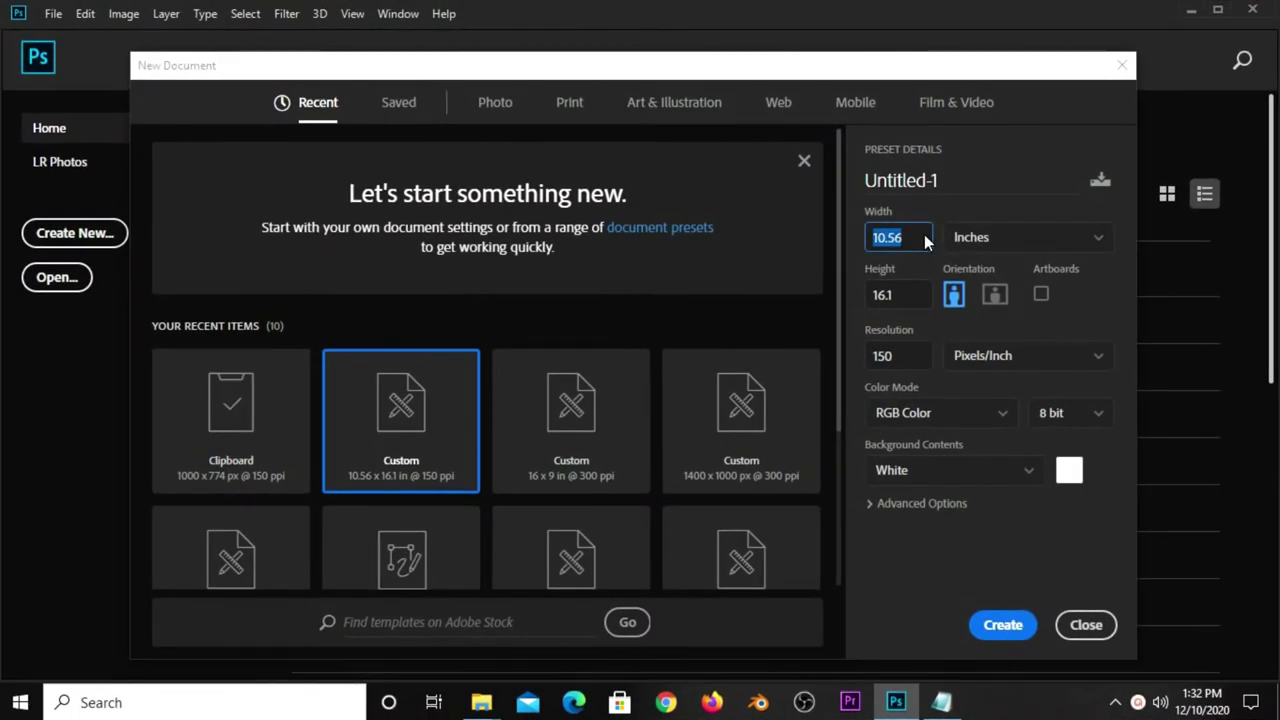
Create a white 10.56 × 16.1 inch document at 150 pixels per inch
click(920, 290)
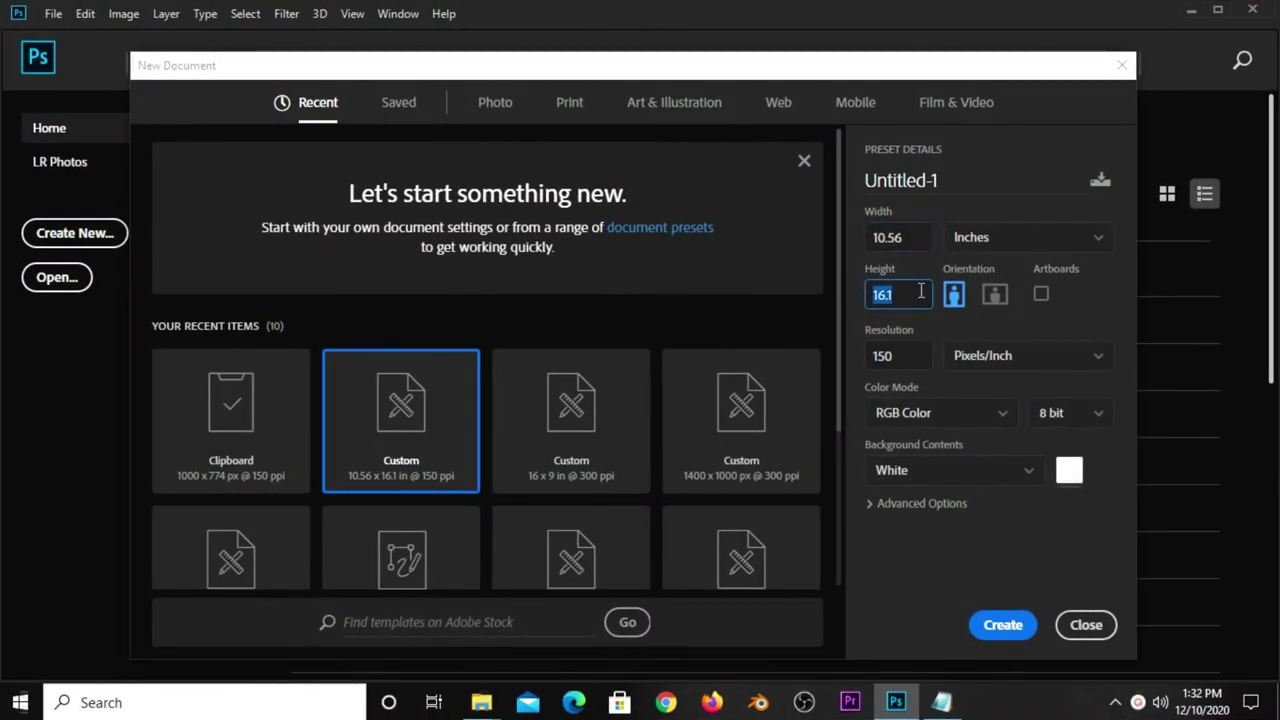
click(914, 345)
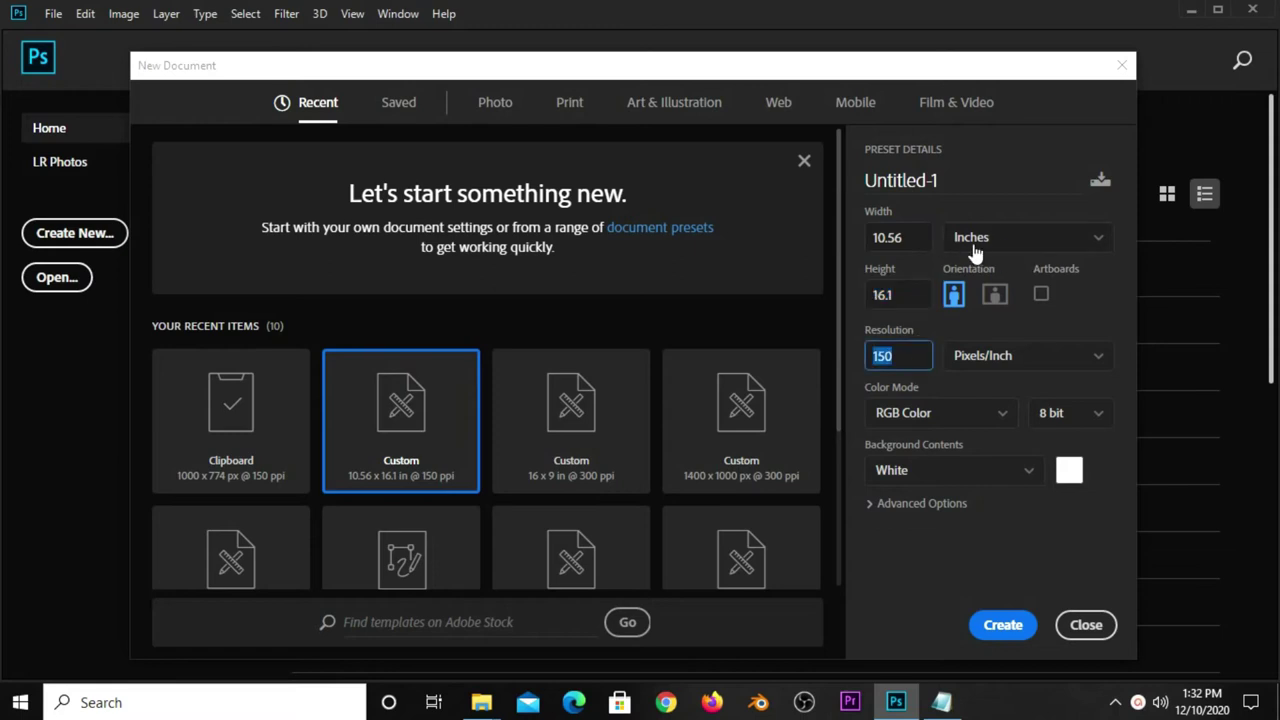
click(990, 624)
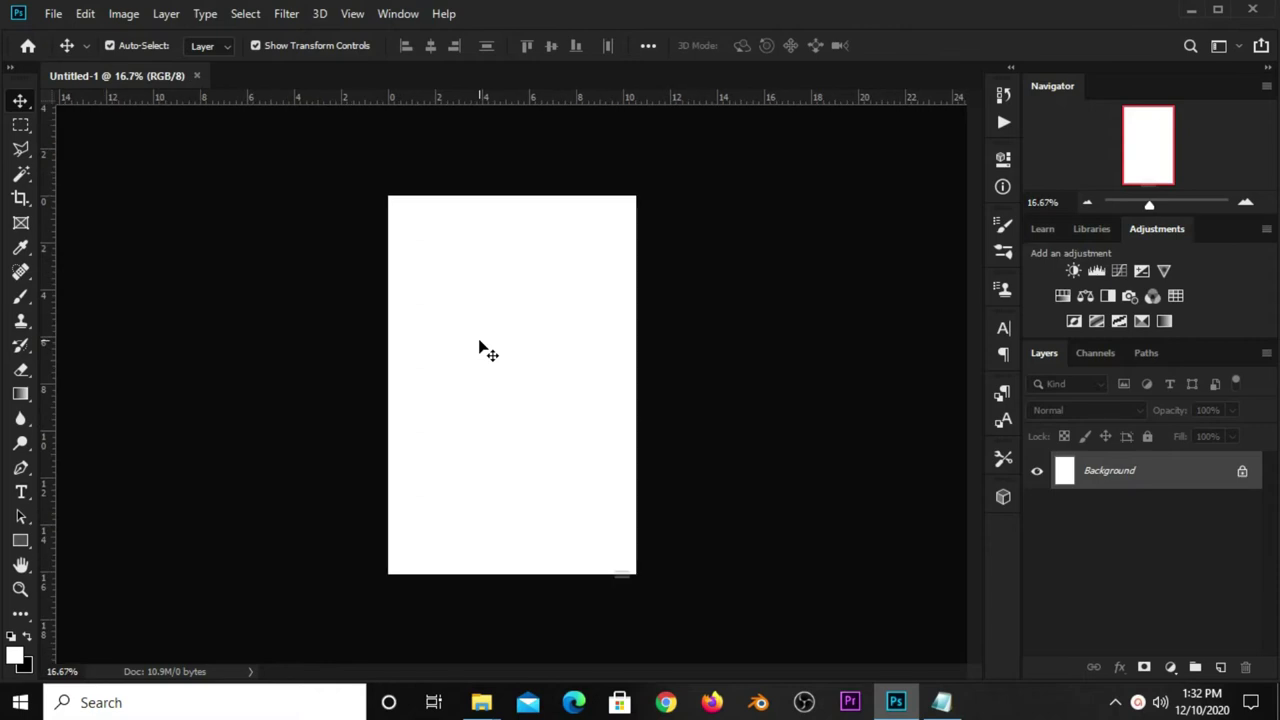
Fit the page and place four ruler guides as margins, one near each edge
key(ctrl+0)
drag(305, 104, 316, 147)
drag(51, 524, 664, 481)
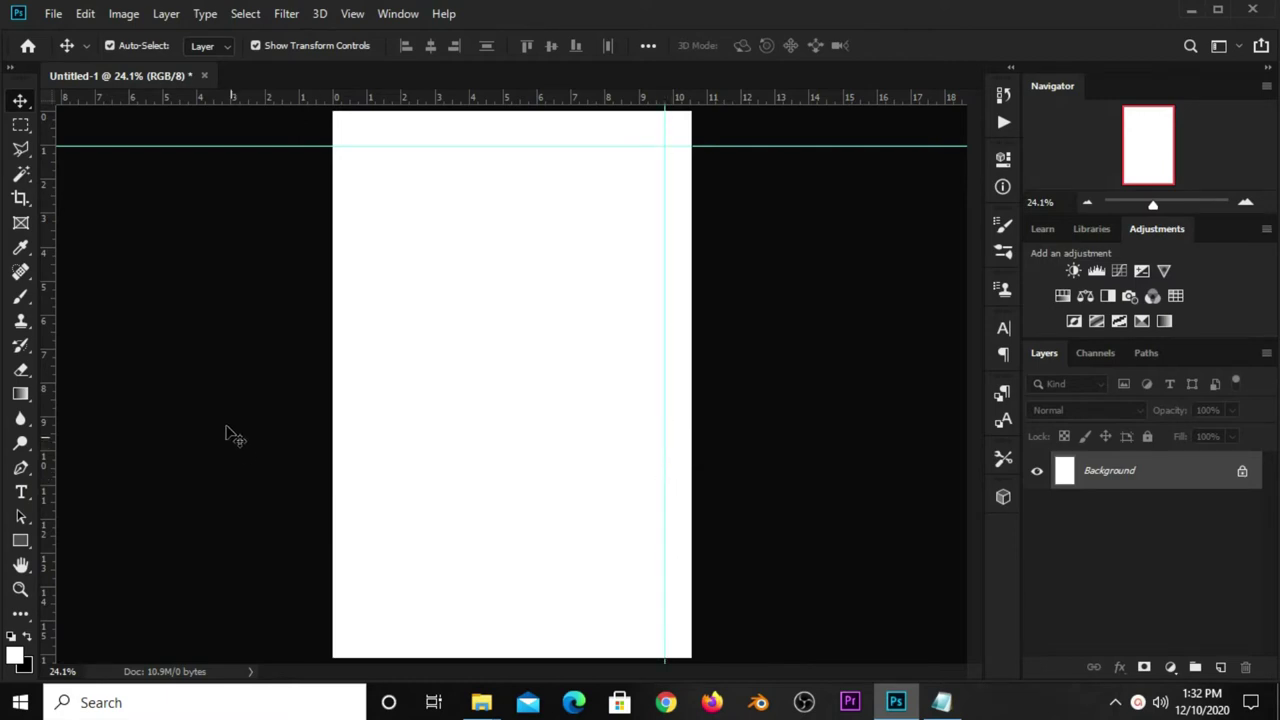
drag(49, 237, 360, 249)
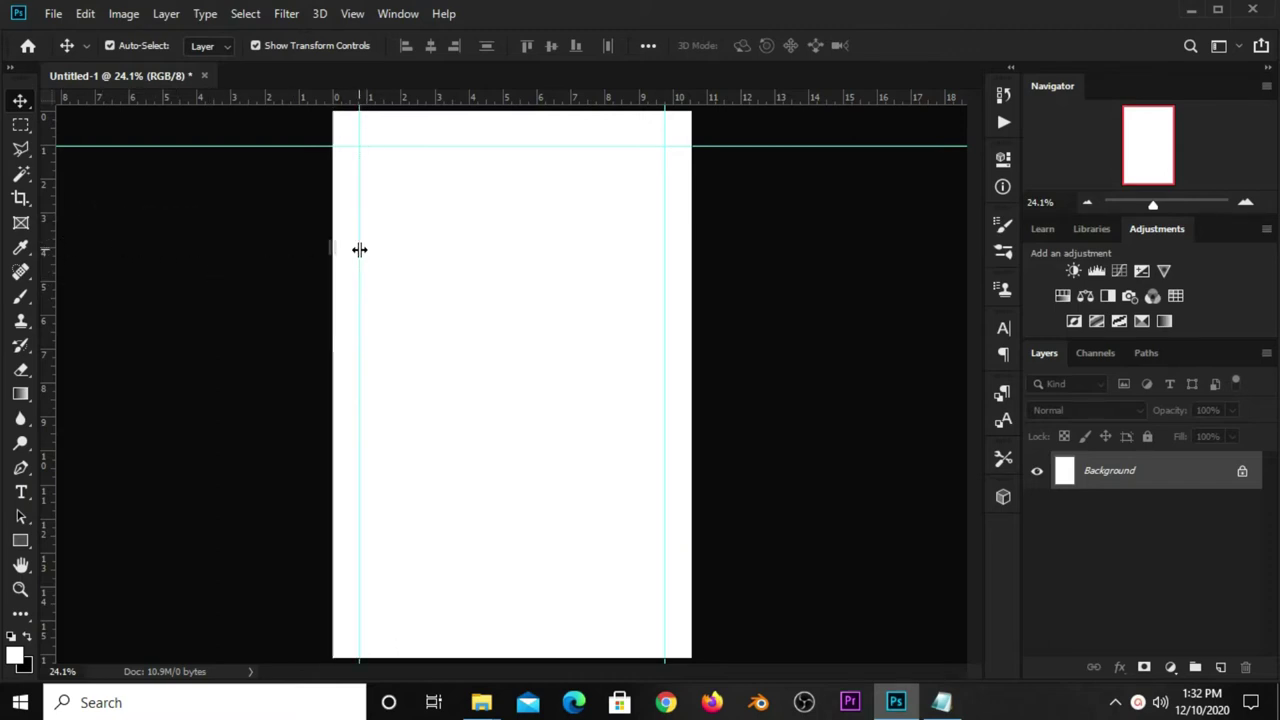
drag(268, 93, 327, 612)
scroll(294, 240, down, 1)
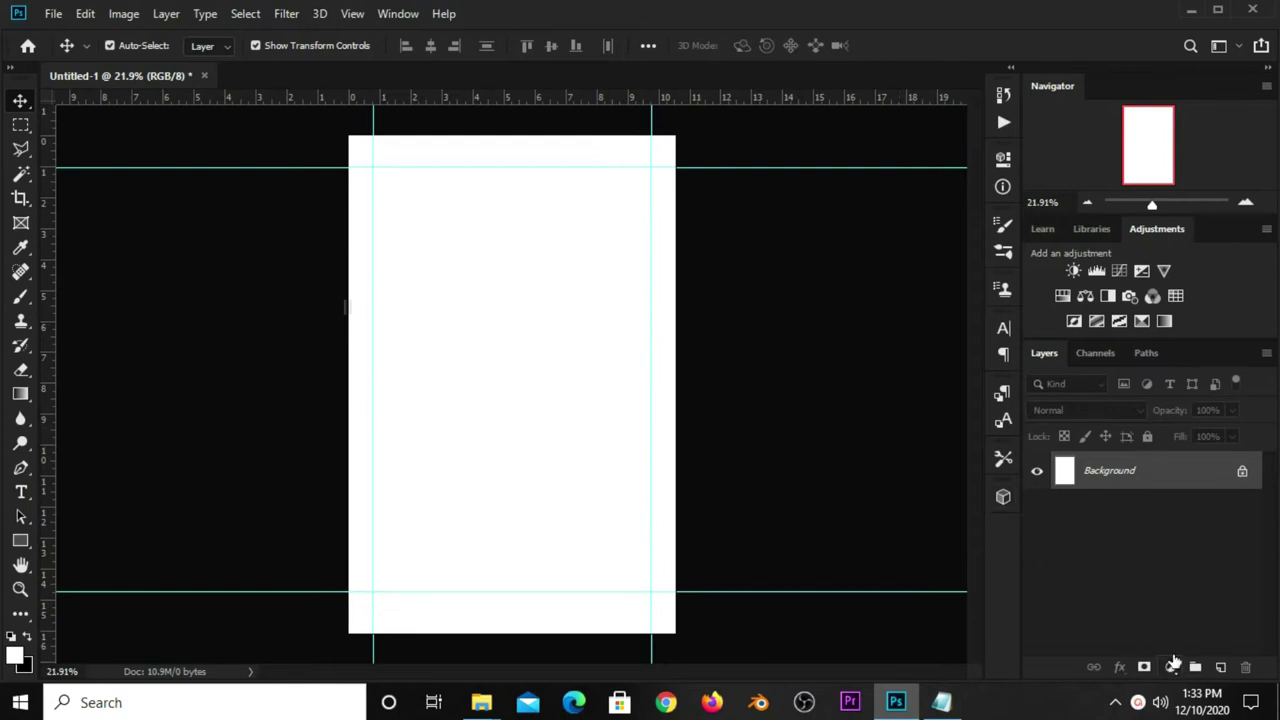
Add a Solid Color fill layer in c15816, pasted from the notes, plus an empty layer
click(1172, 666)
click(1172, 331)
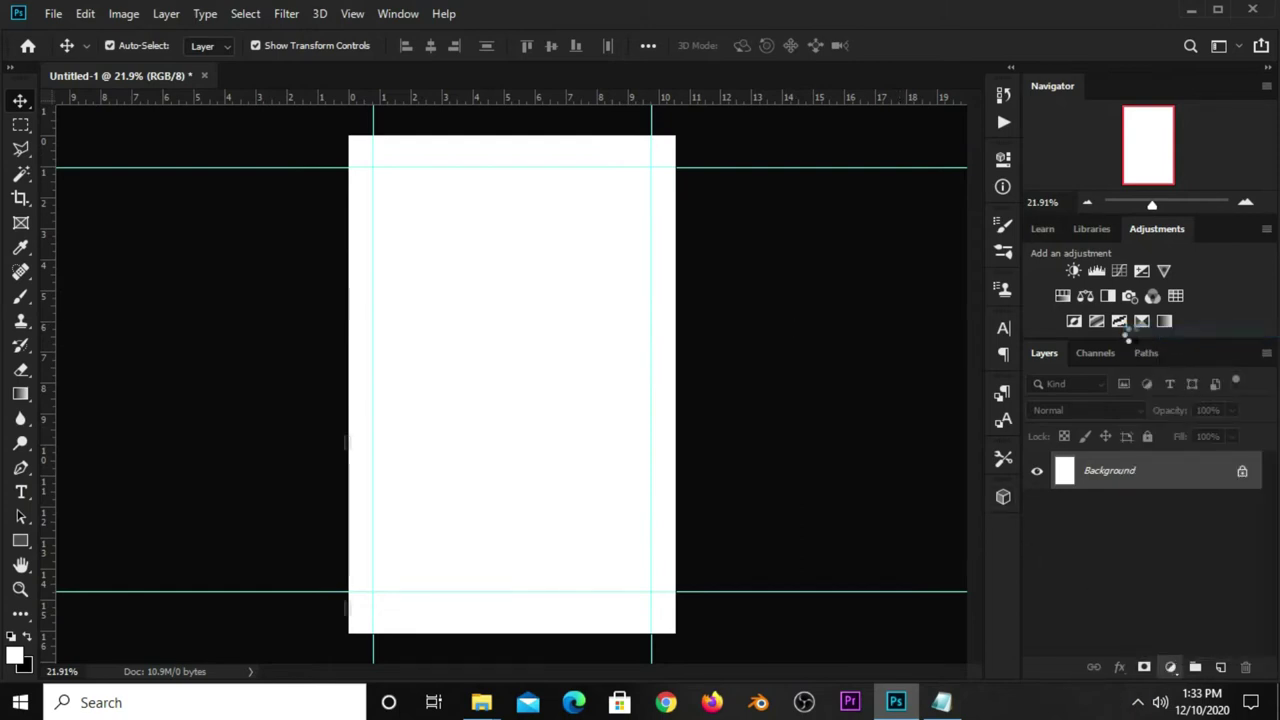
click(941, 702)
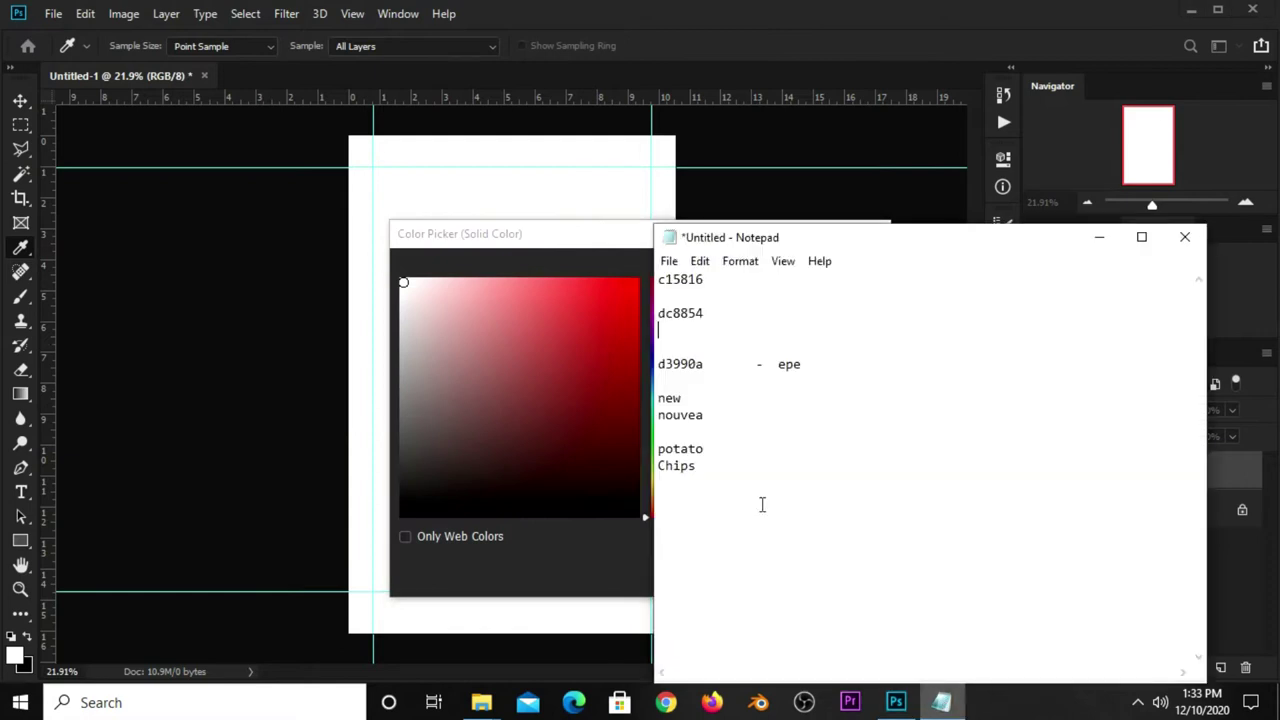
double_click(711, 285)
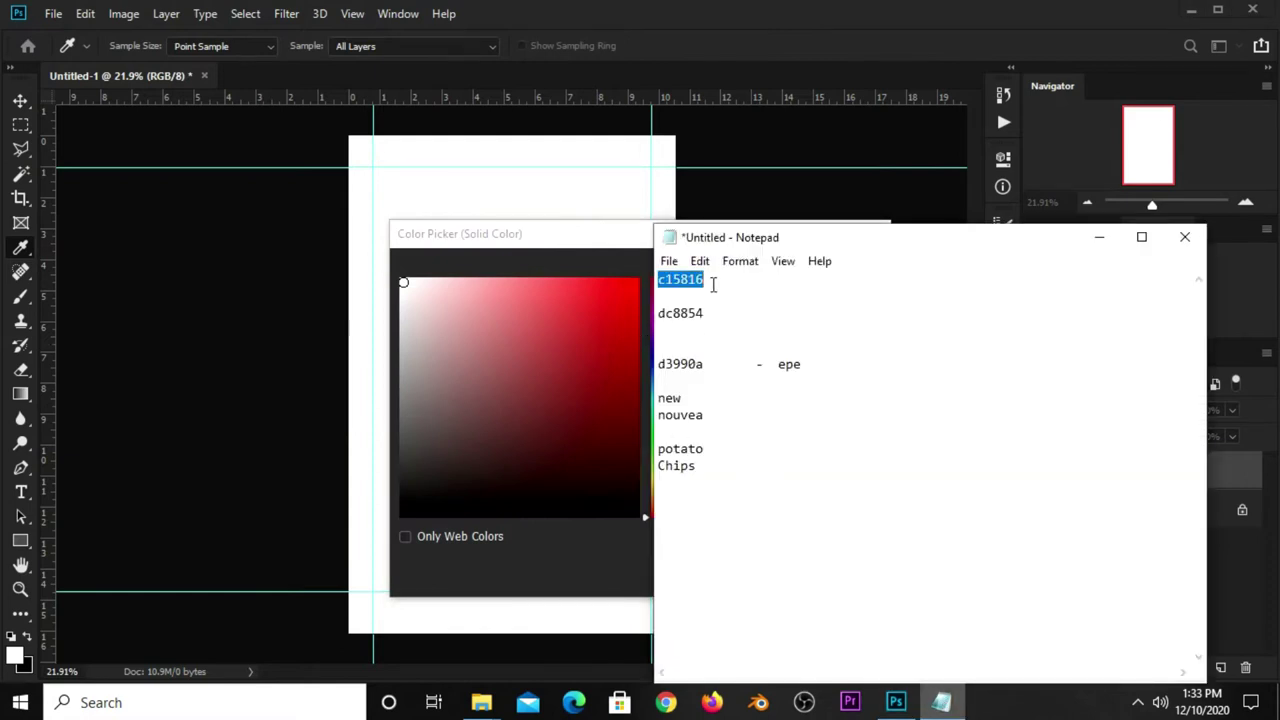
click(552, 241)
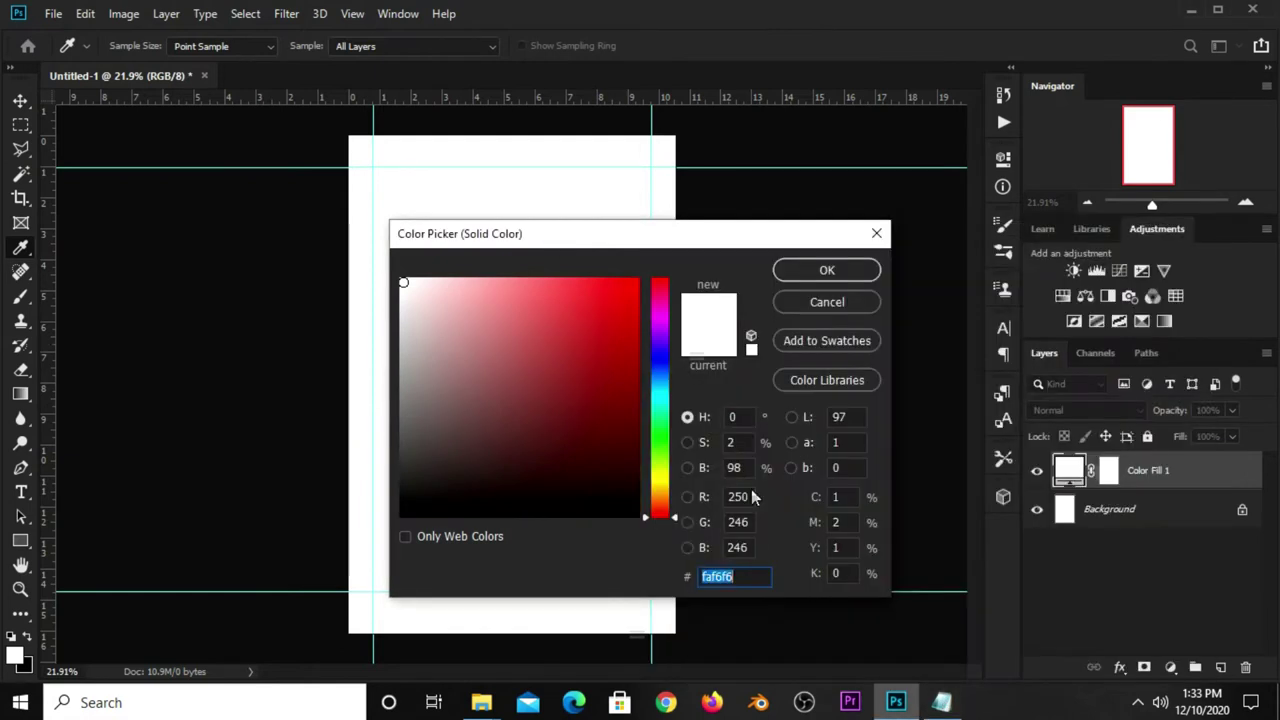
right_click(743, 580)
click(751, 403)
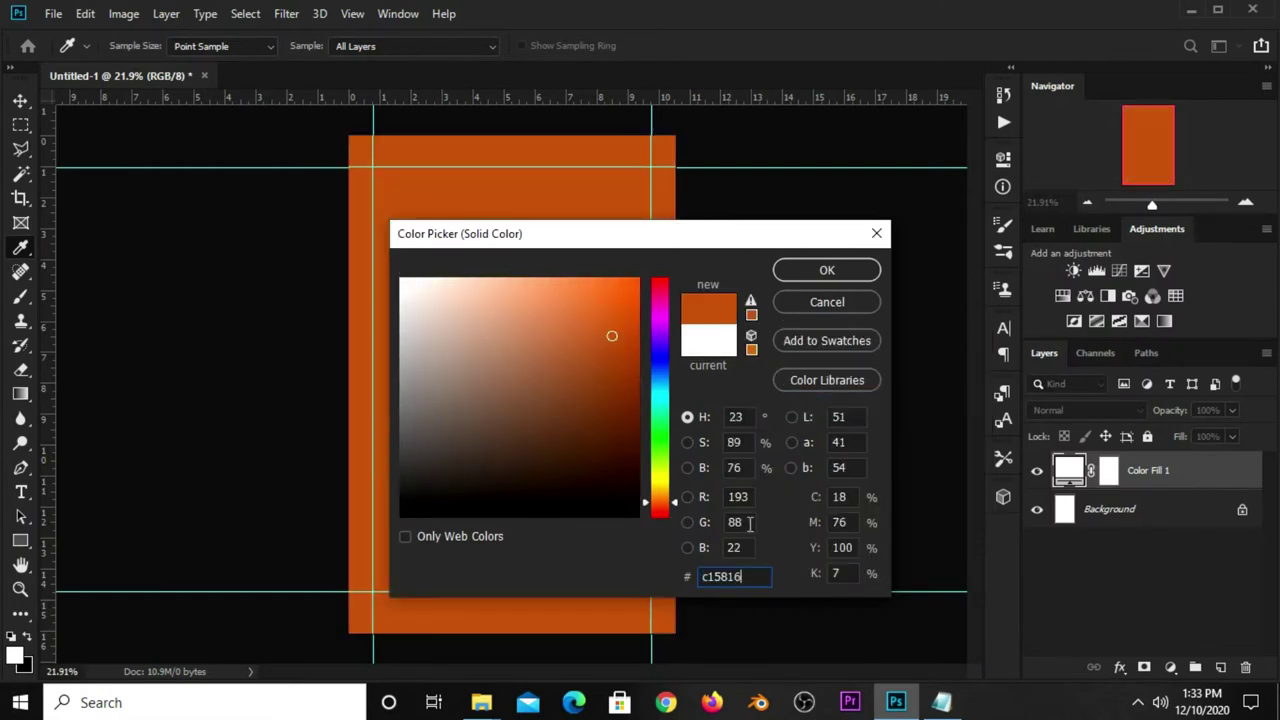
click(826, 270)
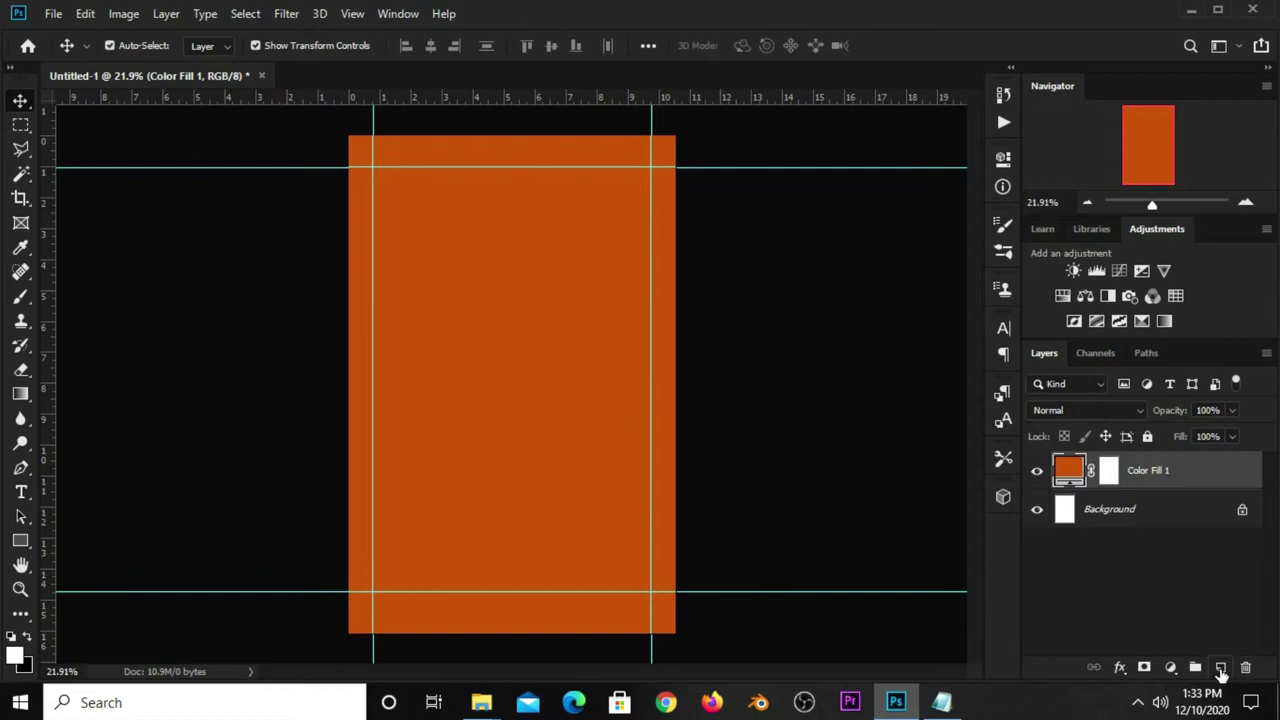
click(1220, 668)
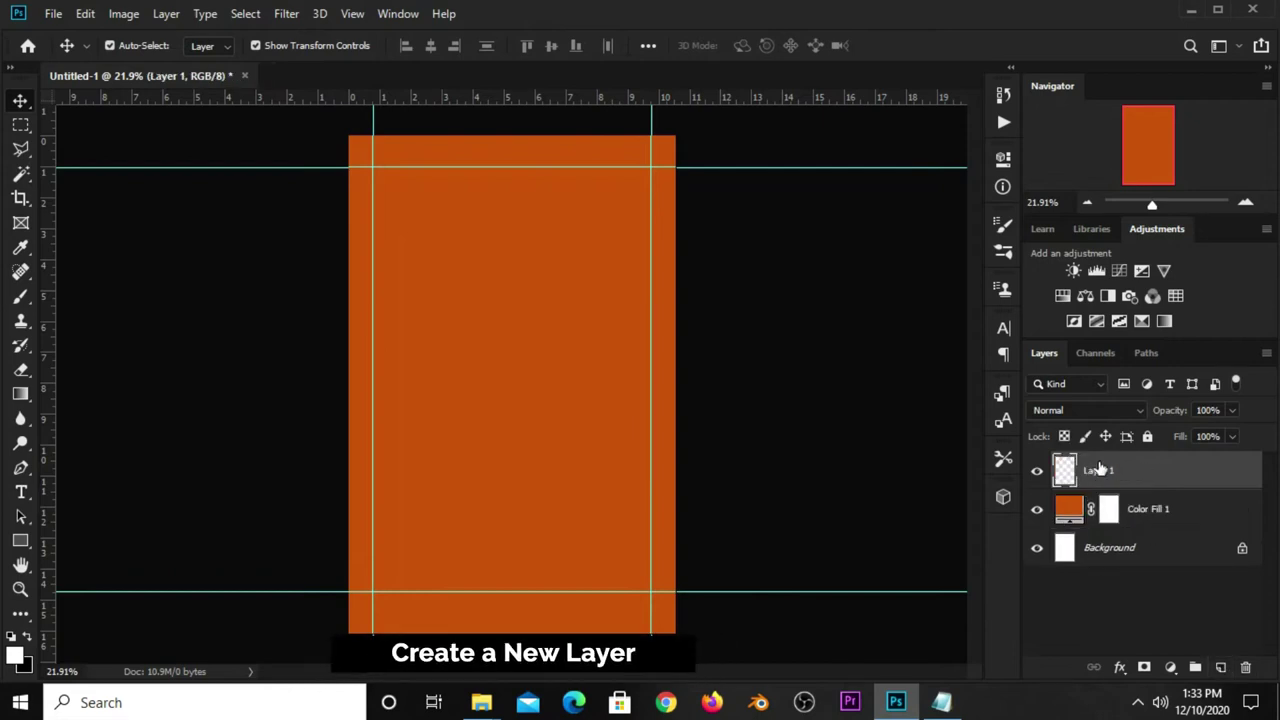
Choose the Brush Tool with a soft round brush preset
click(20, 297)
click(95, 297)
click(119, 45)
click(72, 186)
click(782, 93)
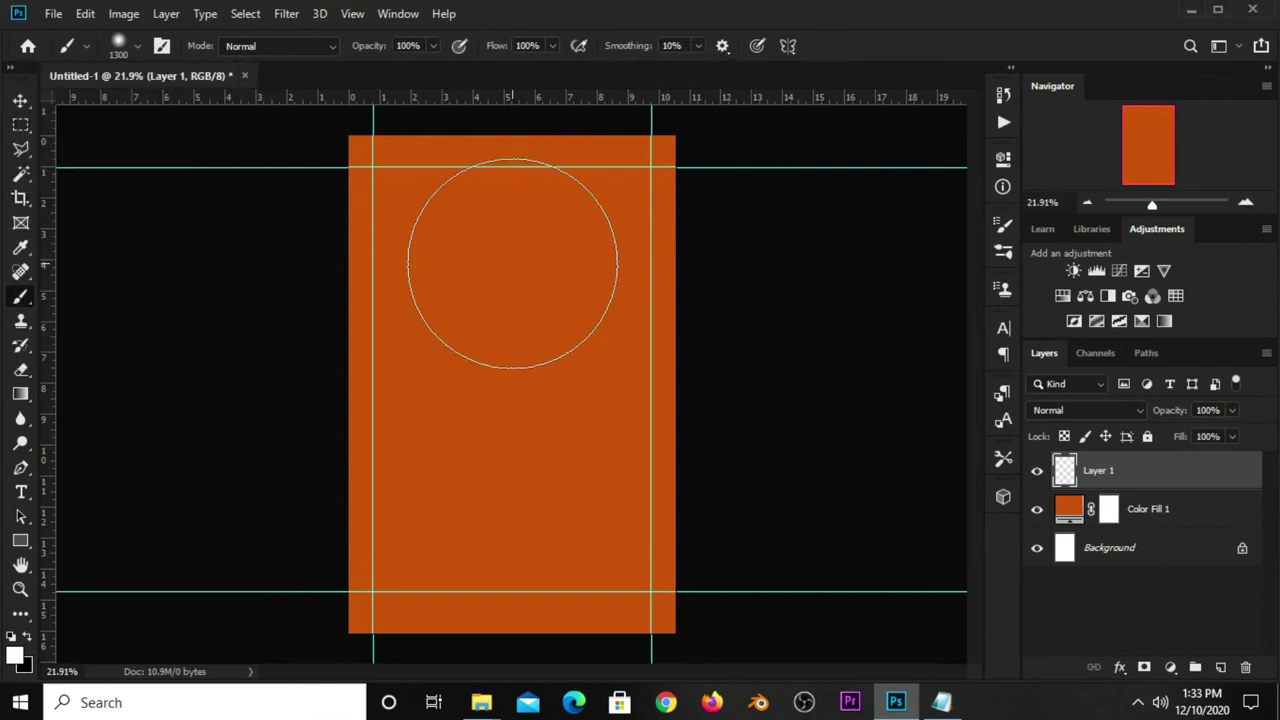
Set the foreground colour to dc8854, copied from the colour-code notes
click(941, 702)
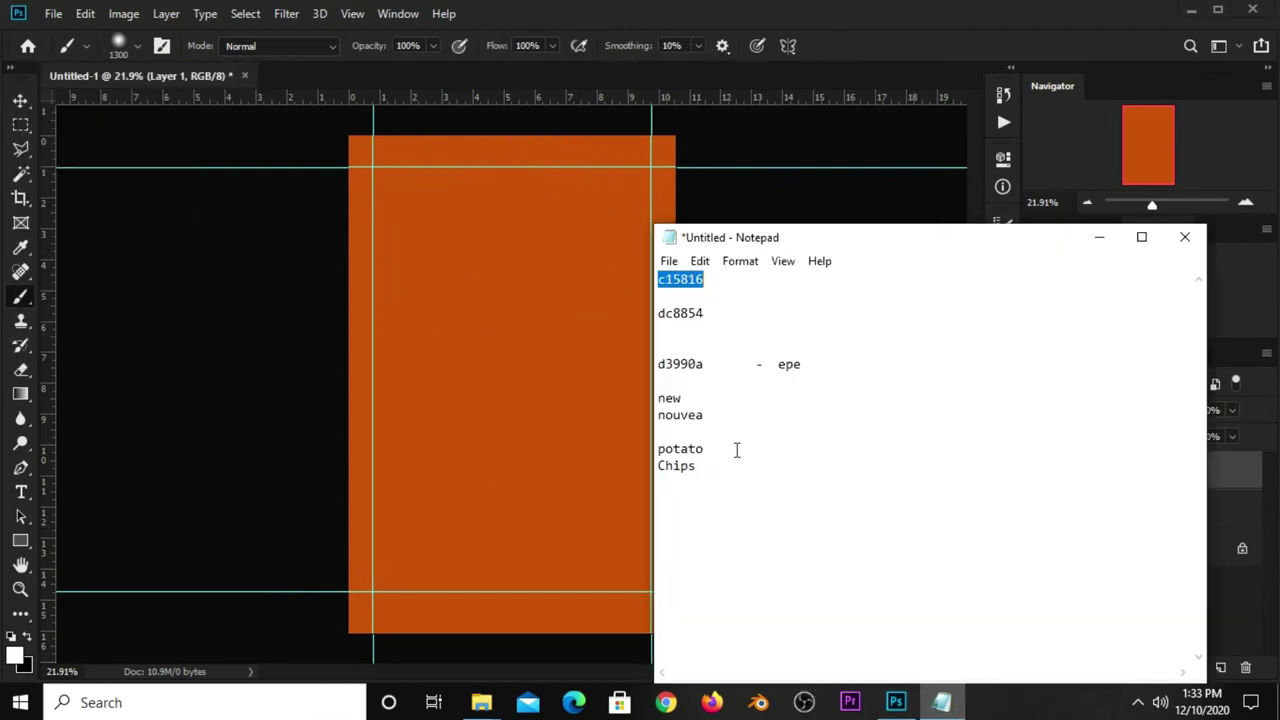
double_click(708, 312)
right_click(712, 322)
click(748, 376)
click(870, 49)
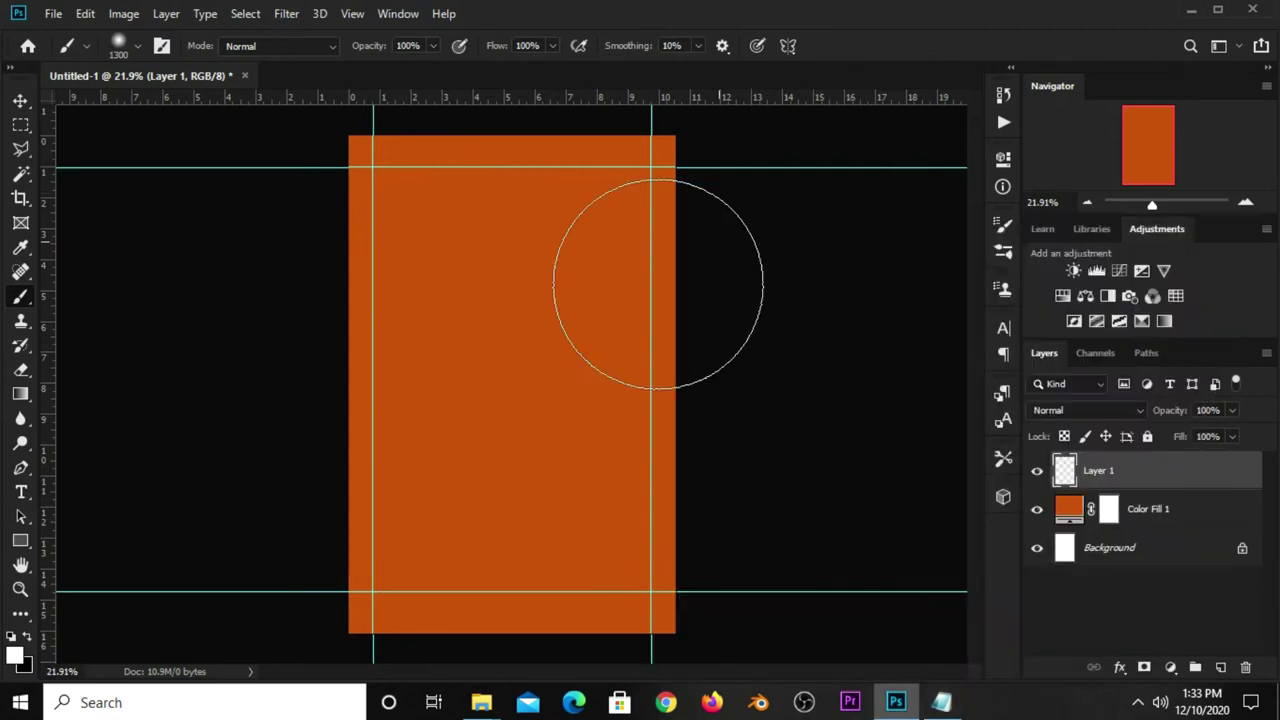
click(16, 654)
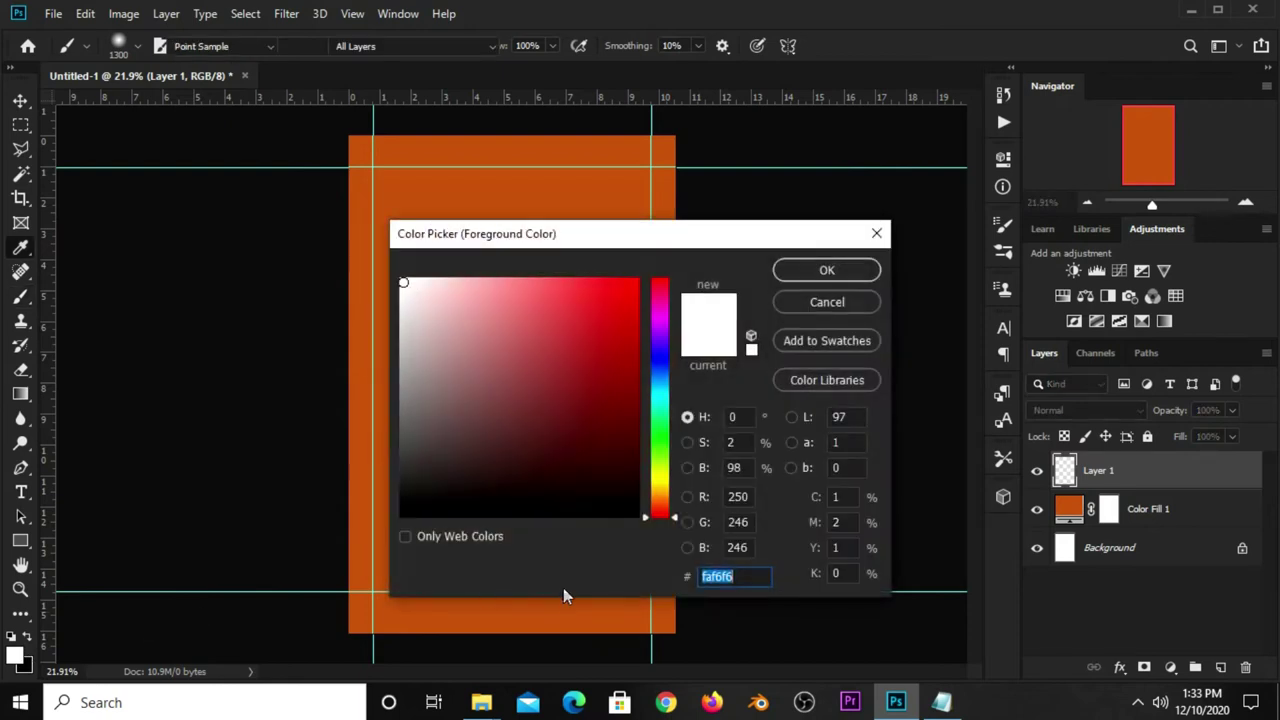
right_click(708, 580)
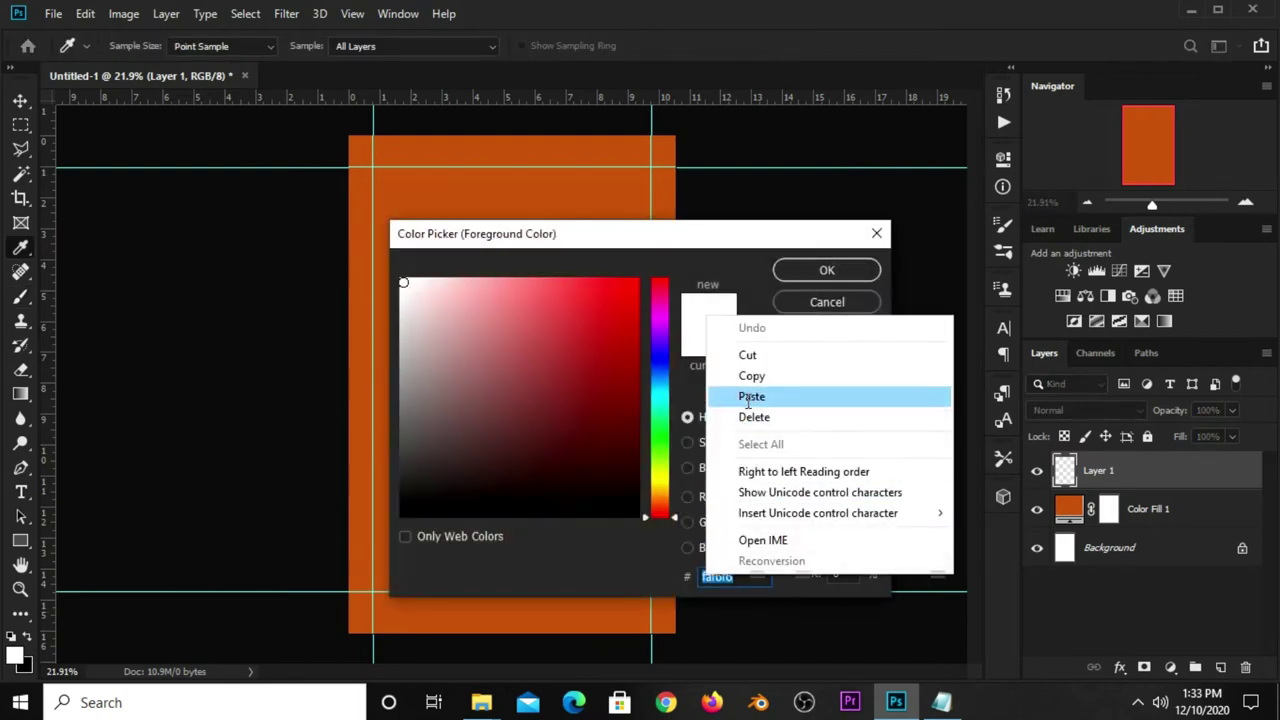
click(752, 396)
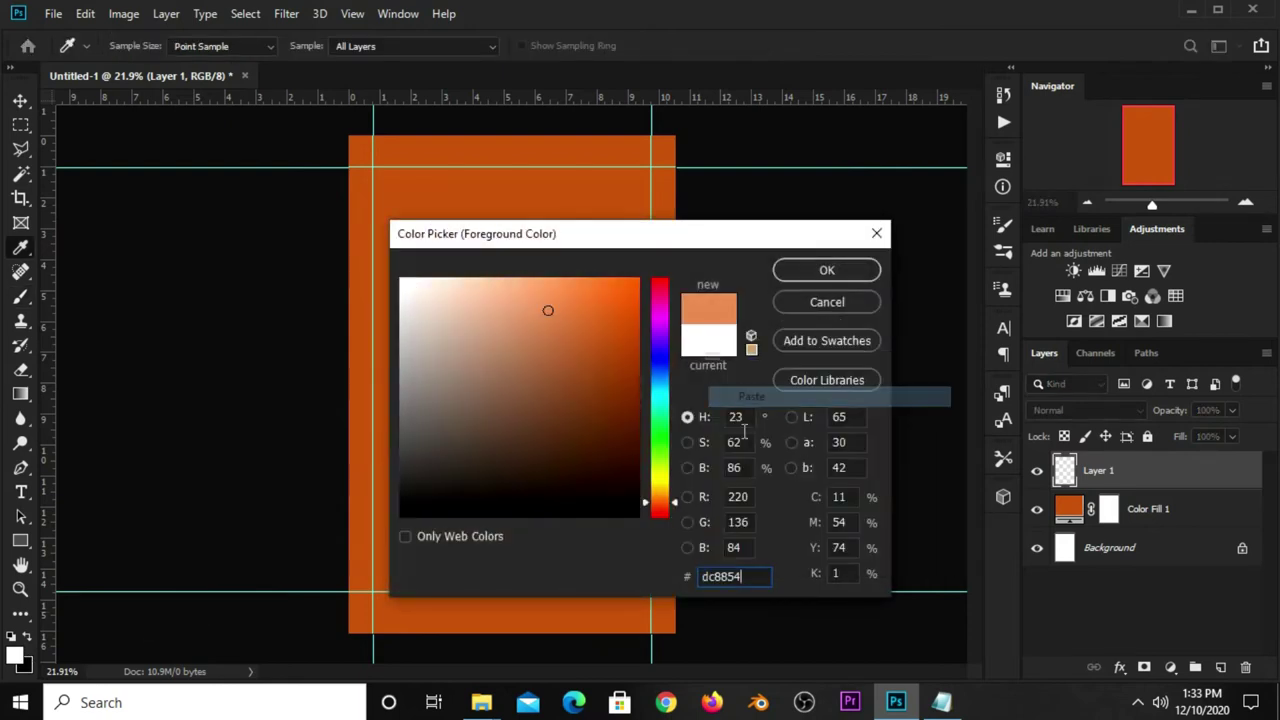
double_click(755, 576)
click(826, 270)
Enlarge the brush to 2300 px at 100% opacity and paint a glow at the page centre
key(b)
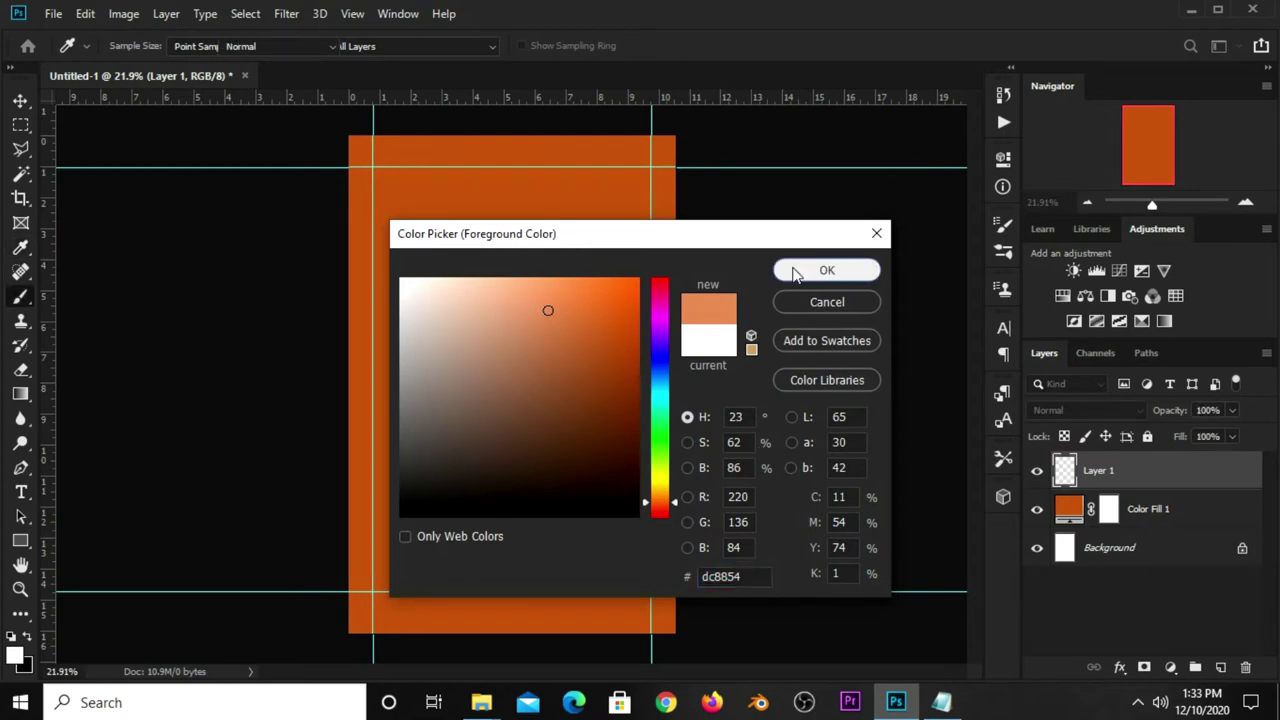
key(bracketright)
key(bracketright)
key(bracketright)
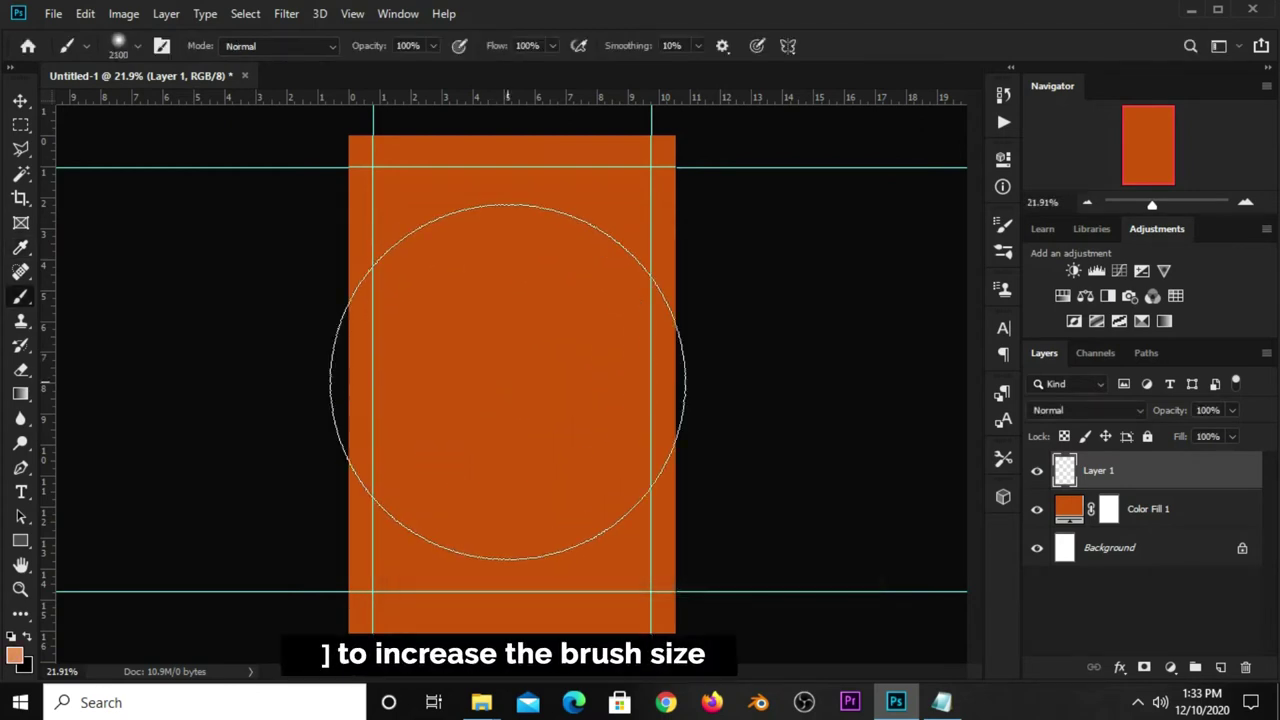
click(434, 46)
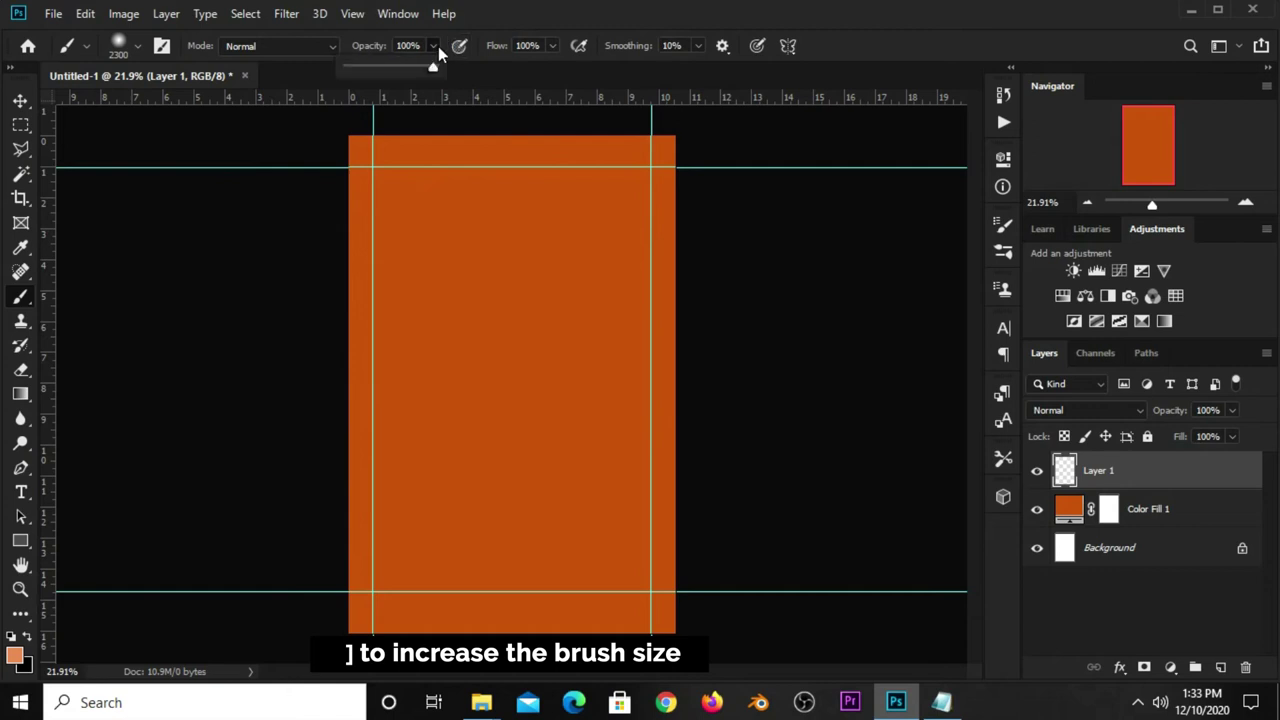
click(839, 34)
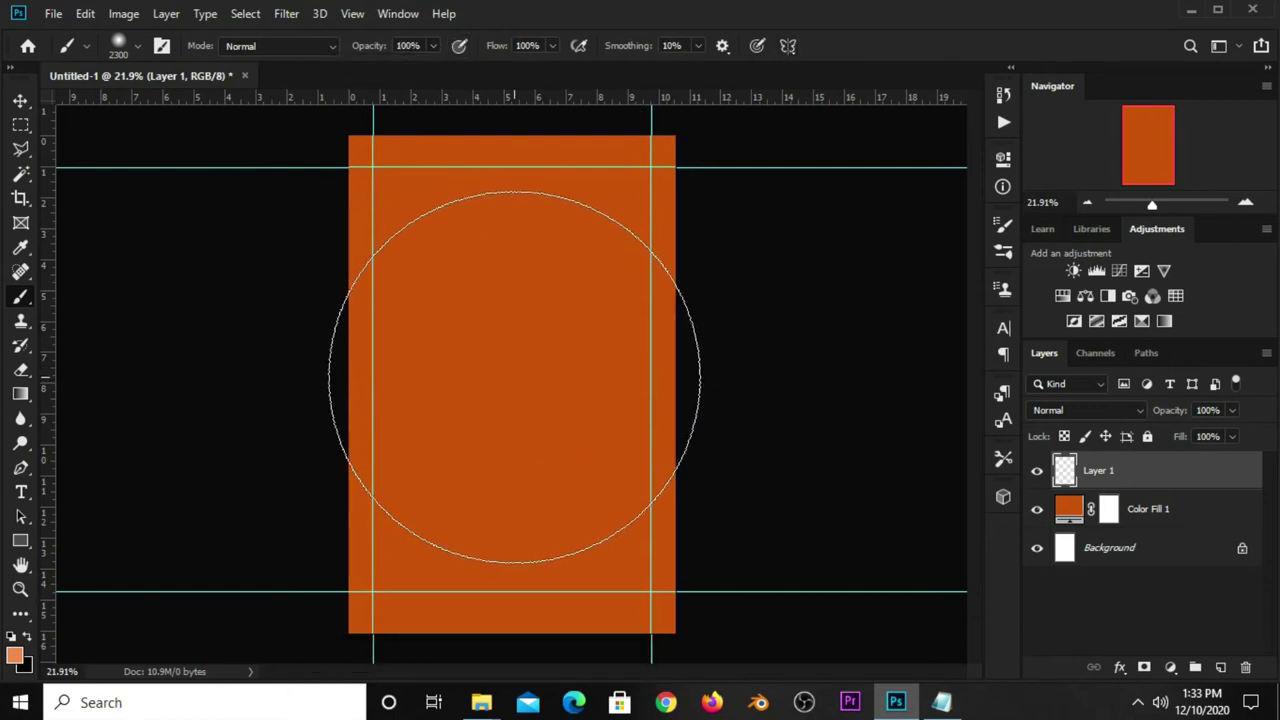
click(514, 376)
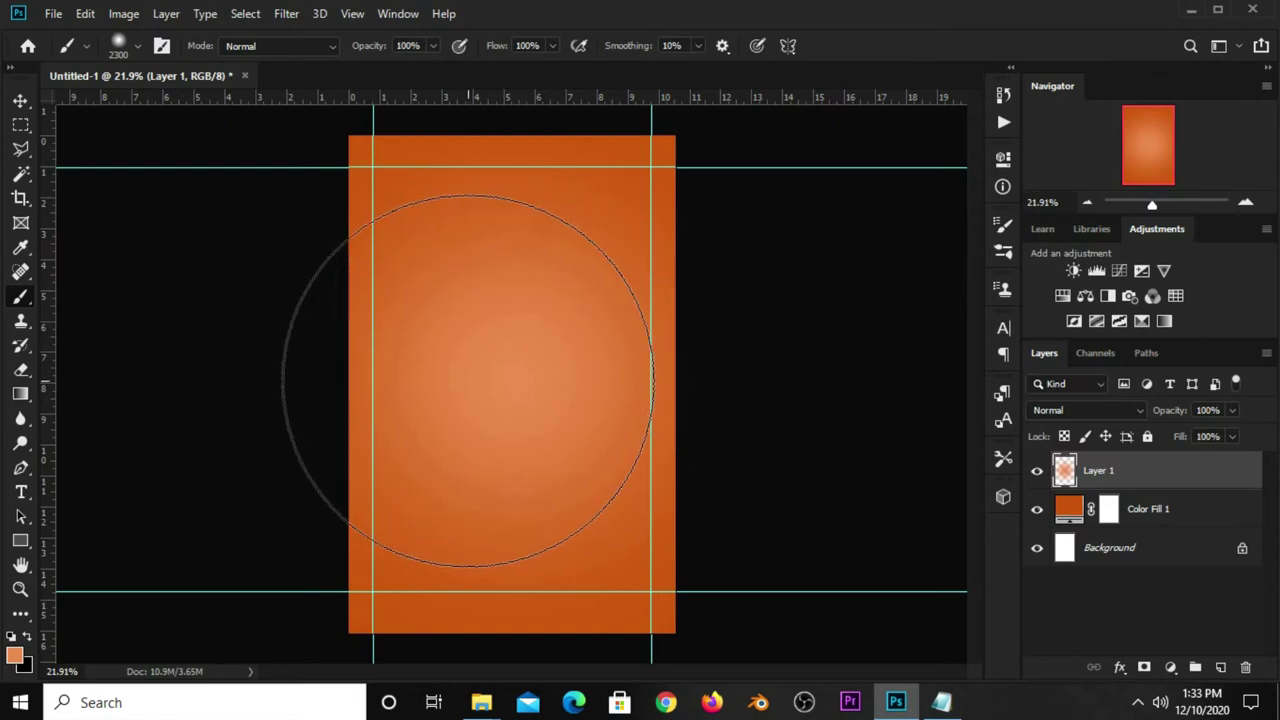
click(20, 101)
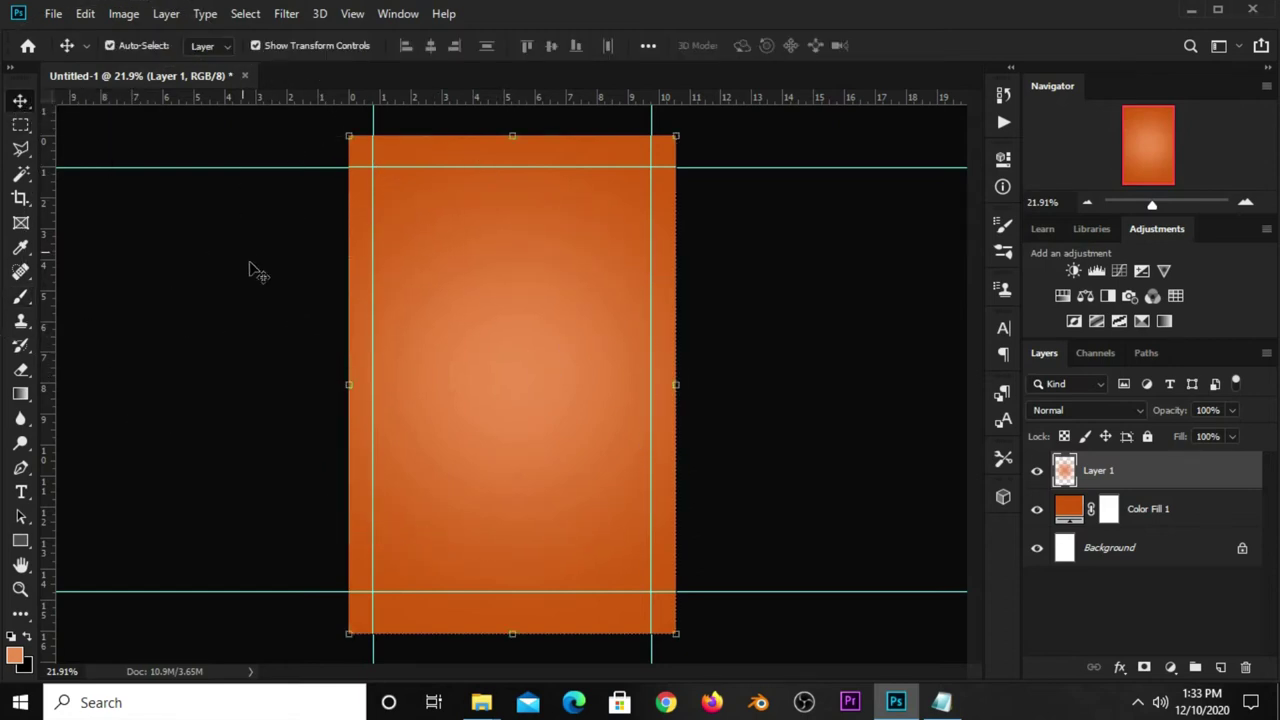
click(1036, 472)
Blend Layer 1 in Screen mode at about 85% opacity and add an empty Layer 2
click(1065, 405)
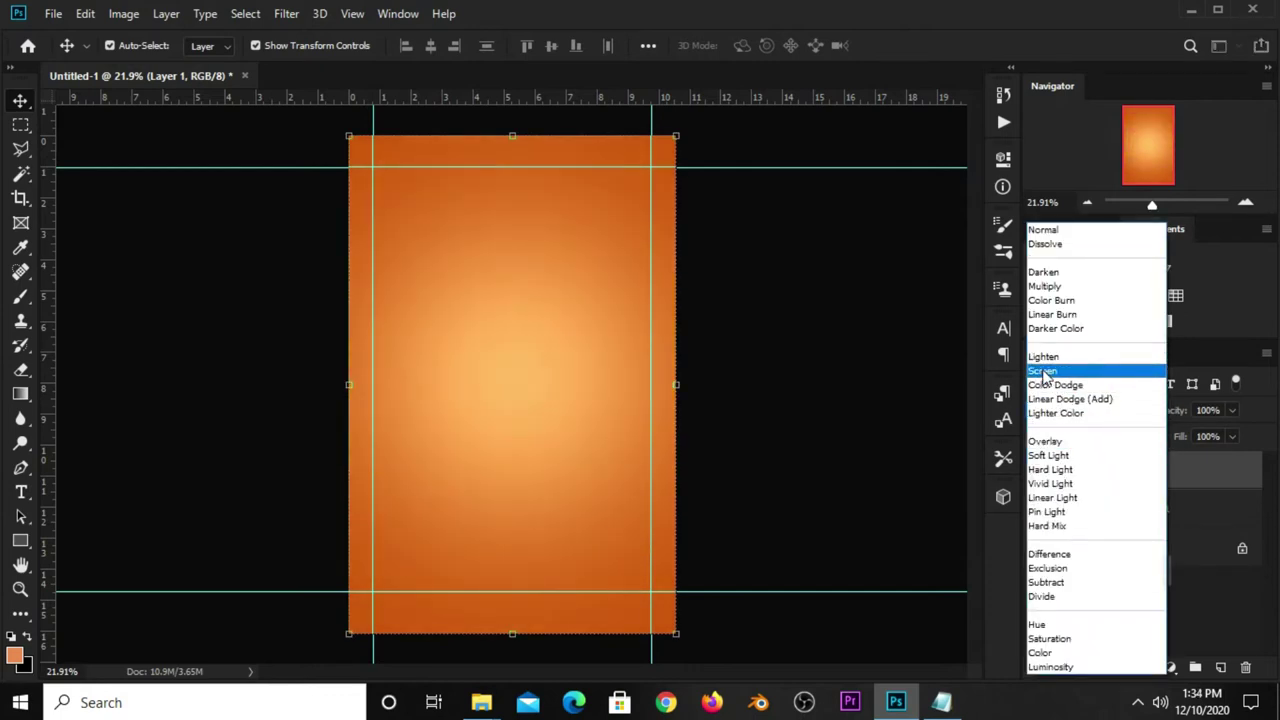
click(1042, 374)
click(1232, 410)
drag(1221, 428, 1219, 428)
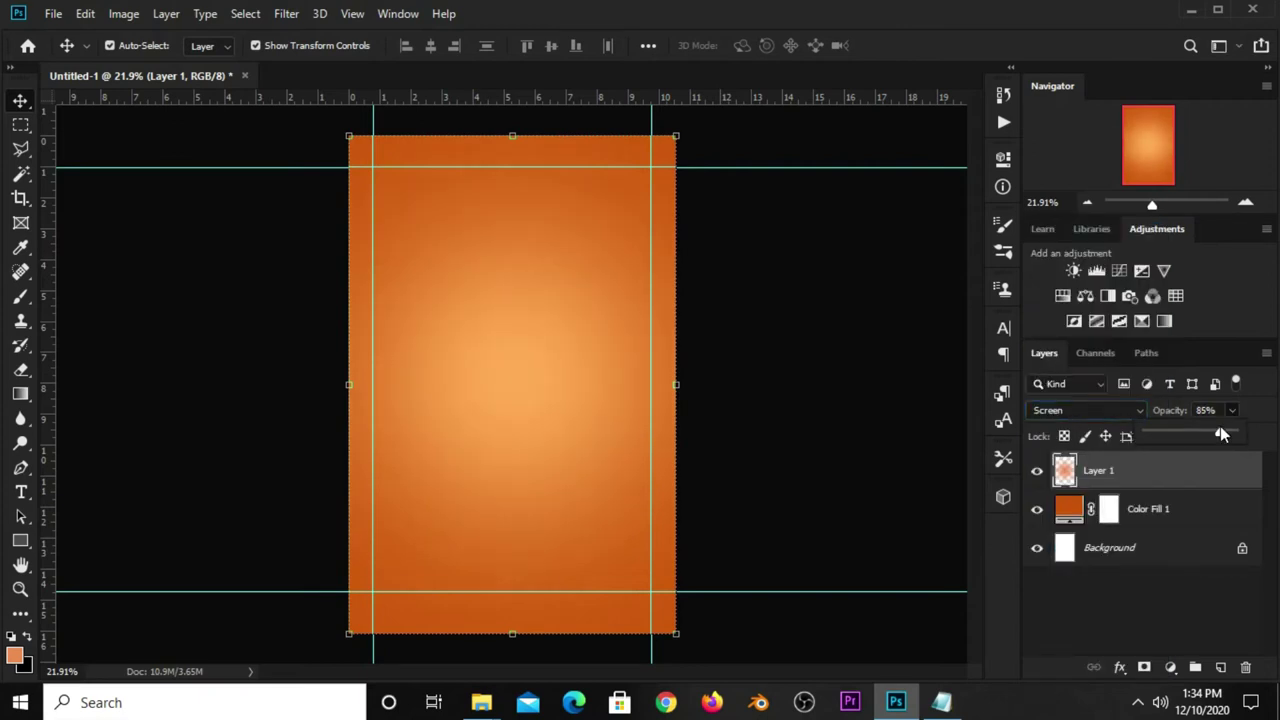
click(1037, 471)
click(1036, 472)
click(858, 415)
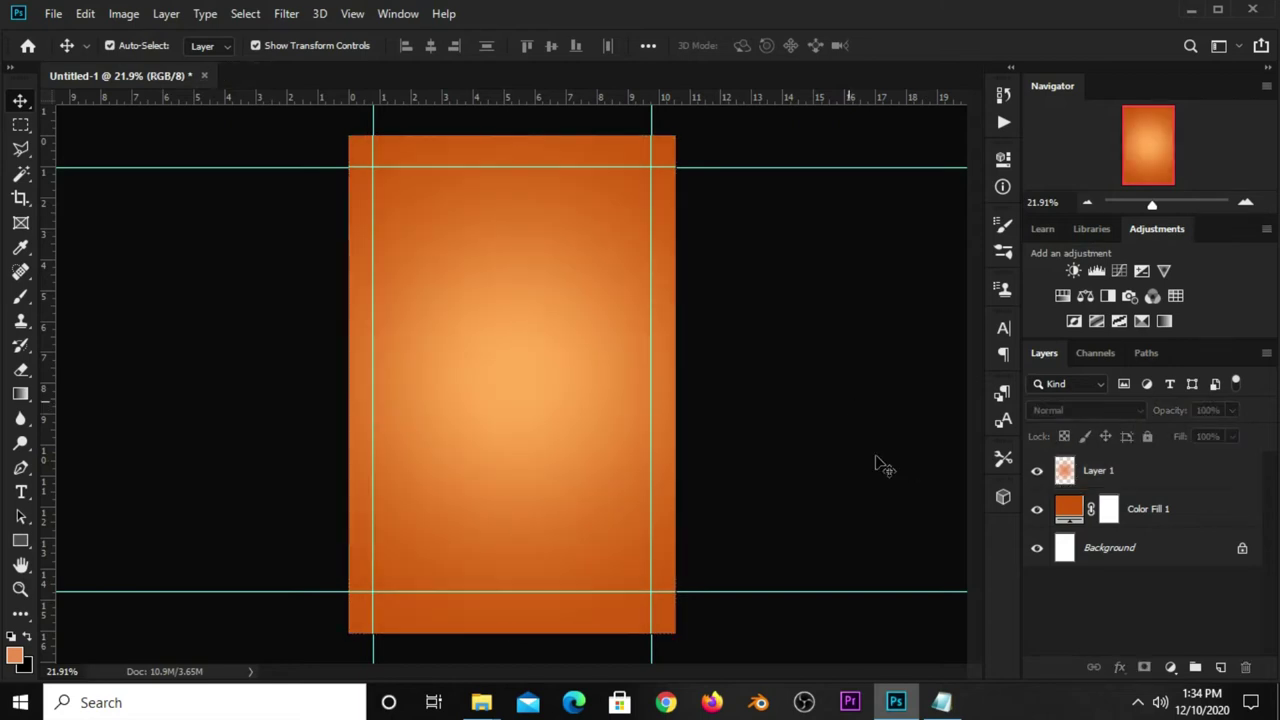
click(1219, 668)
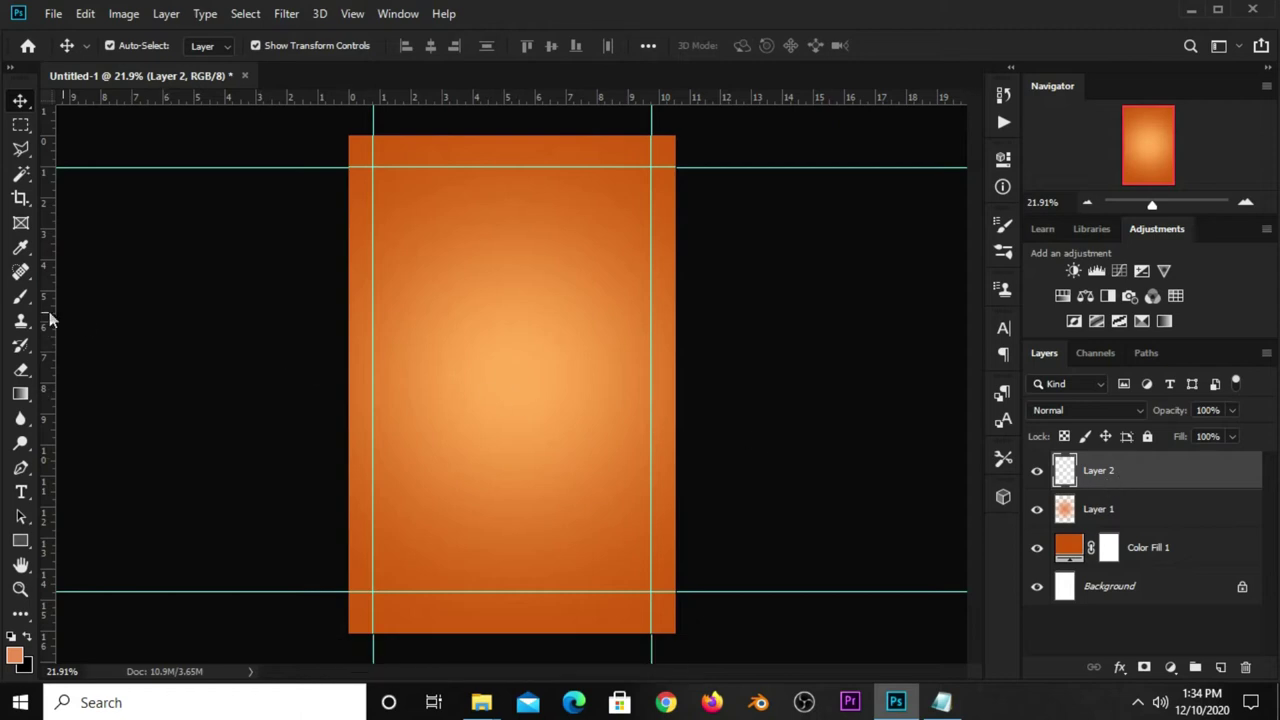
Shrink the halftone brush to 1300 px, test a stamp at the centre, then undo it
click(20, 296)
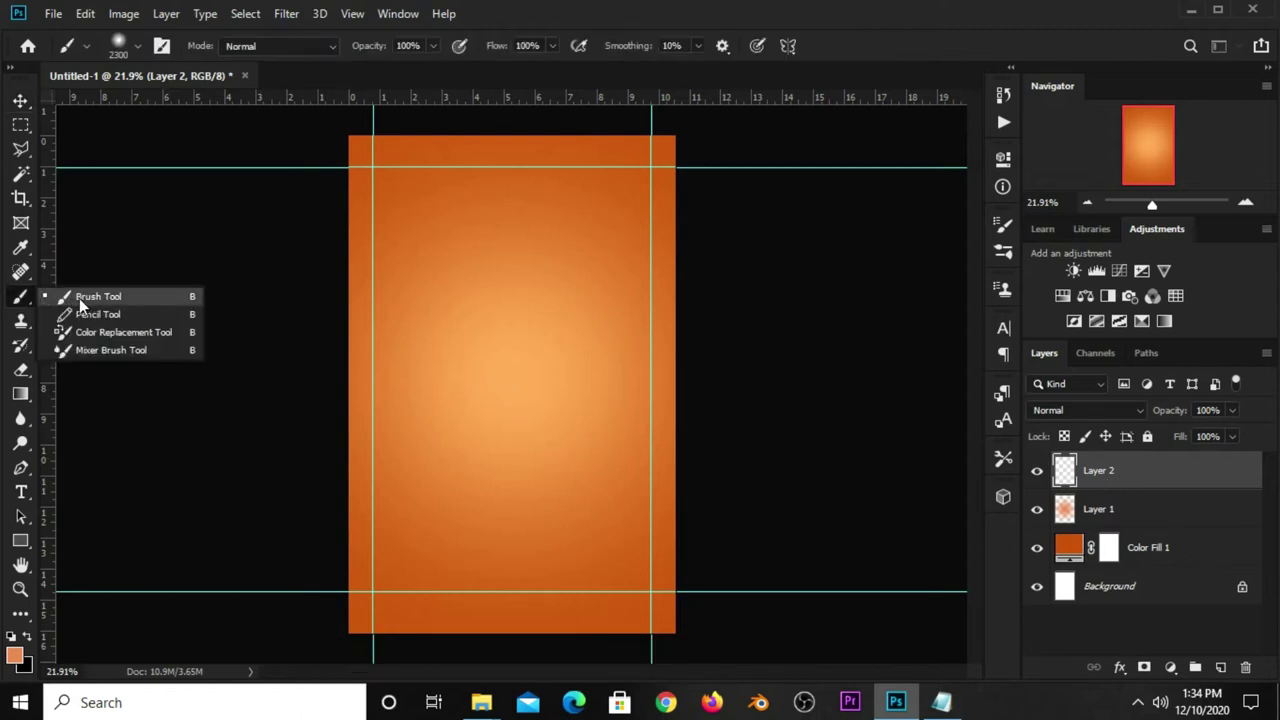
click(79, 298)
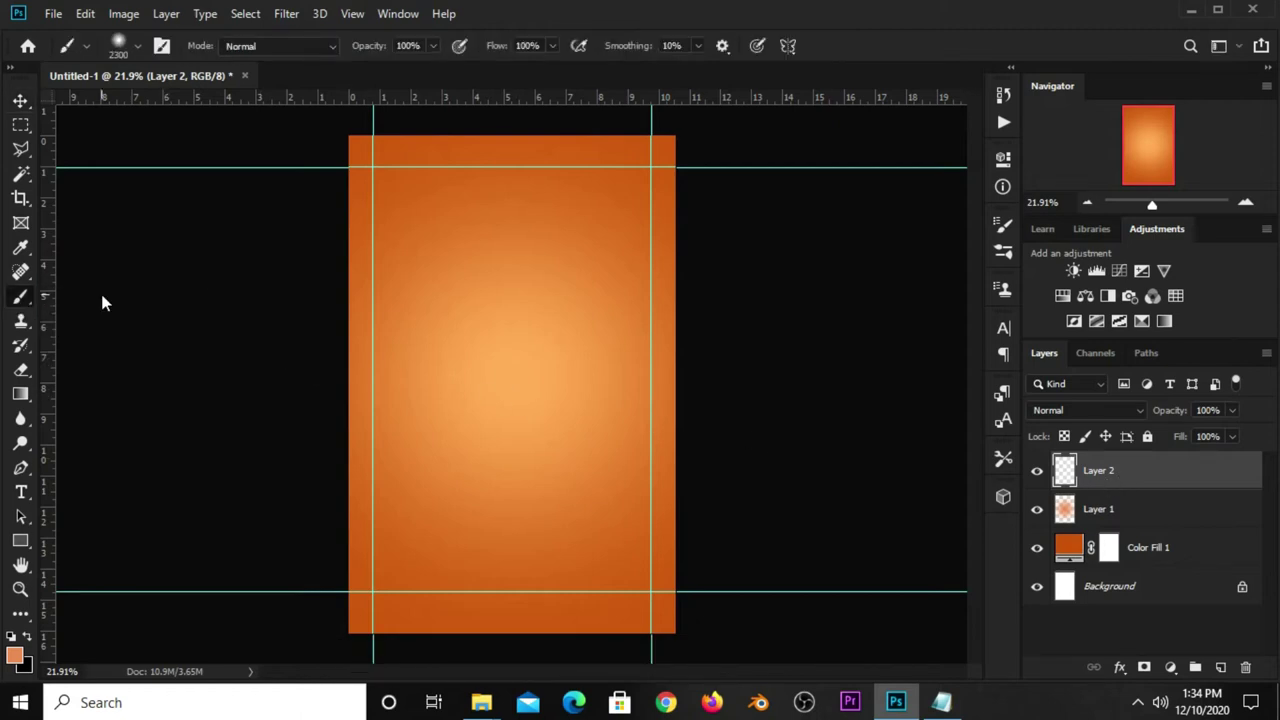
click(123, 54)
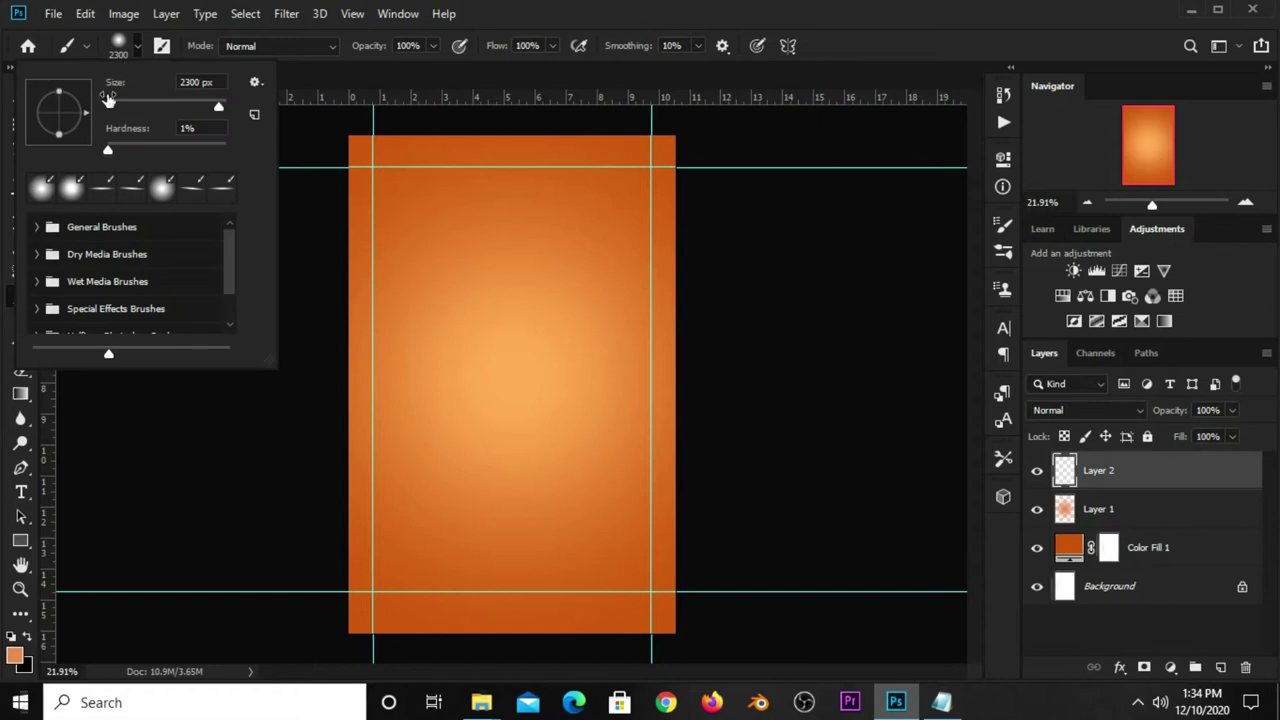
click(830, 45)
key(bracketleft)
key(bracketleft)
key(bracketleft)
key(bracketleft)
key(bracketleft)
key(bracketleft)
key(bracketleft)
key(bracketleft)
key(bracketleft)
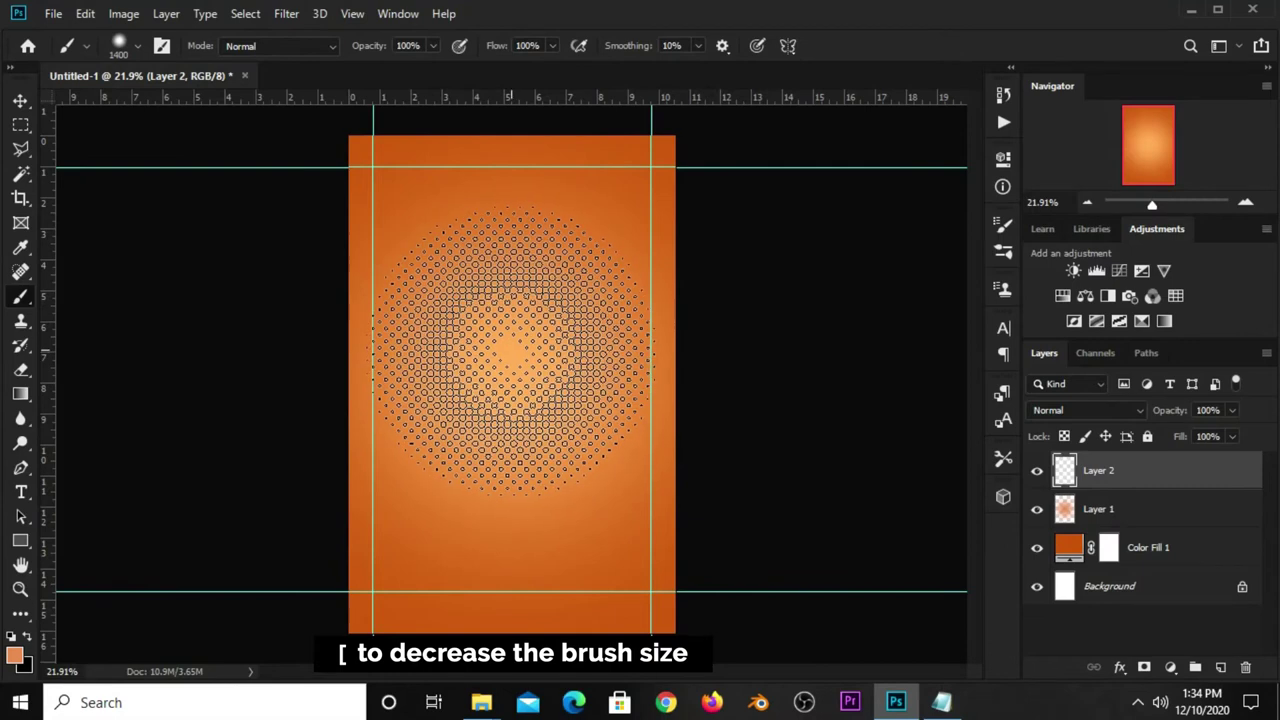
key(bracketleft)
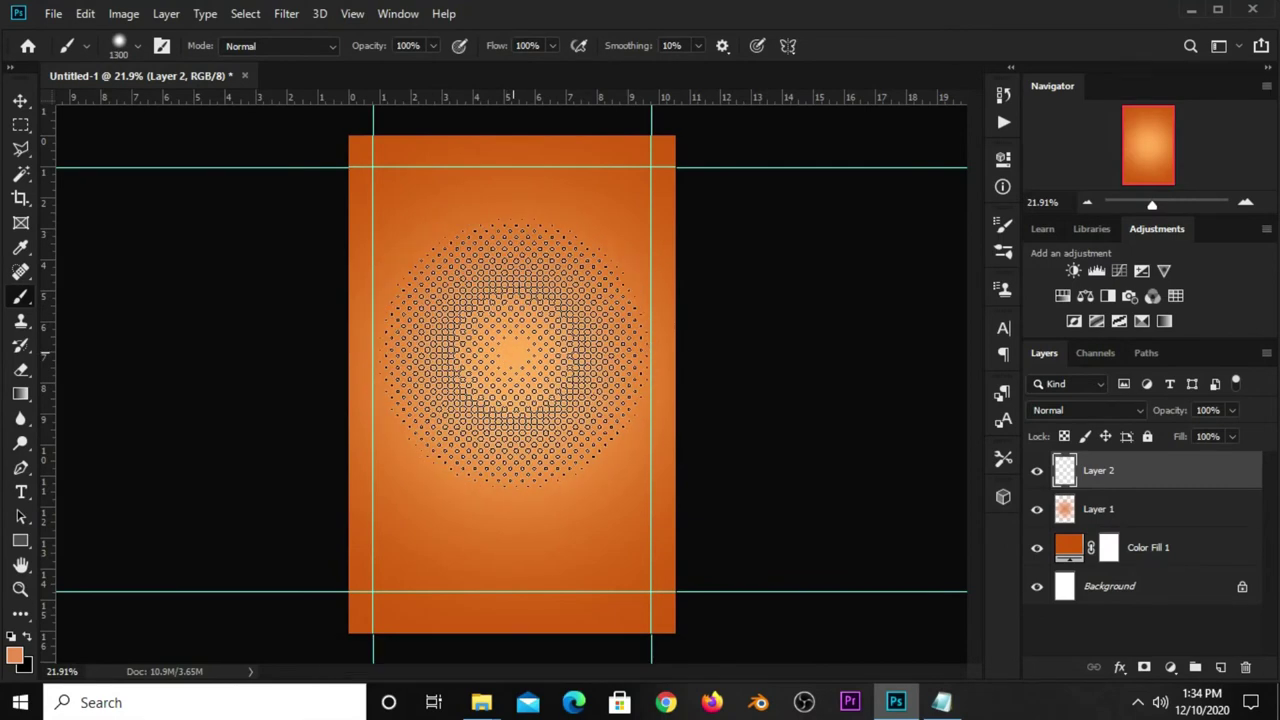
click(515, 352)
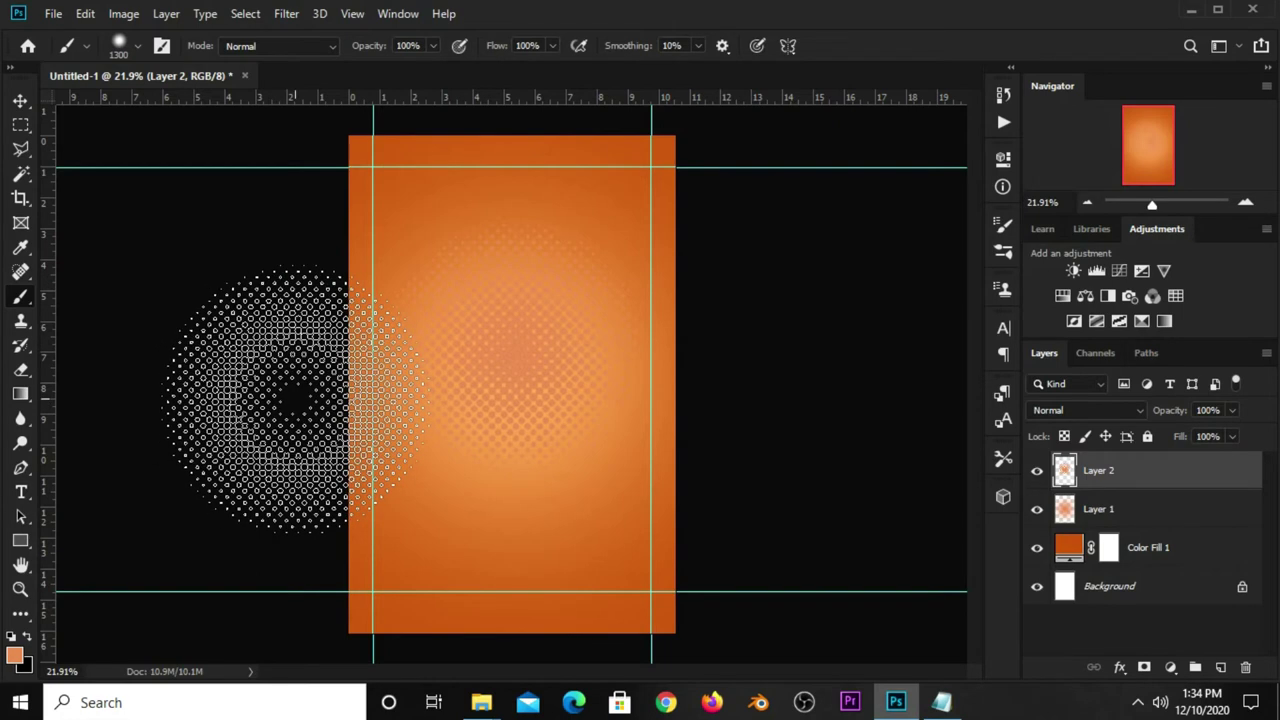
scroll(455, 350, up, 1)
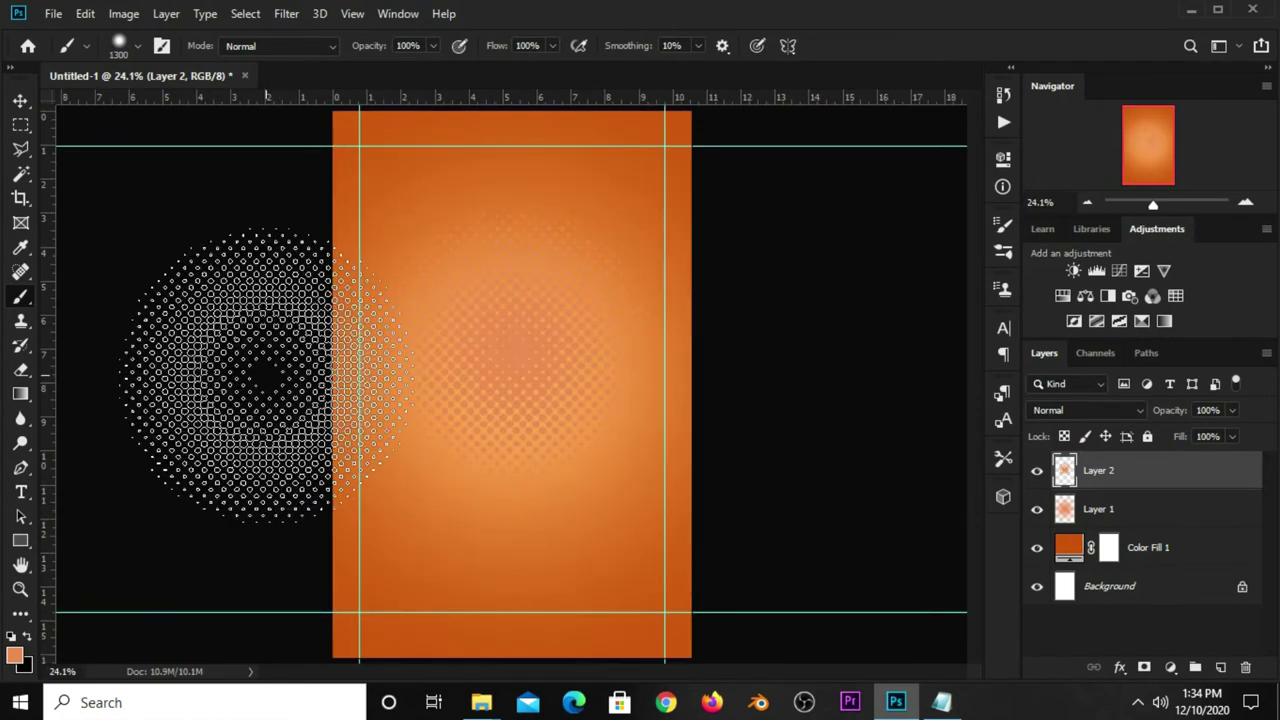
key(ctrl+z)
scroll(300, 370, down, 1)
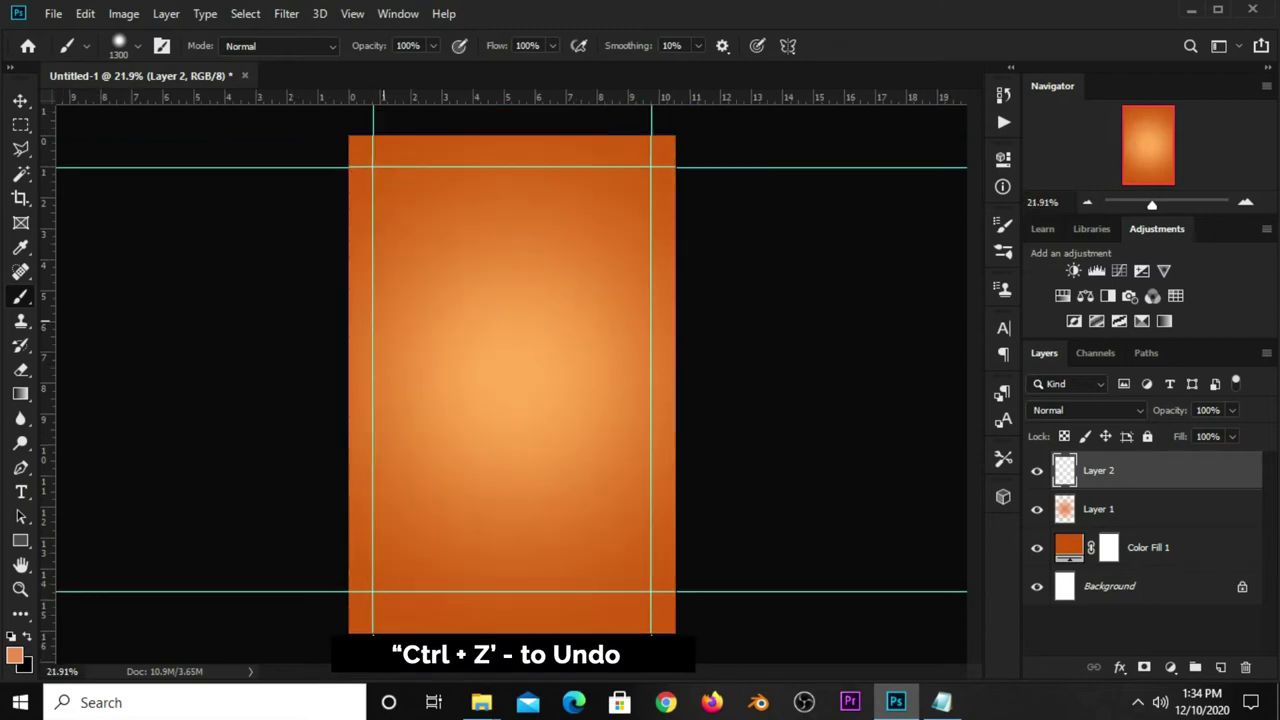
Set the foreground to white ffffff and stamp the halftone brush at the page centre
click(18, 661)
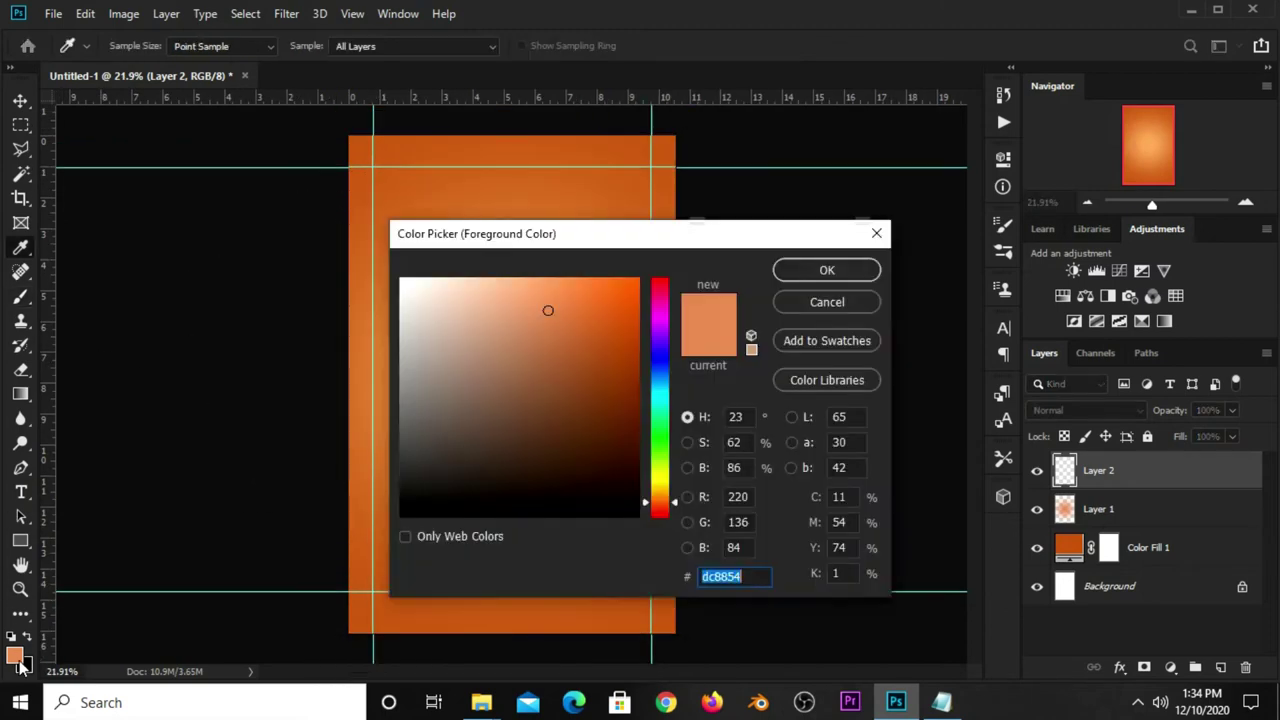
drag(454, 314, 400, 279)
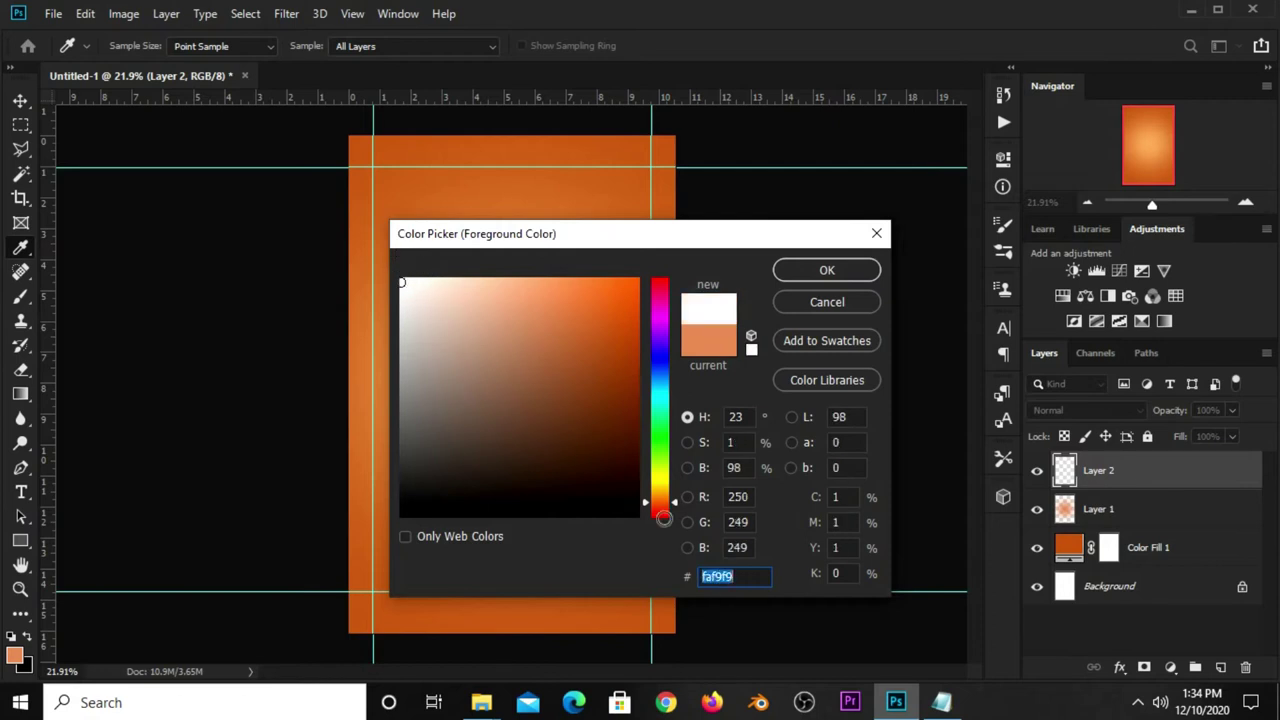
text(fff)
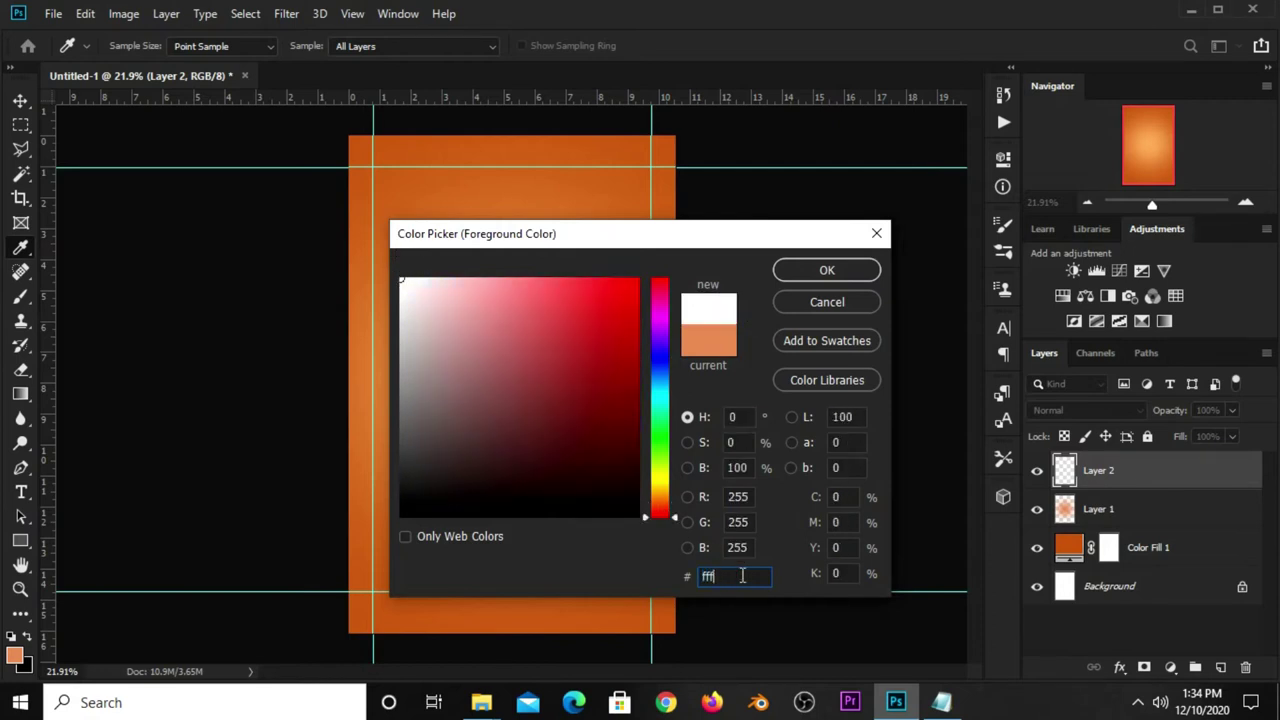
text(ff)
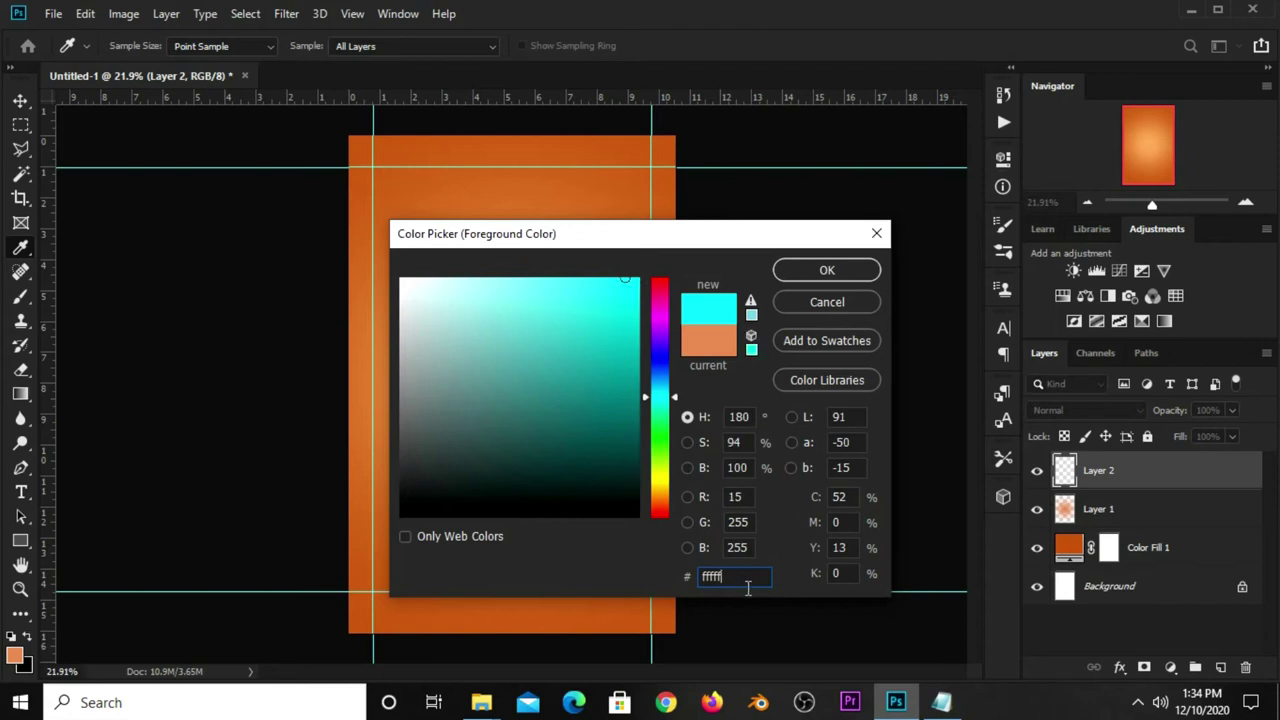
text(f)
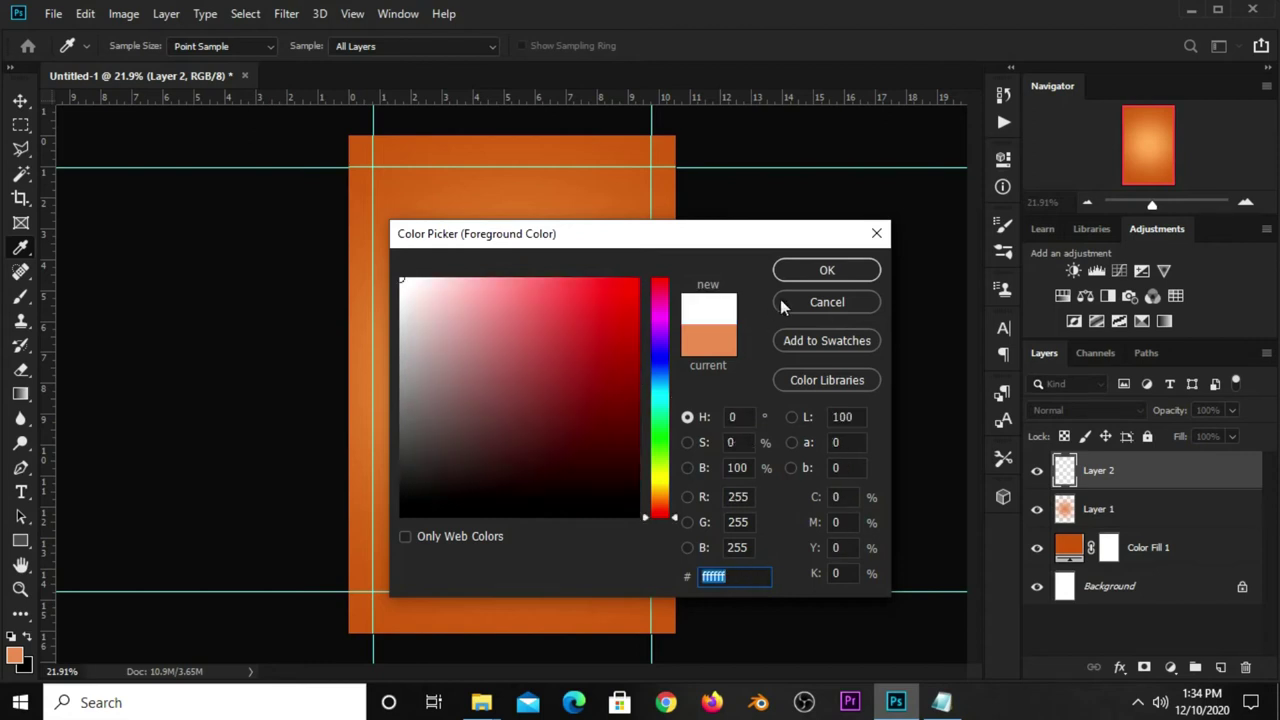
click(827, 270)
key(b)
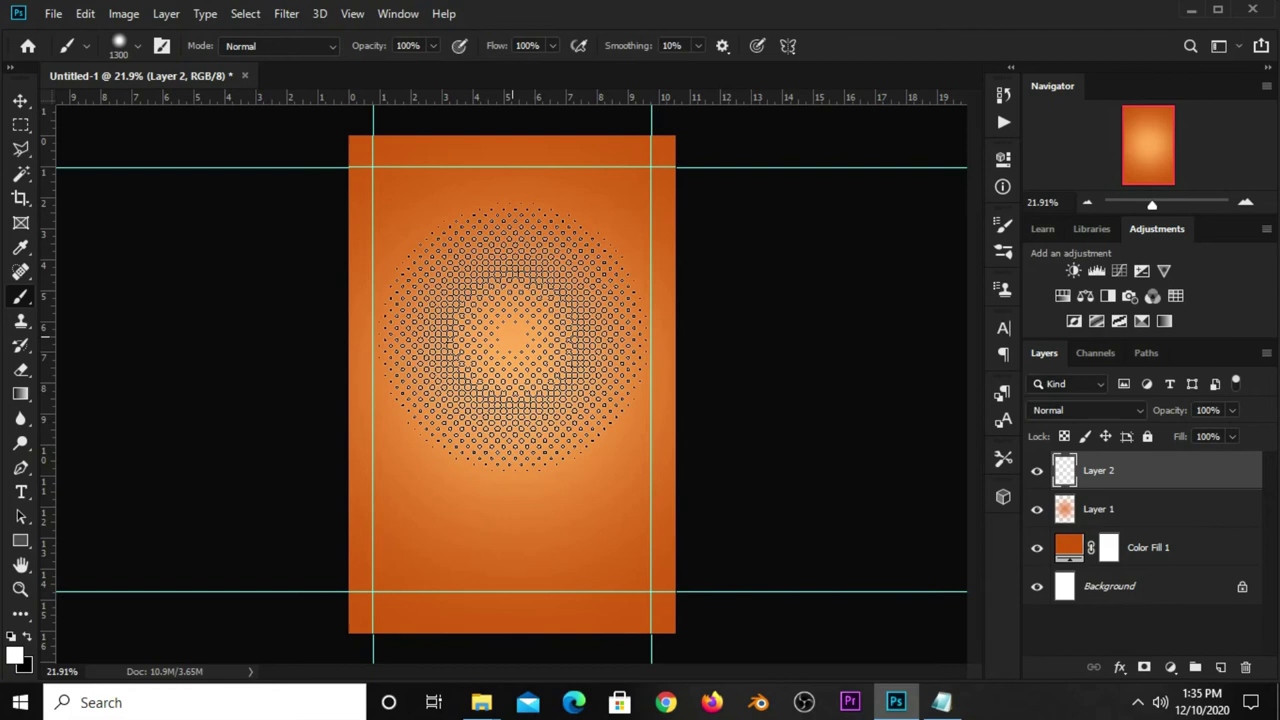
click(513, 337)
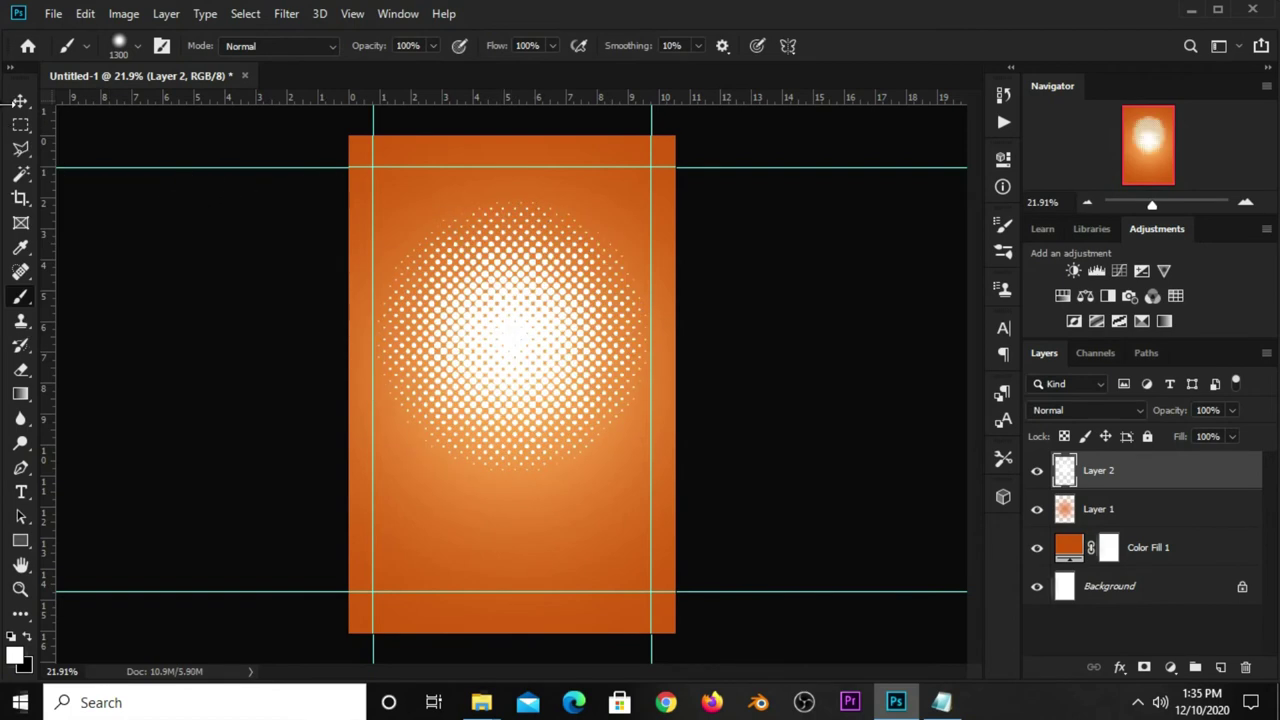
Set Layer 2 to Soft Light blend mode at 24% opacity
click(18, 101)
click(92, 102)
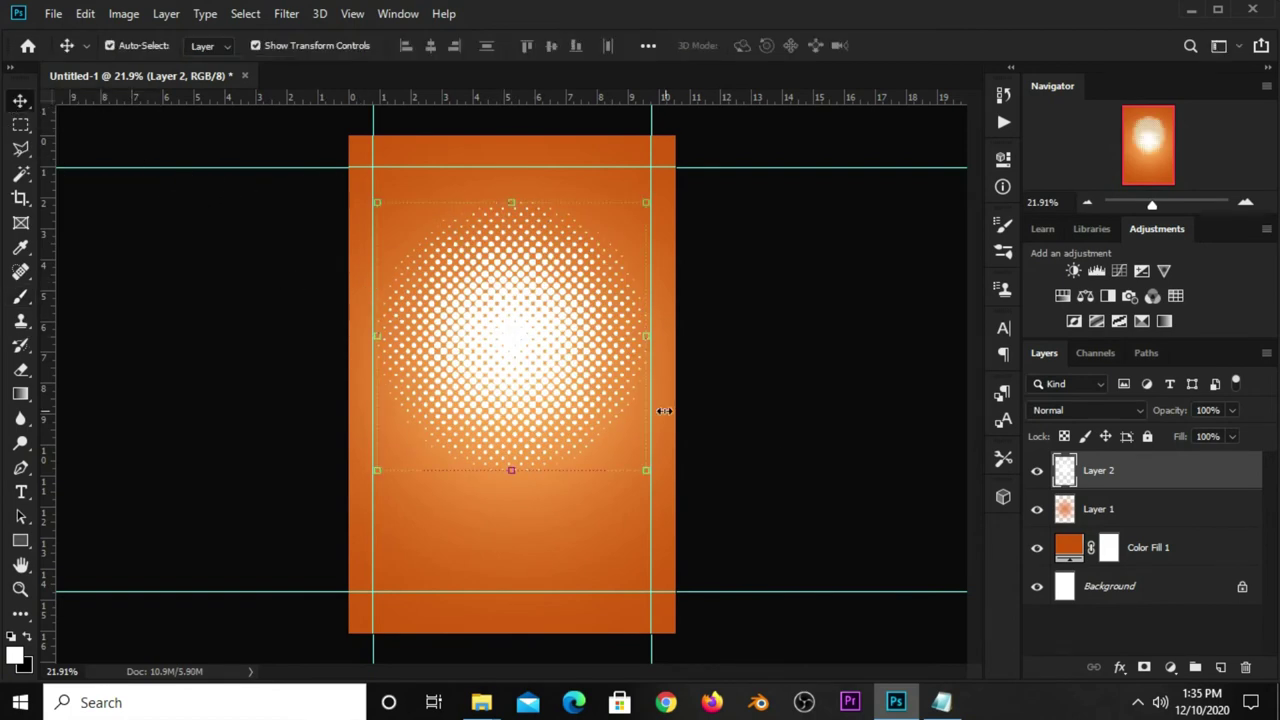
click(1058, 411)
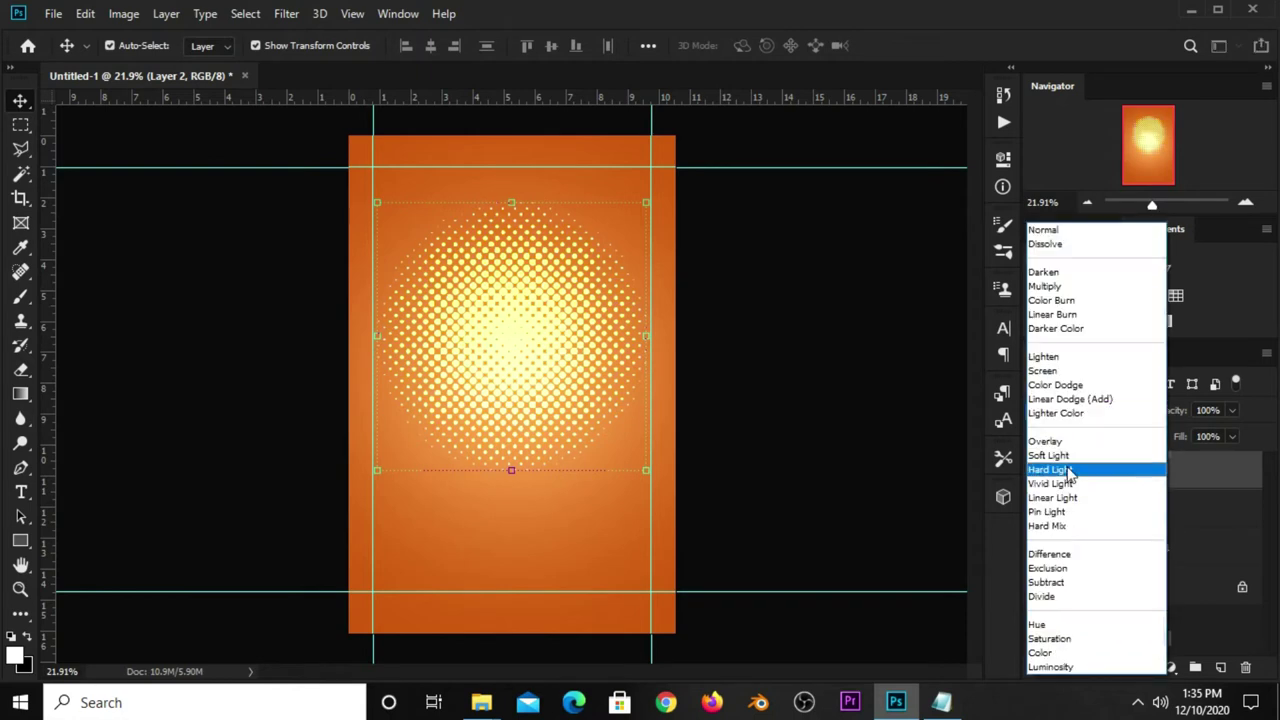
click(1068, 456)
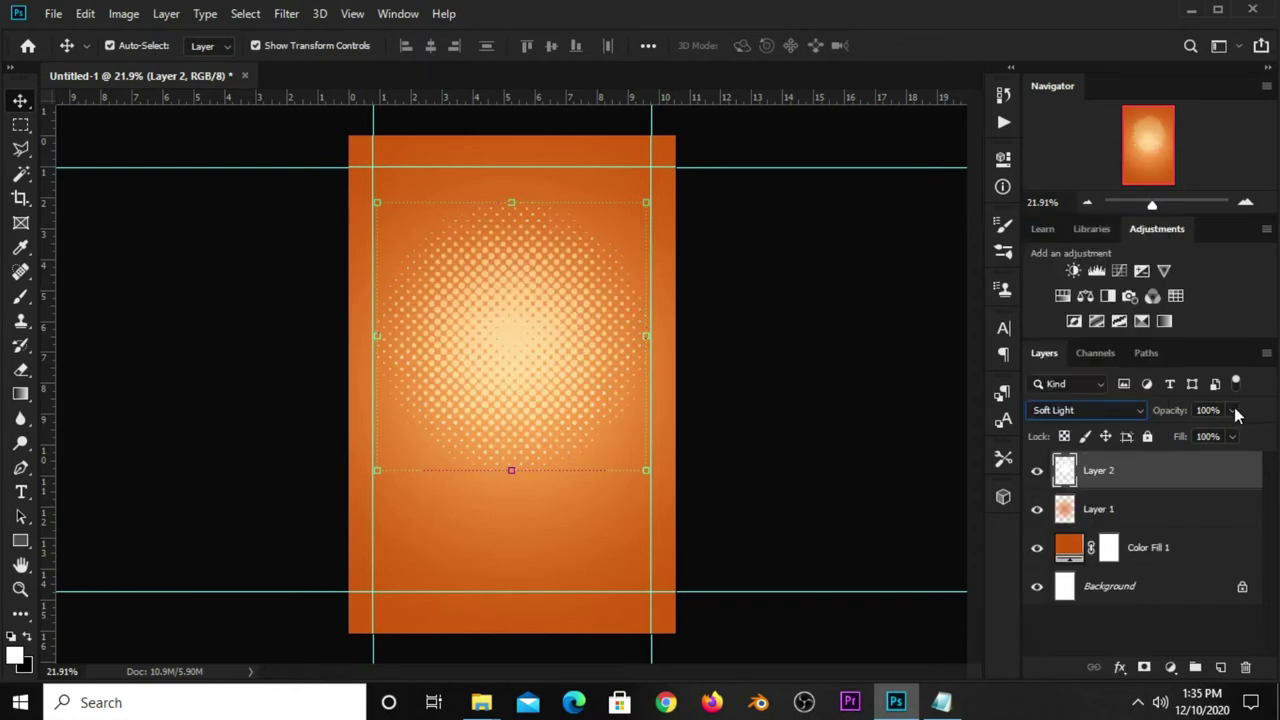
drag(1201, 434, 1168, 440)
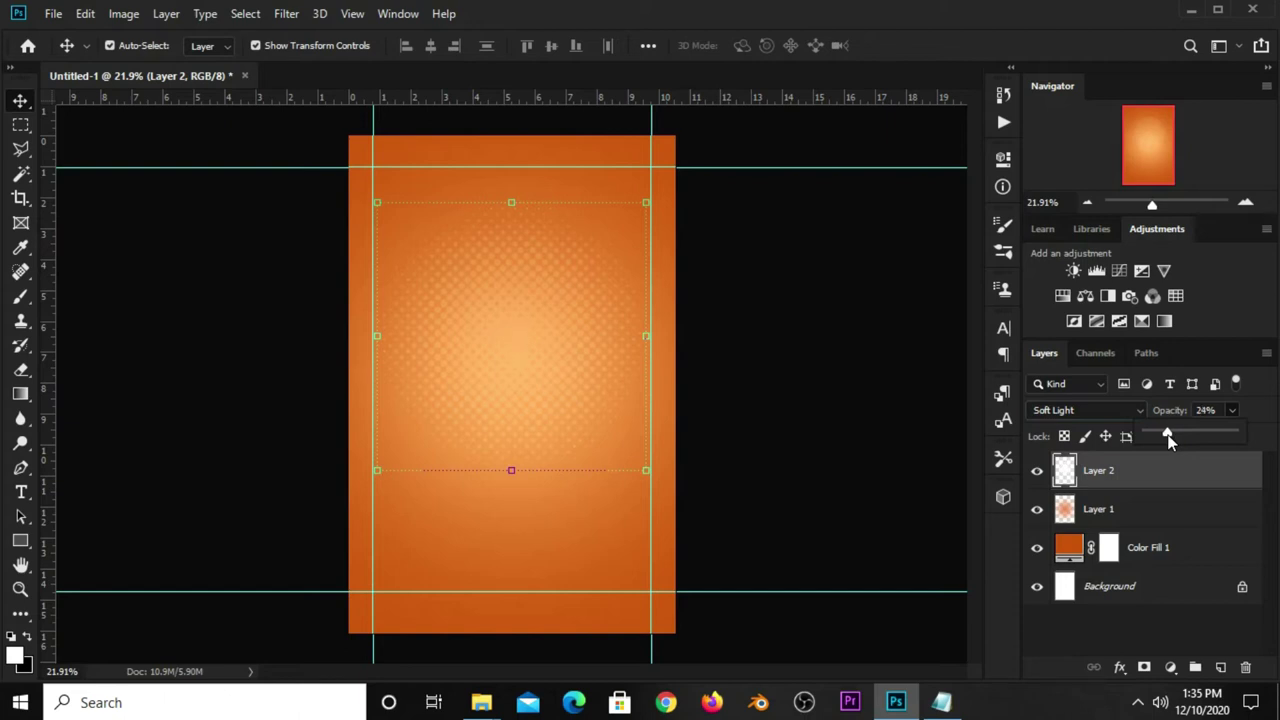
Scale the halftone pattern up to 107.71% and deselect the layer
click(509, 468)
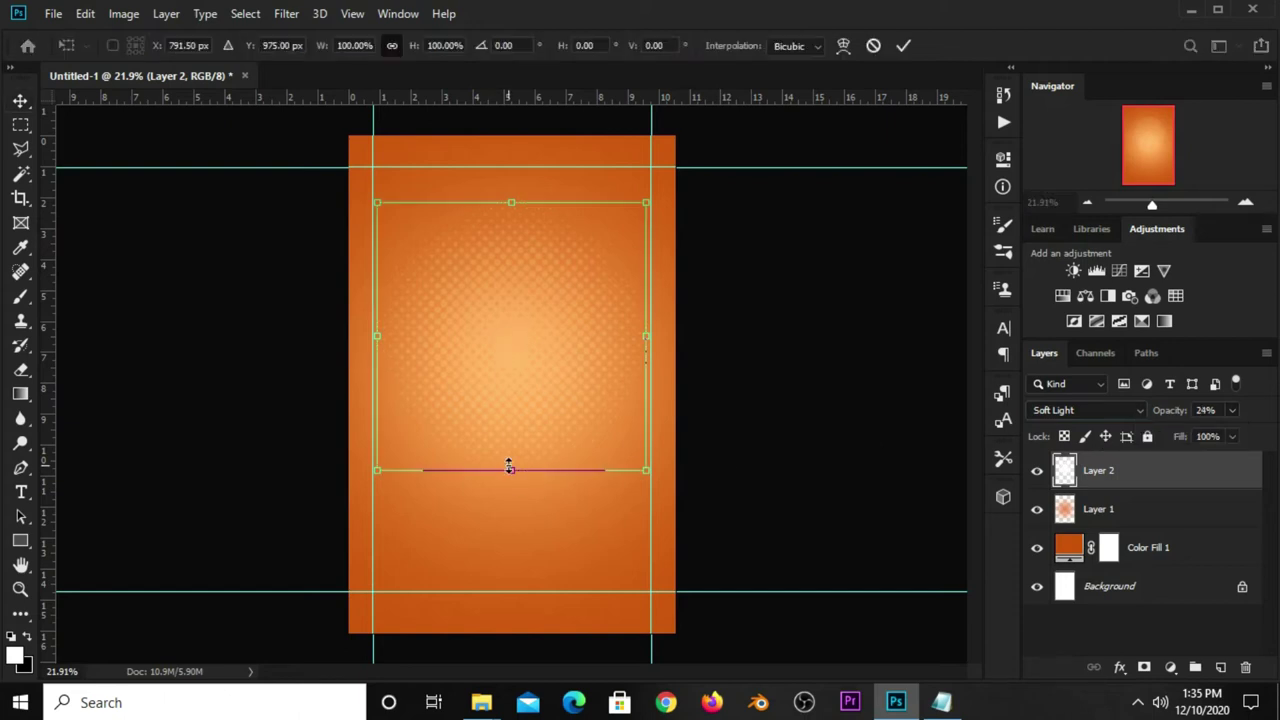
drag(509, 483, 514, 500)
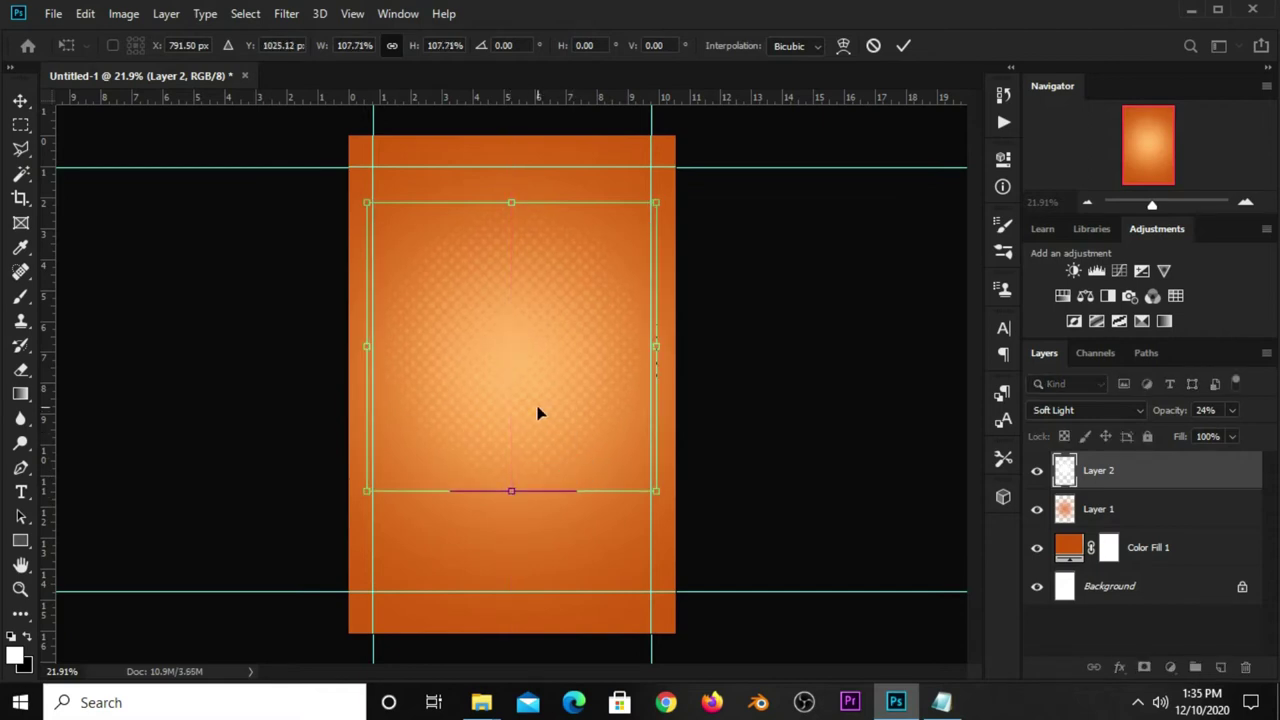
key(Return)
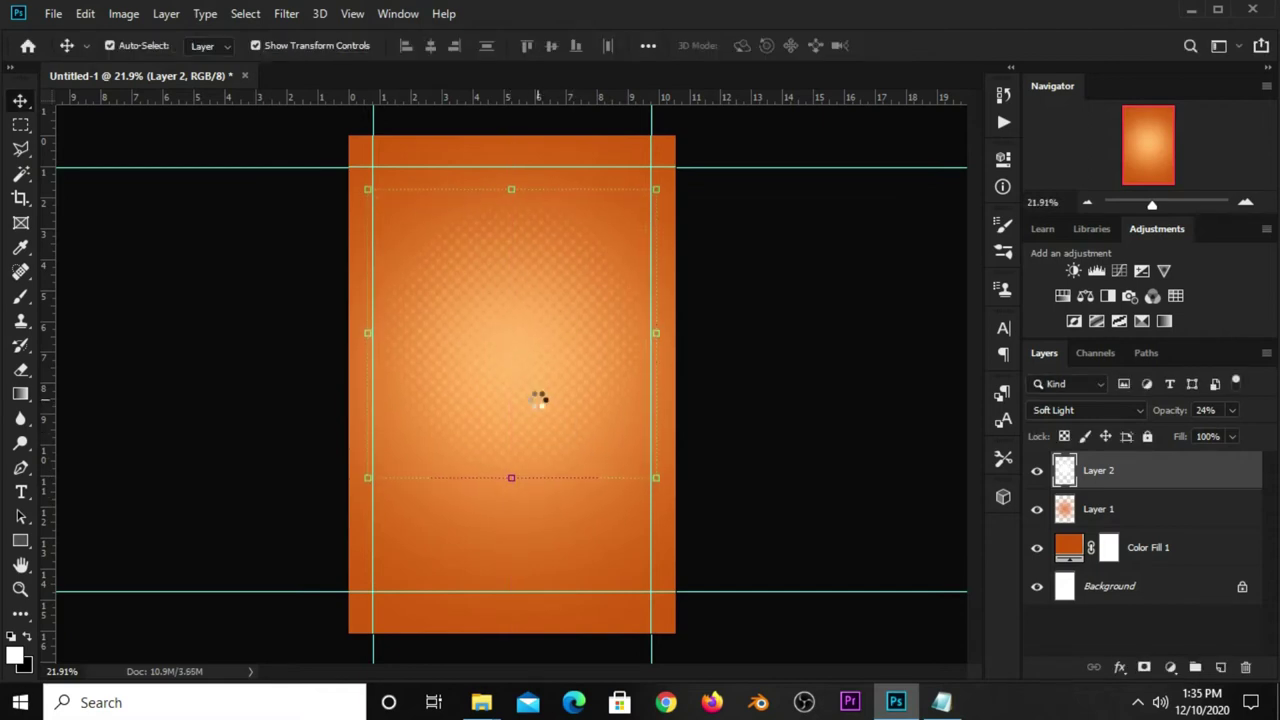
click(745, 402)
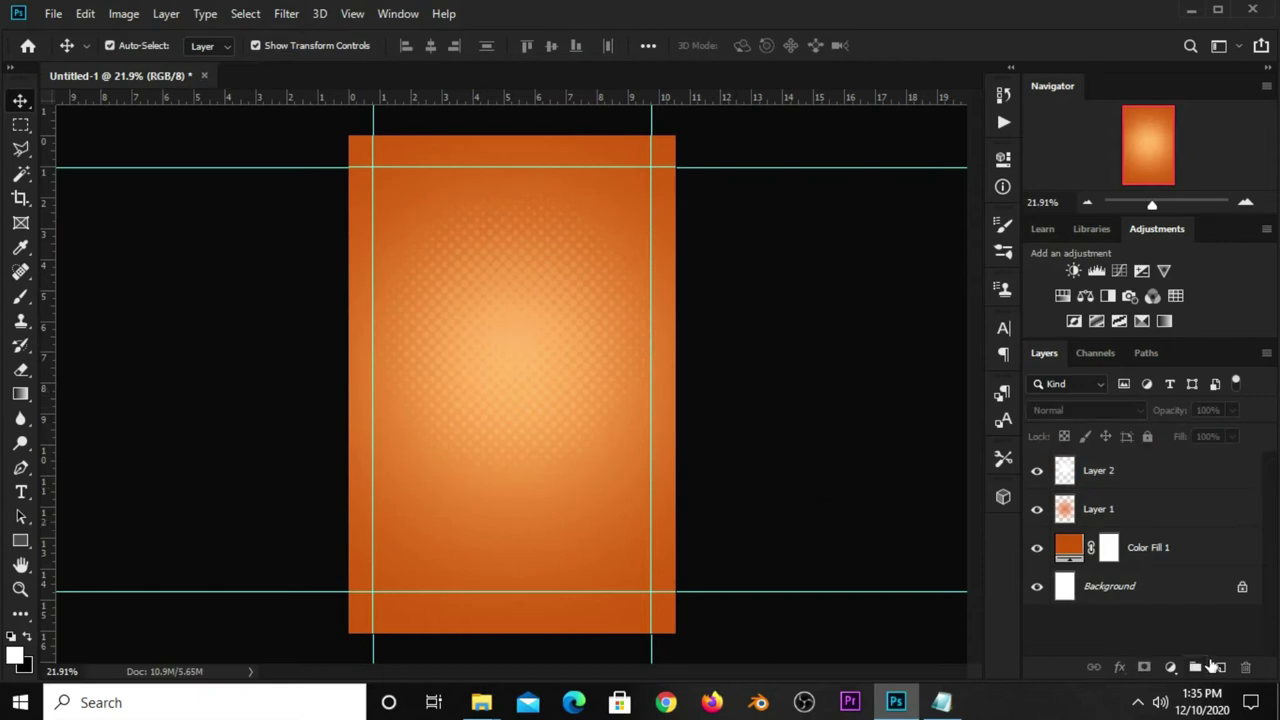
Add Layer 3 and start a wavy Curvature Pen path at the bottom-left
click(1217, 666)
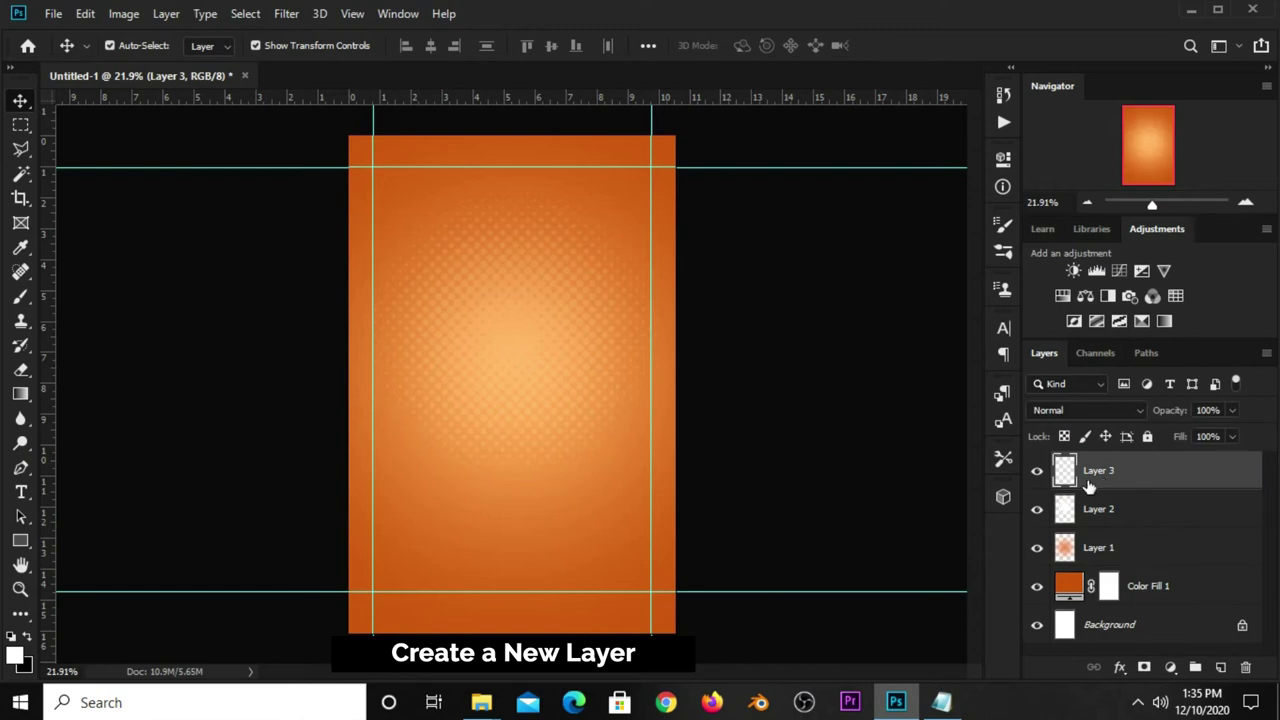
click(20, 467)
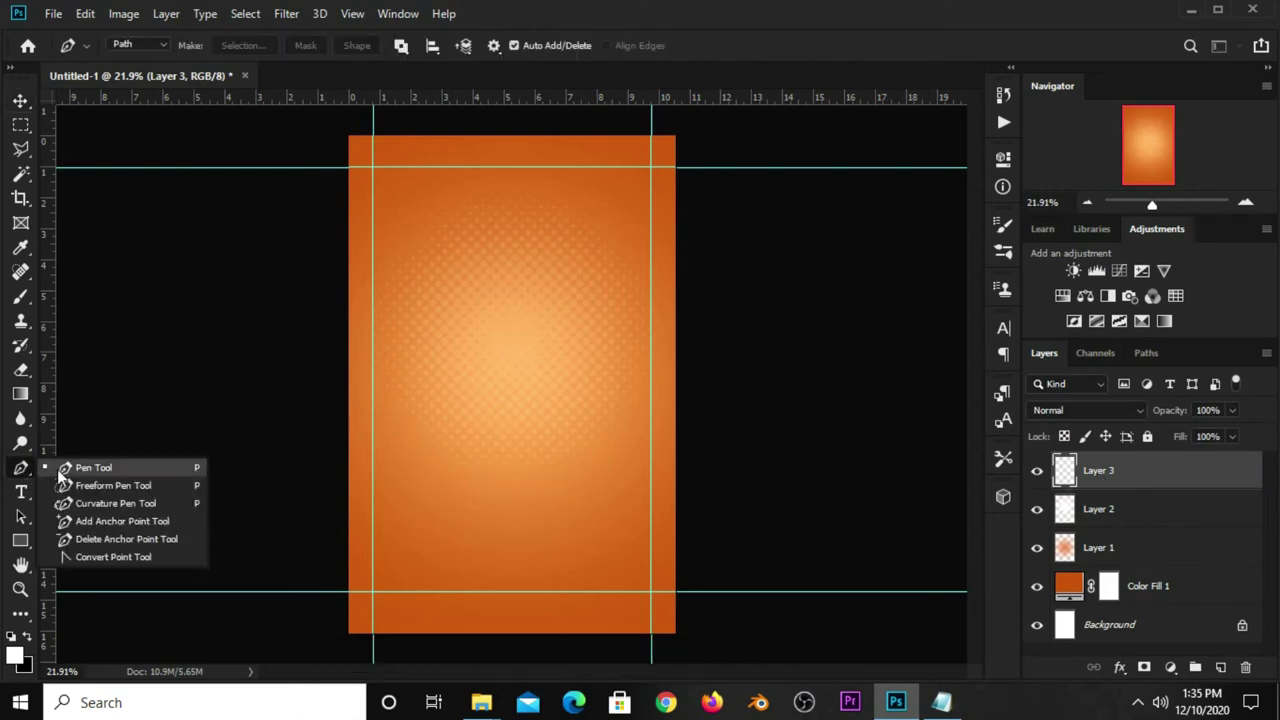
click(77, 502)
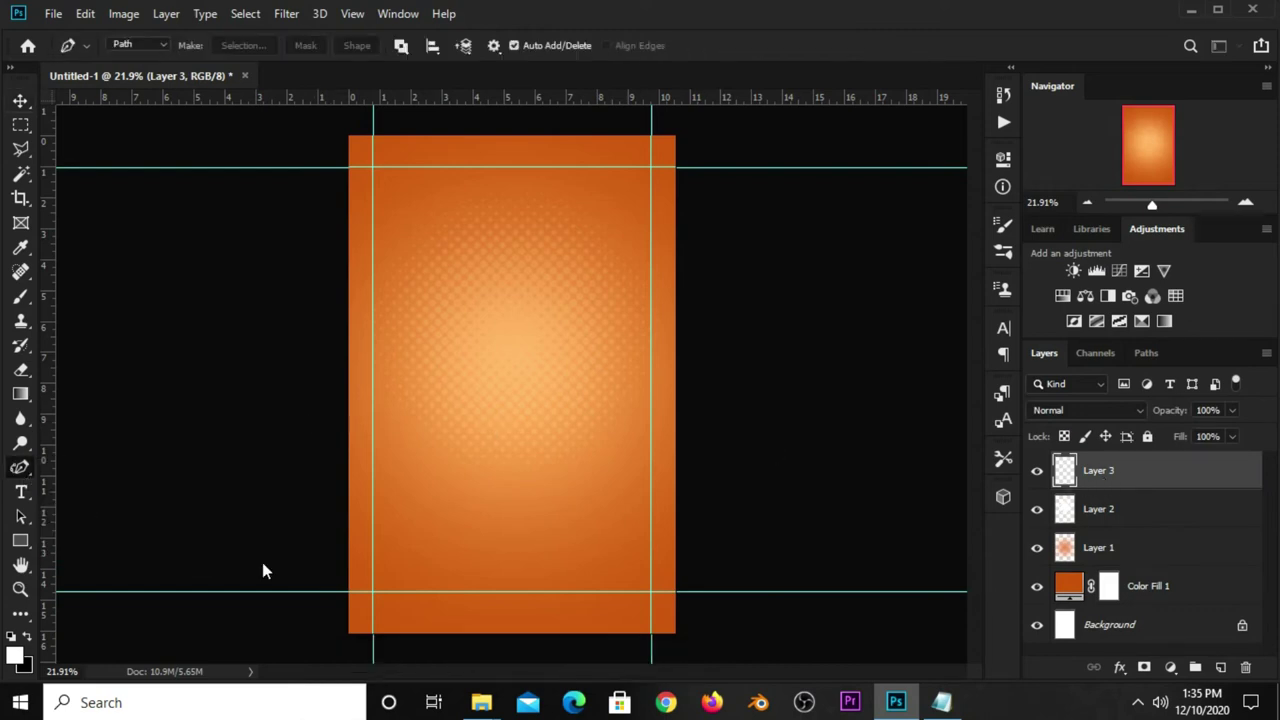
click(332, 571)
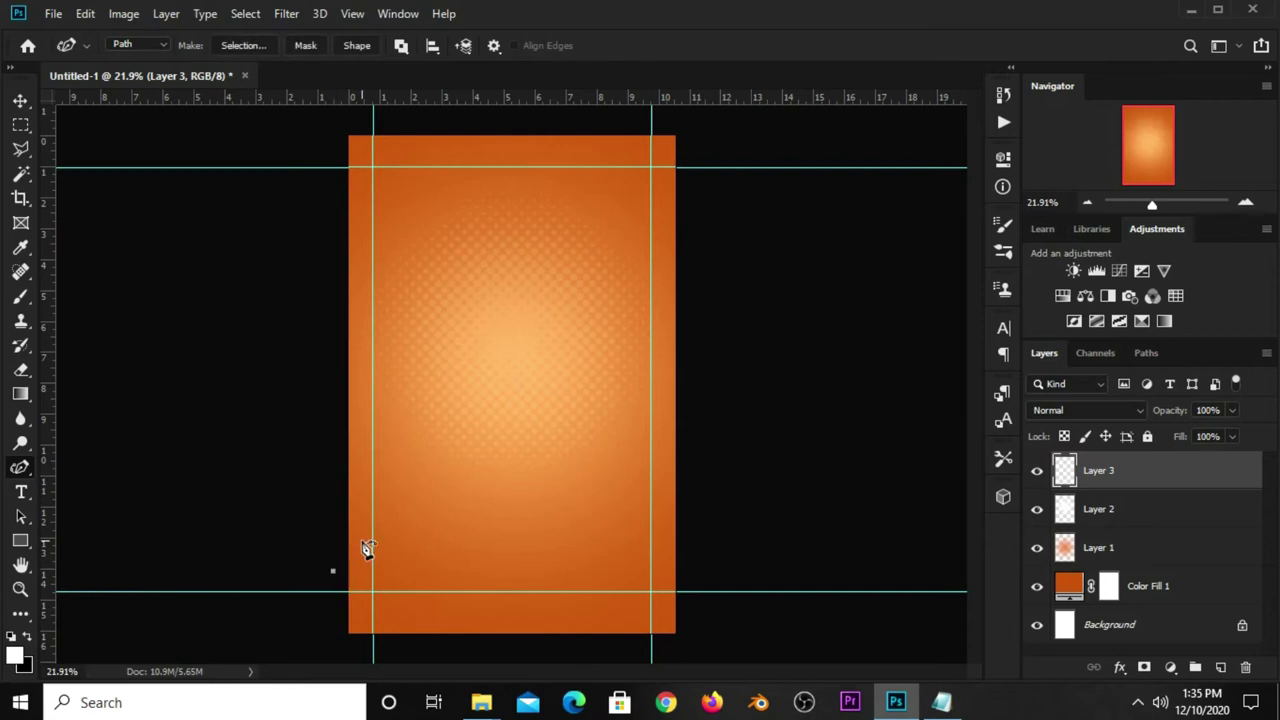
click(362, 553)
click(387, 572)
click(424, 554)
Continue the wave's crest and trough anchors past the page's right edge
click(446, 577)
click(478, 558)
click(514, 577)
key(ctrl+z)
click(511, 582)
click(551, 562)
click(579, 582)
click(607, 564)
click(633, 579)
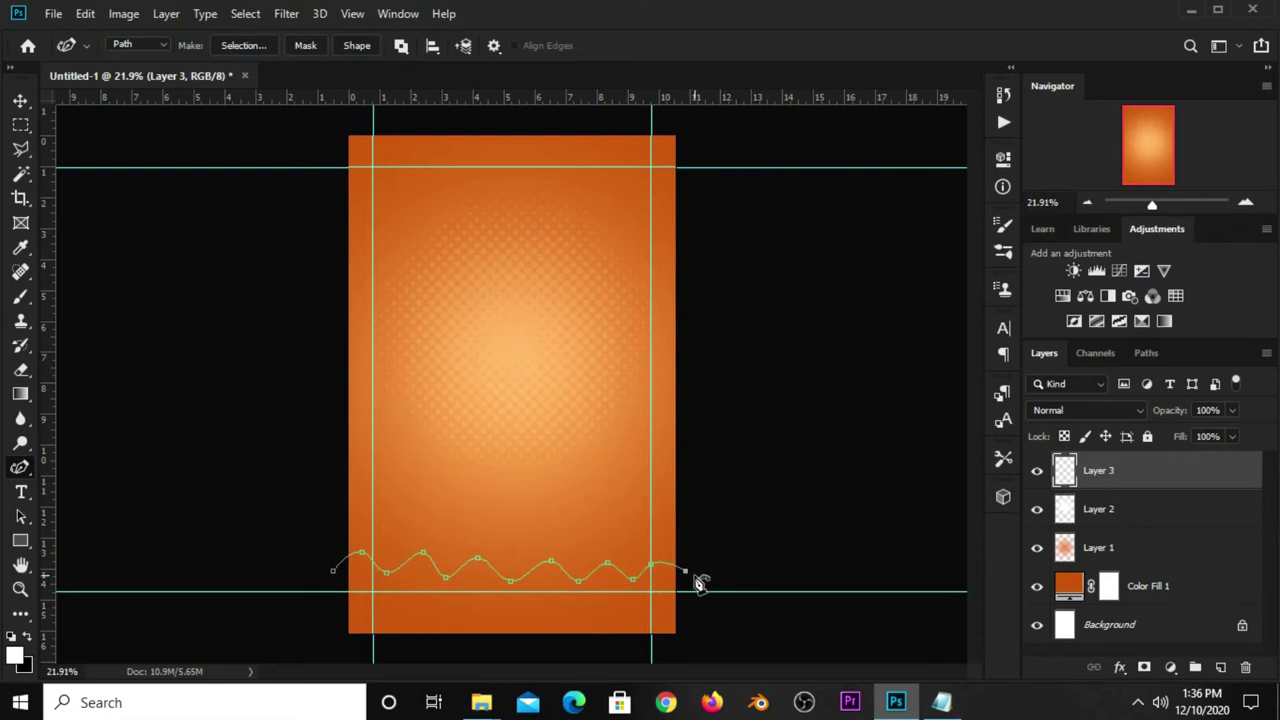
Loop the path below the page back to the start to close the shape
scroll(700, 583, down, 1)
scroll(695, 595, down, 1)
click(654, 610)
click(352, 606)
Close the wavy path and convert it into a selection
click(364, 538)
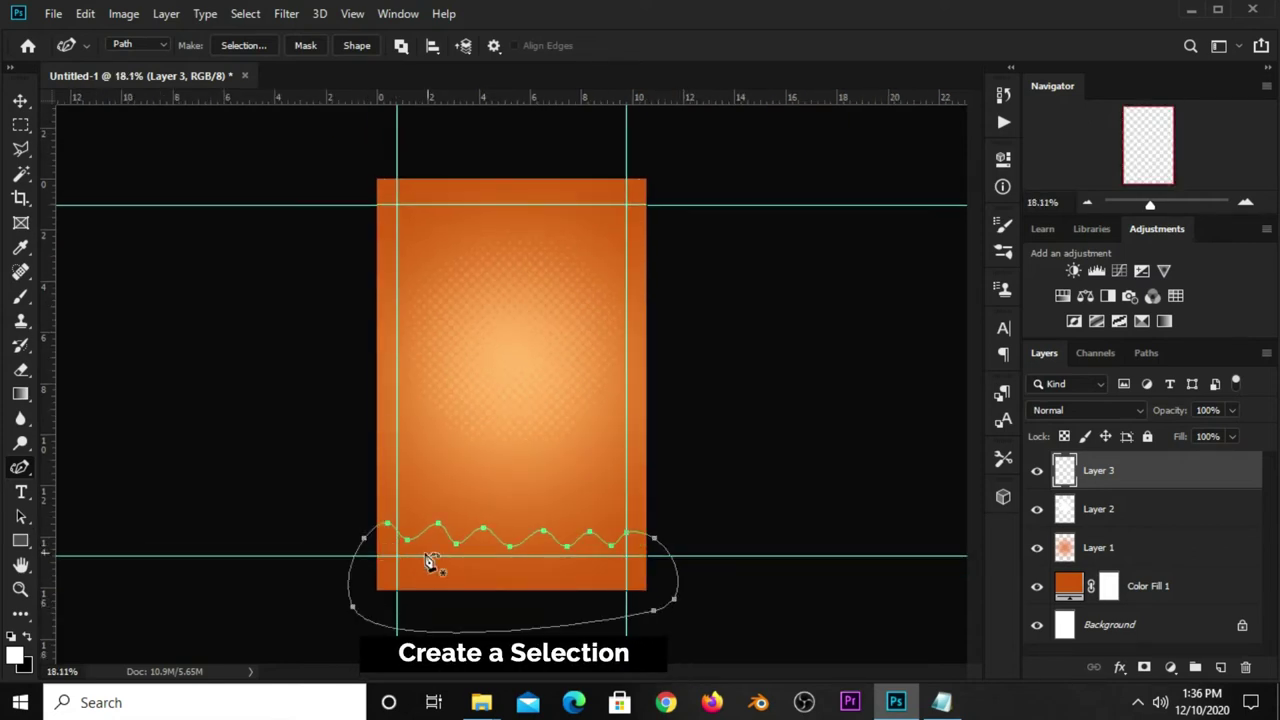
right_click(428, 562)
click(505, 228)
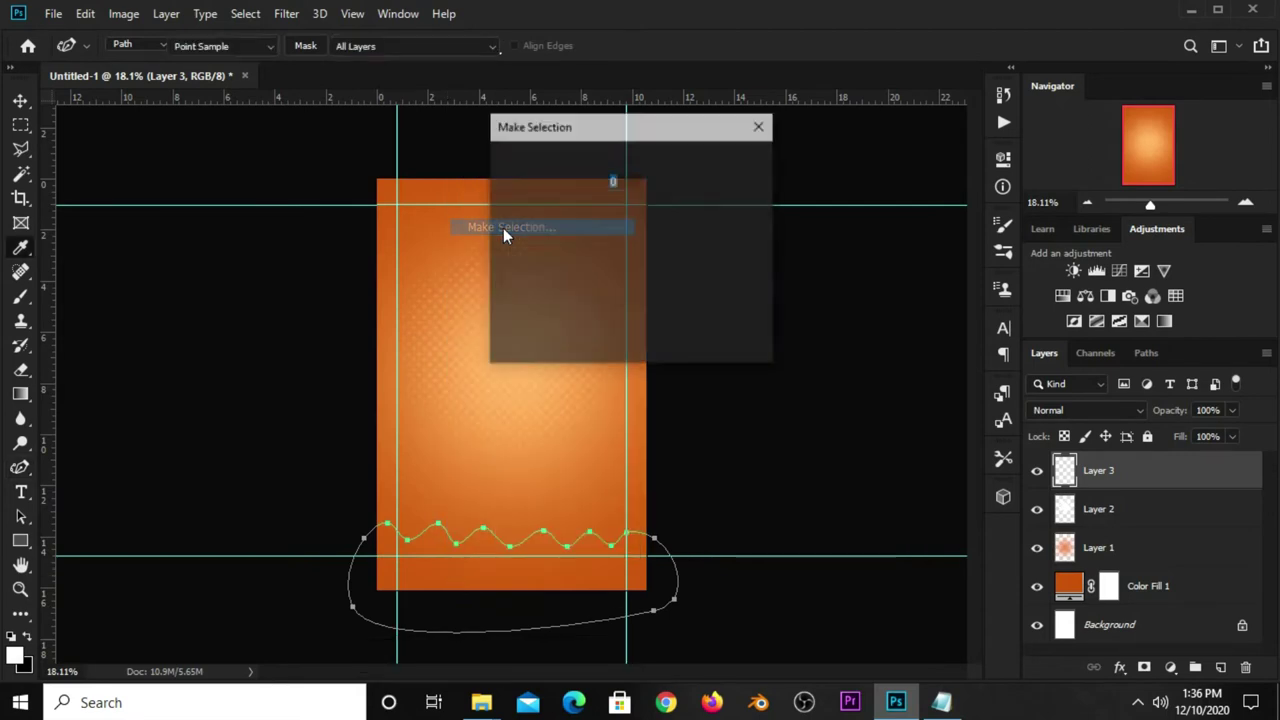
click(718, 171)
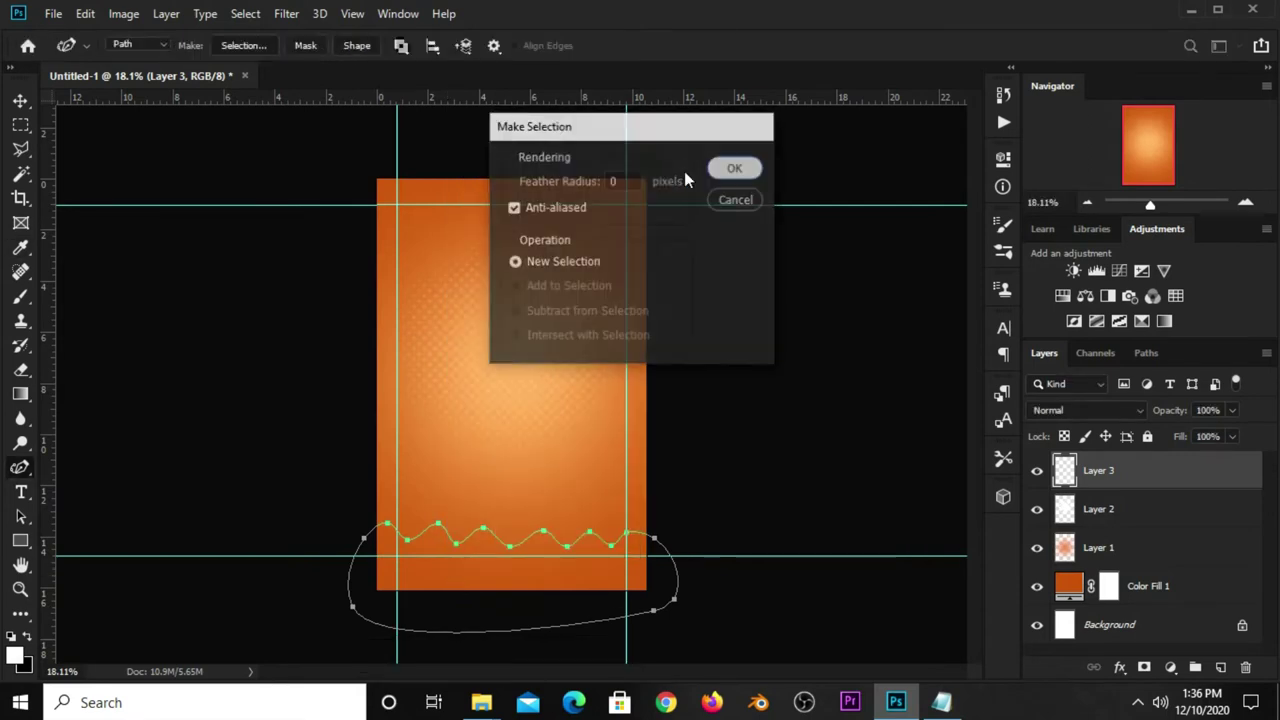
Start a Fill with custom Color contents and bring up the colour-code notes
click(19, 103)
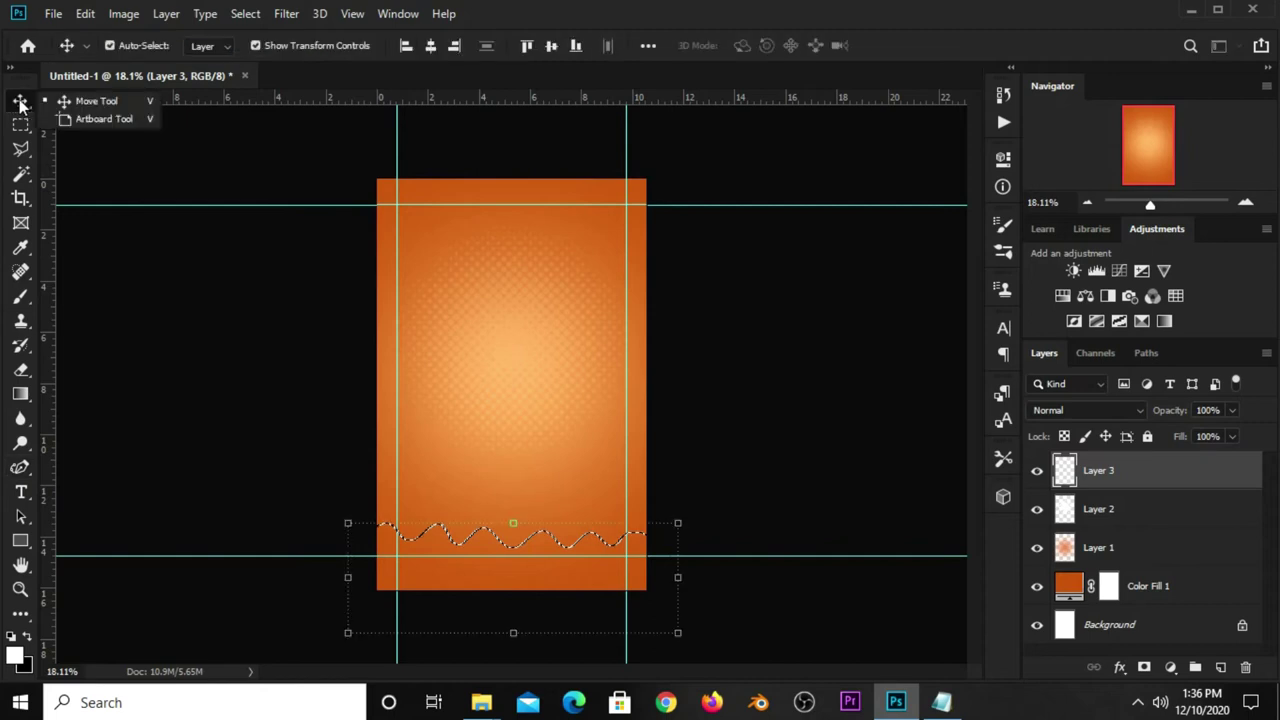
drag(20, 125, 68, 125)
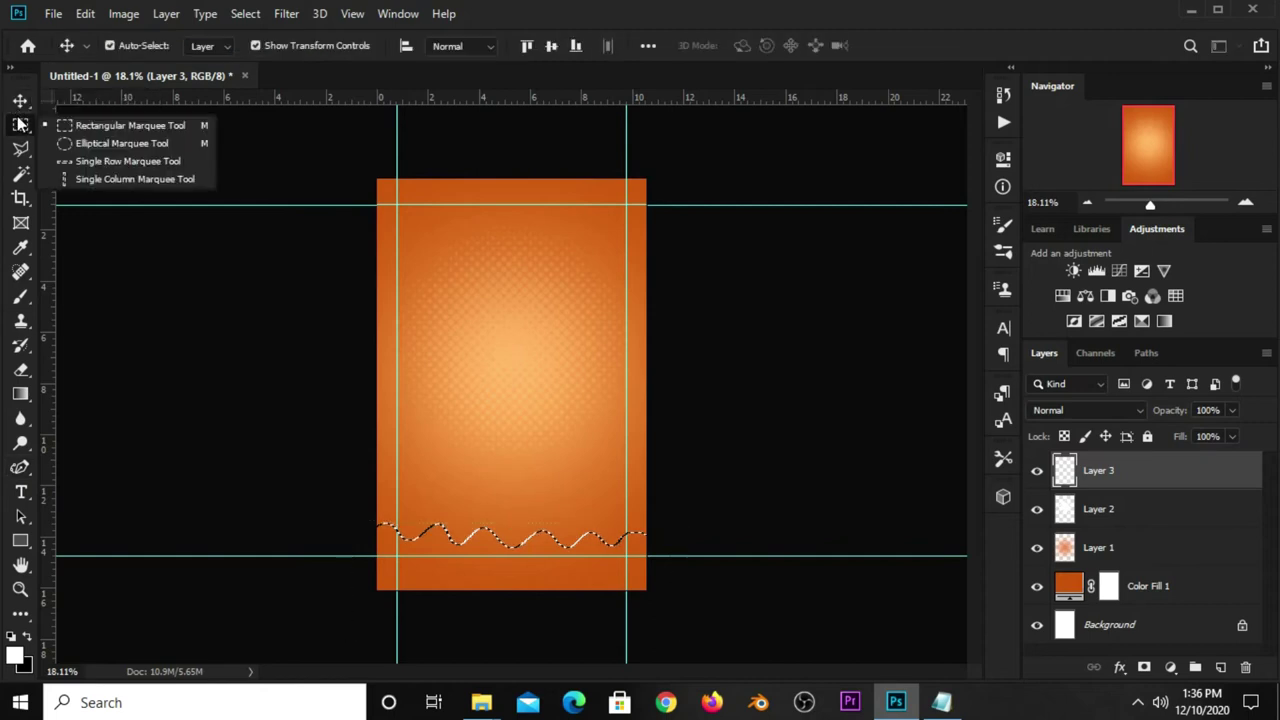
click(118, 128)
right_click(483, 564)
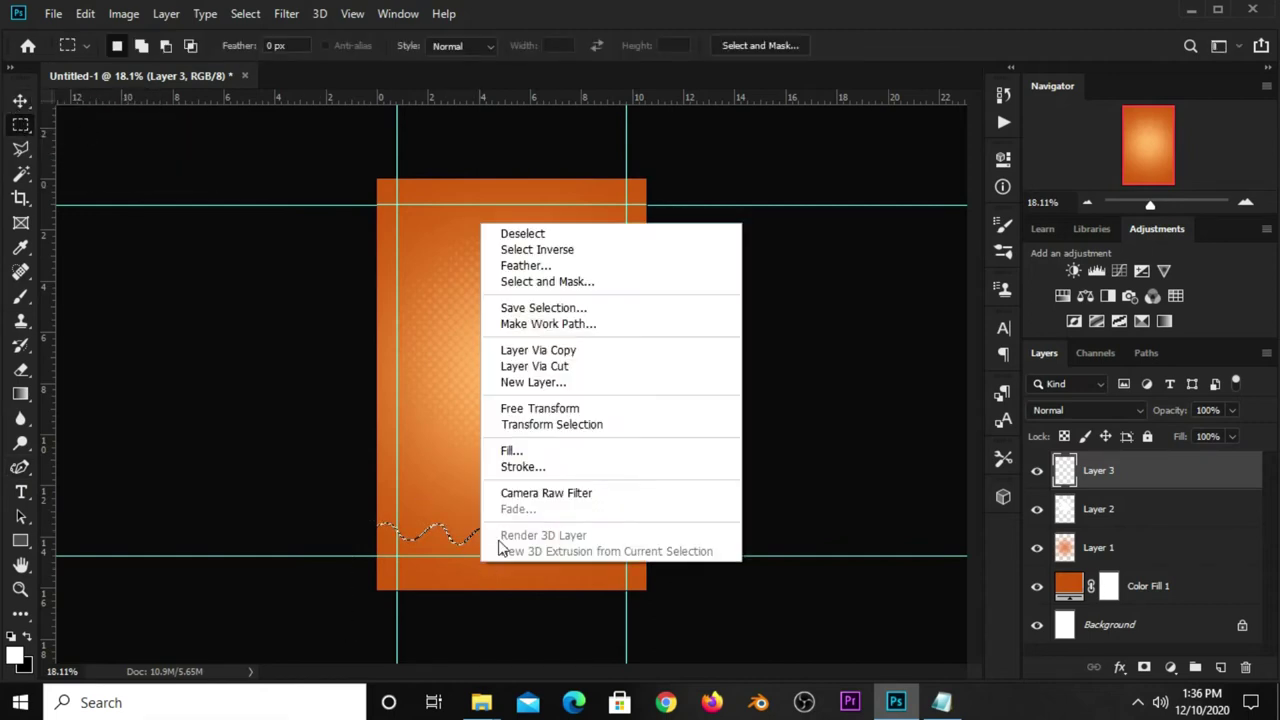
click(515, 451)
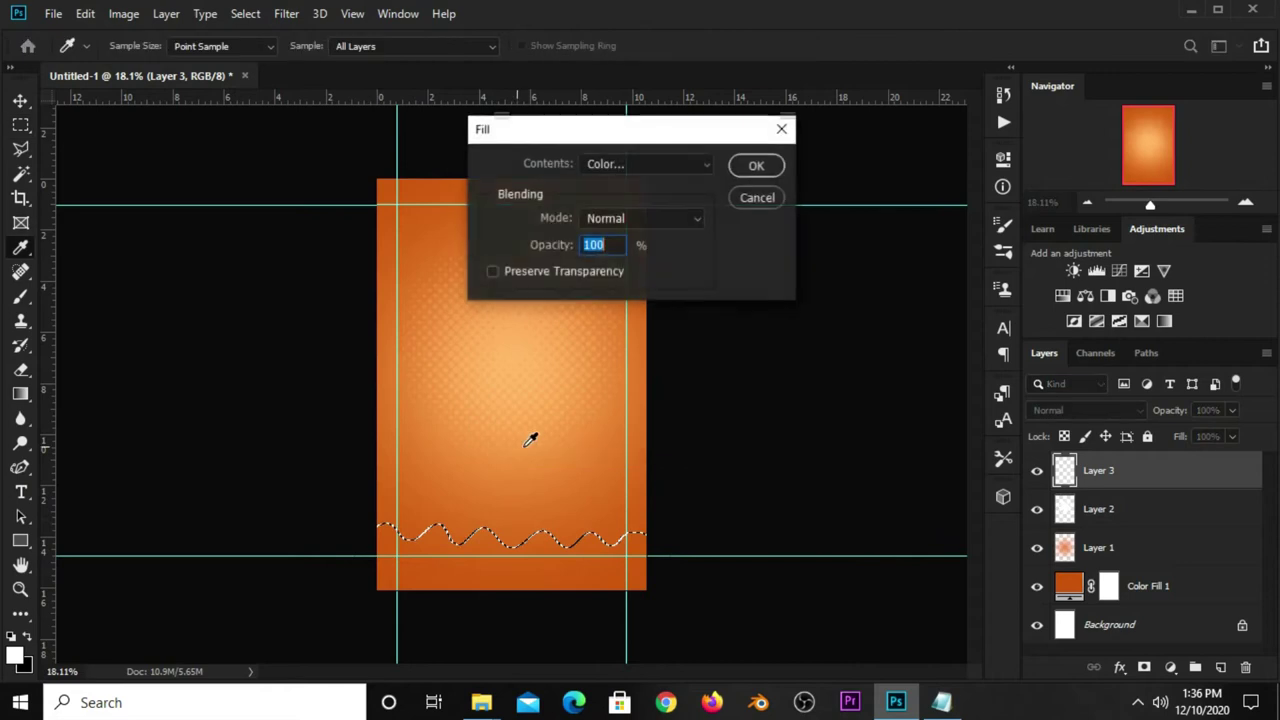
click(640, 168)
click(614, 213)
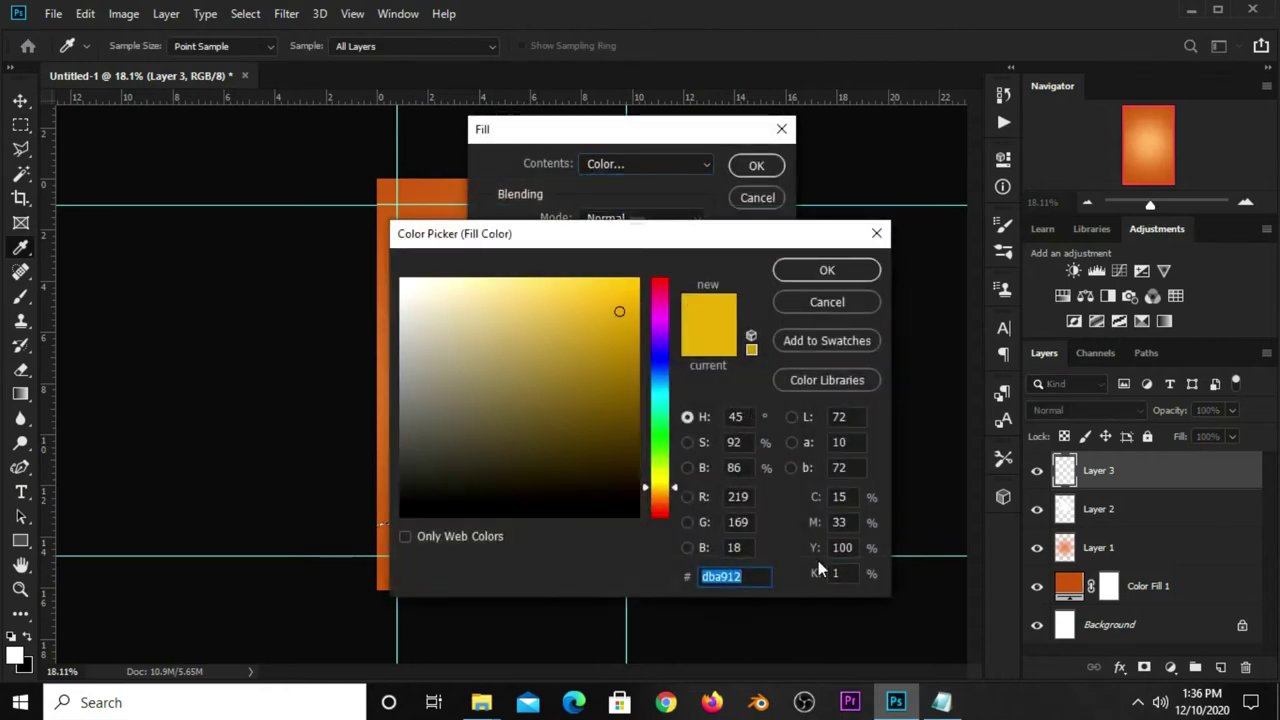
click(941, 702)
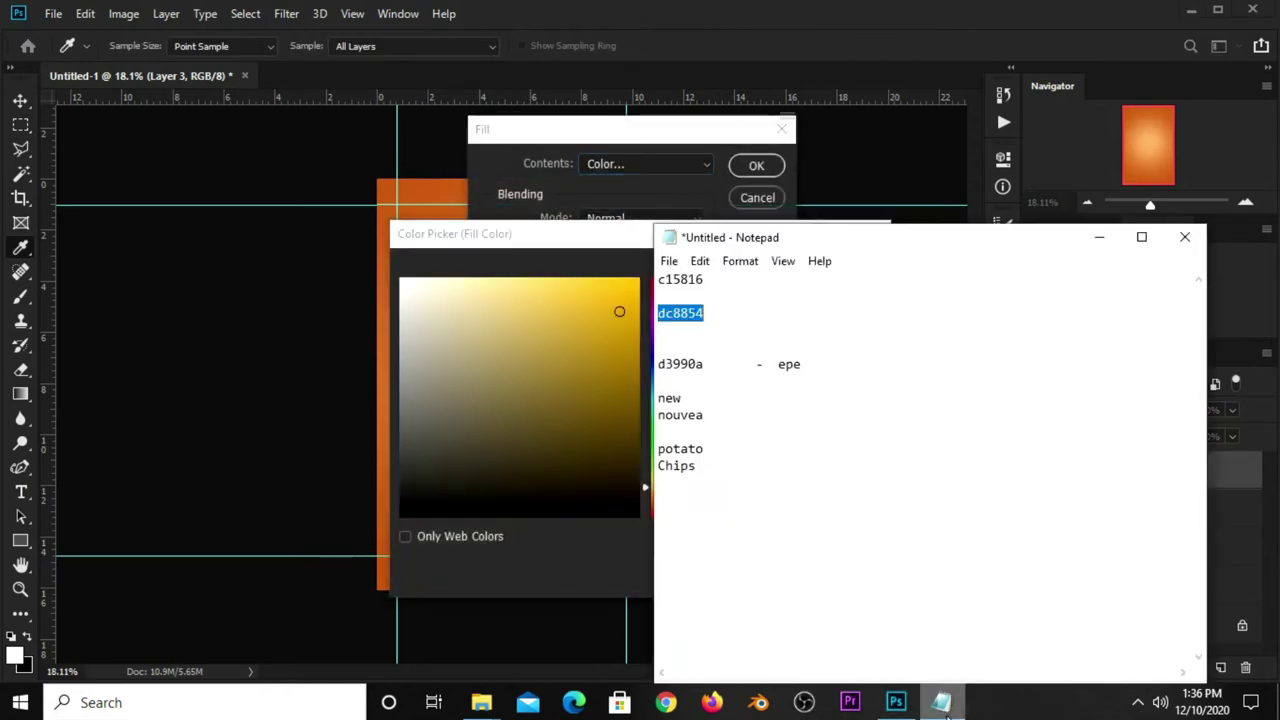
Select the d3990a line in Notepad, undoing an accidental deletion along the way
double_click(718, 364)
click(675, 366)
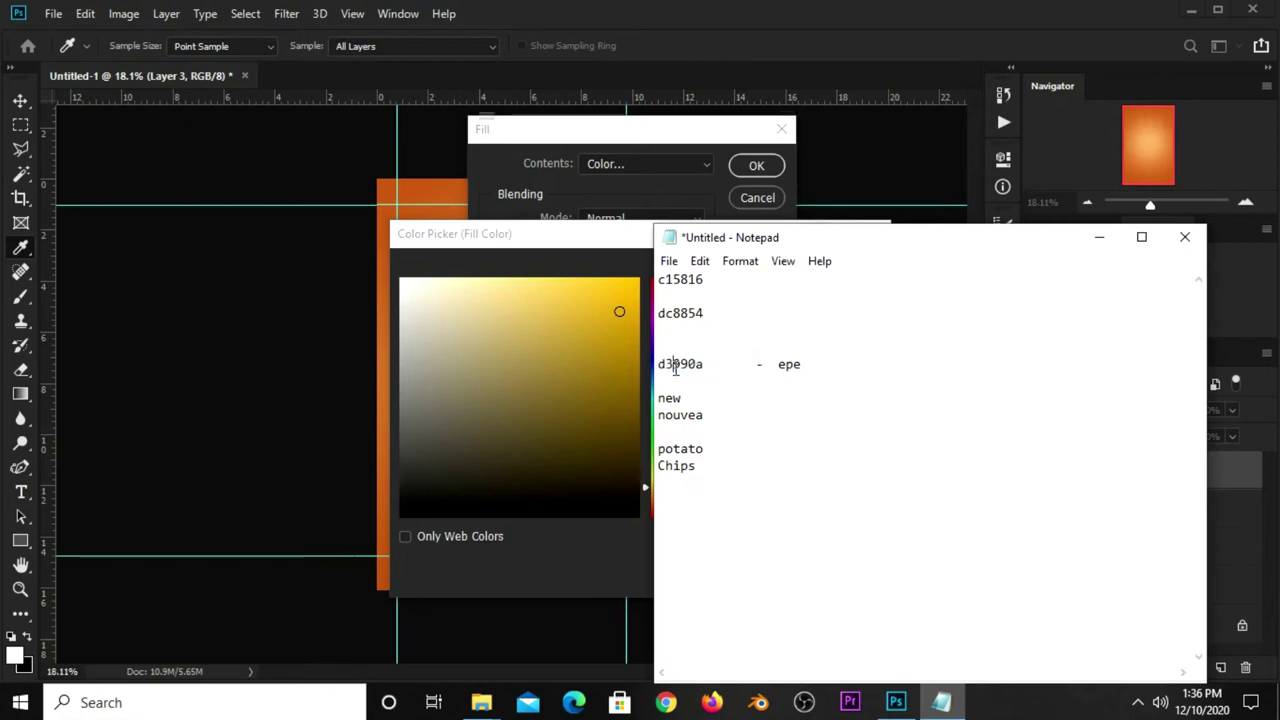
click(644, 365)
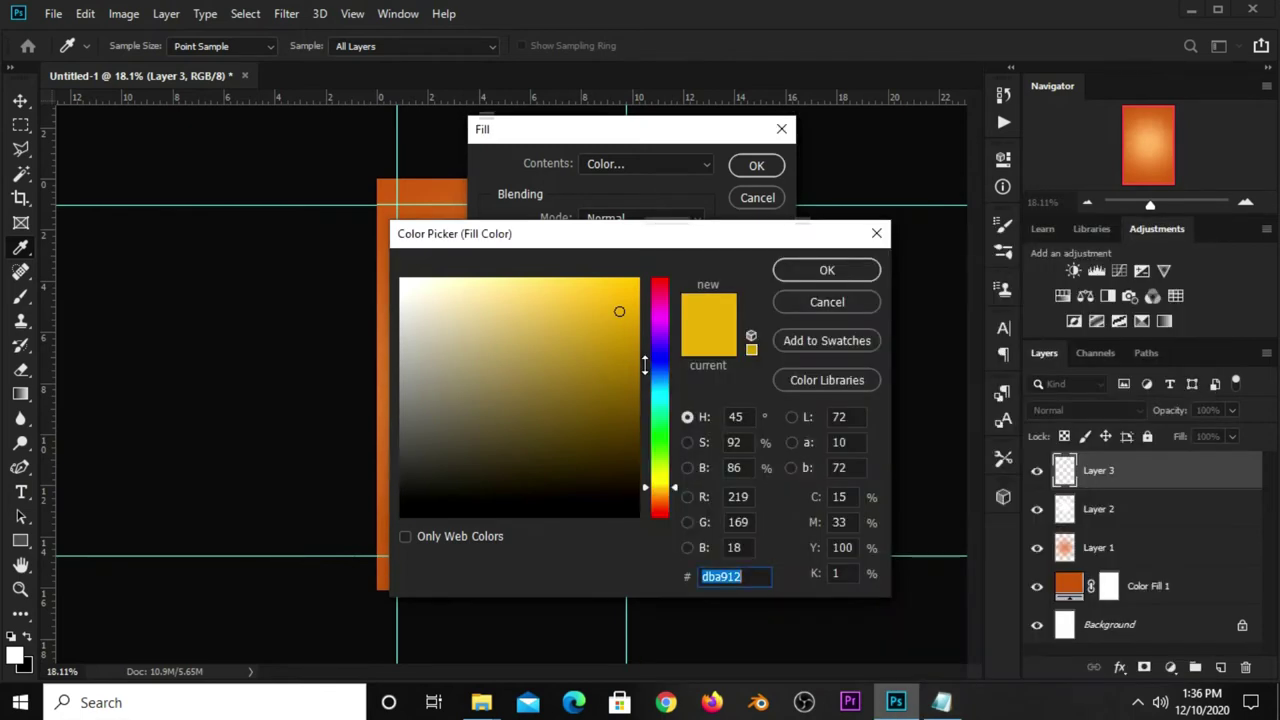
click(941, 702)
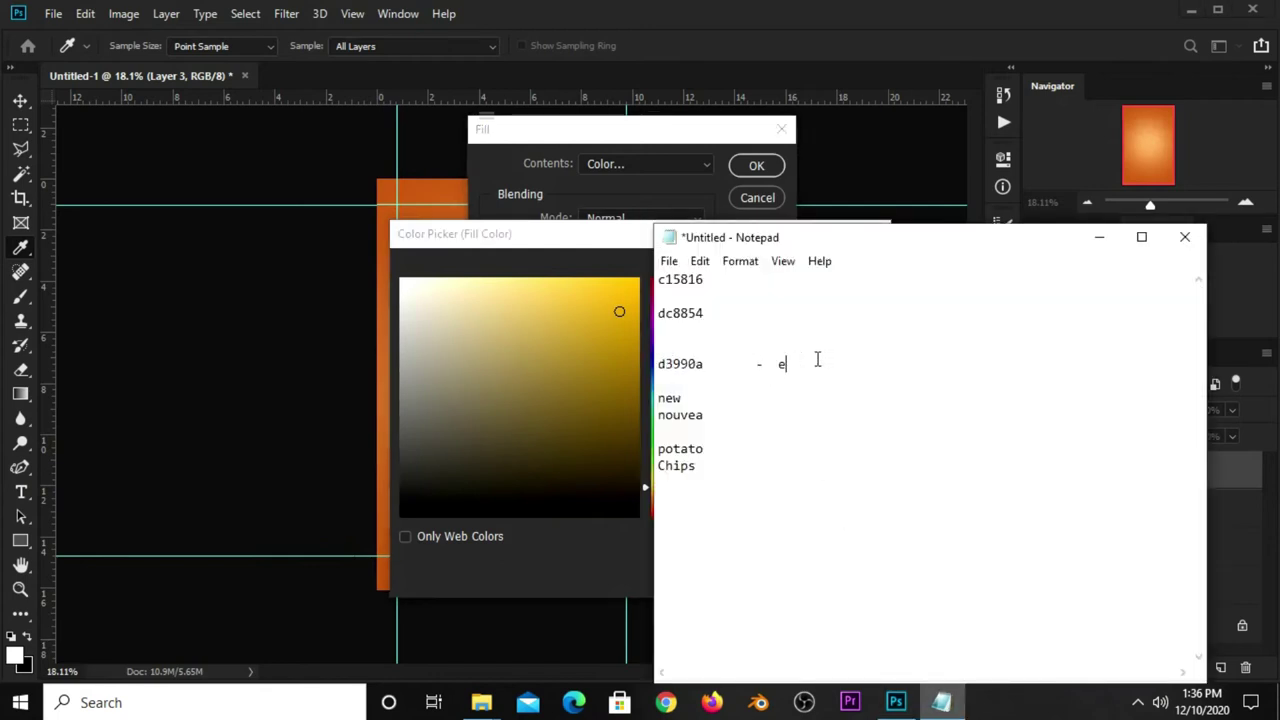
key(BackSpace)
key(BackSpace)
key(BackSpace)
key(ctrl+z)
click(706, 364)
Delete the stray '- epe' after d3990a and copy the hex code
drag(722, 364, 907, 368)
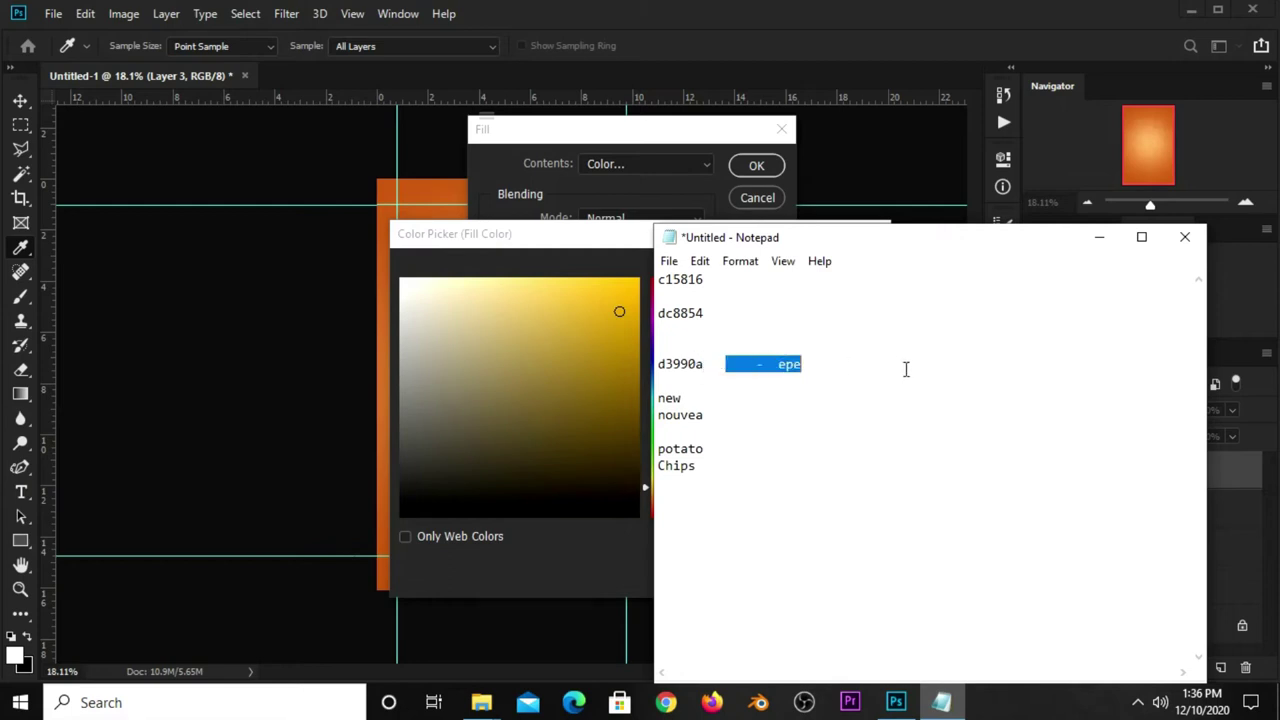
key(BackSpace)
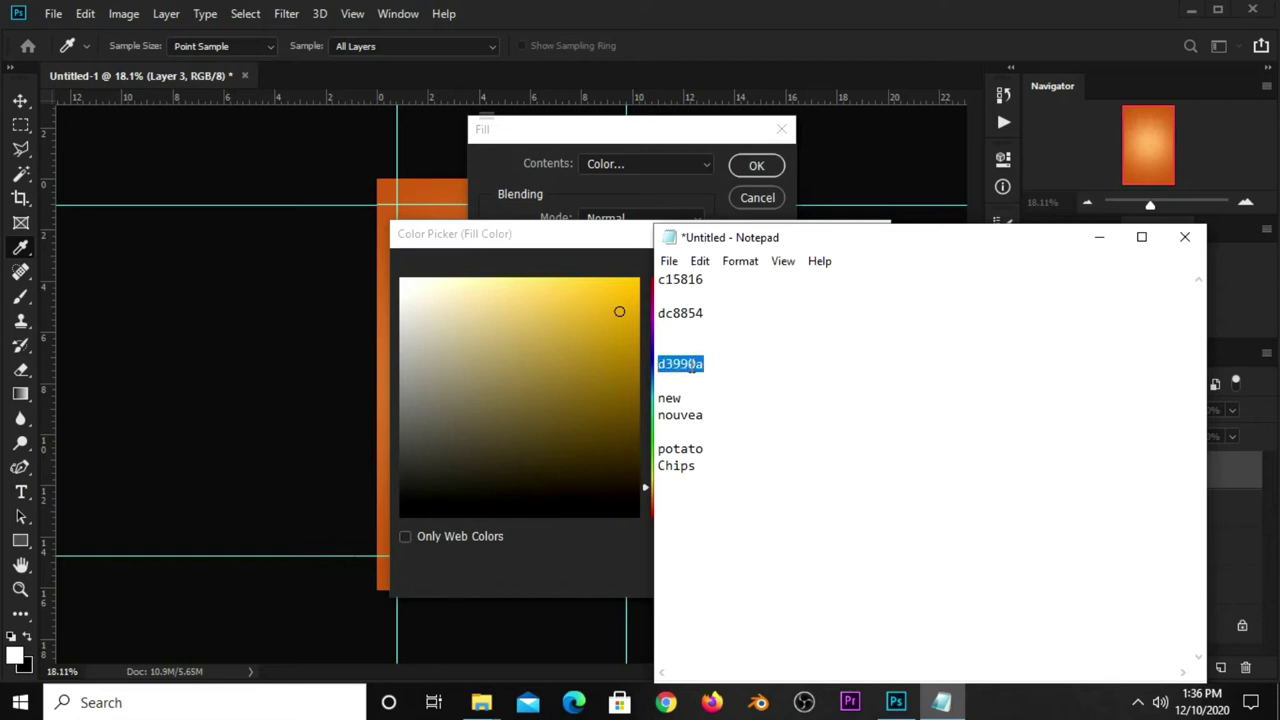
right_click(690, 368)
click(720, 426)
Paste d3990a into the colour picker and fill the wave area with that yellow
click(506, 566)
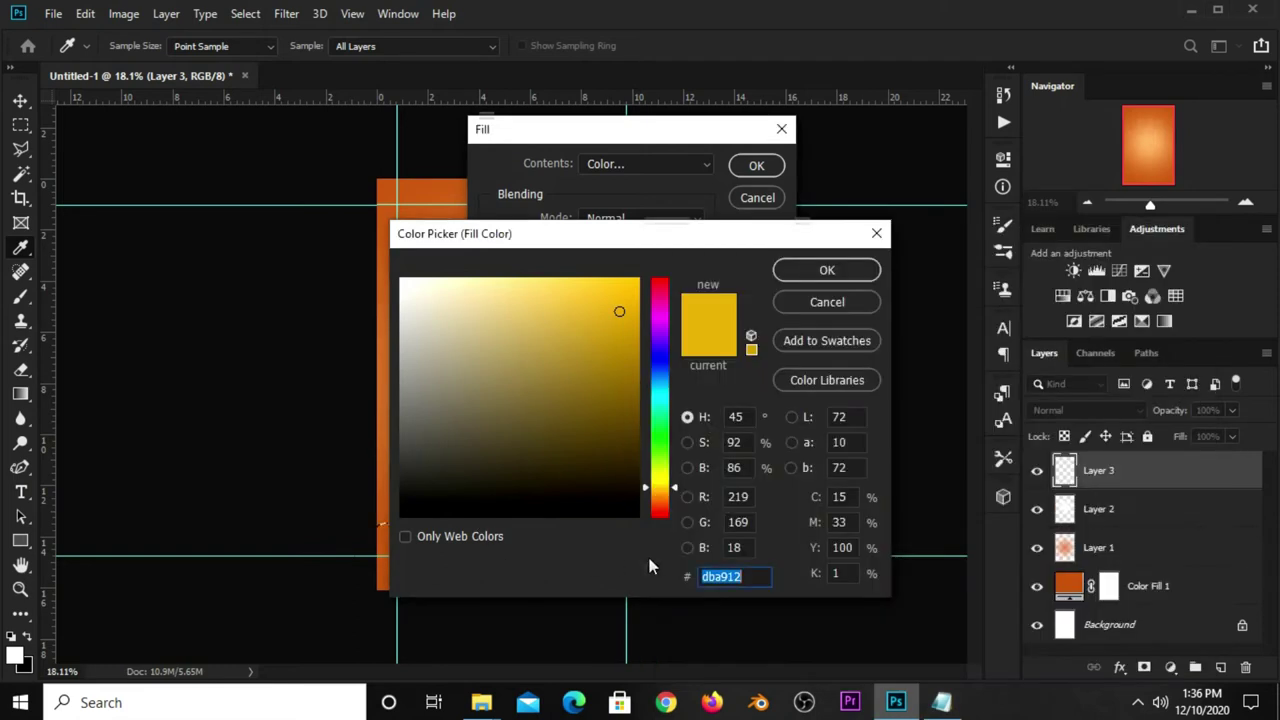
right_click(711, 582)
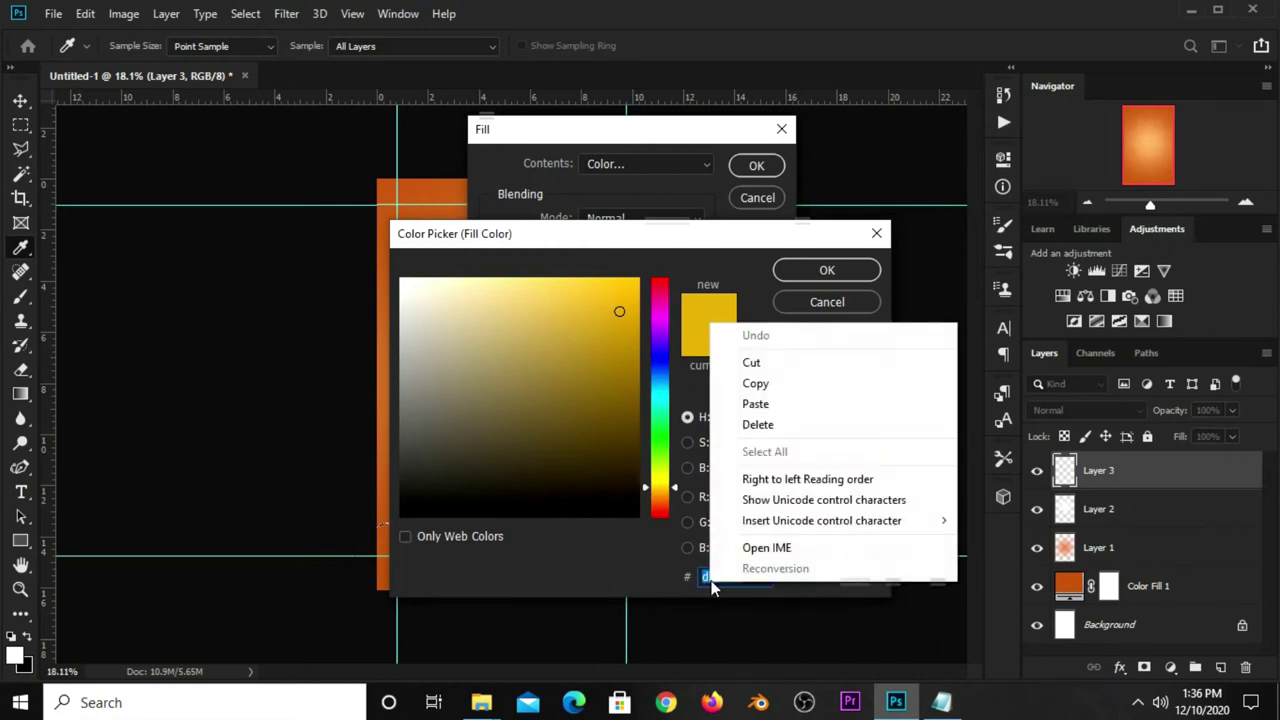
click(716, 405)
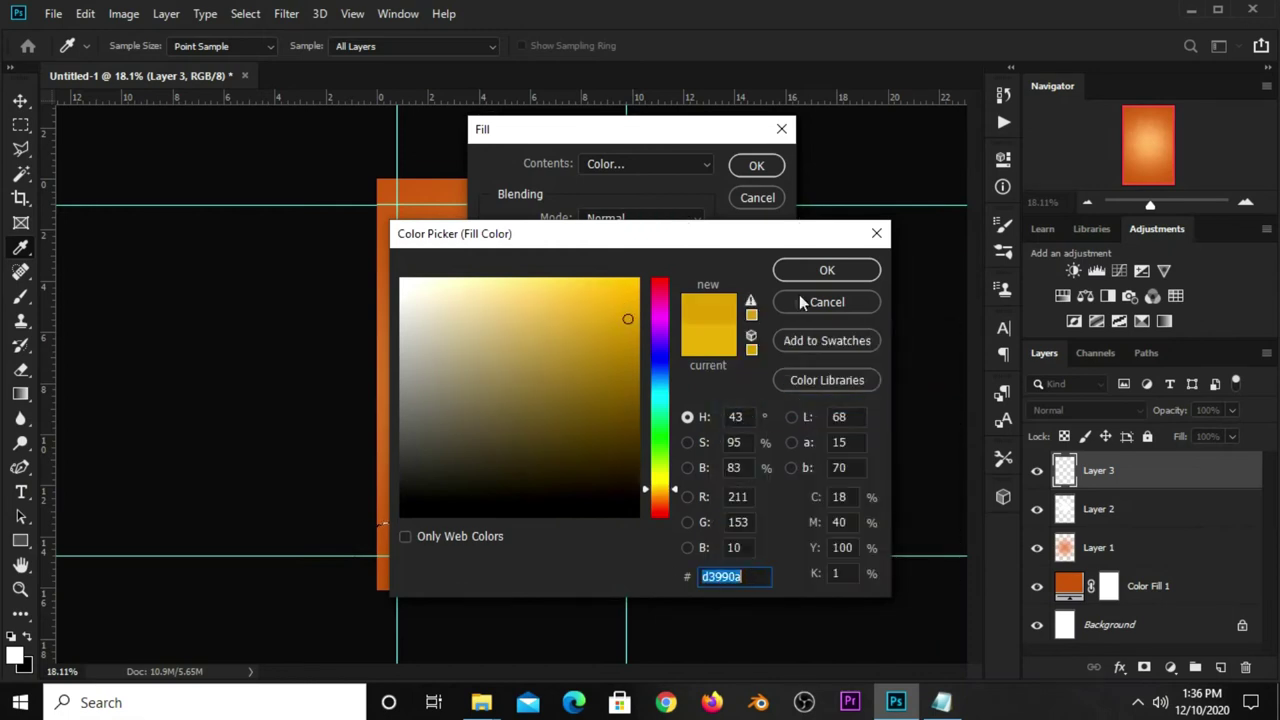
click(808, 270)
click(752, 167)
key(m)
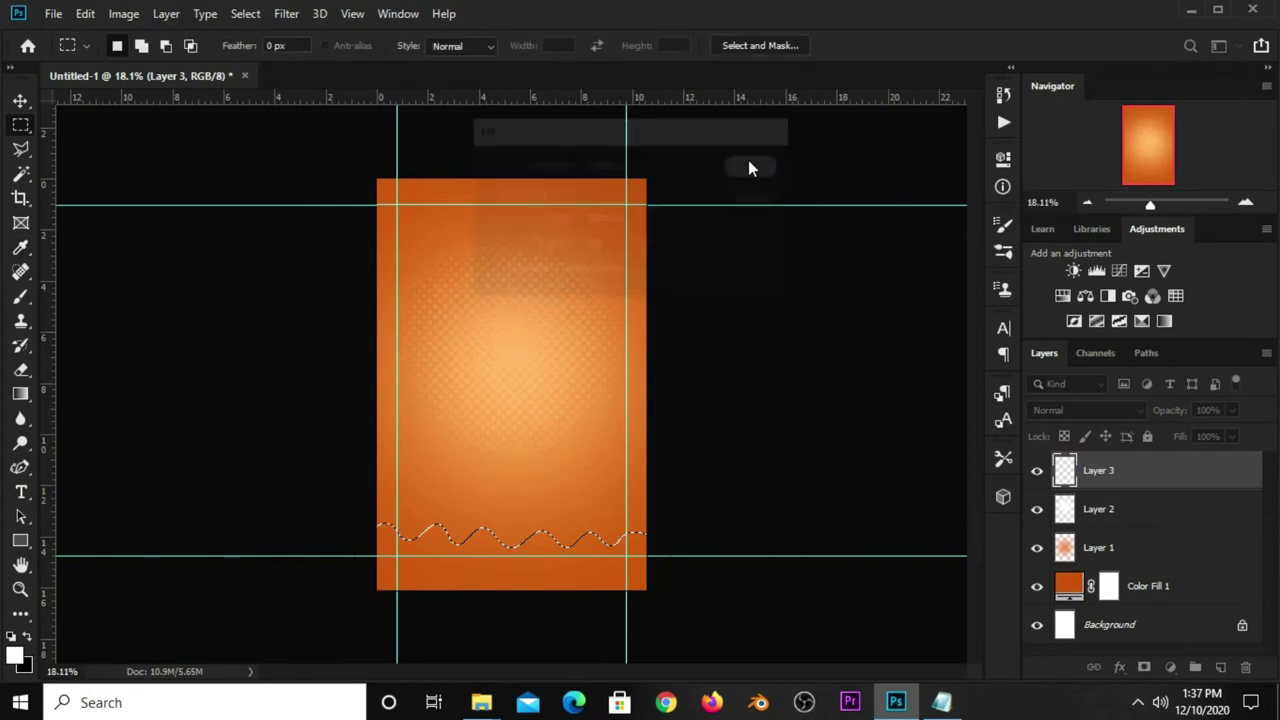
Deselect, then load Layer 3's yellow wave outline as a selection from its thumbnail
click(20, 100)
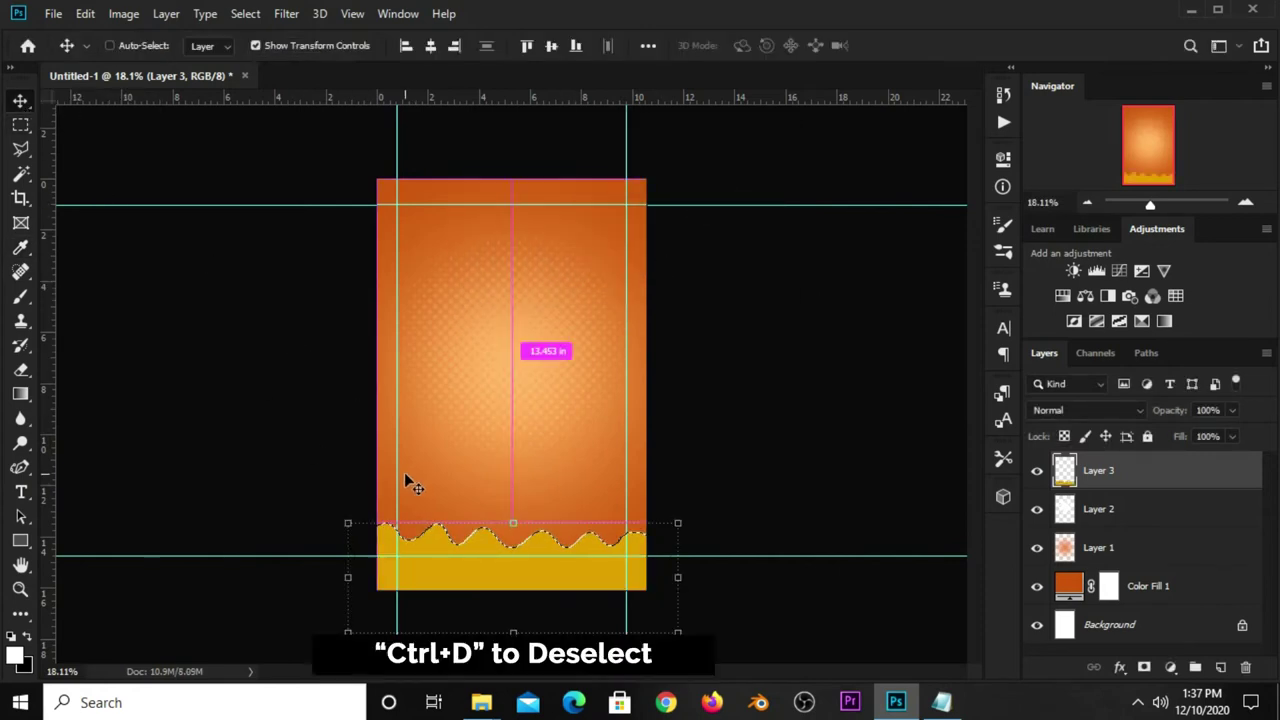
key(ctrl+d)
click(775, 495)
click(1036, 471)
ctrl+click(1066, 472)
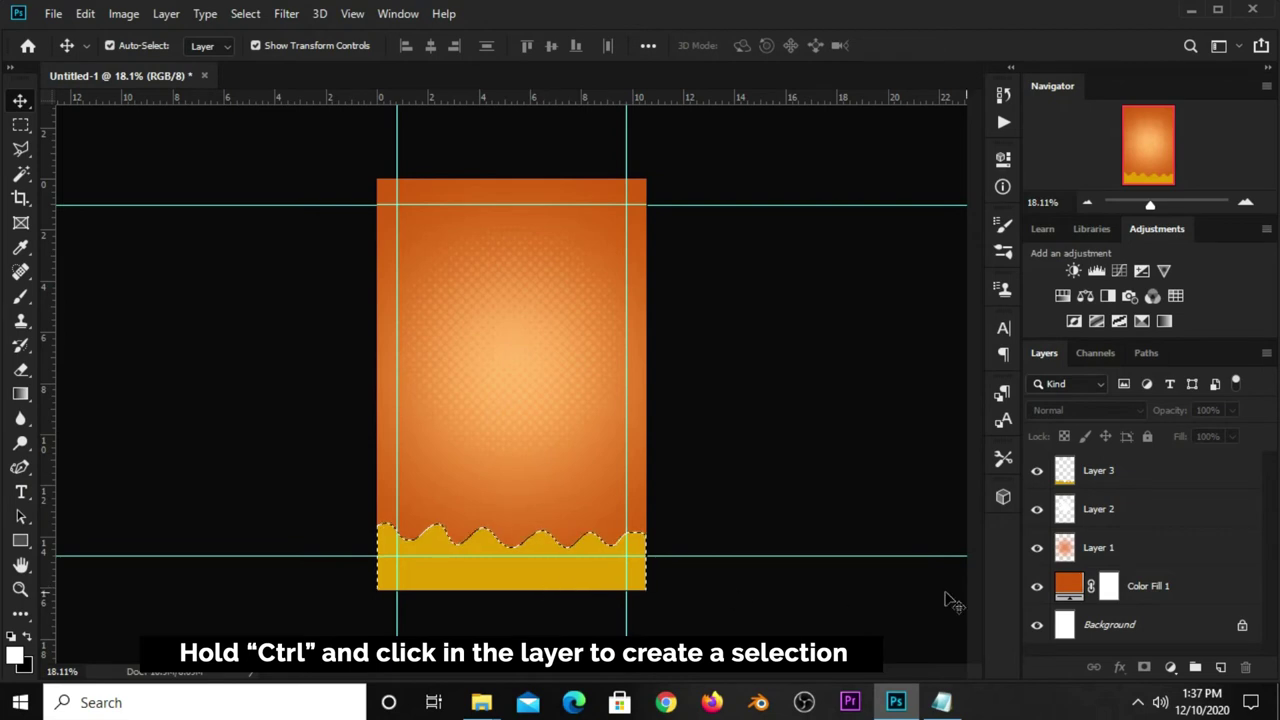
Add a new Layer 4 and expand the wave selection by 18 pixels
click(1221, 667)
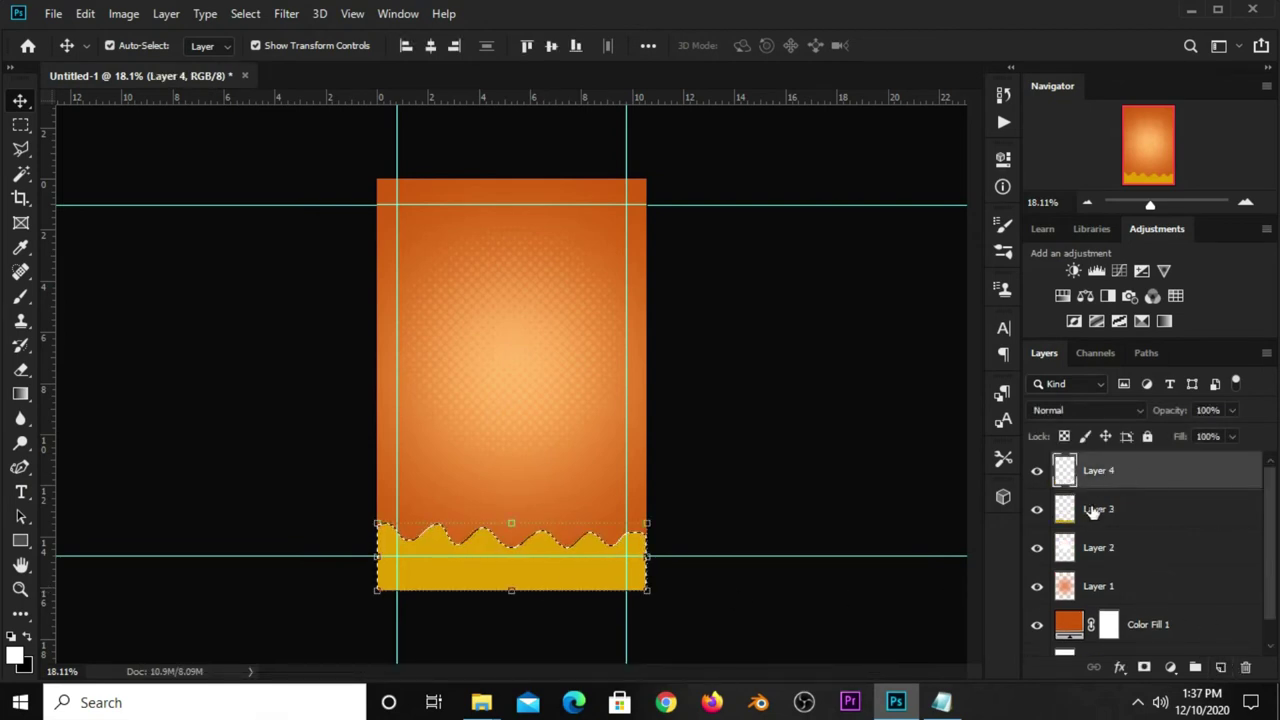
click(250, 15)
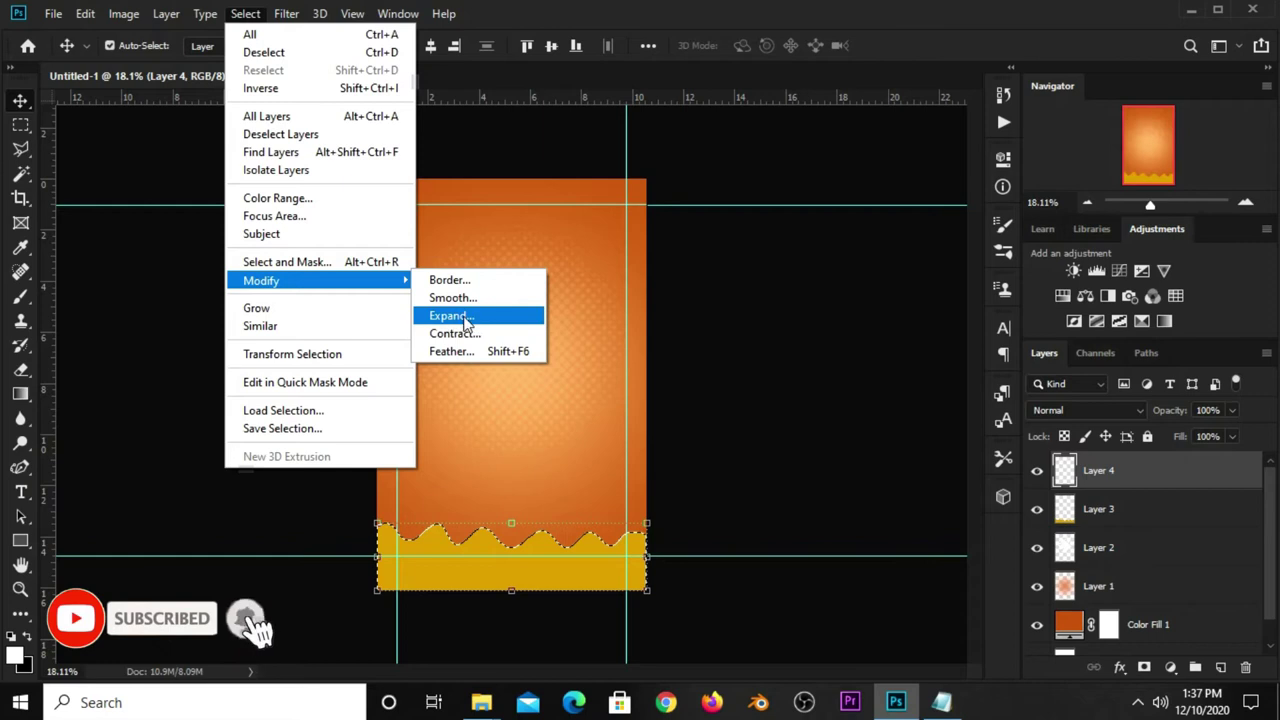
click(455, 315)
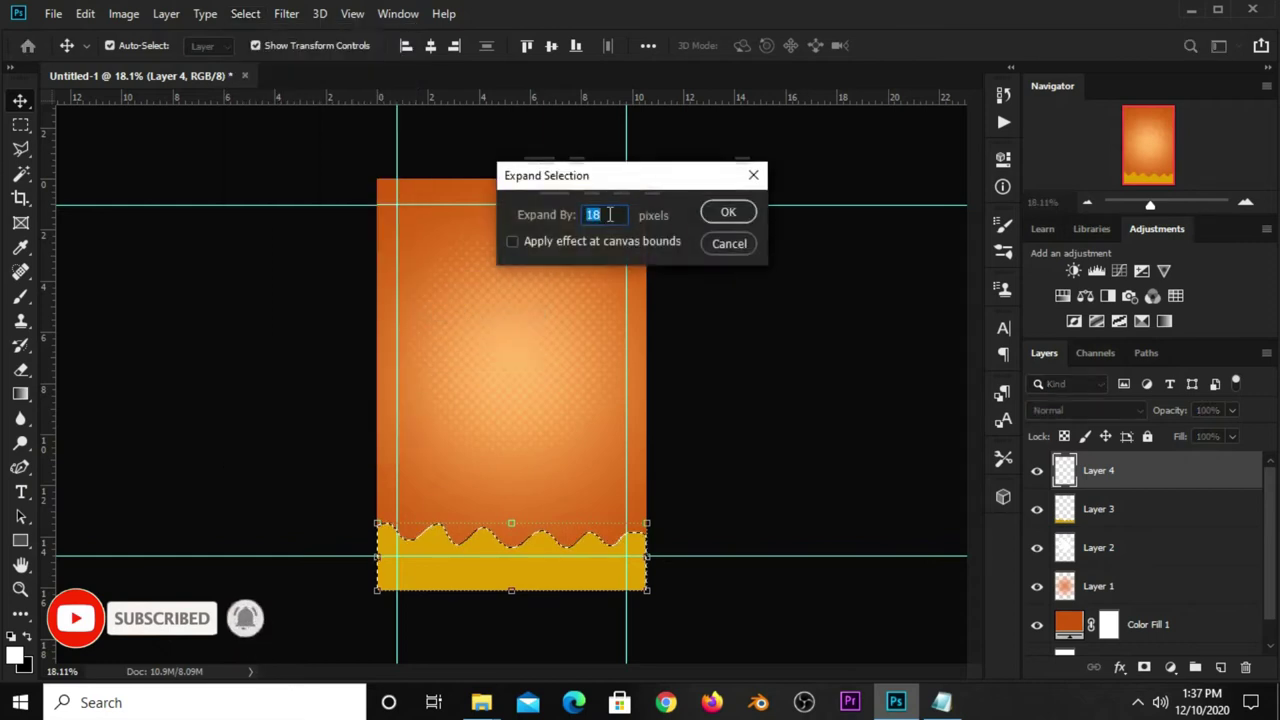
click(728, 212)
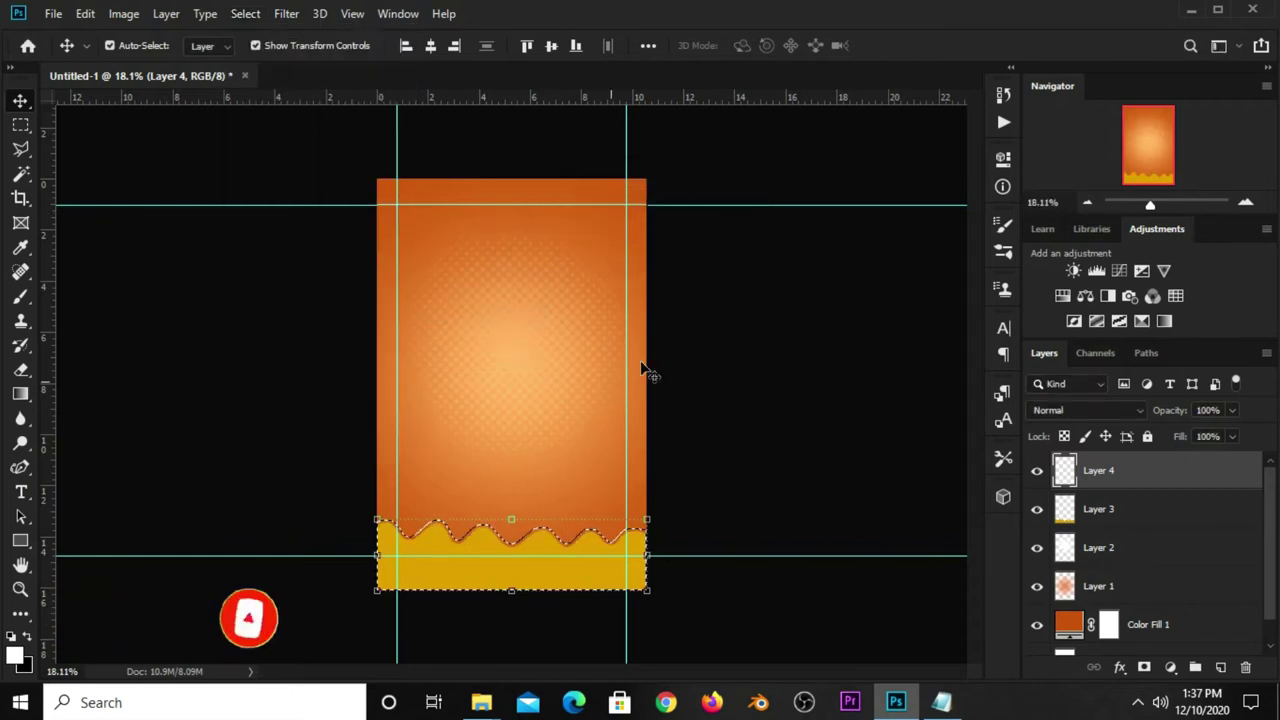
click(20, 124)
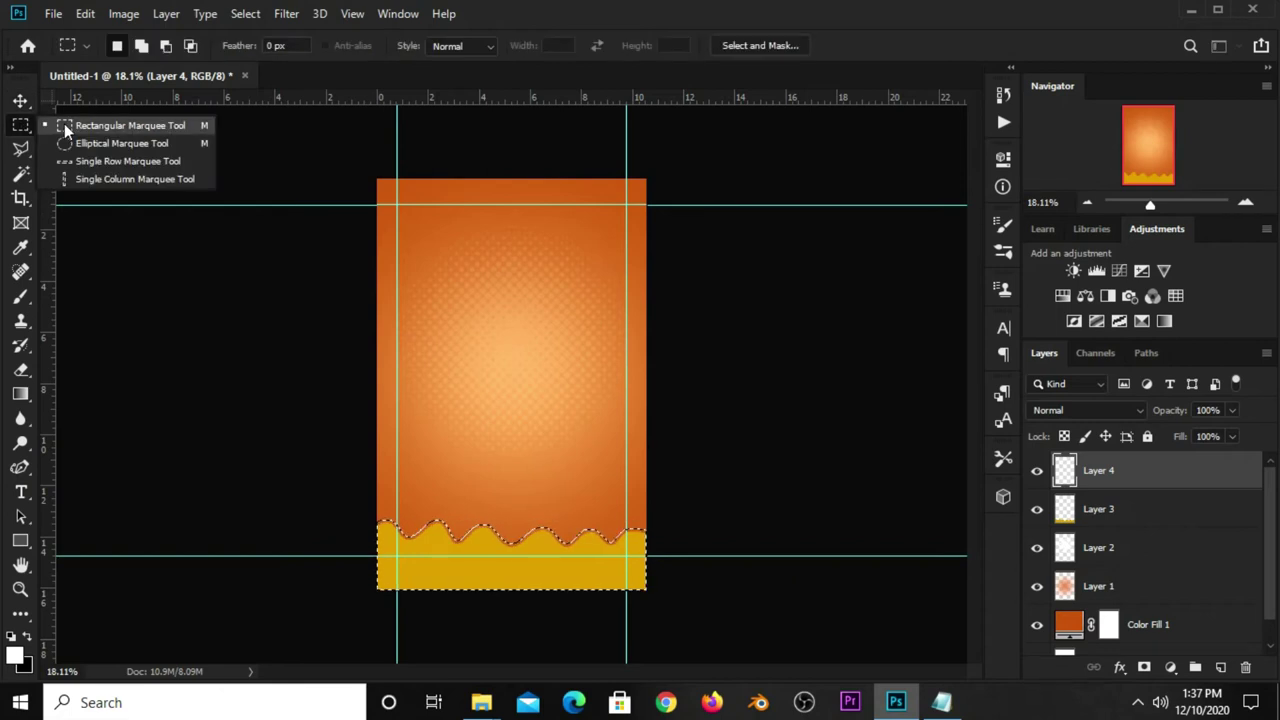
click(64, 123)
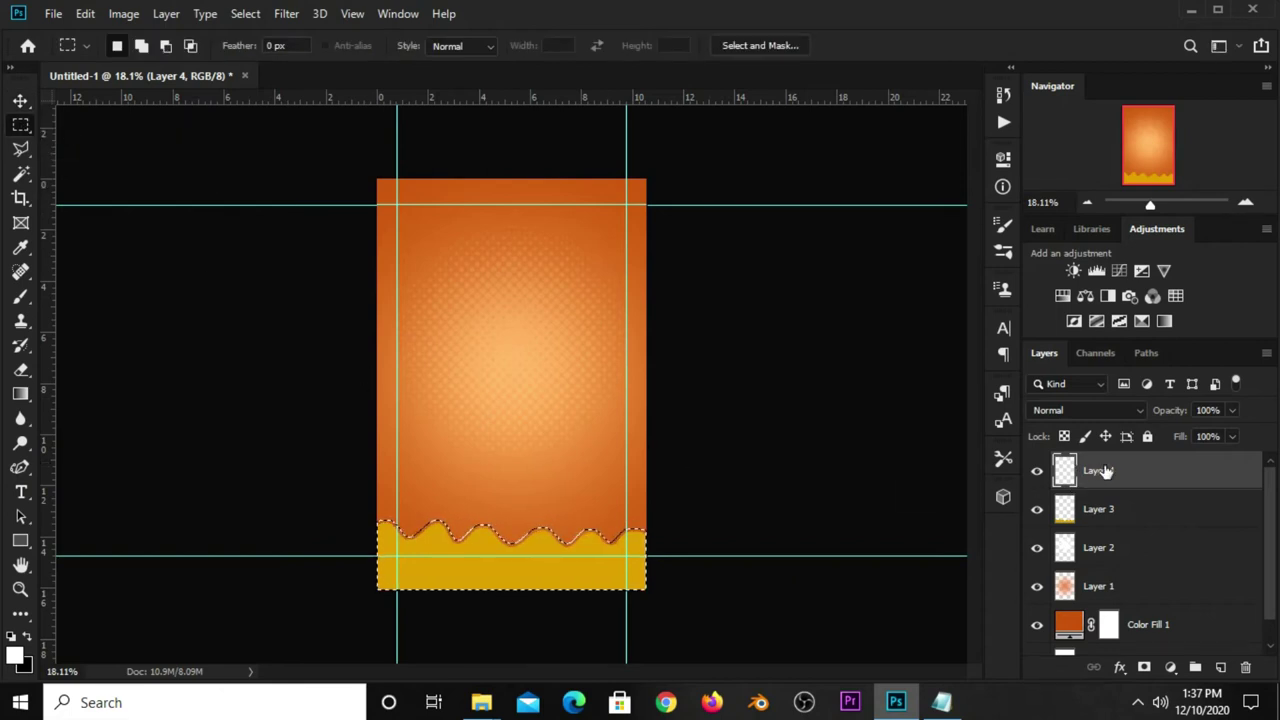
Stroke the expanded wave selection with an 8 px white line
right_click(548, 563)
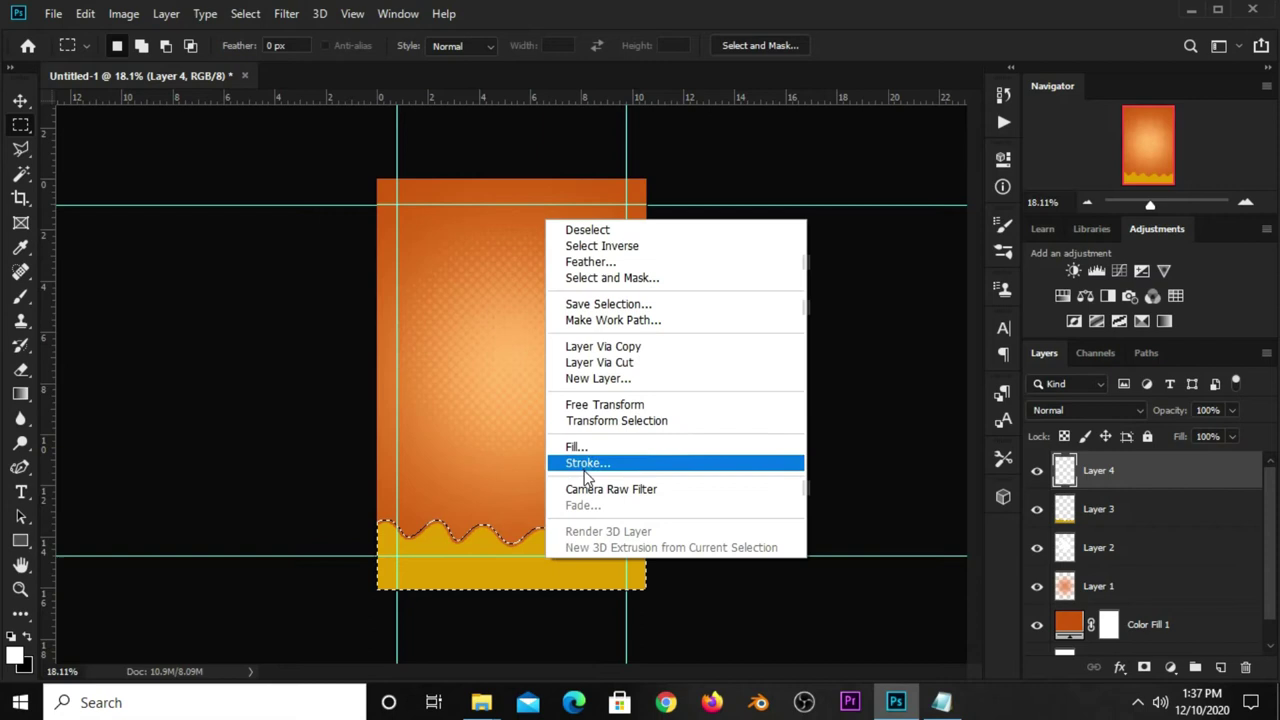
click(587, 463)
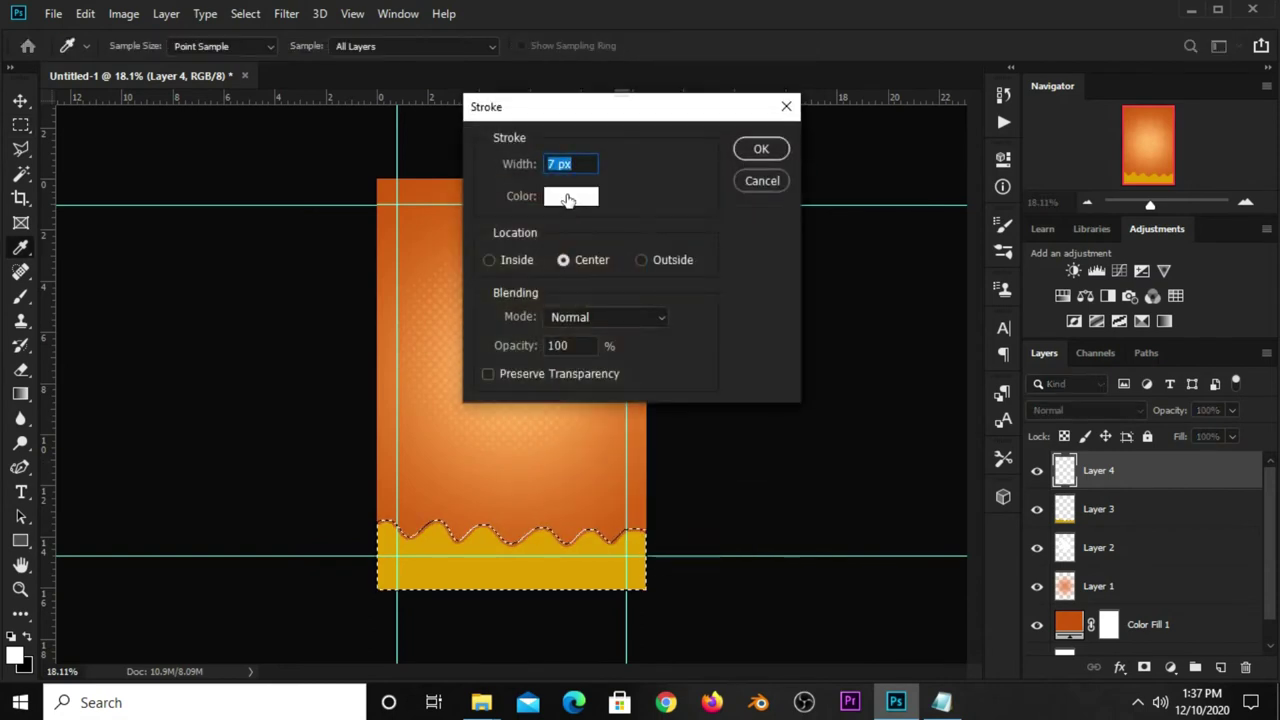
click(570, 197)
click(826, 270)
click(579, 166)
double_click(579, 166)
triple_click(580, 167)
text(9)
double_click(565, 163)
text(8)
double_click(573, 160)
click(761, 145)
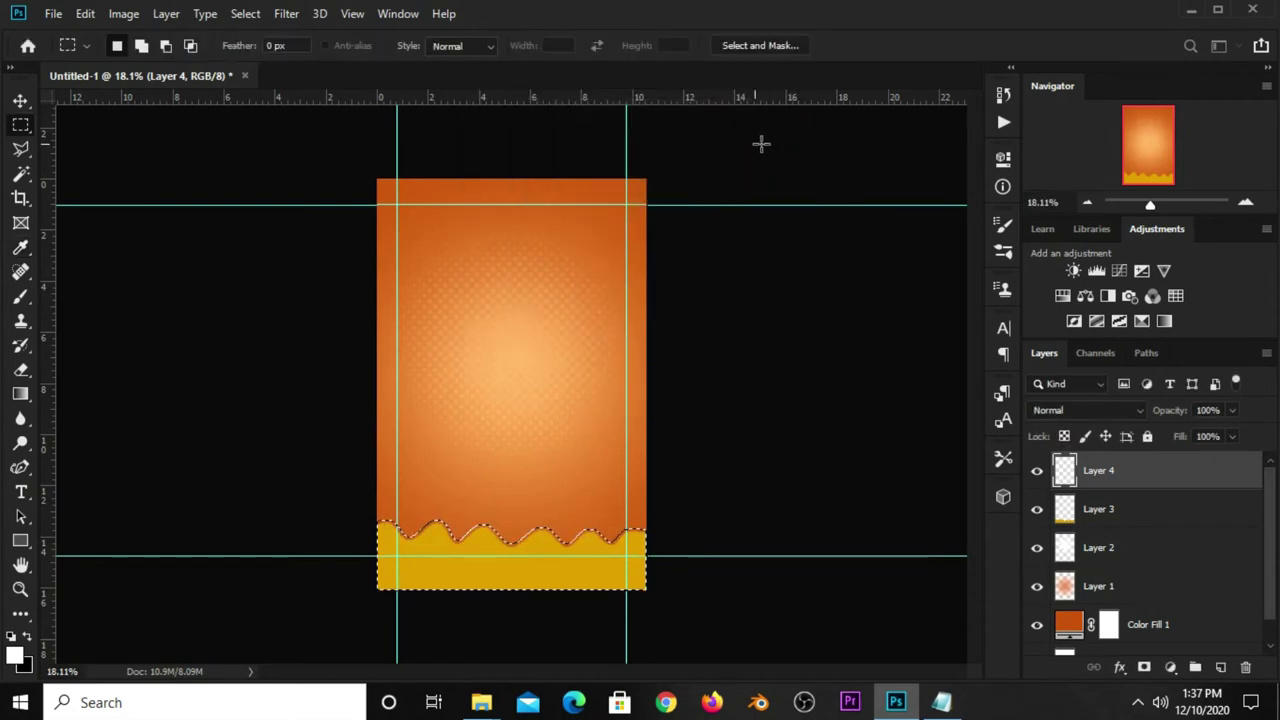
Deselect, switch to the Move tool and zoom in on the package
key(ctrl+d)
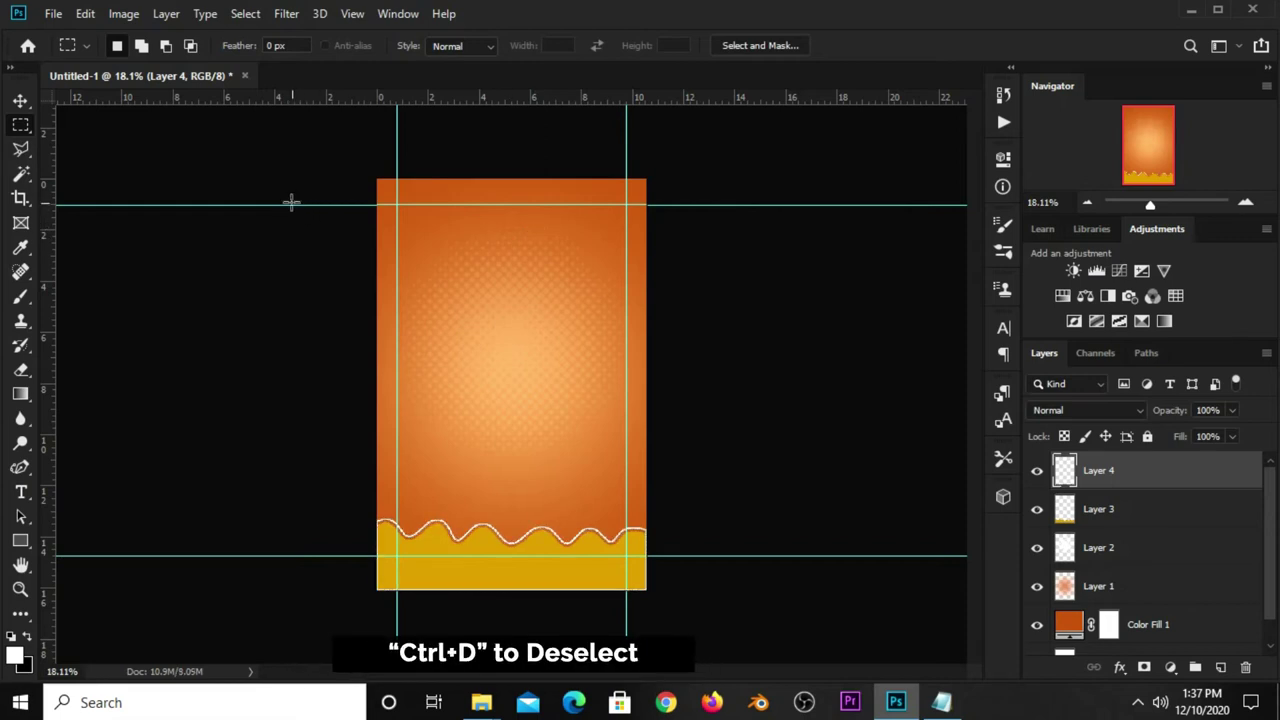
click(20, 100)
click(60, 102)
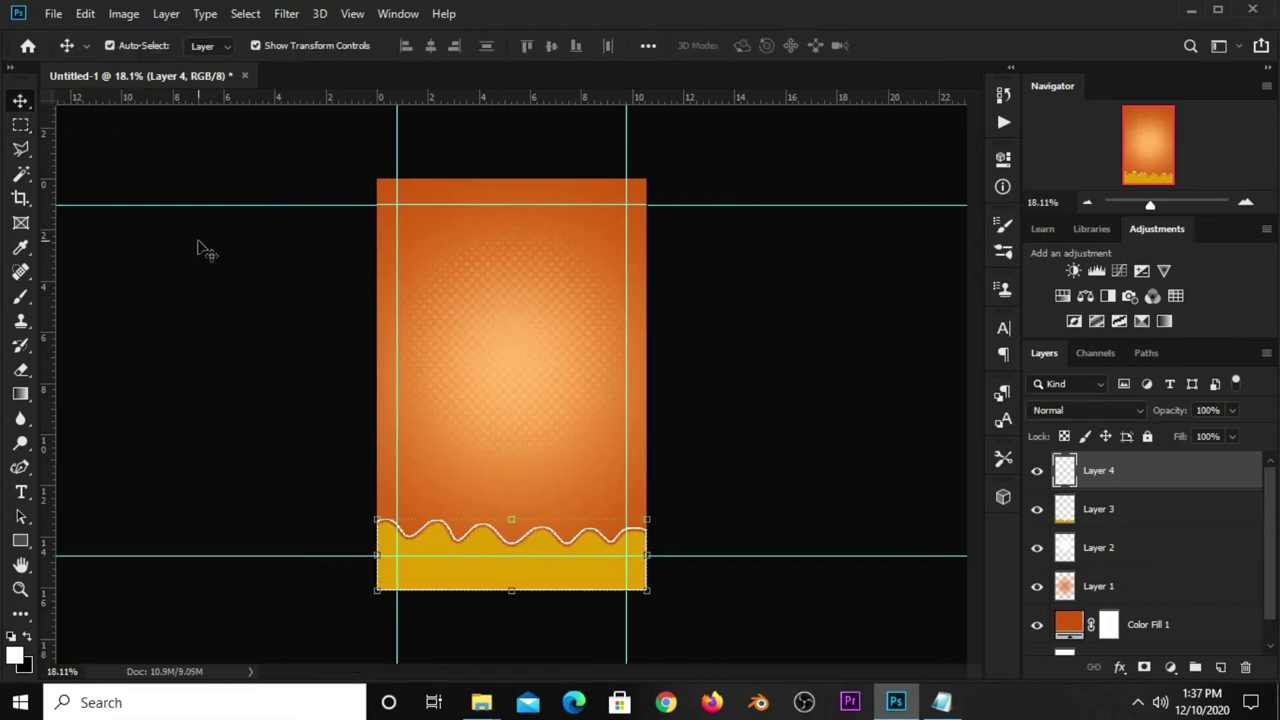
click(200, 250)
key(ctrl+plus)
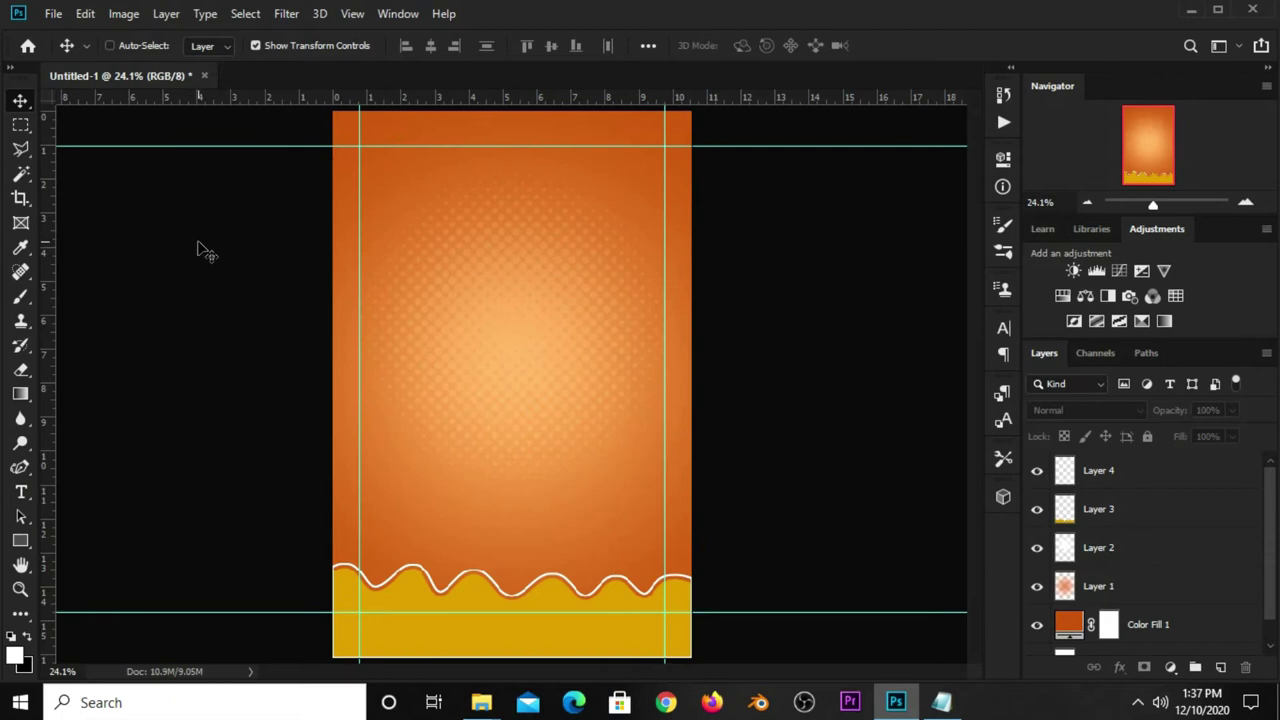
Add an Exposure adjustment layer with gamma correction 0.82, toggling it to compare
click(1168, 667)
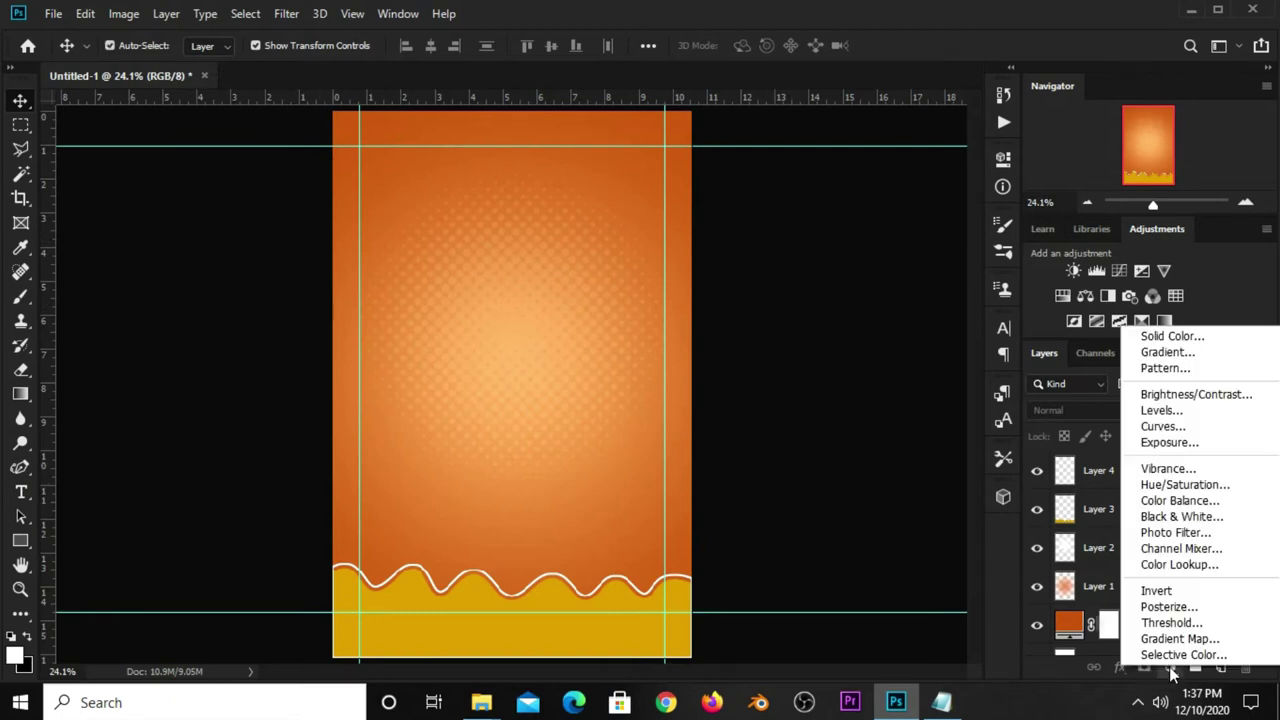
click(1160, 446)
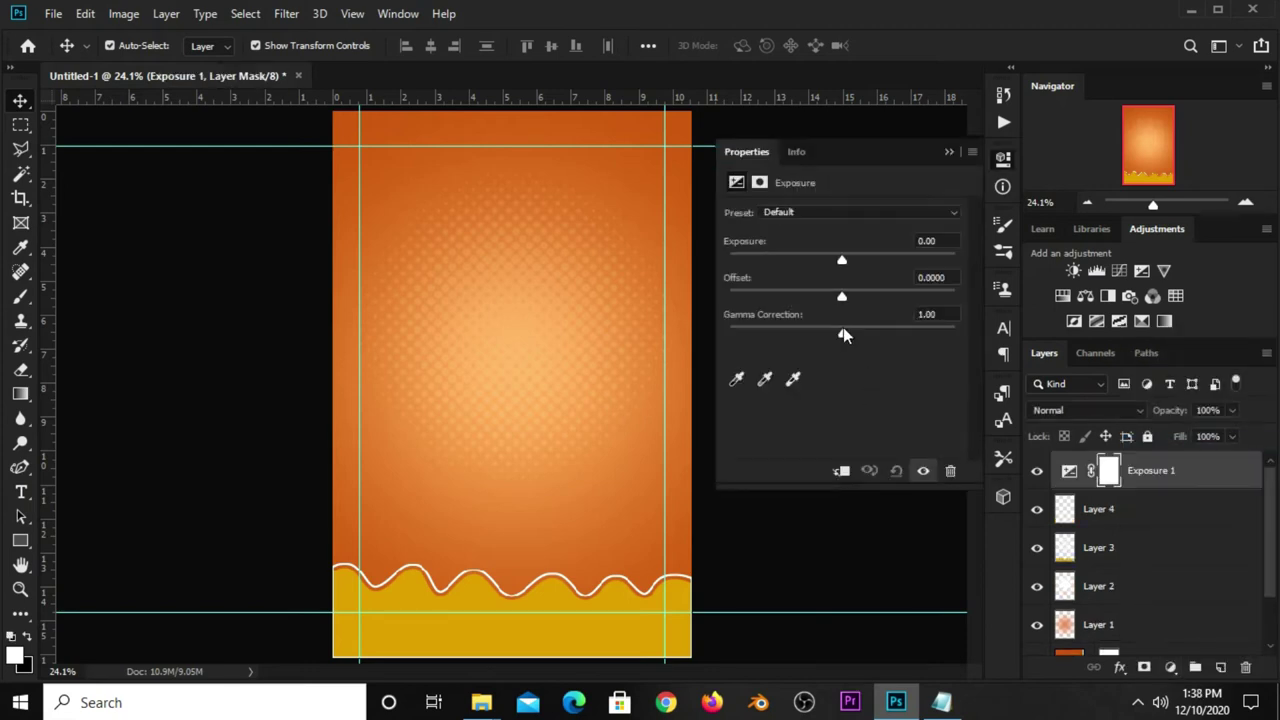
drag(843, 334, 857, 333)
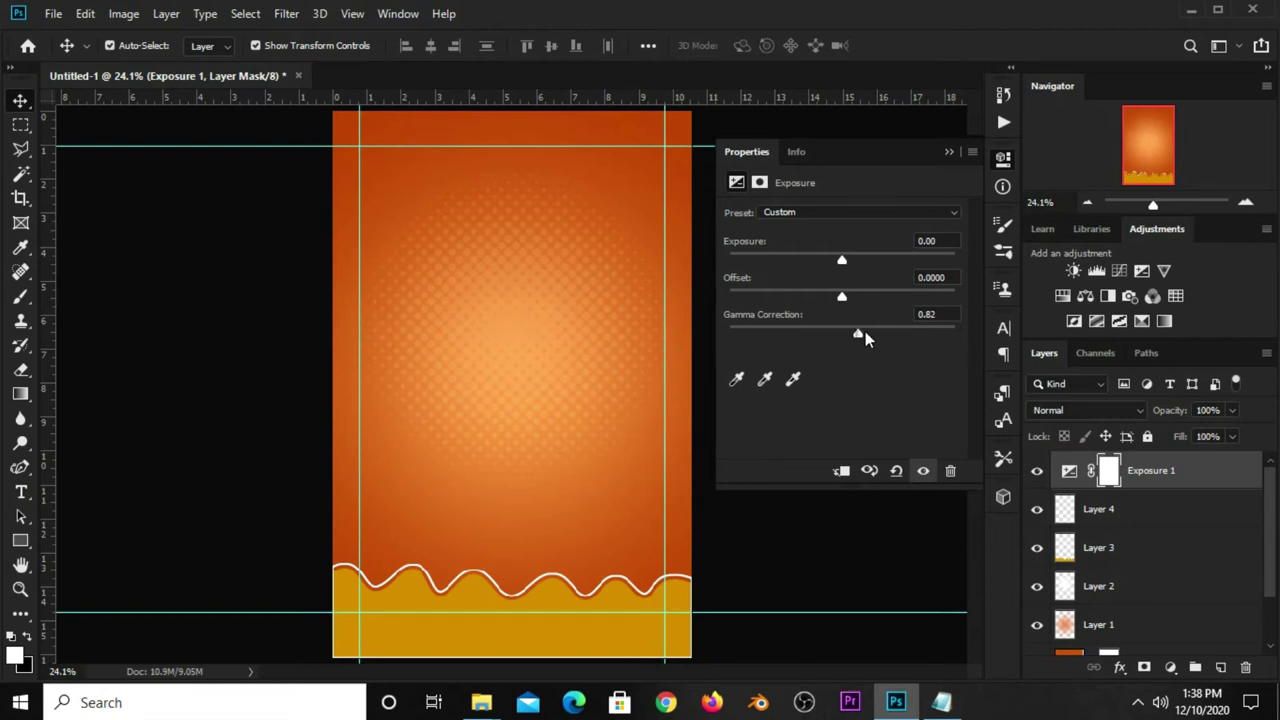
click(1003, 157)
click(1037, 470)
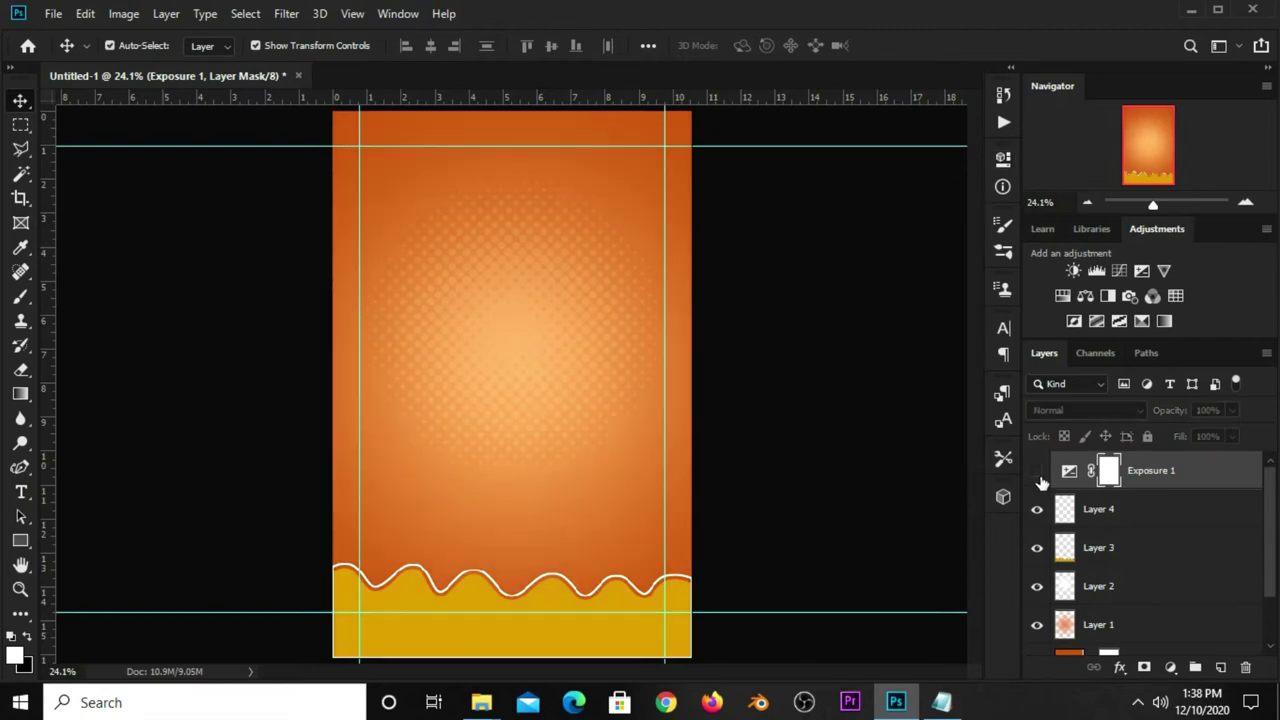
click(794, 391)
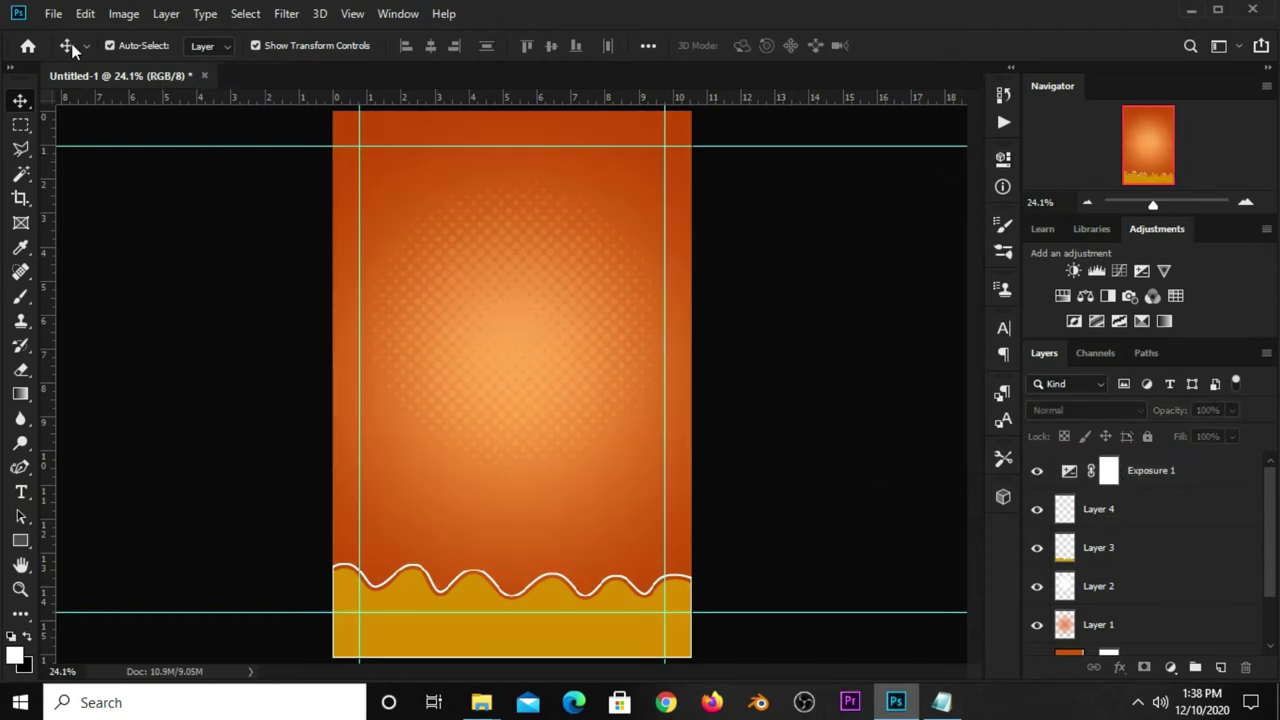
Copy the chips logo from chips resources.psd and paste it into Untitled-1
click(53, 14)
mouse_move(89, 124)
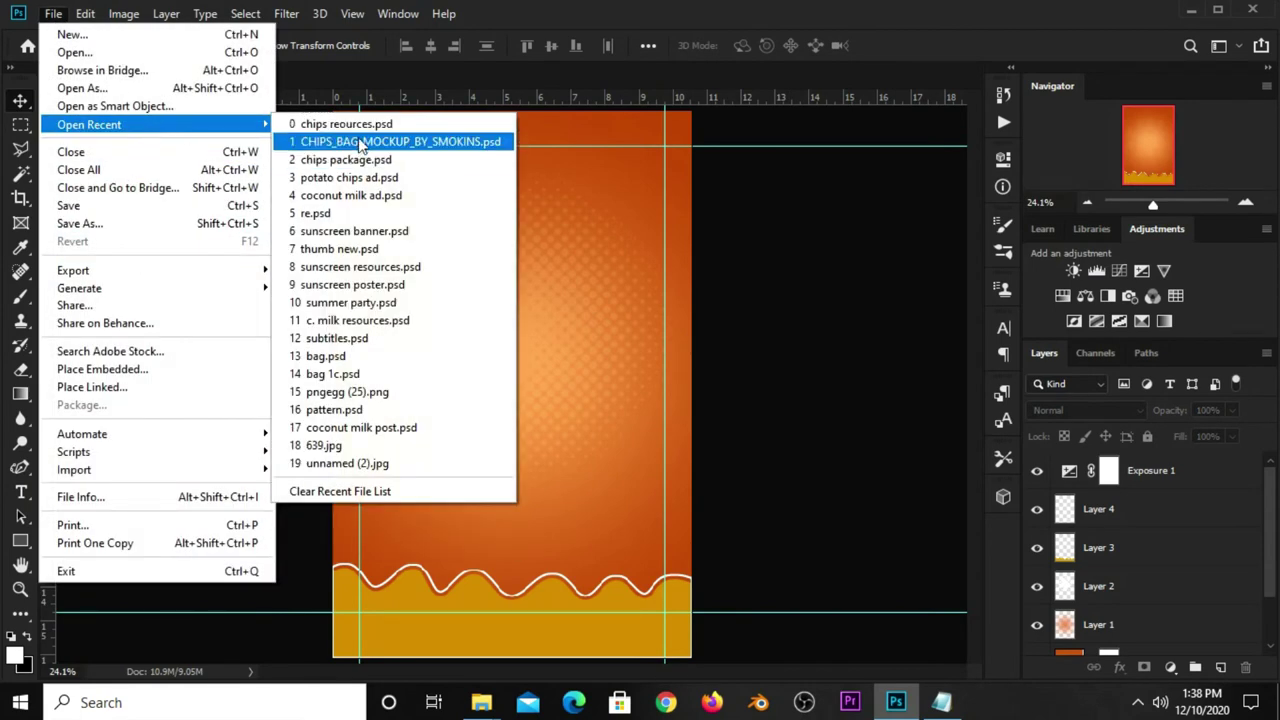
click(345, 124)
ctrl+click(505, 450)
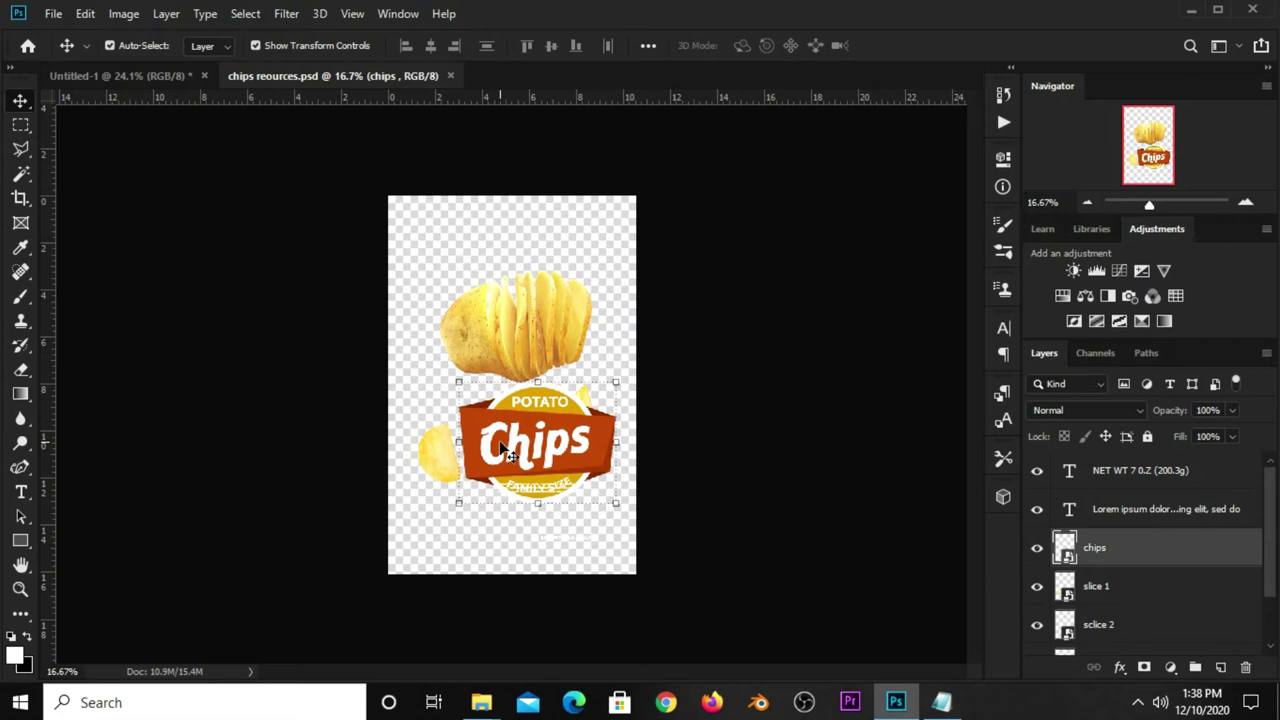
key(ctrl+c)
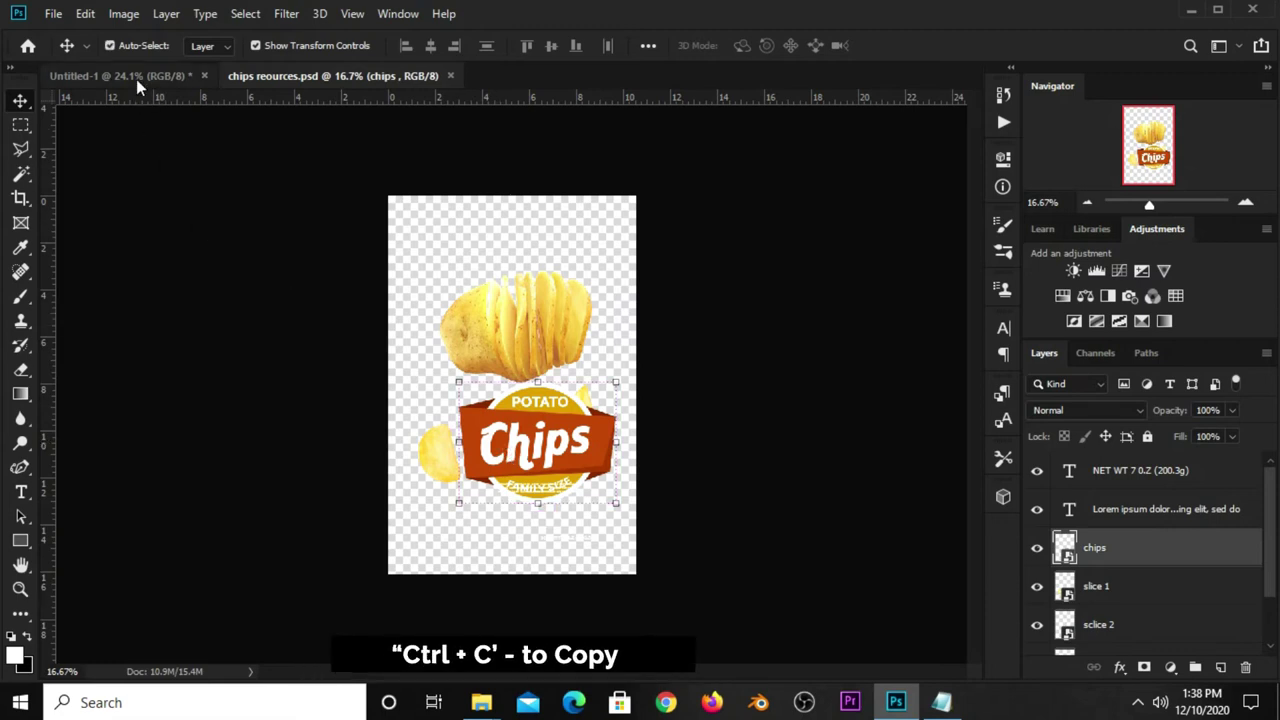
click(136, 79)
key(ctrl+v)
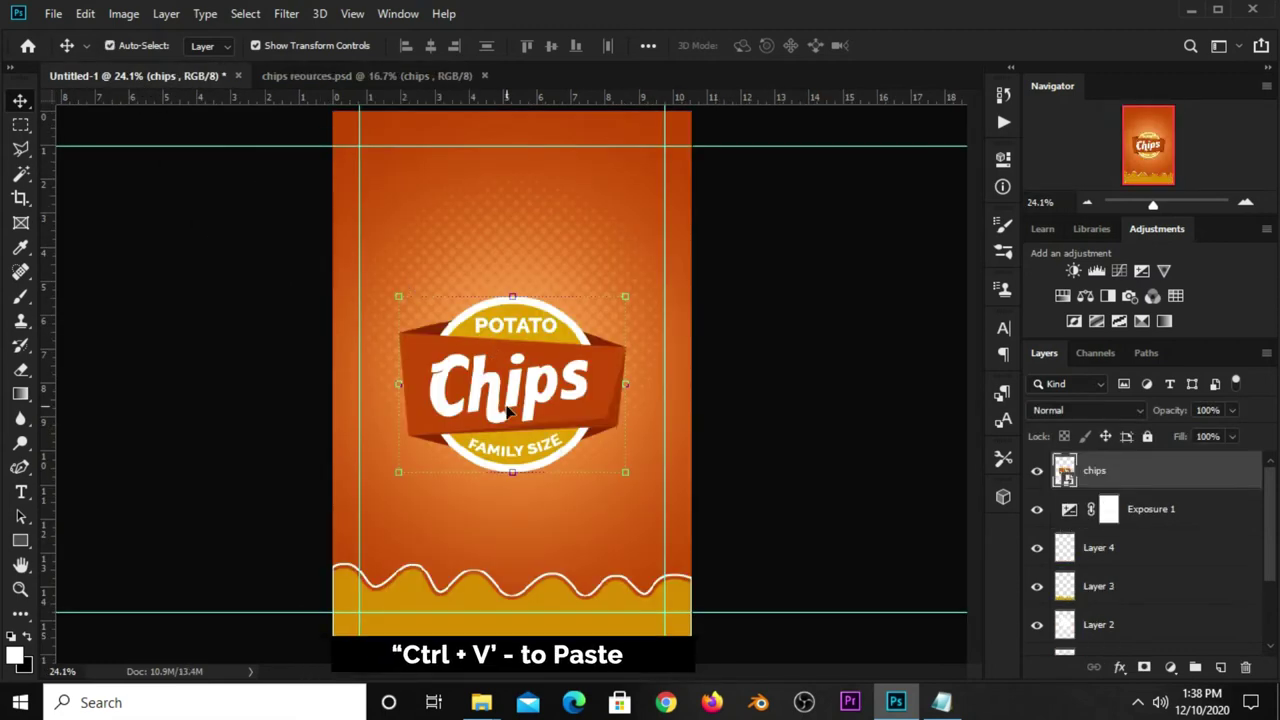
Move the logo near the top, scale it to about 91% and centre it horizontally
drag(508, 410, 510, 308)
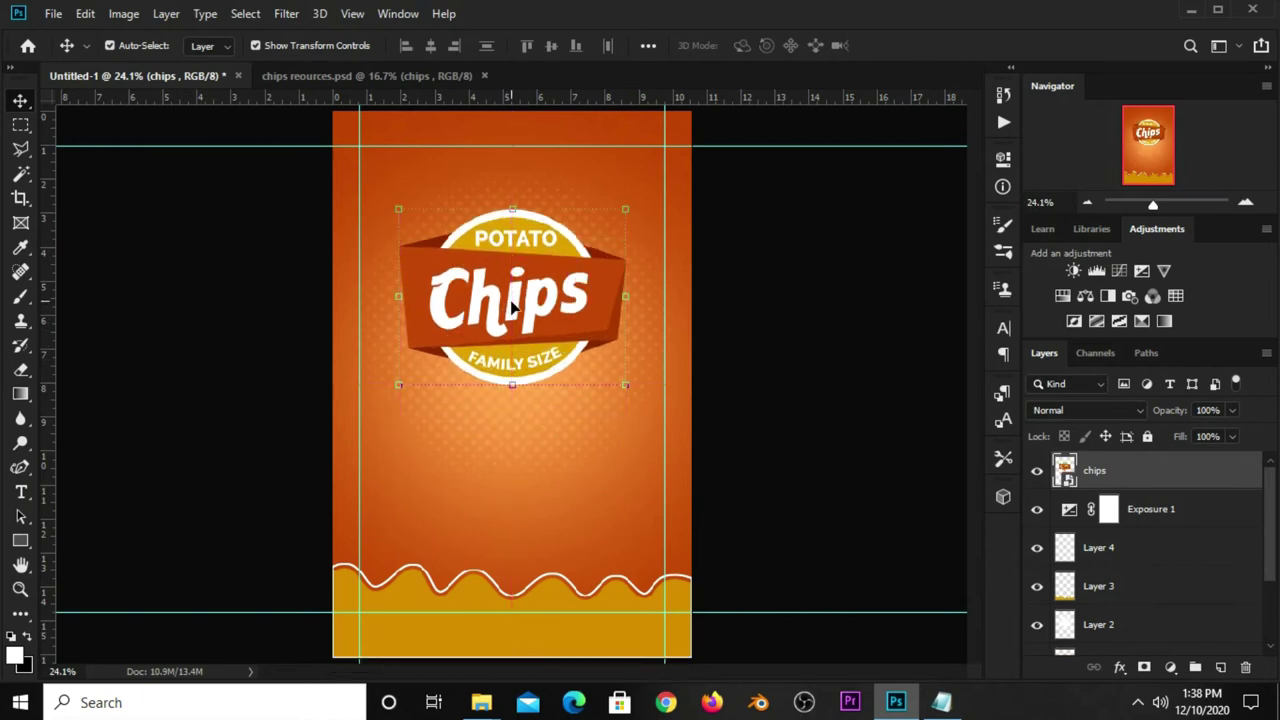
drag(399, 207, 410, 216)
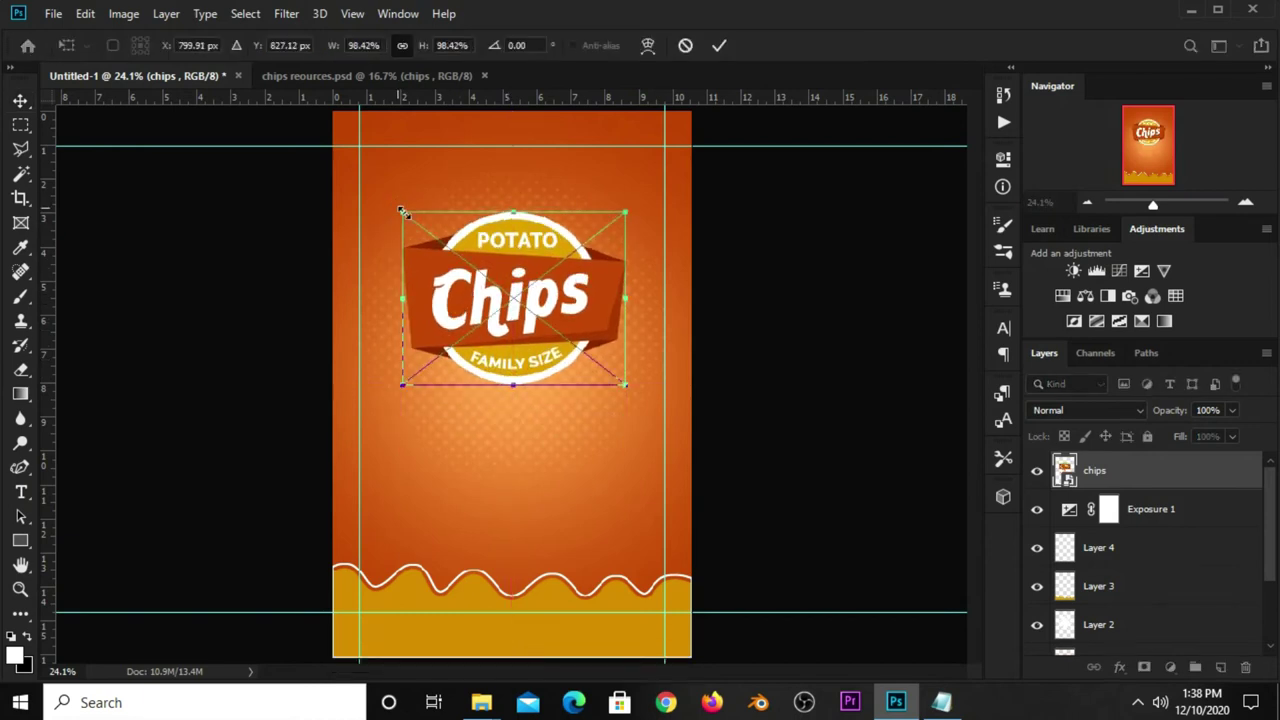
key(Return)
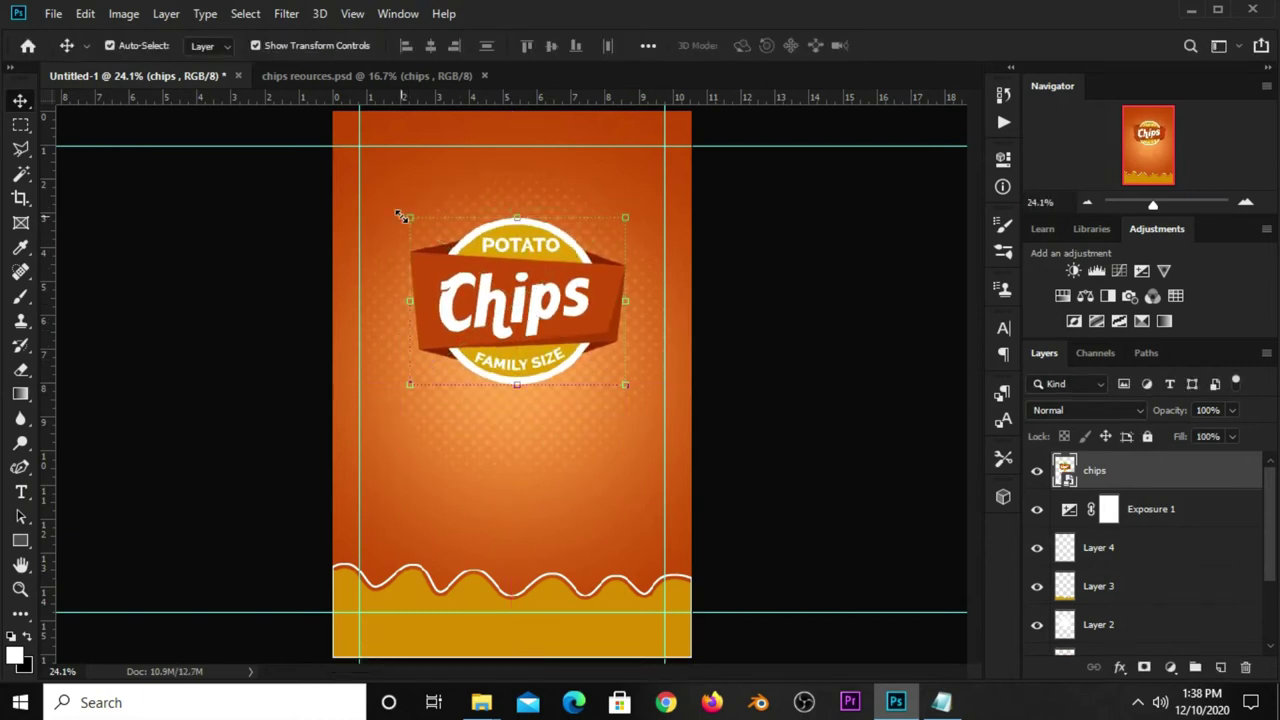
key(ctrl+t)
drag(625, 384, 614, 377)
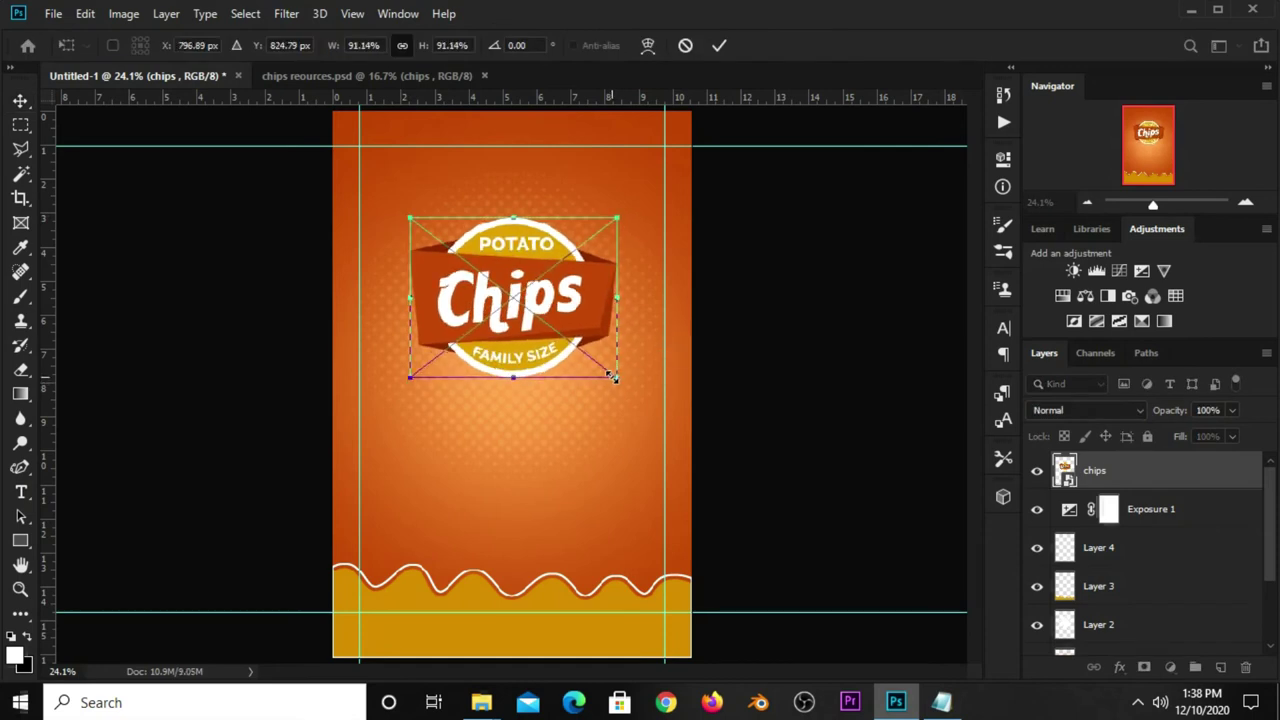
click(719, 47)
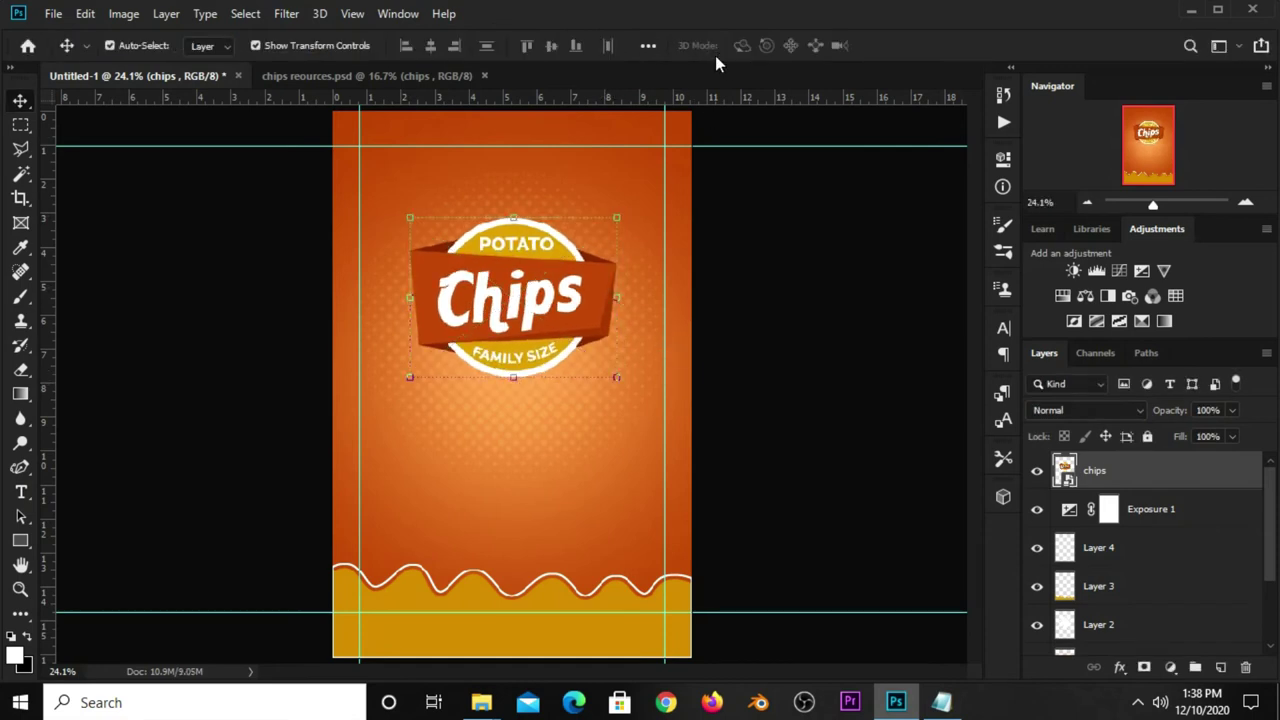
key(ctrl+a)
click(430, 47)
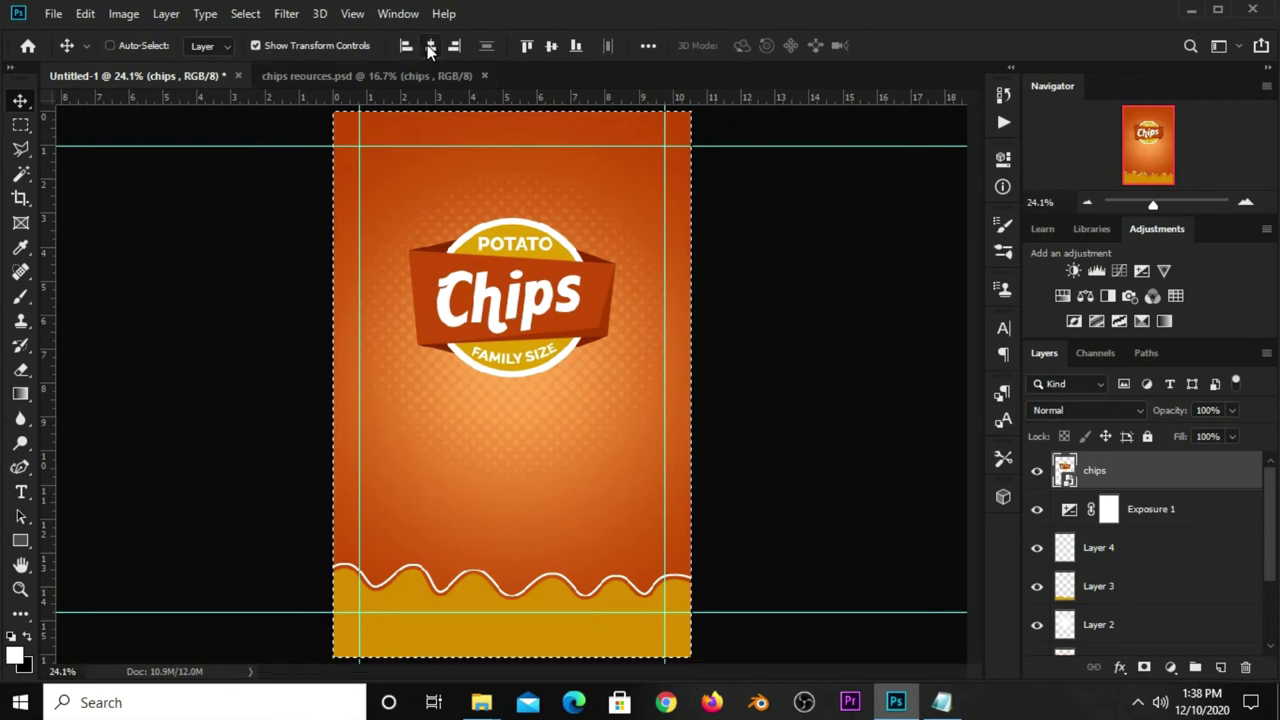
key(ctrl+d)
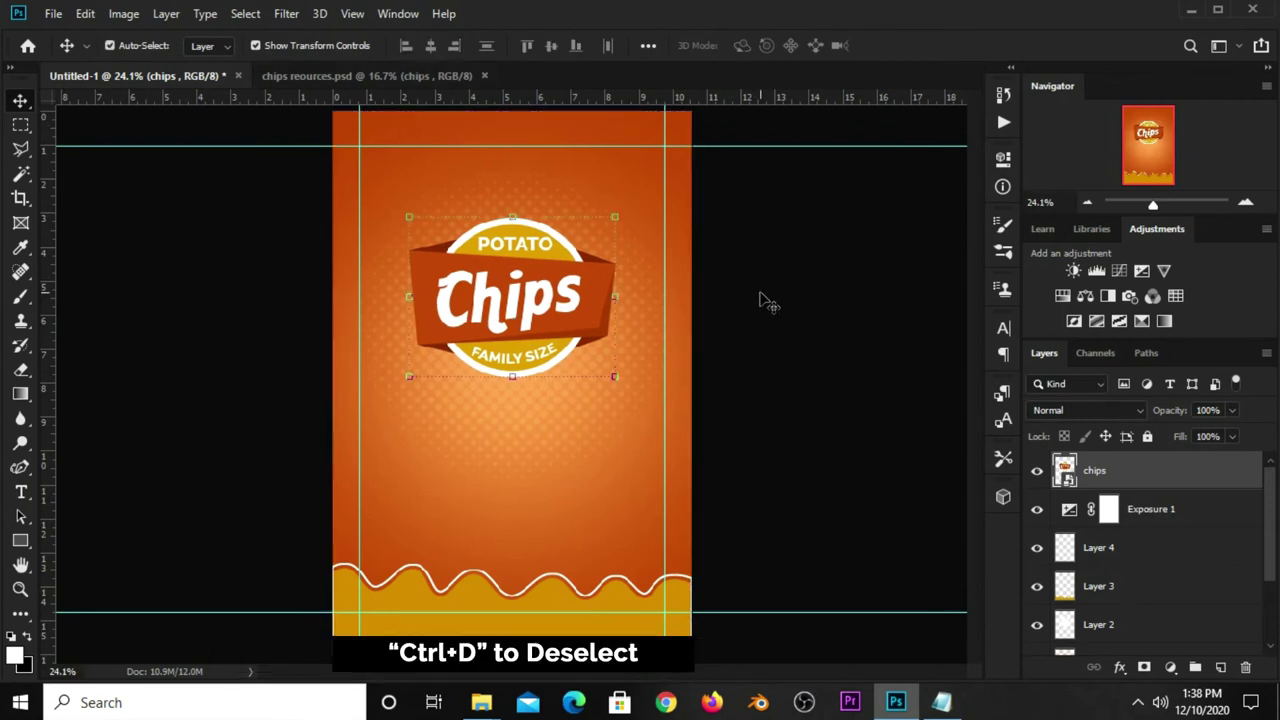
key(shift+Up)
key(shift+Up)
click(760, 300)
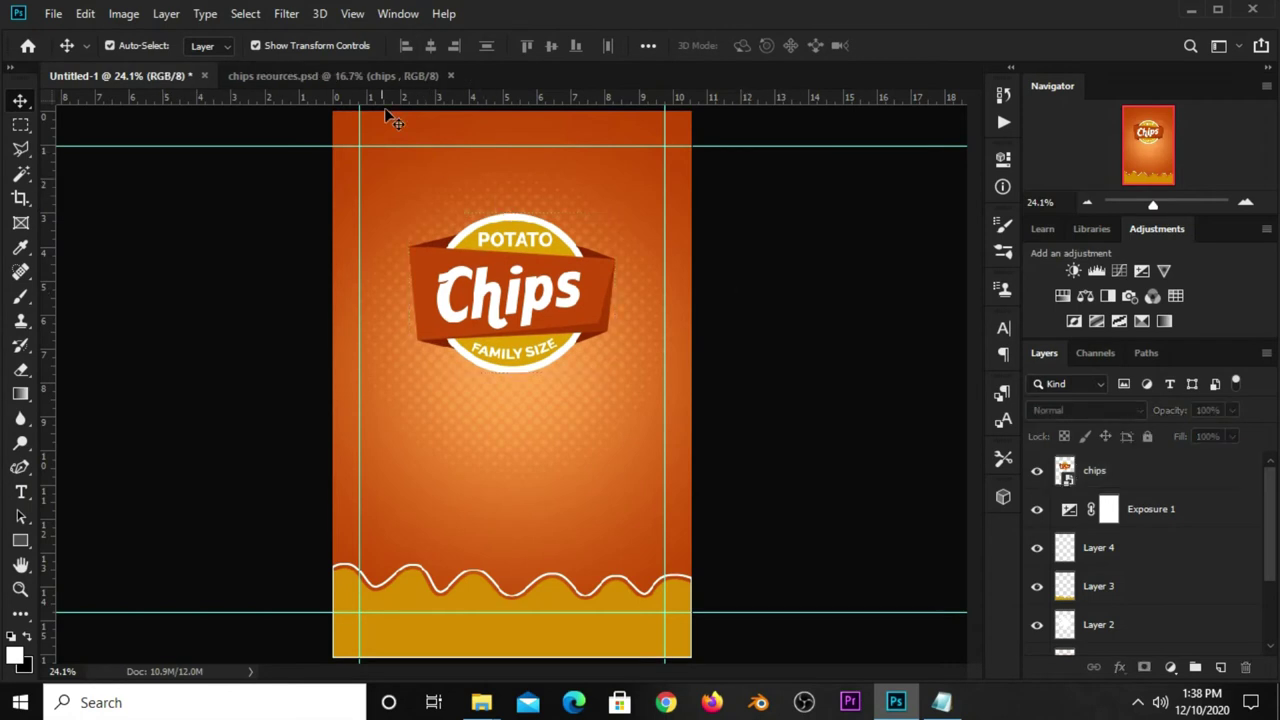
Select the Lorem ipsum text block in chips resources.psd and drag it into Untitled-1
click(357, 77)
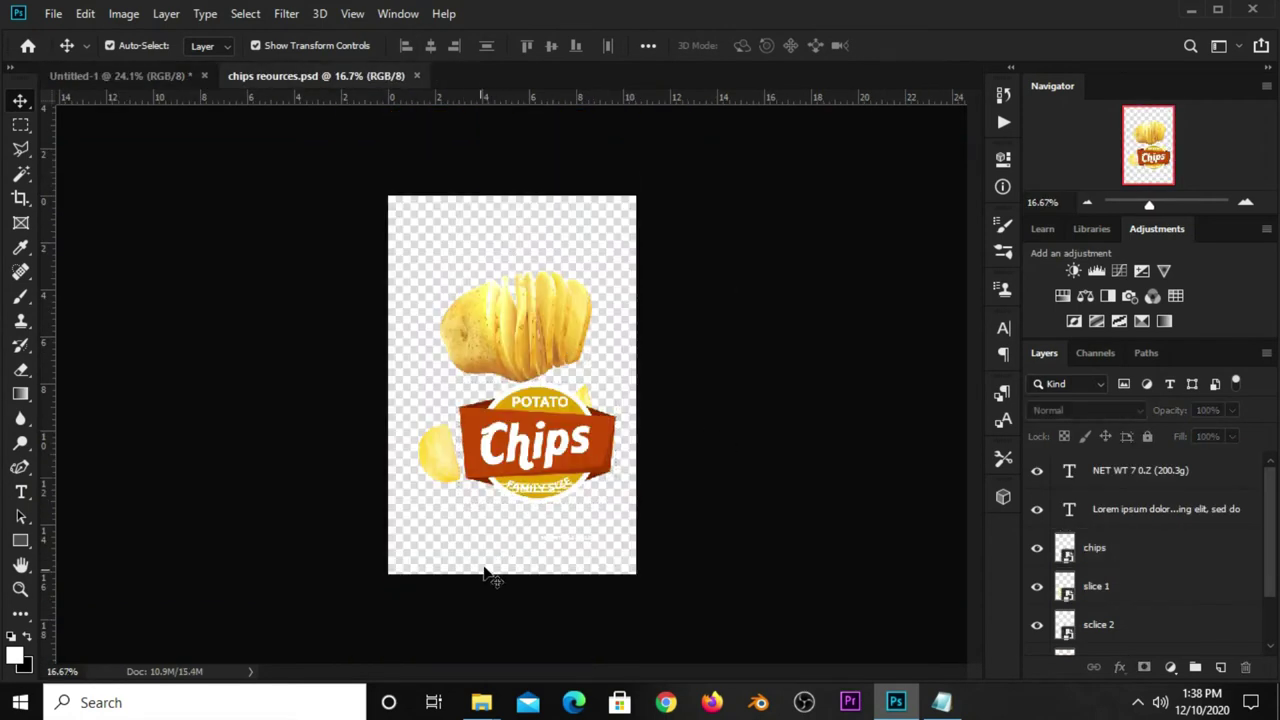
key(ctrl+plus)
scroll(548, 565, up, 5)
drag(563, 458, 510, 360)
click(560, 533)
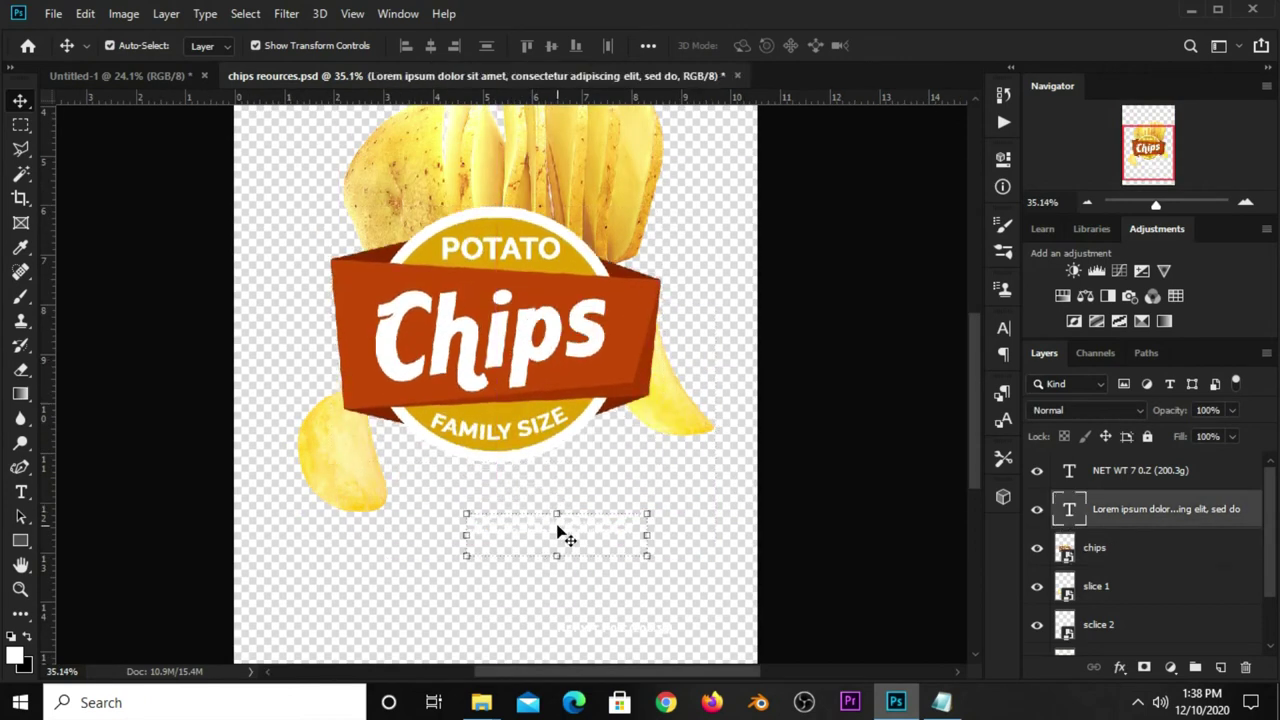
click(160, 76)
drag(476, 564, 468, 570)
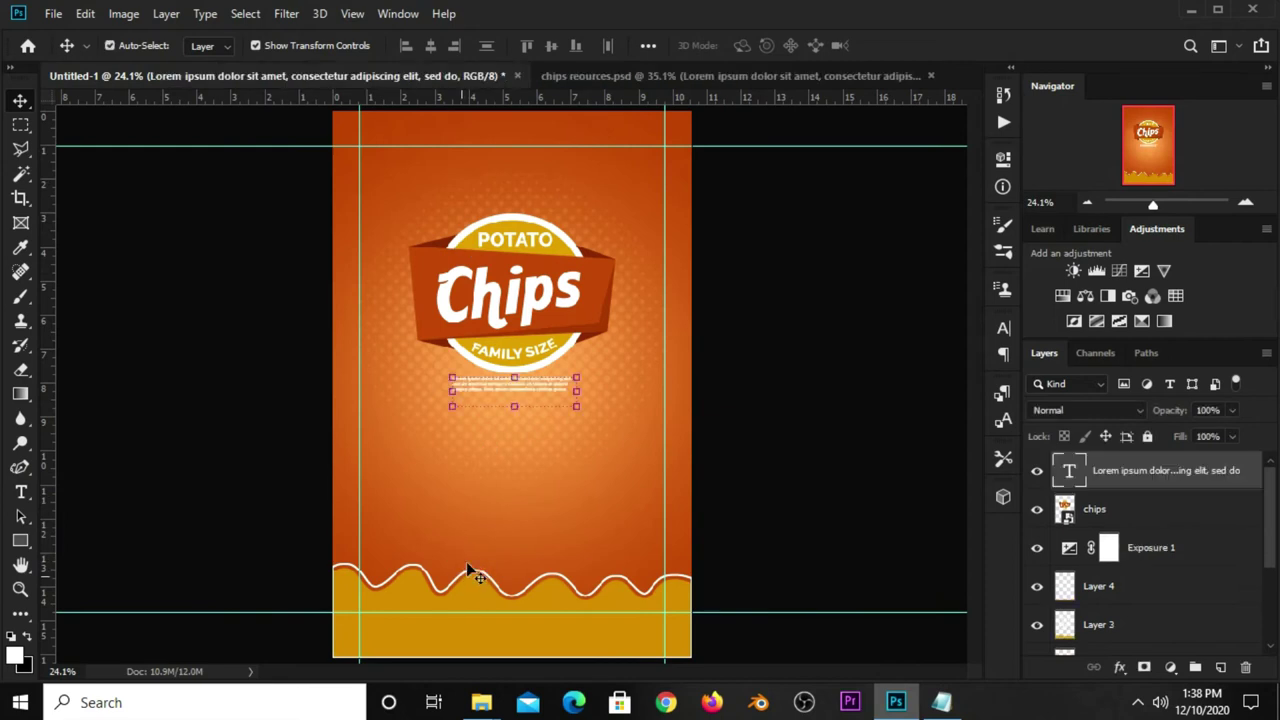
Scale the Lorem ipsum text to about 112% and place it in the yellow bottom band
key(ctrl+t)
key(Return)
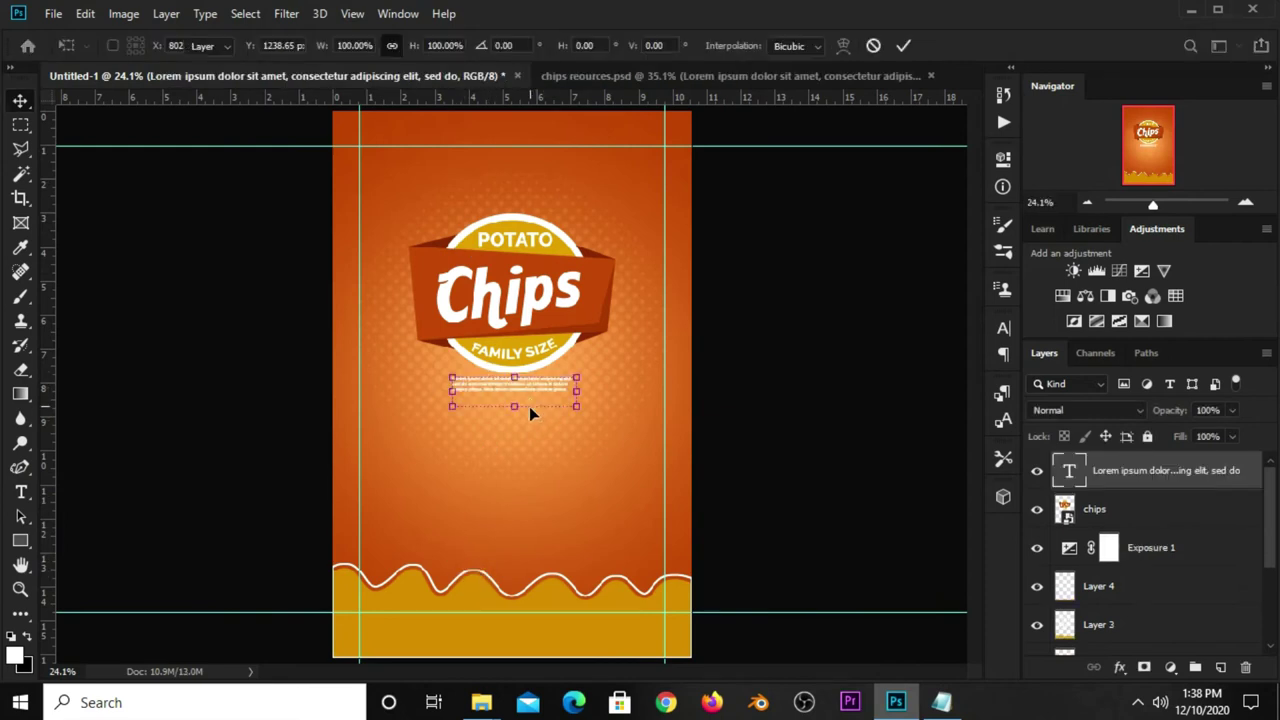
key(ctrl+t)
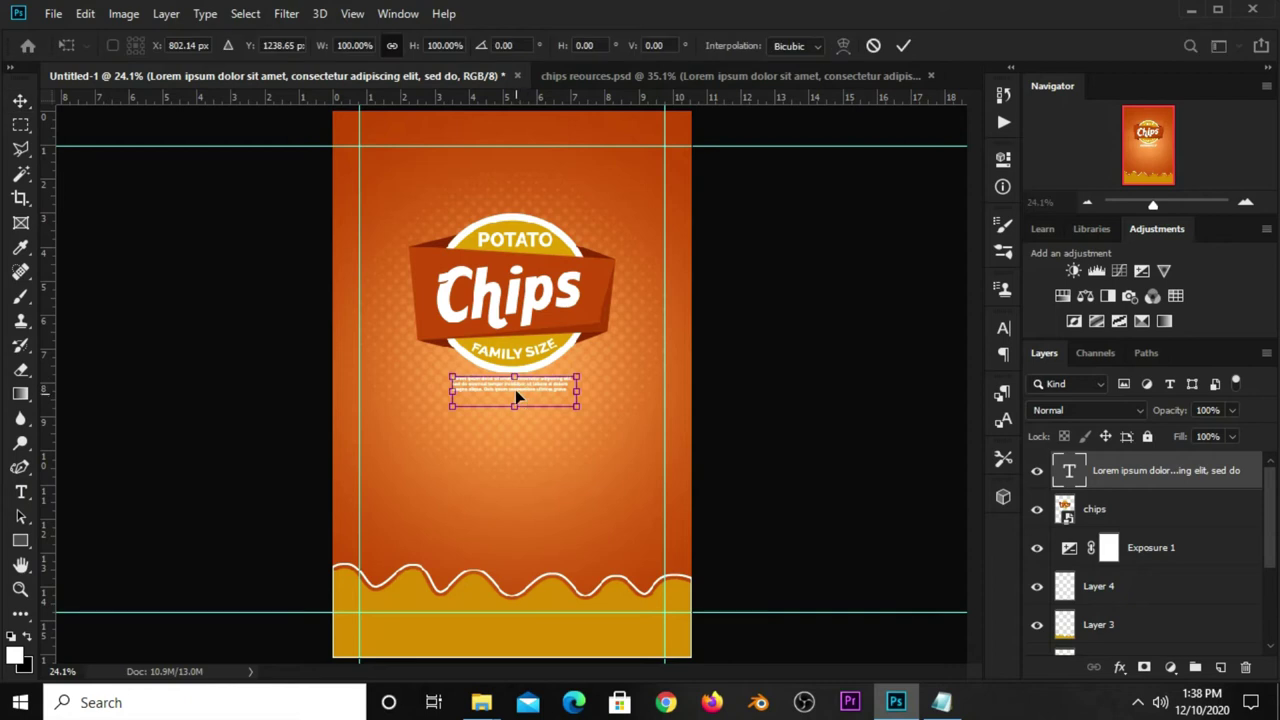
drag(577, 378, 450, 608)
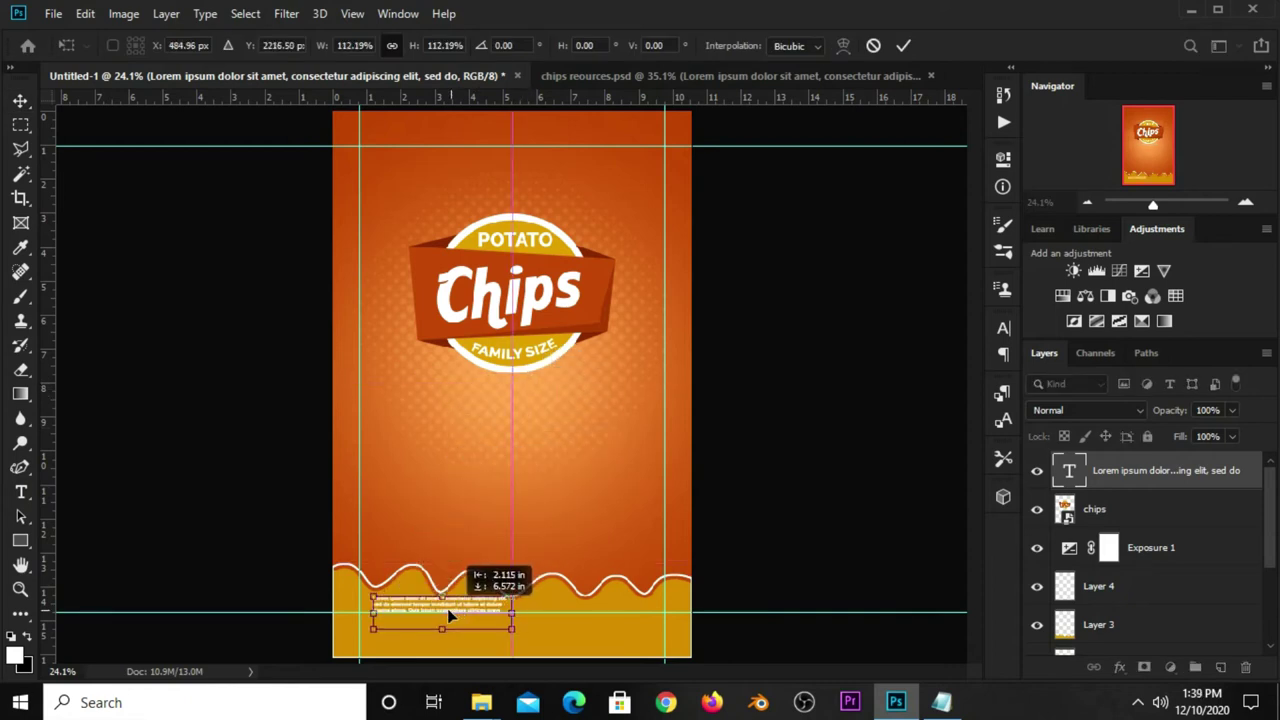
drag(450, 608, 443, 617)
key(Return)
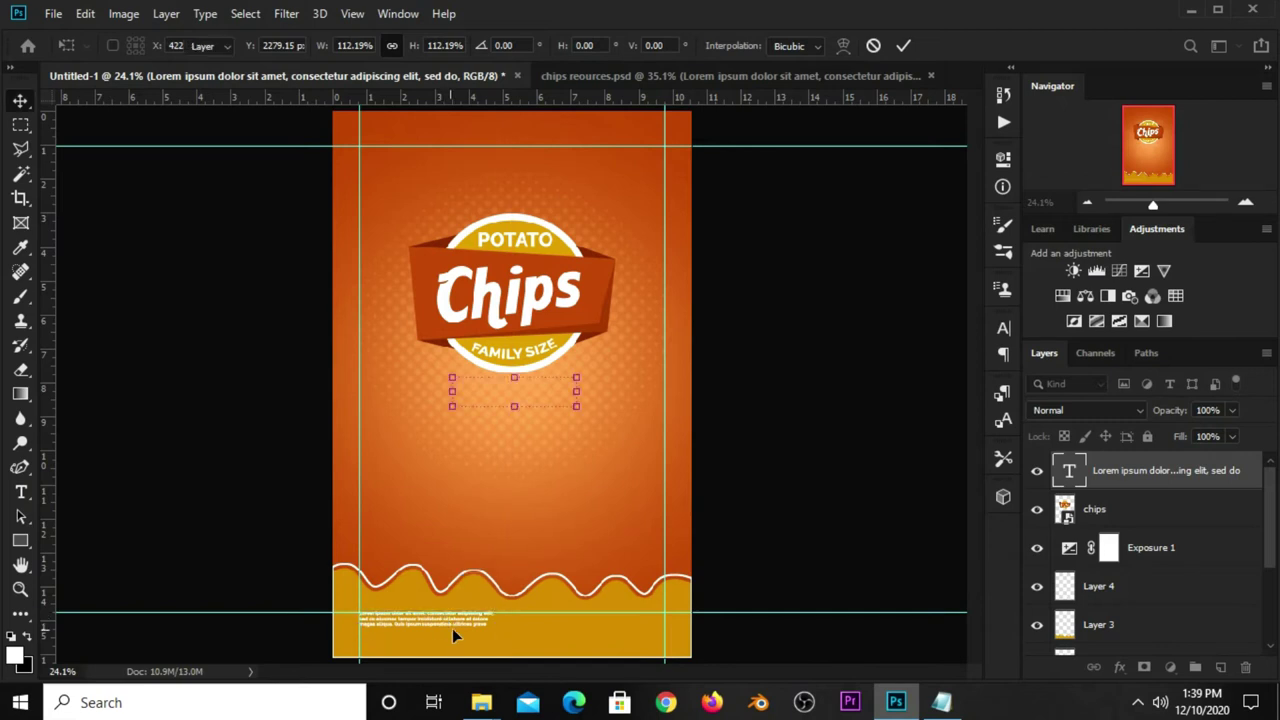
key(shift+Up)
key(shift+Up)
key(shift+Up)
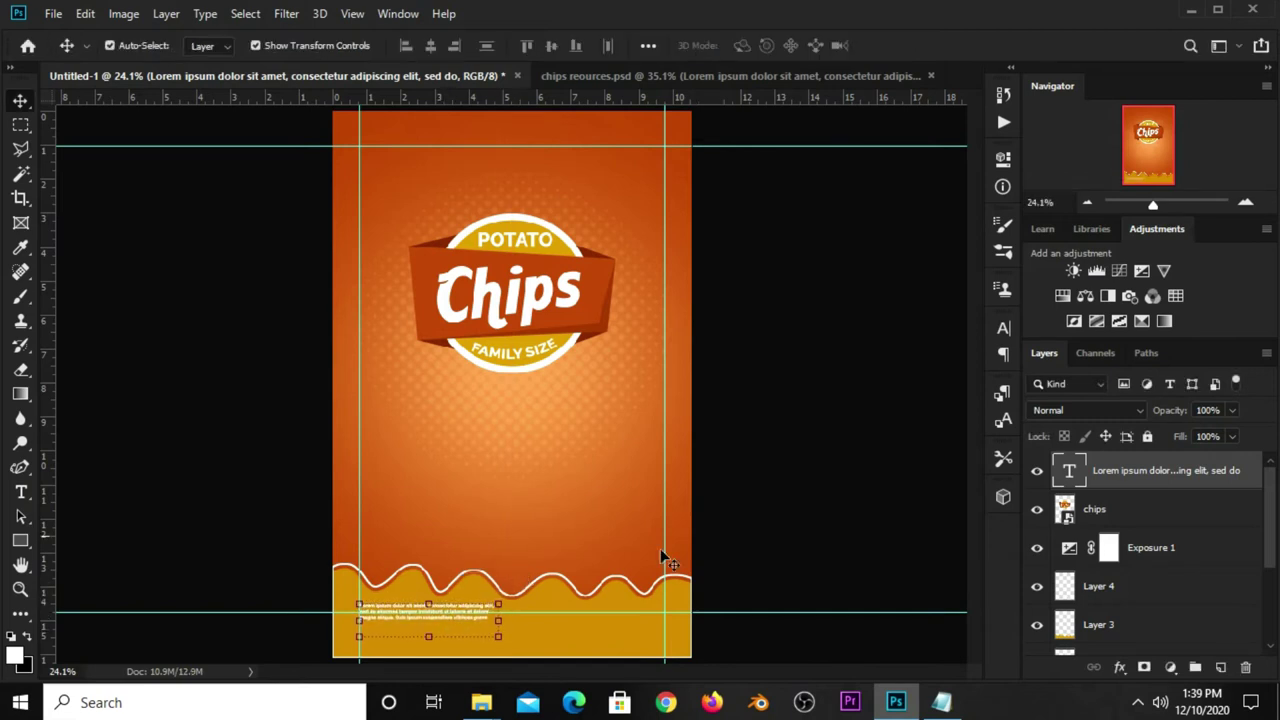
click(775, 498)
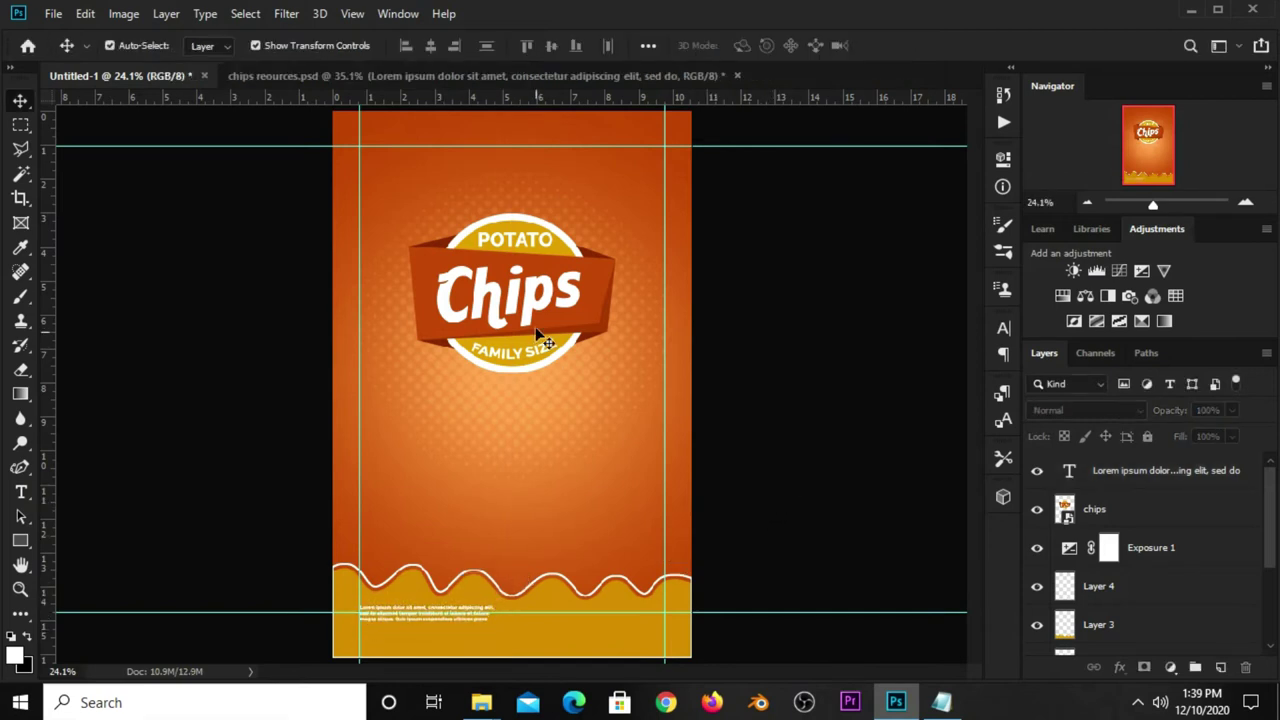
Bring the NET WT 7 0.Z (200.3g) text into the bag design's bottom-right band
click(424, 75)
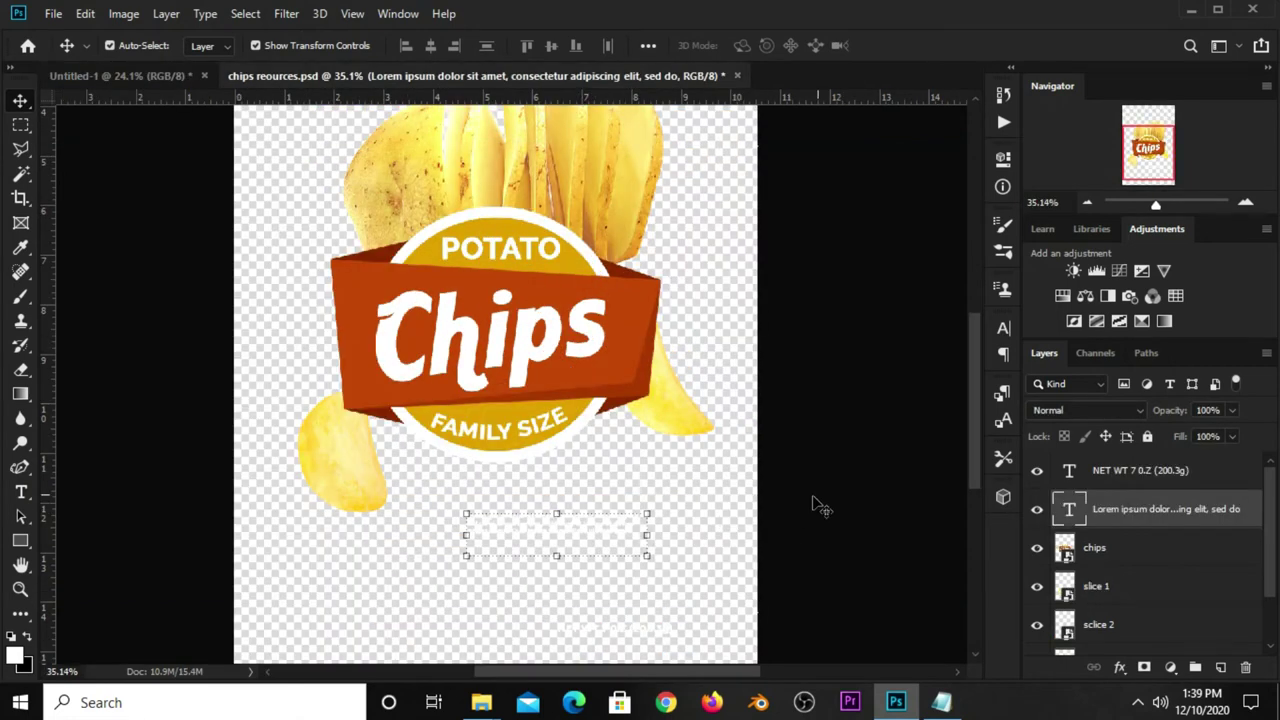
click(648, 638)
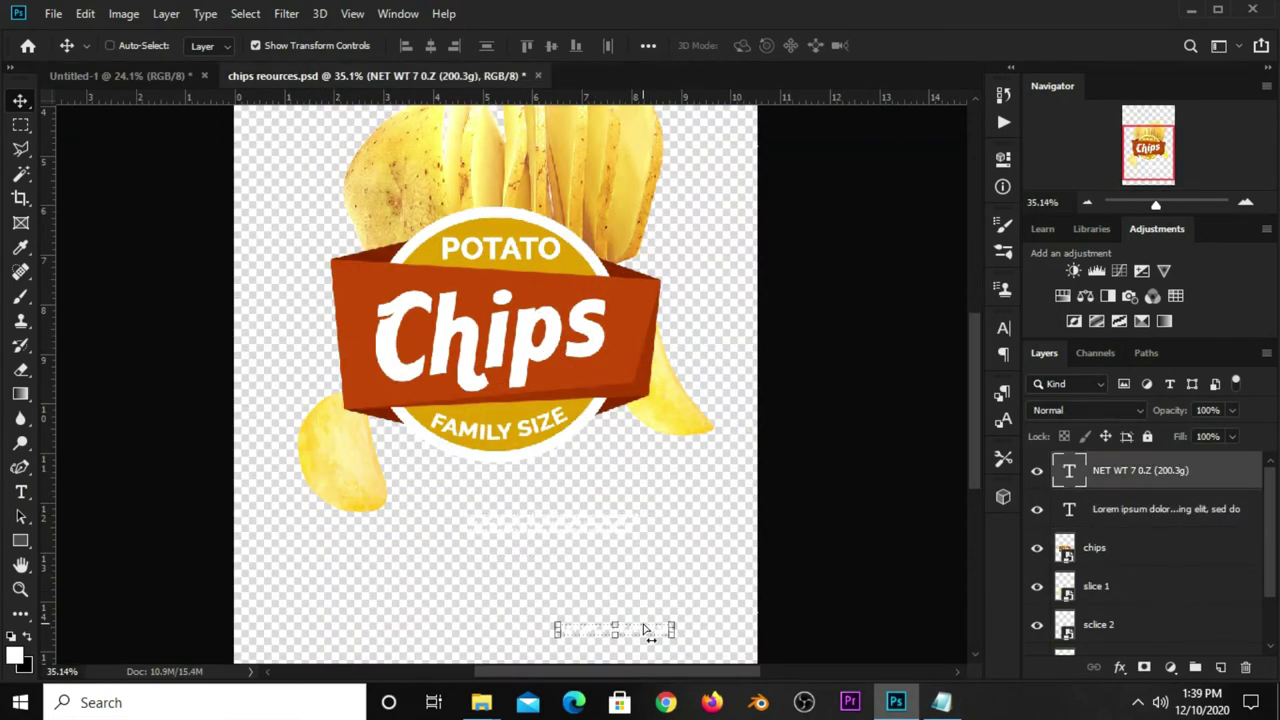
click(140, 78)
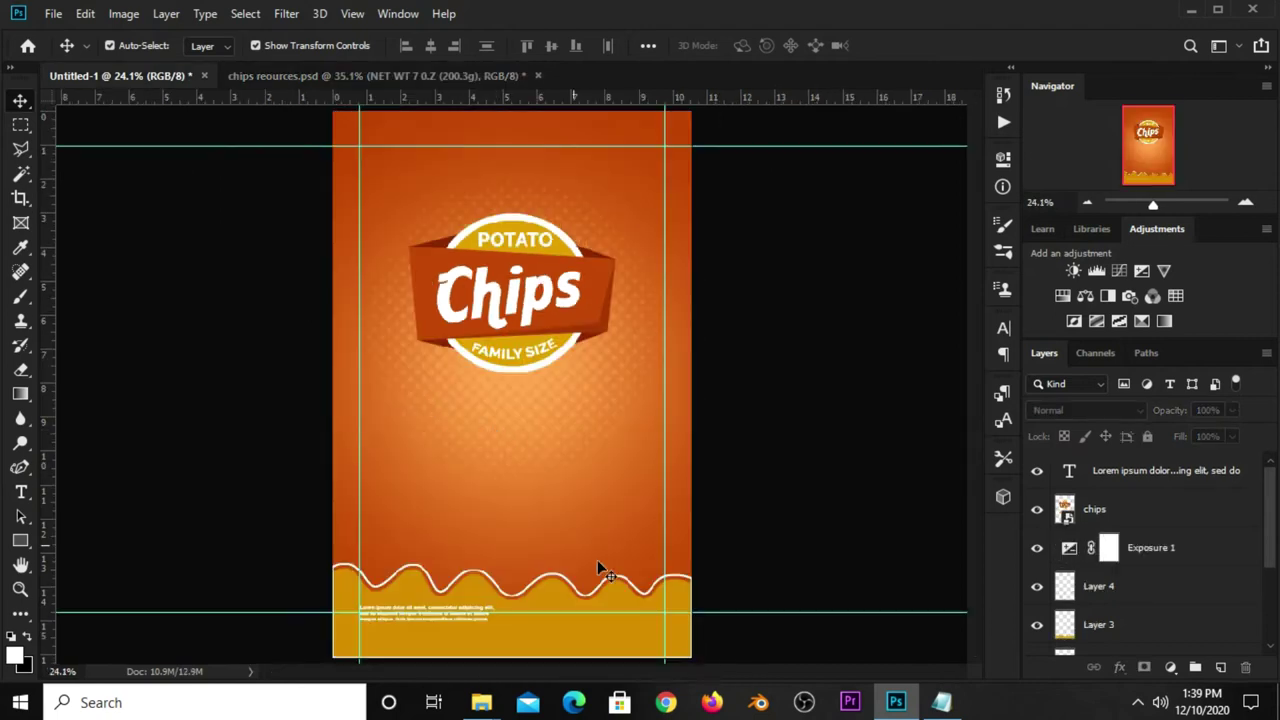
mouse_move(600, 570)
mouse_down()
mouse_move(508, 400)
mouse_move(563, 417)
mouse_move(606, 609)
mouse_move(618, 622)
mouse_move(631, 609)
mouse_up()
key(ctrl+t)
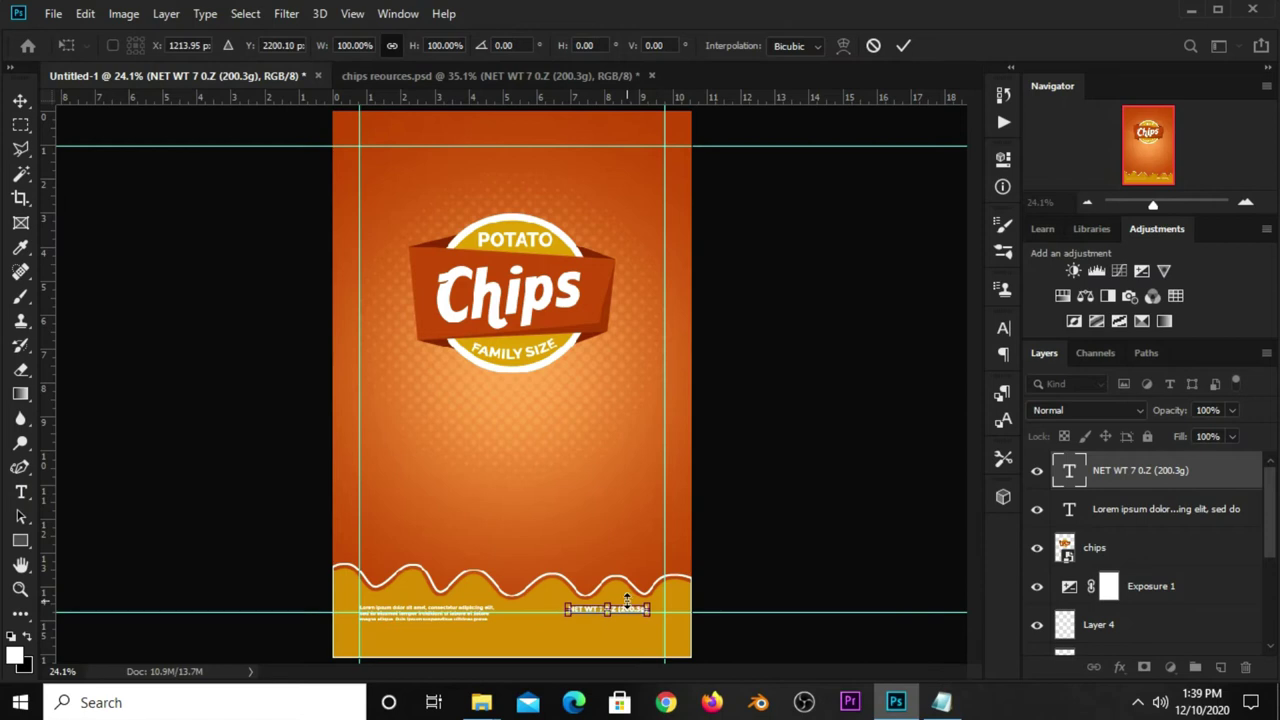
key(ctrl+z)
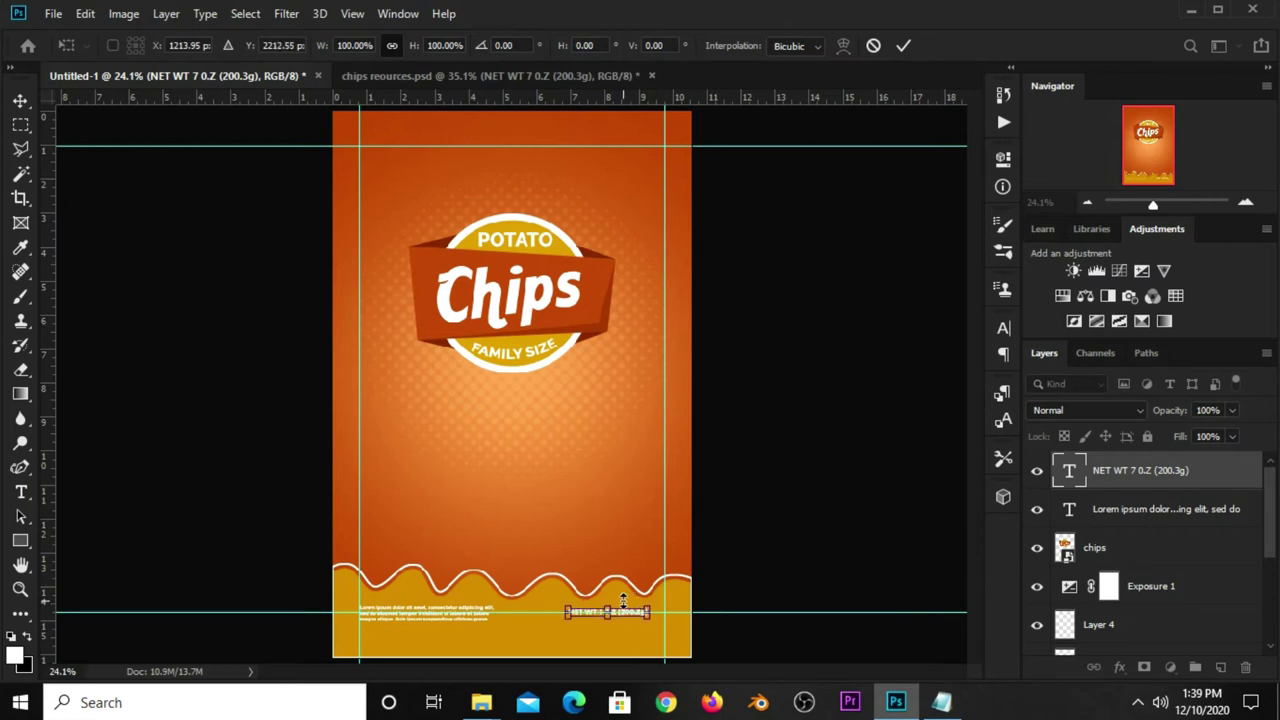
key(Return)
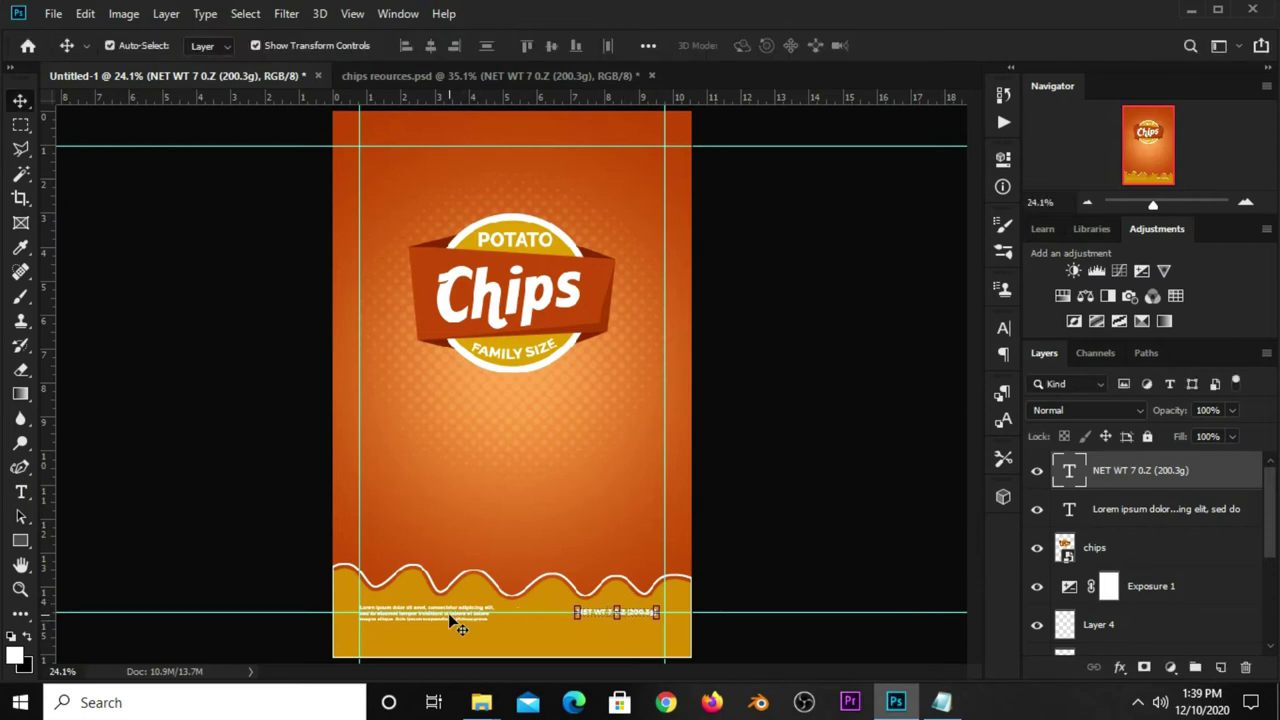
Shift the Lorem ipsum paragraph slightly right and return to chips resources.psd
click(450, 614)
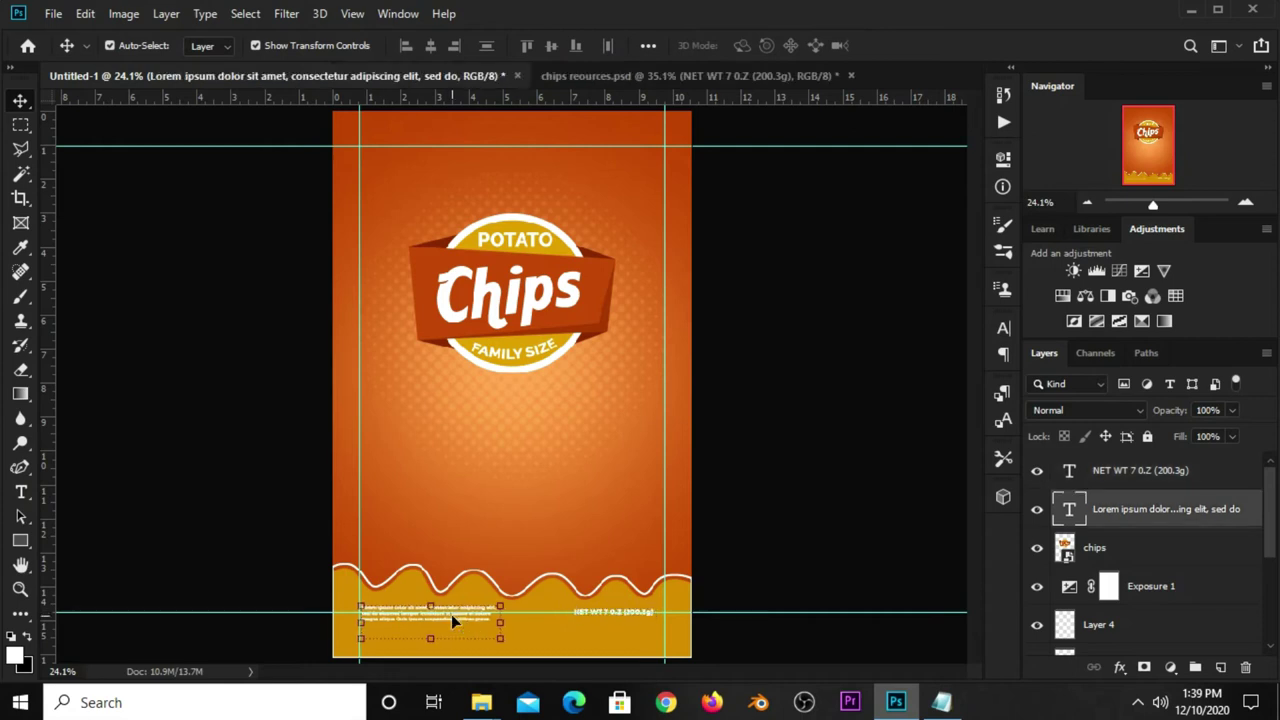
drag(453, 621, 463, 621)
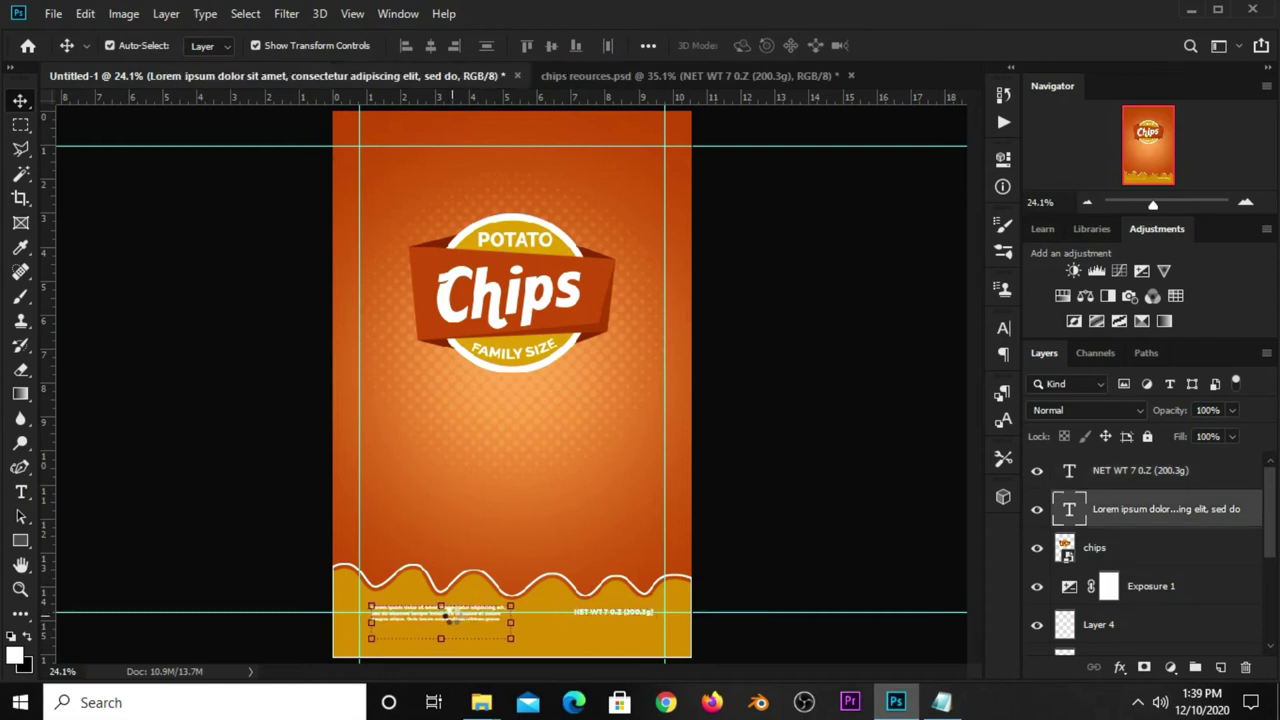
click(766, 510)
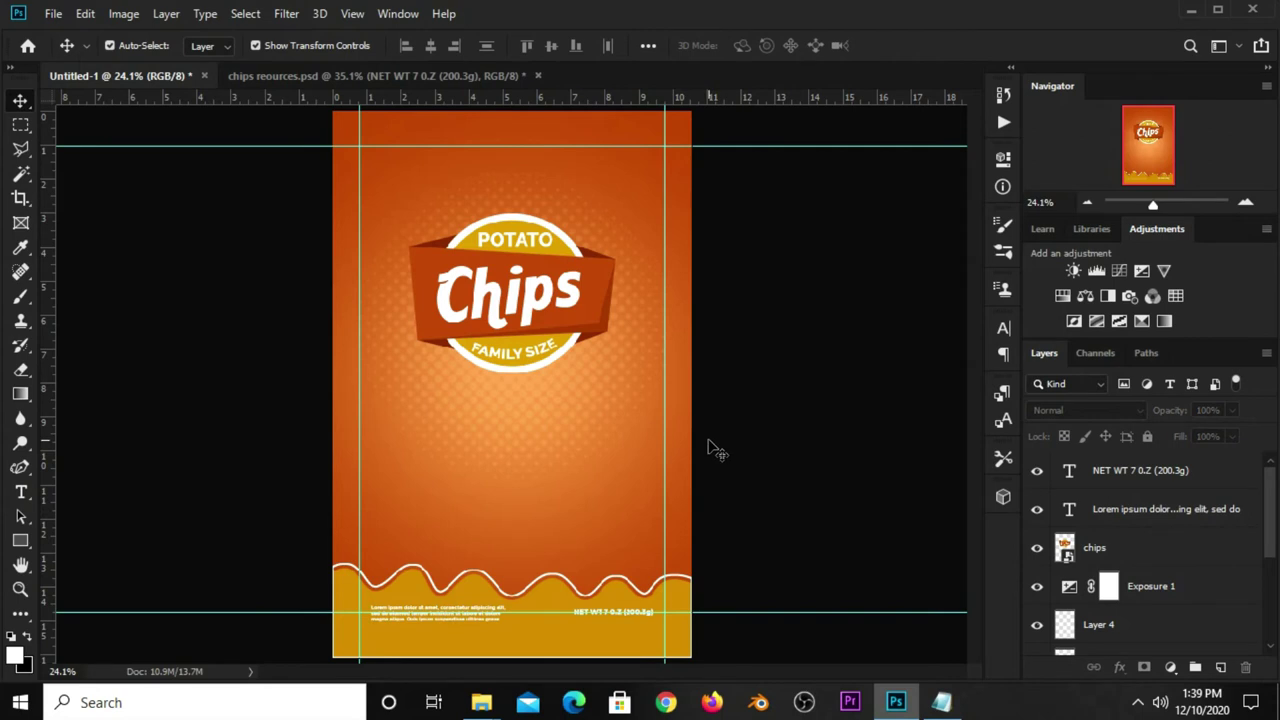
click(370, 76)
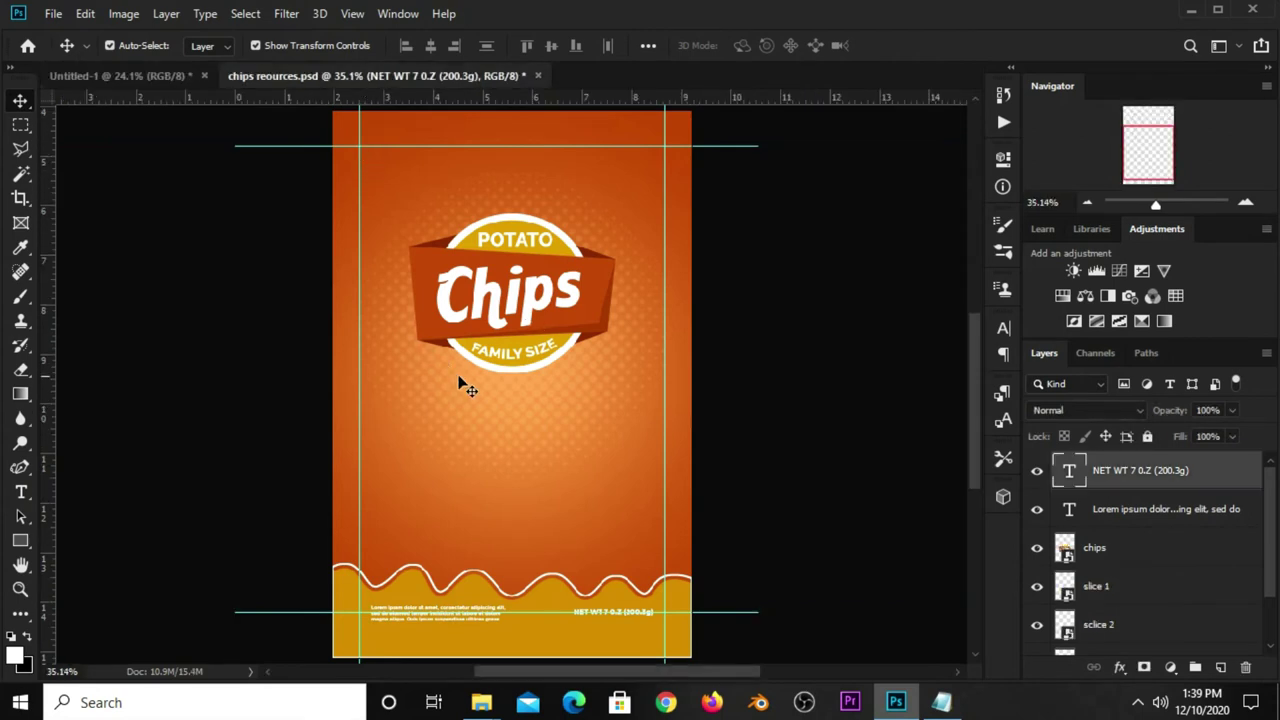
Hide the chips logo layer and drag the pngegg potato image into the bag design
scroll(497, 298, down, 2)
click(686, 372)
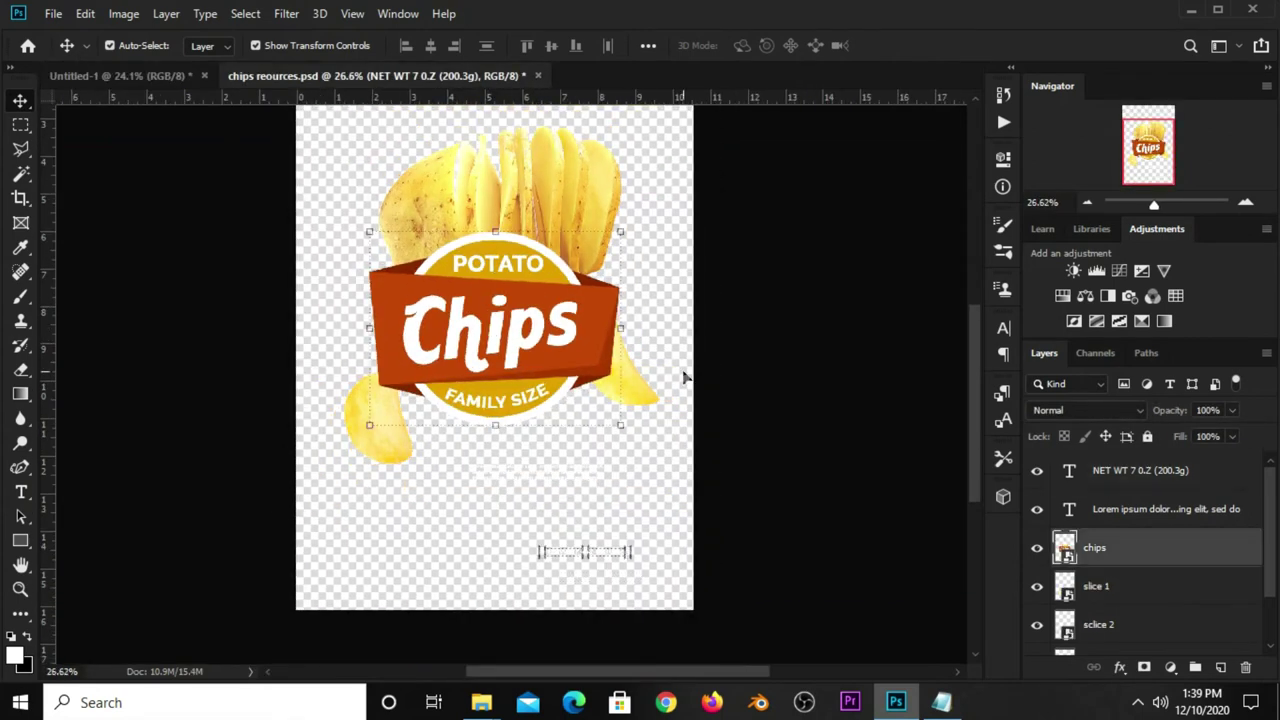
alt+click(503, 206)
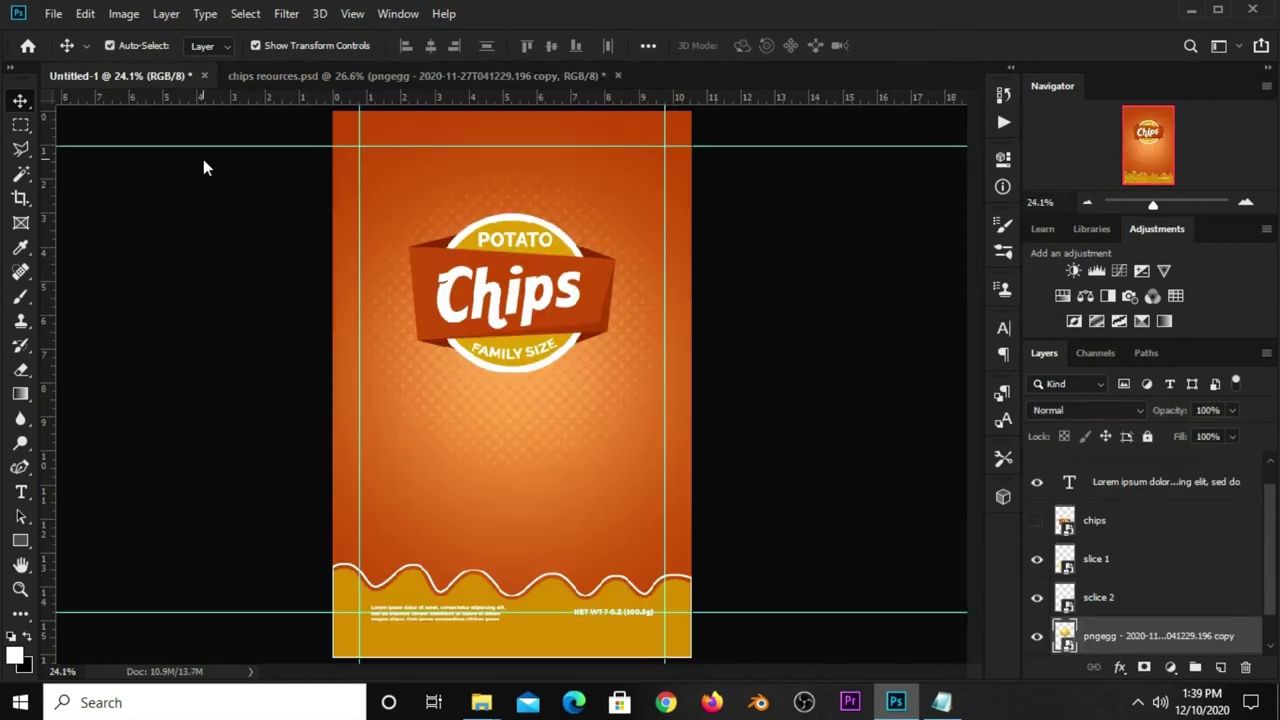
drag(270, 148, 346, 244)
Move the potato image below the Chips logo, tilting it about 13° and resizing it
key(ctrl+t)
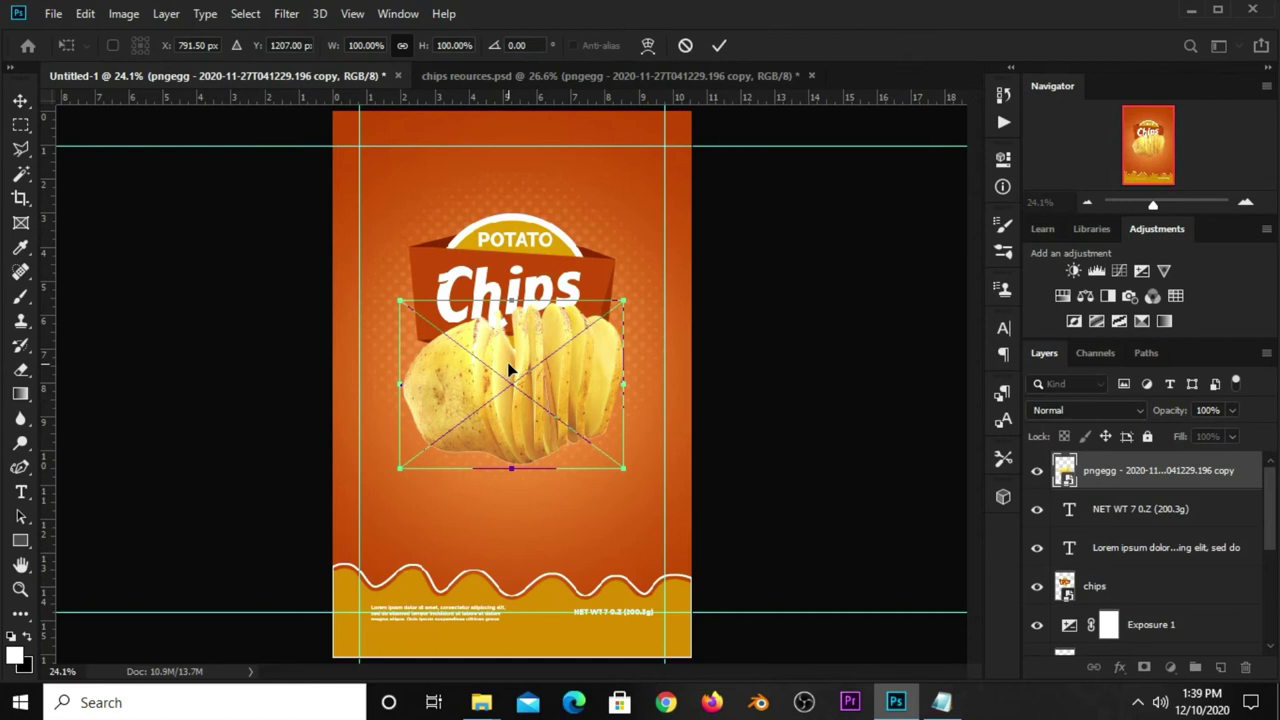
drag(509, 368, 511, 453)
drag(623, 386, 596, 408)
drag(616, 355, 637, 424)
drag(651, 403, 636, 424)
drag(546, 432, 546, 450)
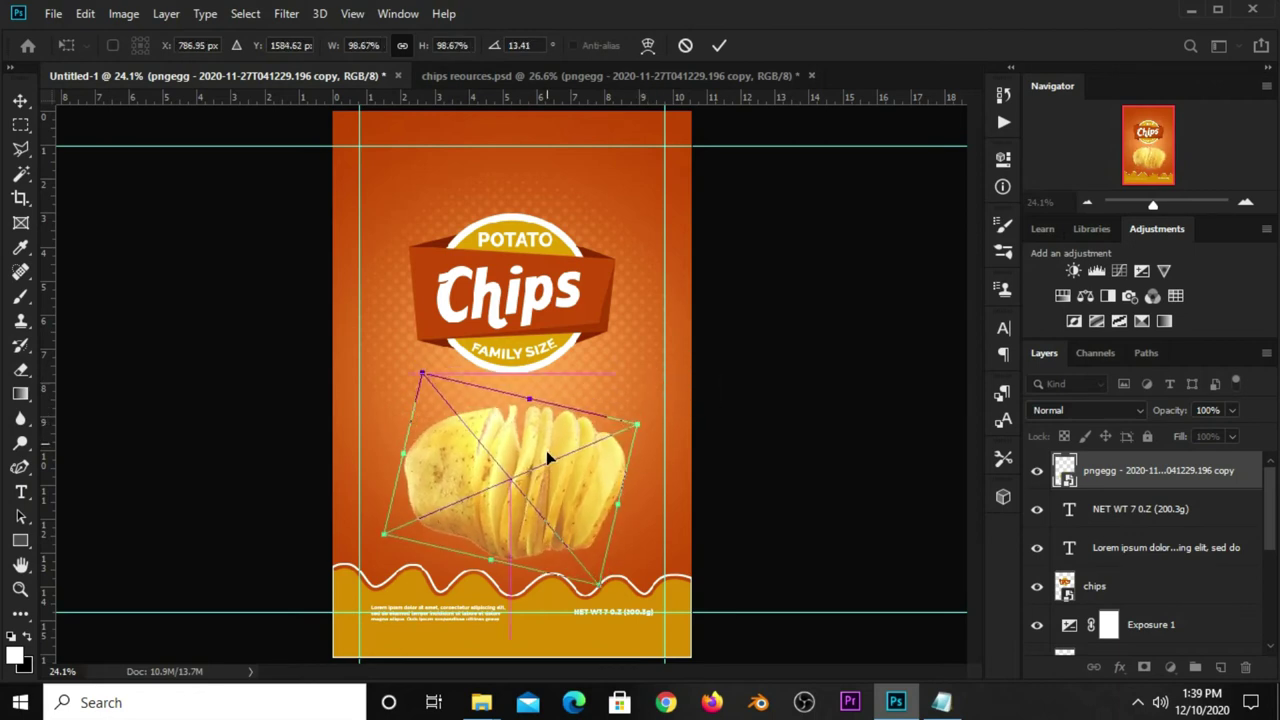
drag(490, 566, 501, 506)
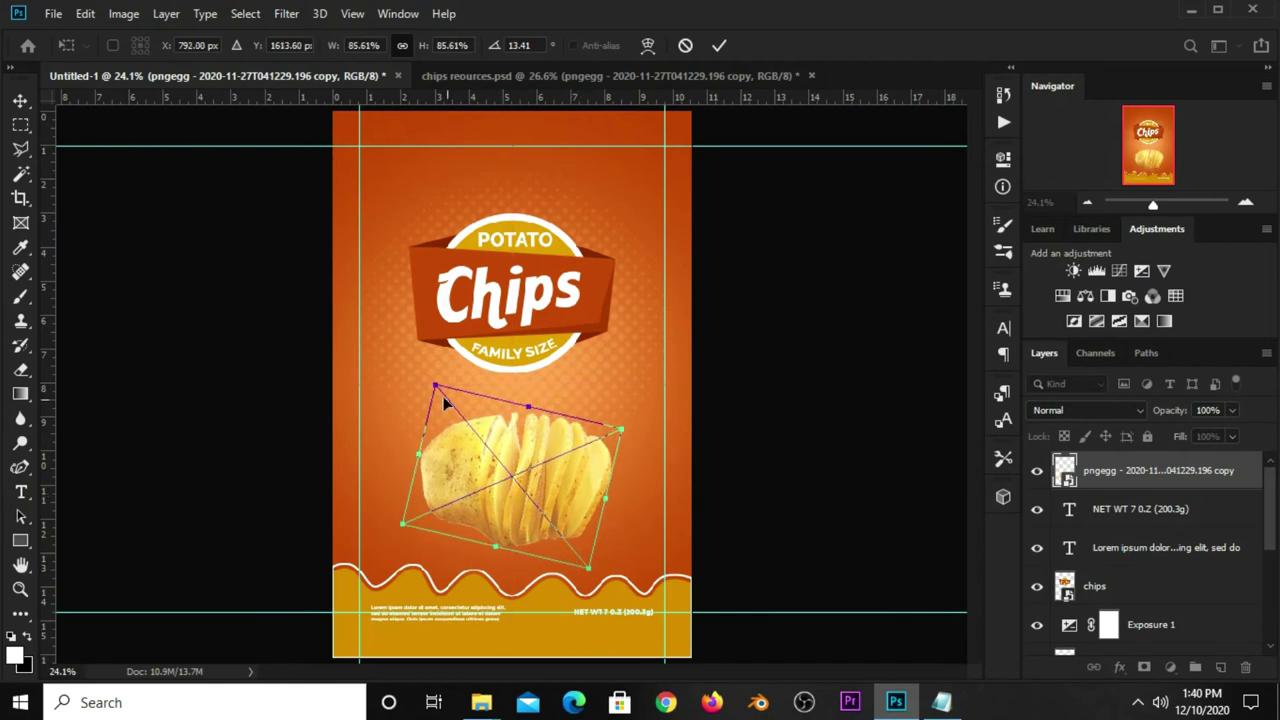
drag(436, 386, 429, 373)
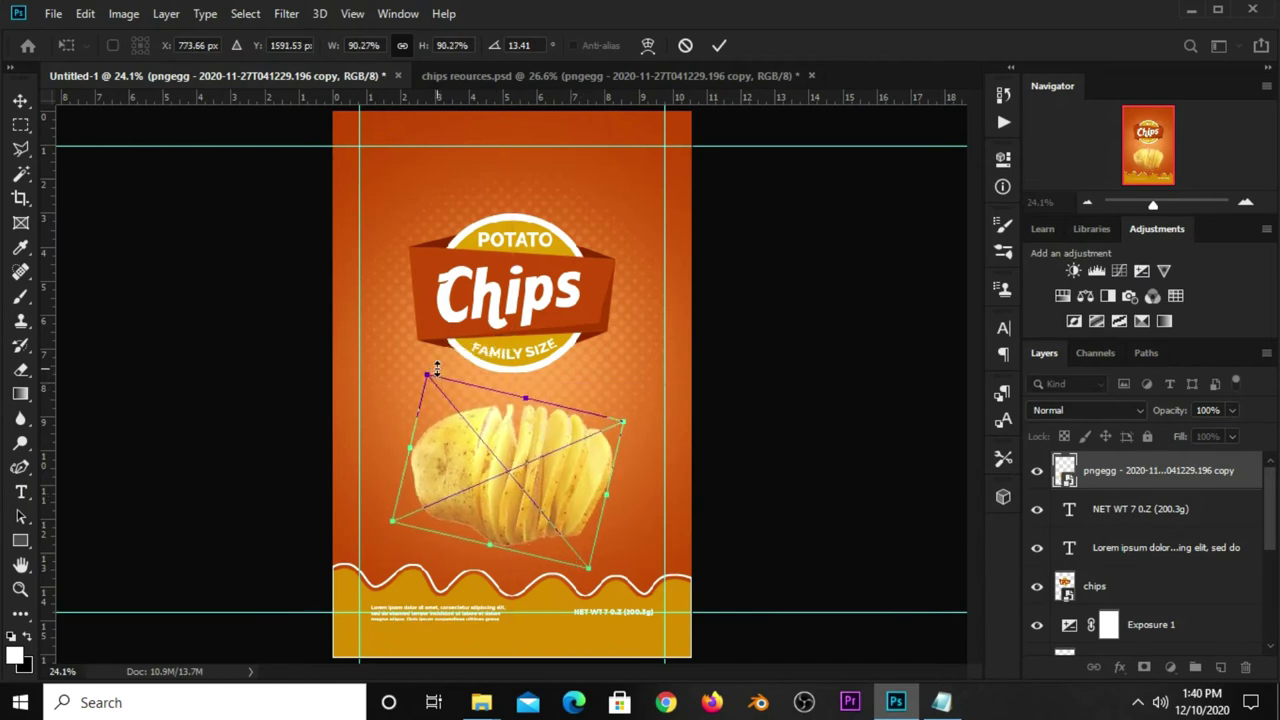
Cancel the potato's tilt, then raise the Chips logo and shrink it to about 80%
click(719, 45)
key(Return)
click(491, 257)
key(ctrl+t)
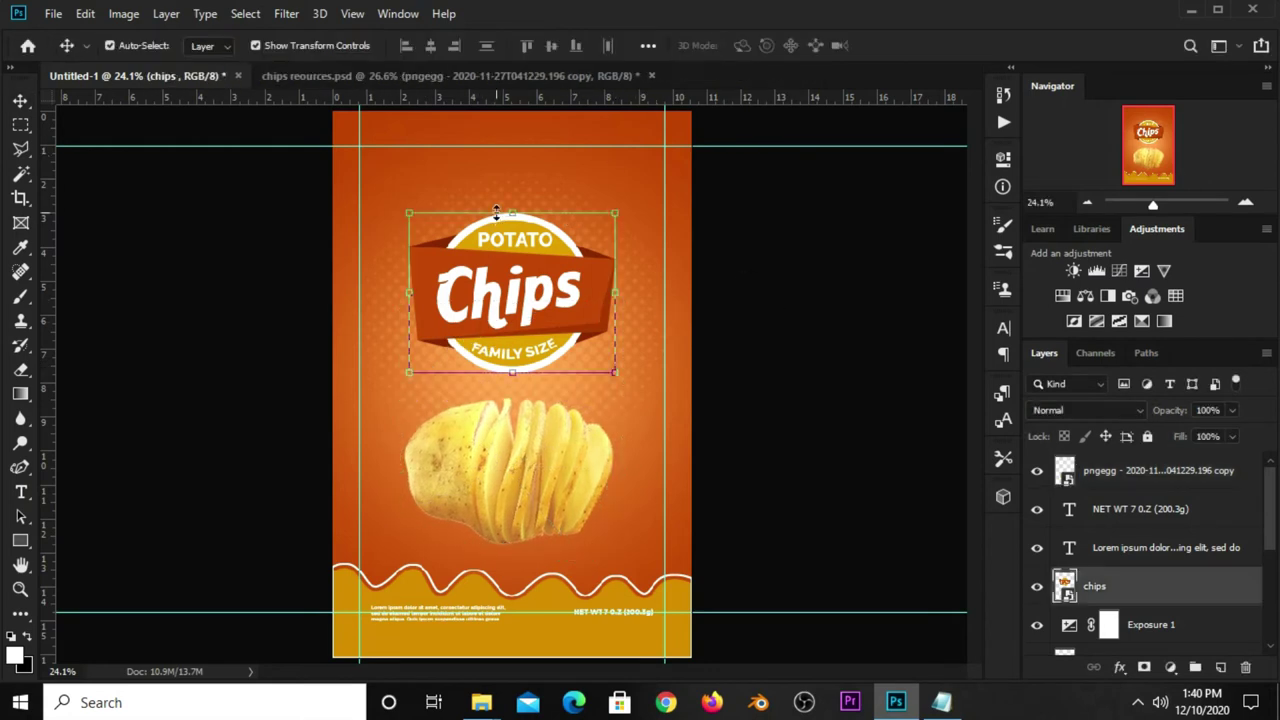
drag(496, 260, 495, 229)
drag(615, 350, 587, 322)
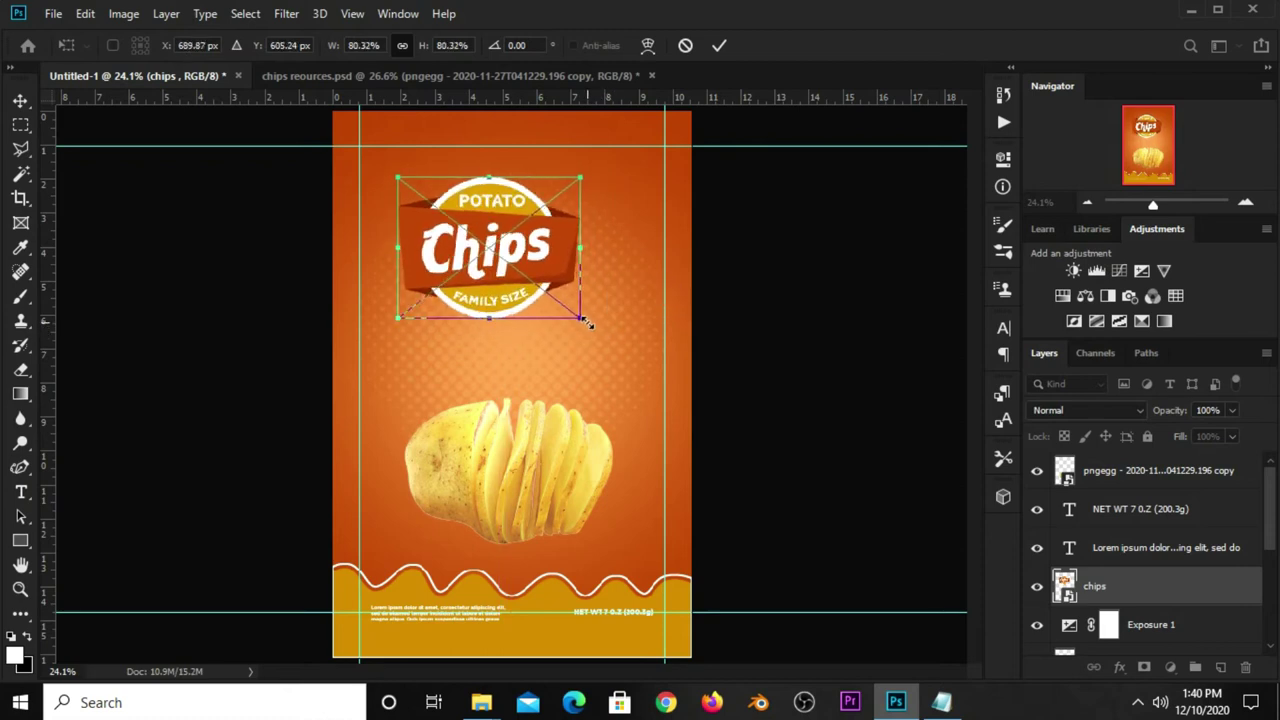
key(Return)
Centre the Chips logo horizontally on the canvas and select the potato image
key(ctrl+a)
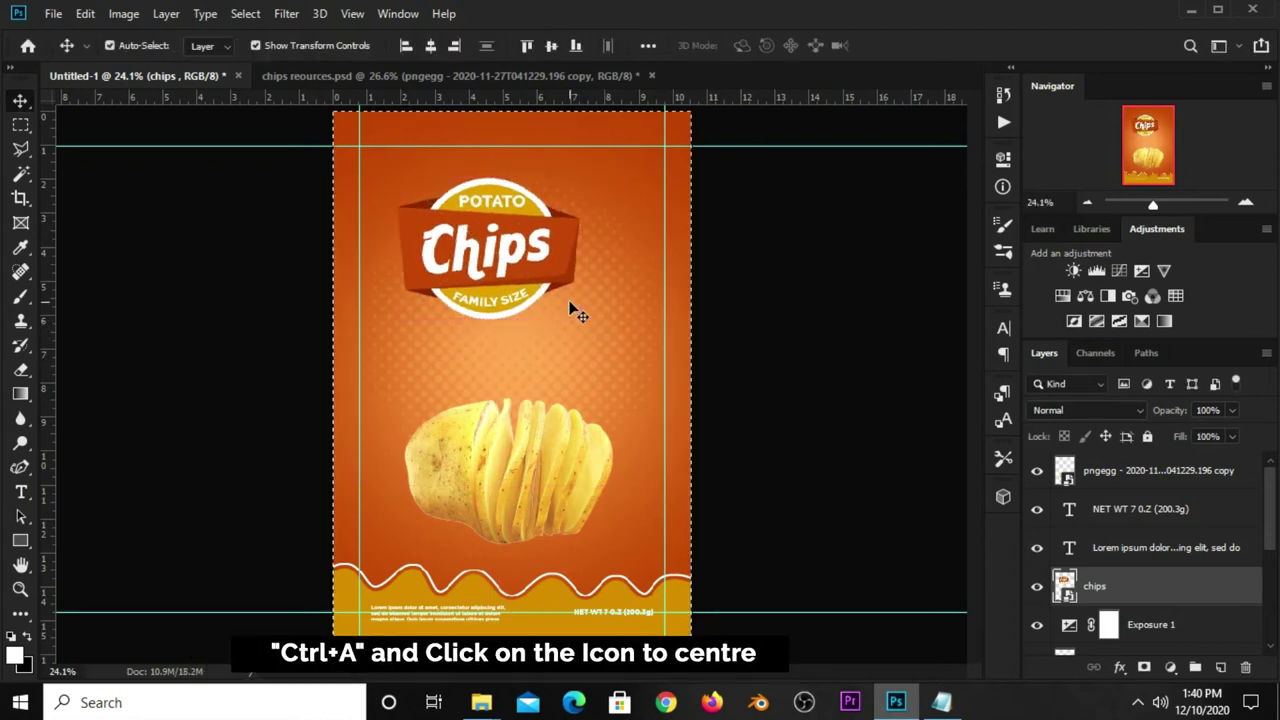
click(431, 46)
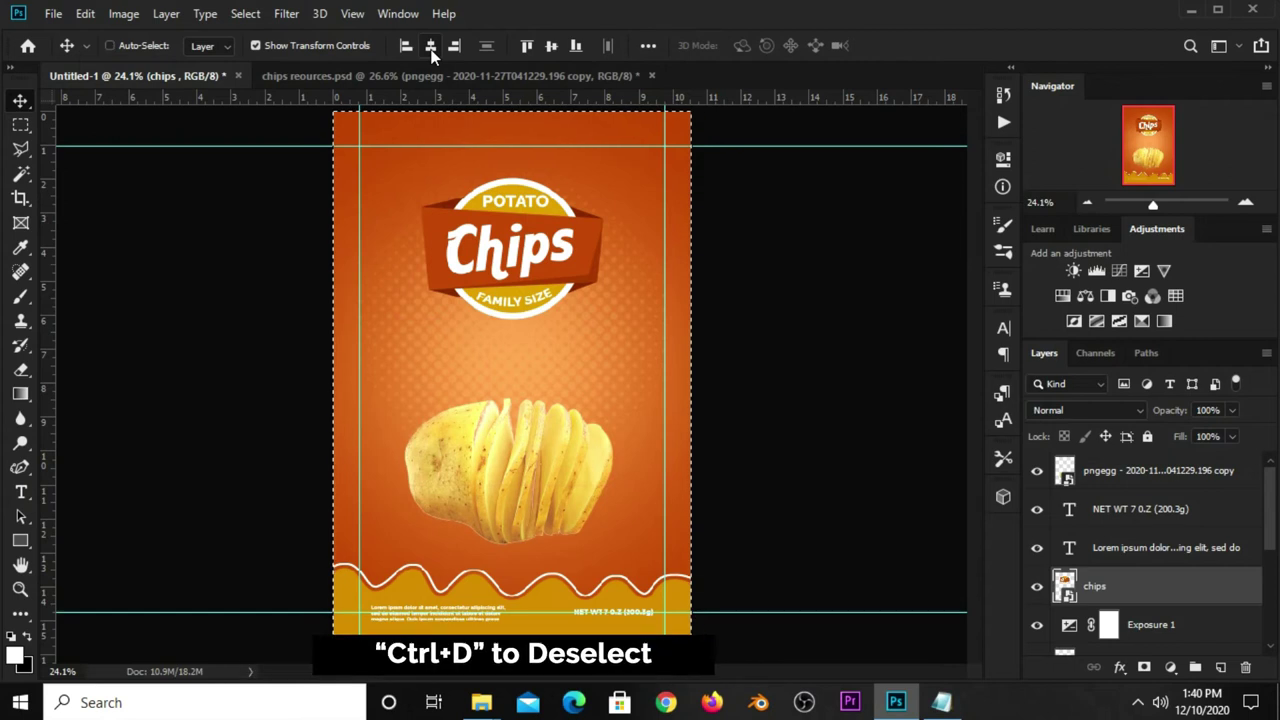
key(ctrl+d)
click(756, 318)
Try tilting the potato image, then cancel to keep it upright and compare visibility
click(519, 472)
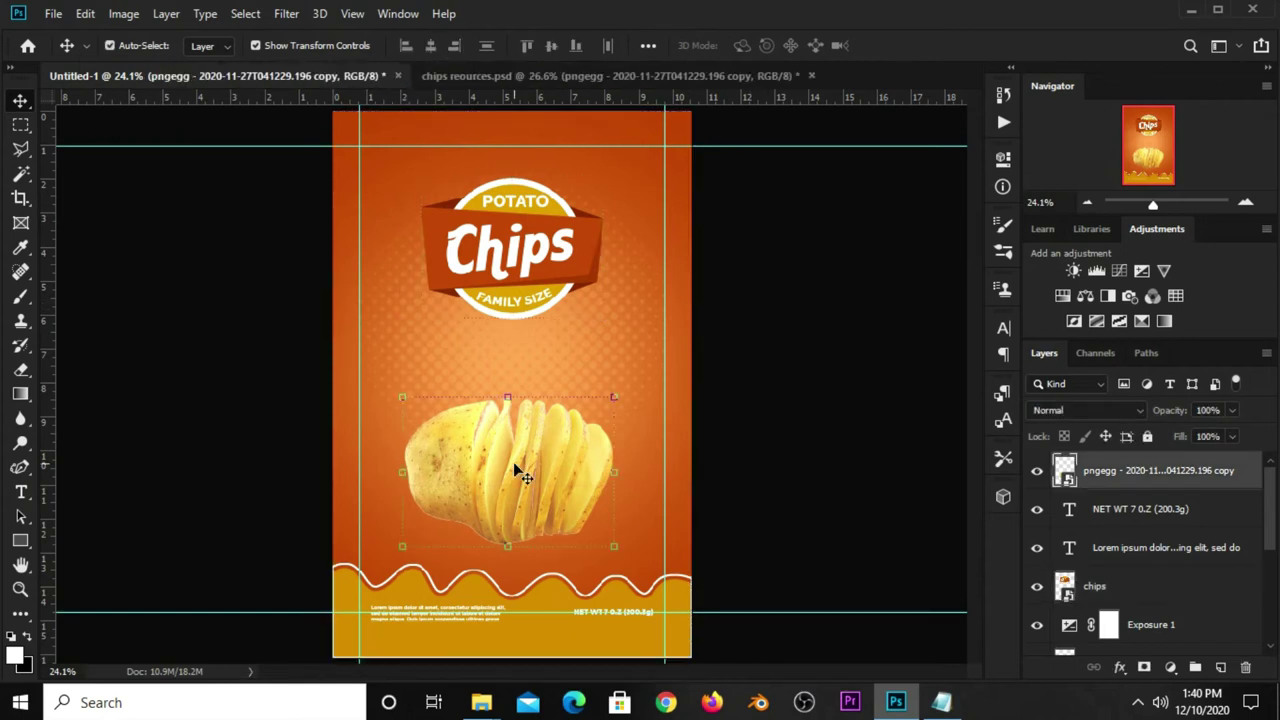
mouse_move(401, 392)
mouse_down()
mouse_move(446, 338)
mouse_move(460, 344)
mouse_up()
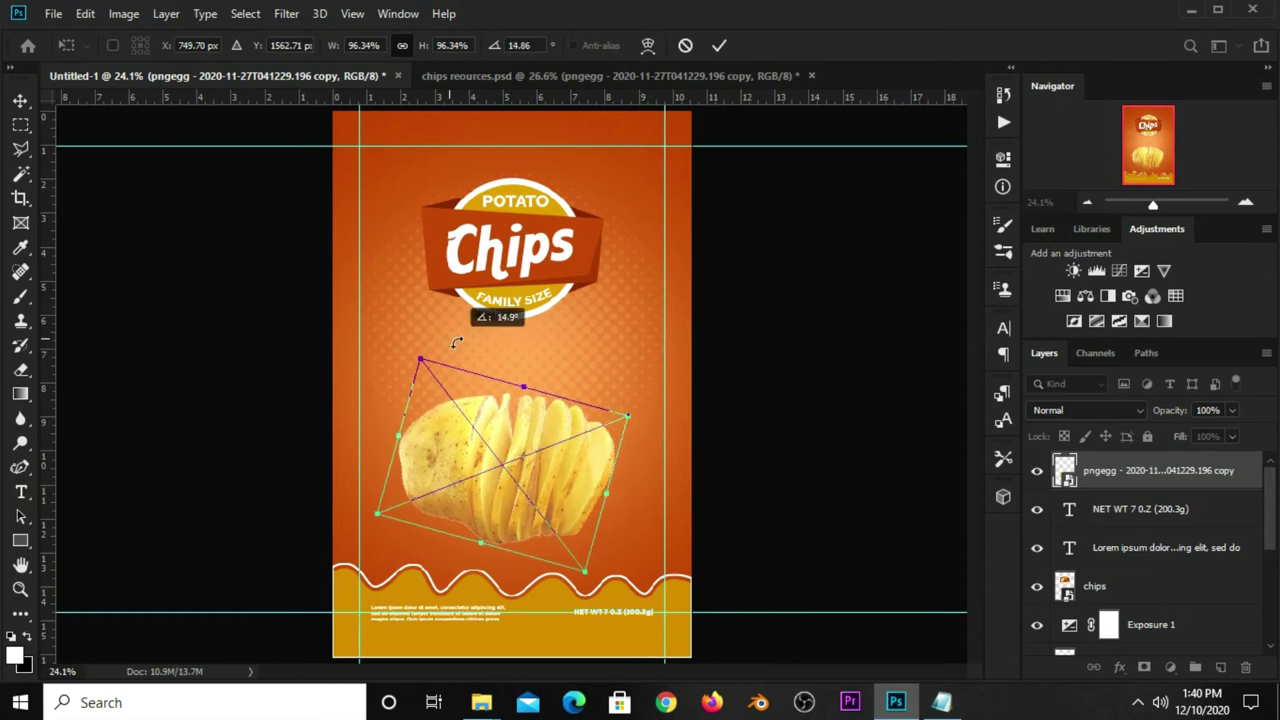
click(719, 47)
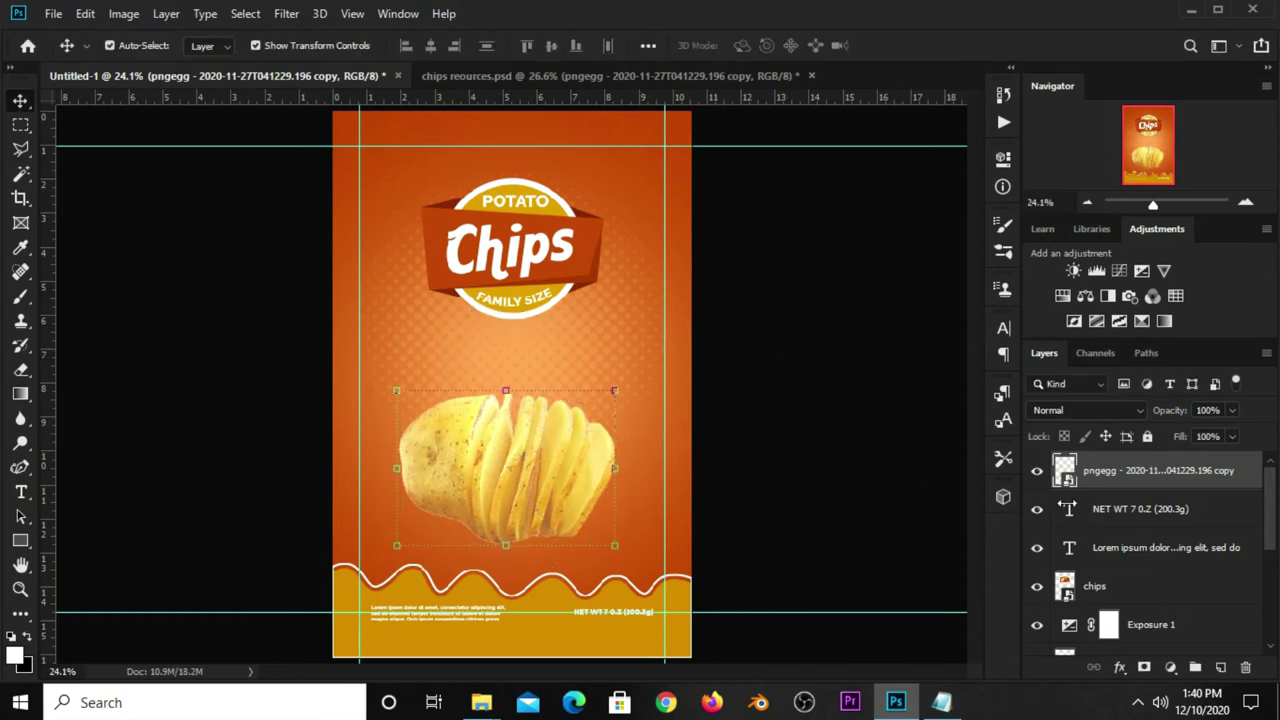
click(1038, 472)
Add a Drop Shadow to the potato image with the light angle set to 65°
click(1115, 667)
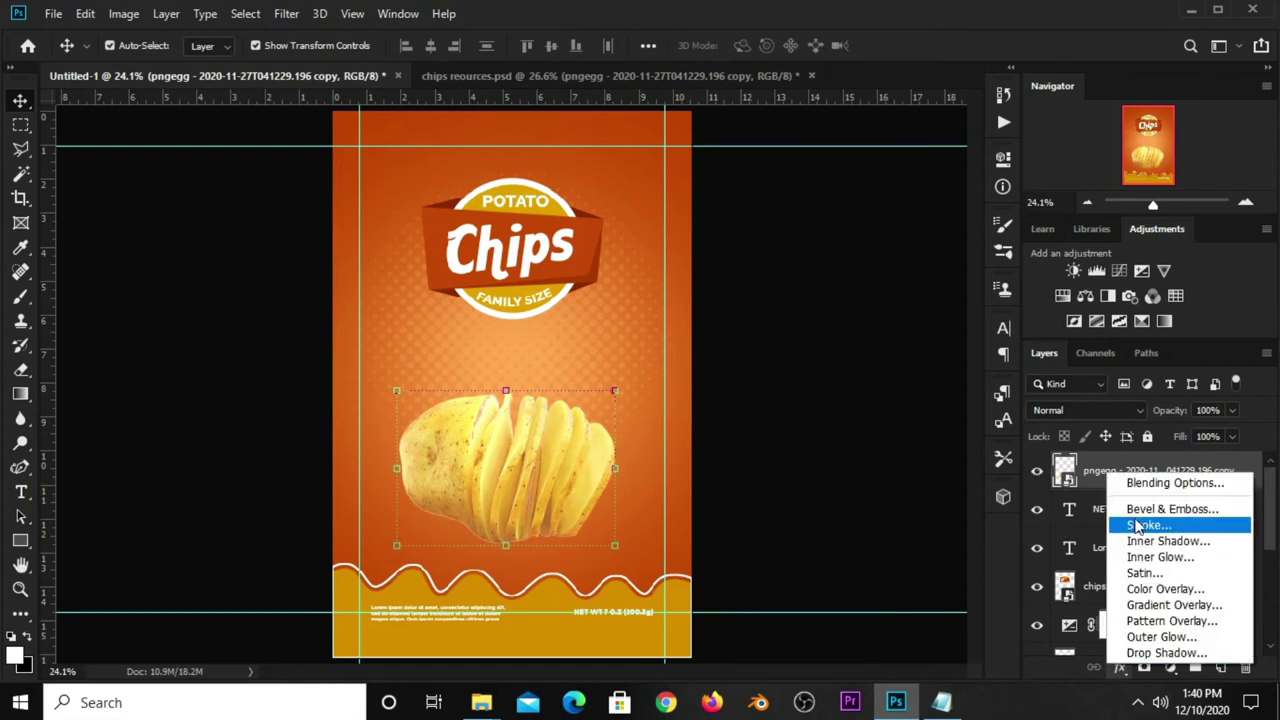
click(1146, 488)
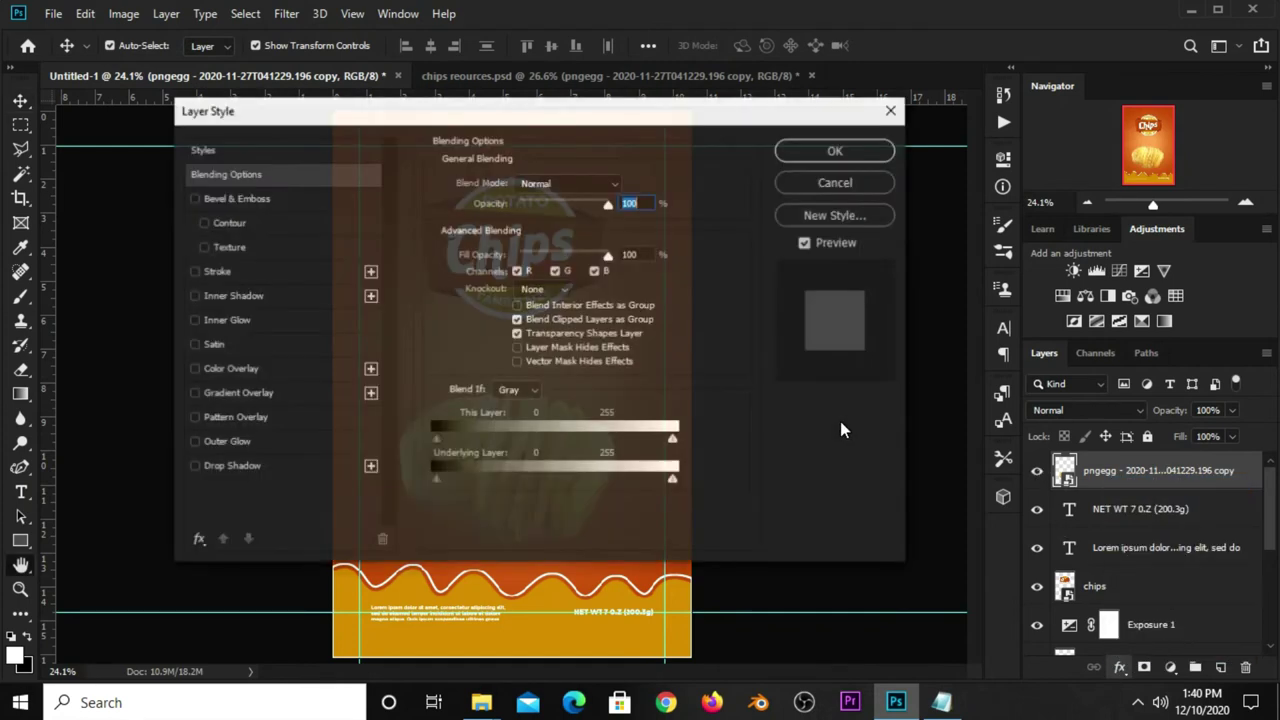
click(278, 468)
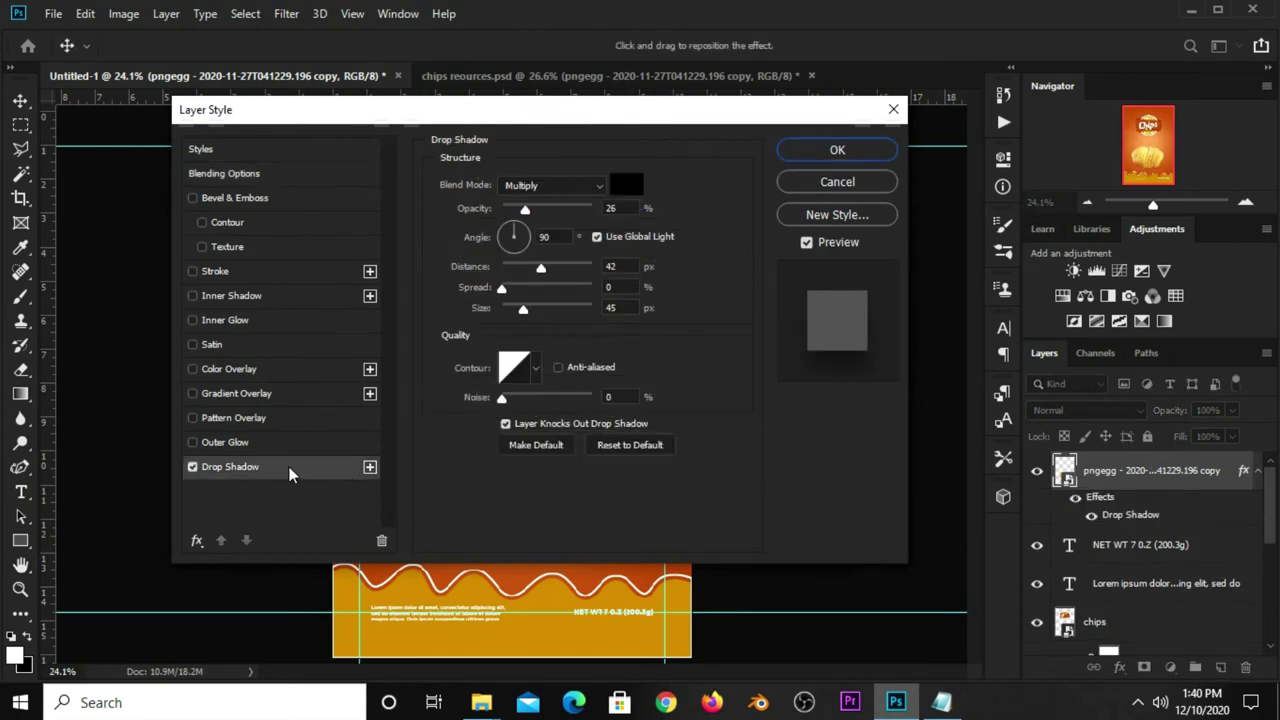
click(620, 208)
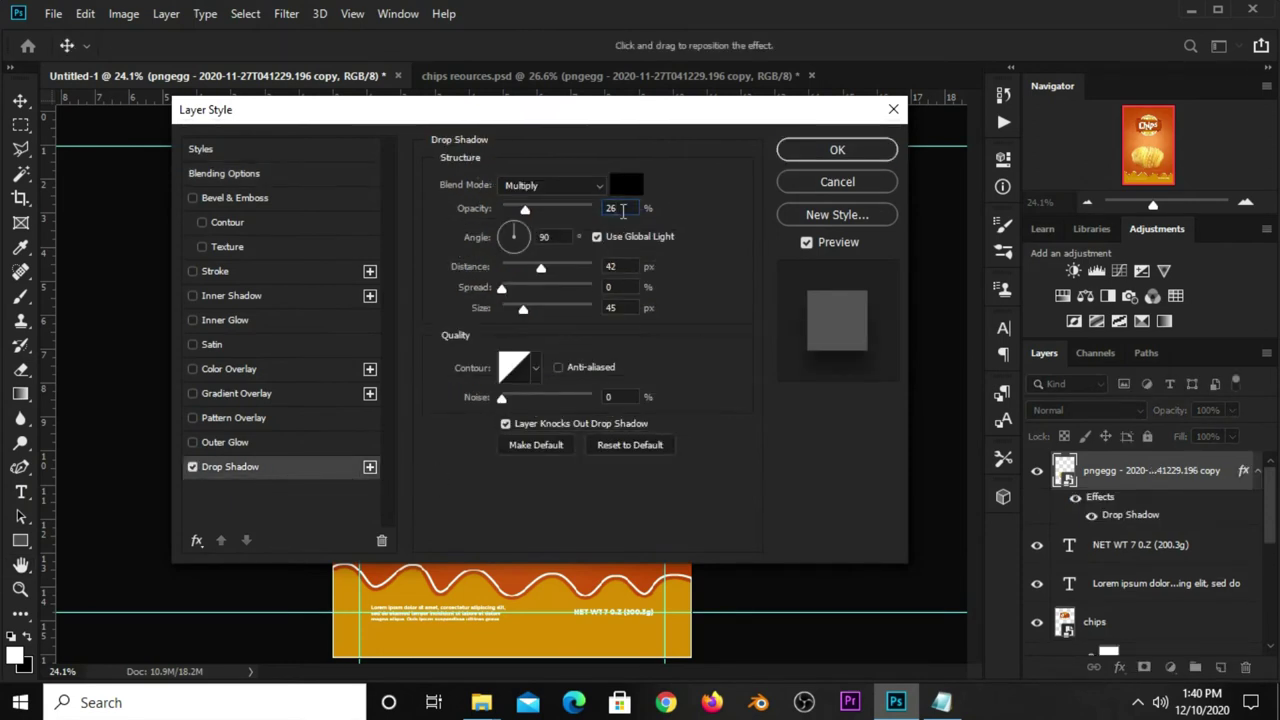
click(558, 236)
text(65)
click(624, 263)
click(622, 287)
click(624, 307)
click(800, 150)
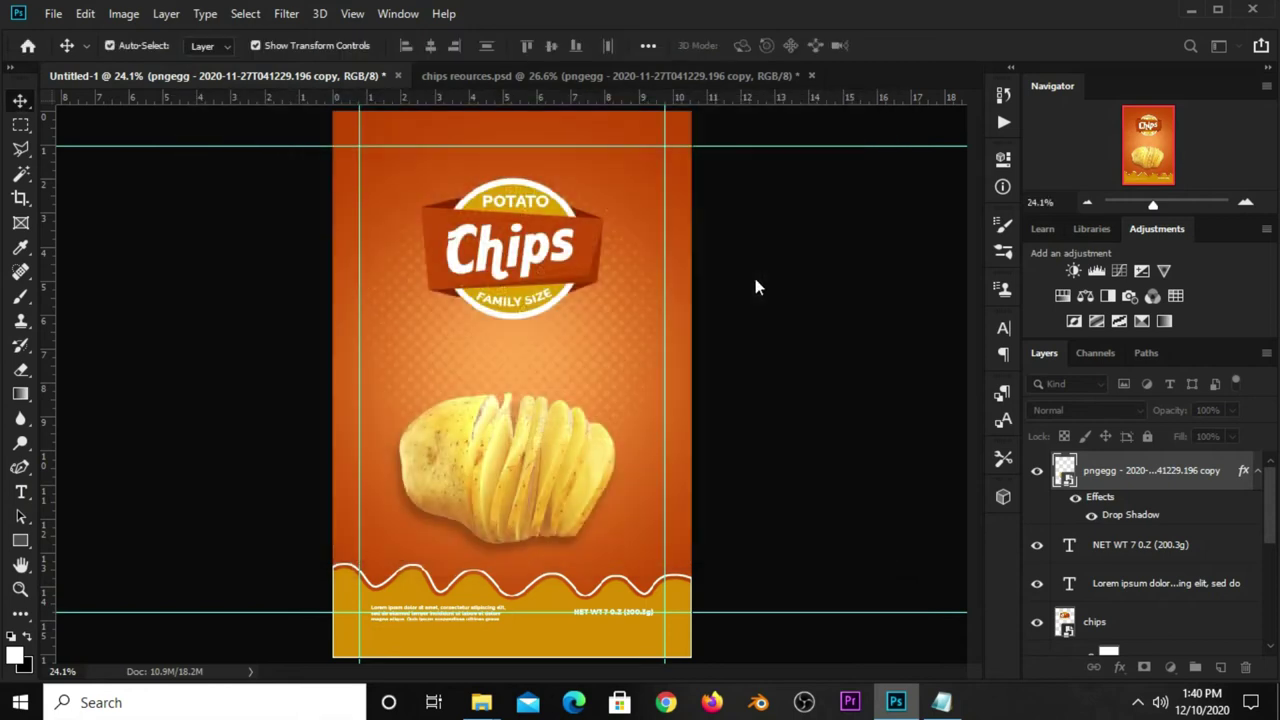
click(778, 362)
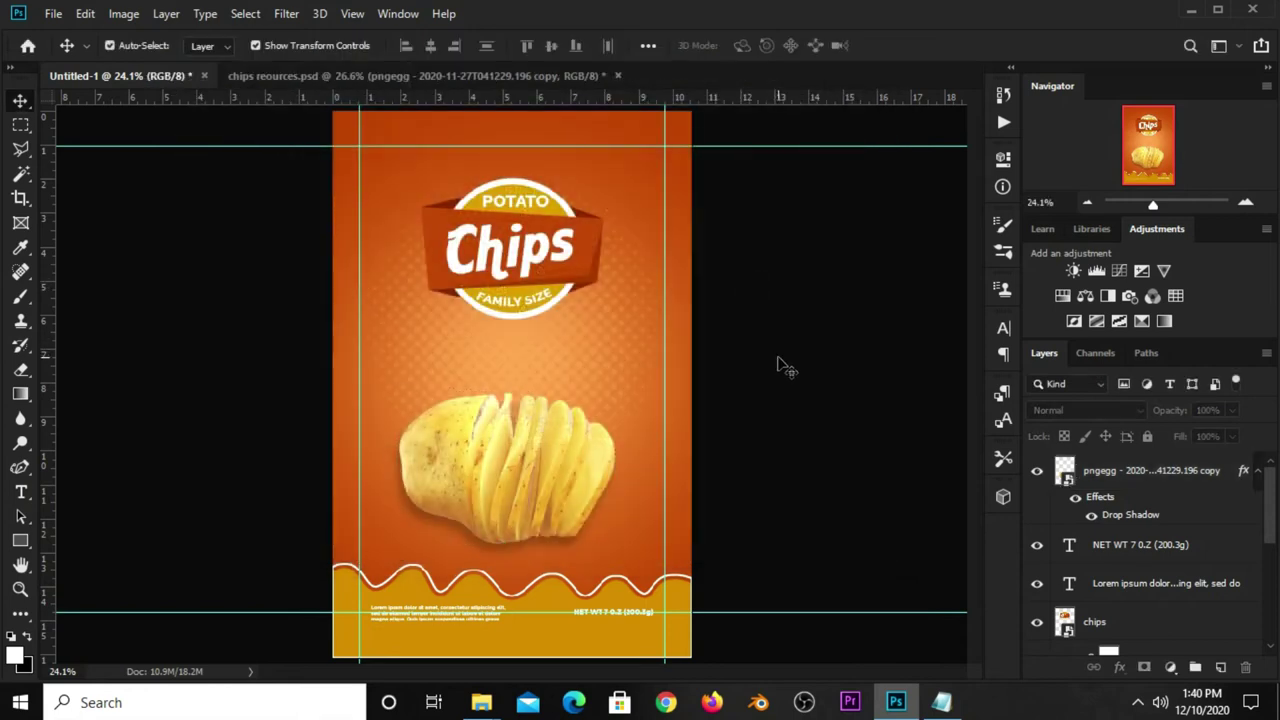
Bring the right-hand chip, sclice 2, into Untitled-1 and position it at the top-right corner
click(477, 76)
click(608, 376)
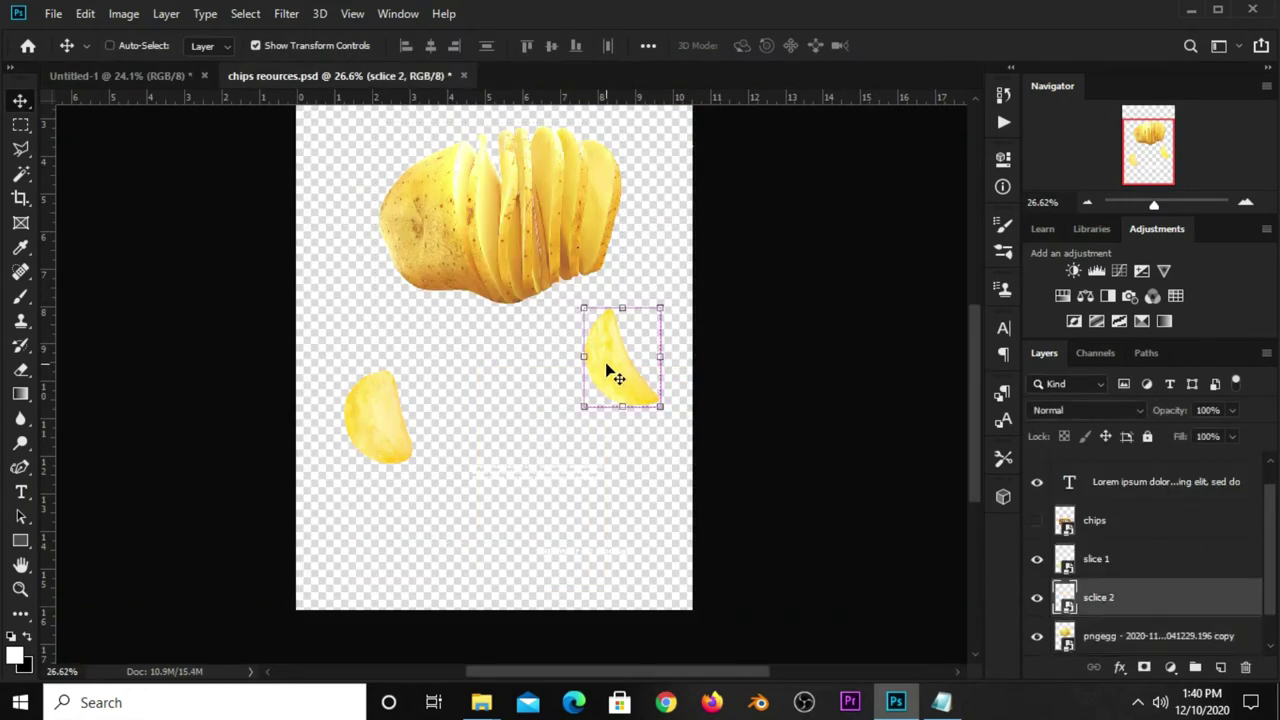
click(150, 76)
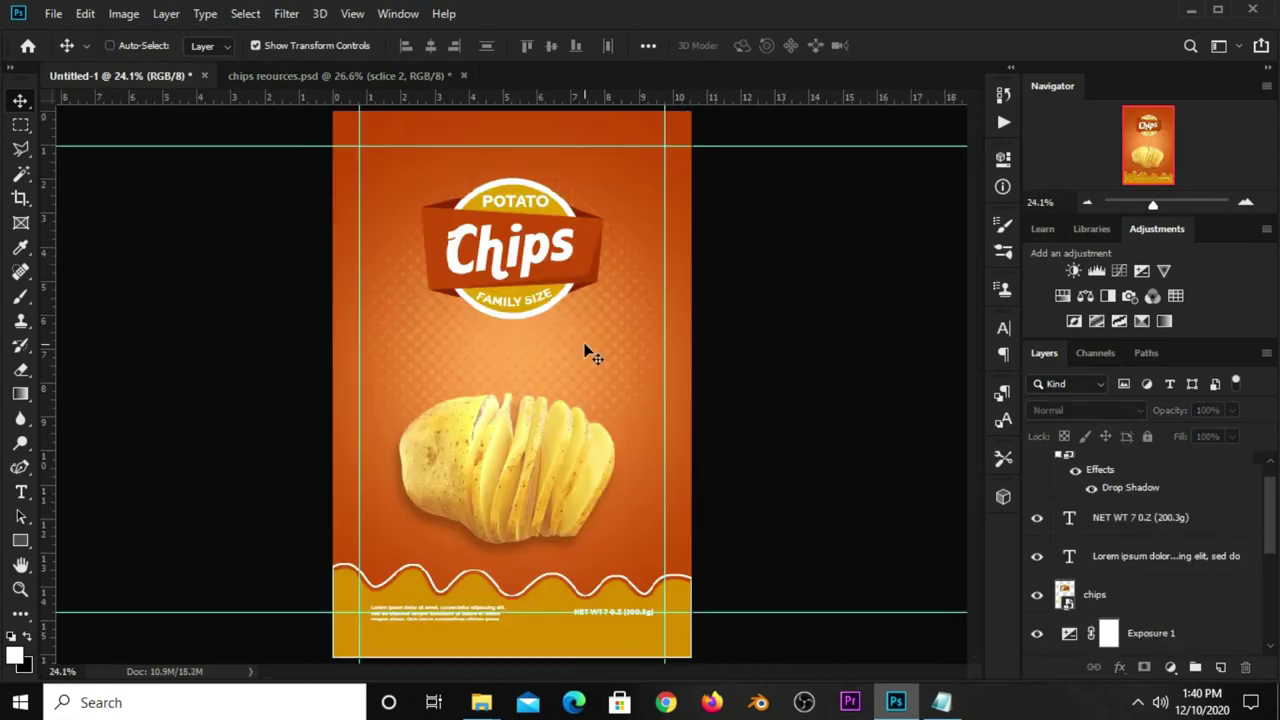
drag(590, 355, 575, 360)
key(ctrl+t)
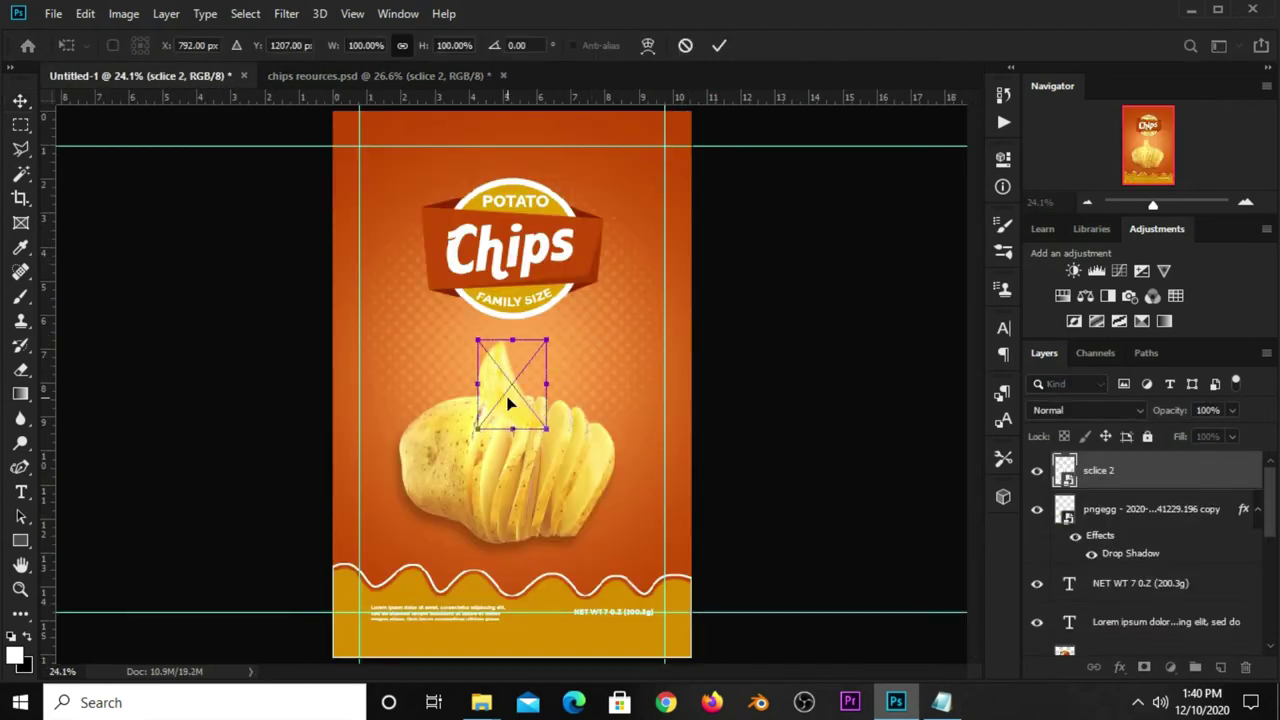
mouse_move(506, 420)
mouse_down()
mouse_move(580, 380)
mouse_move(650, 204)
mouse_up()
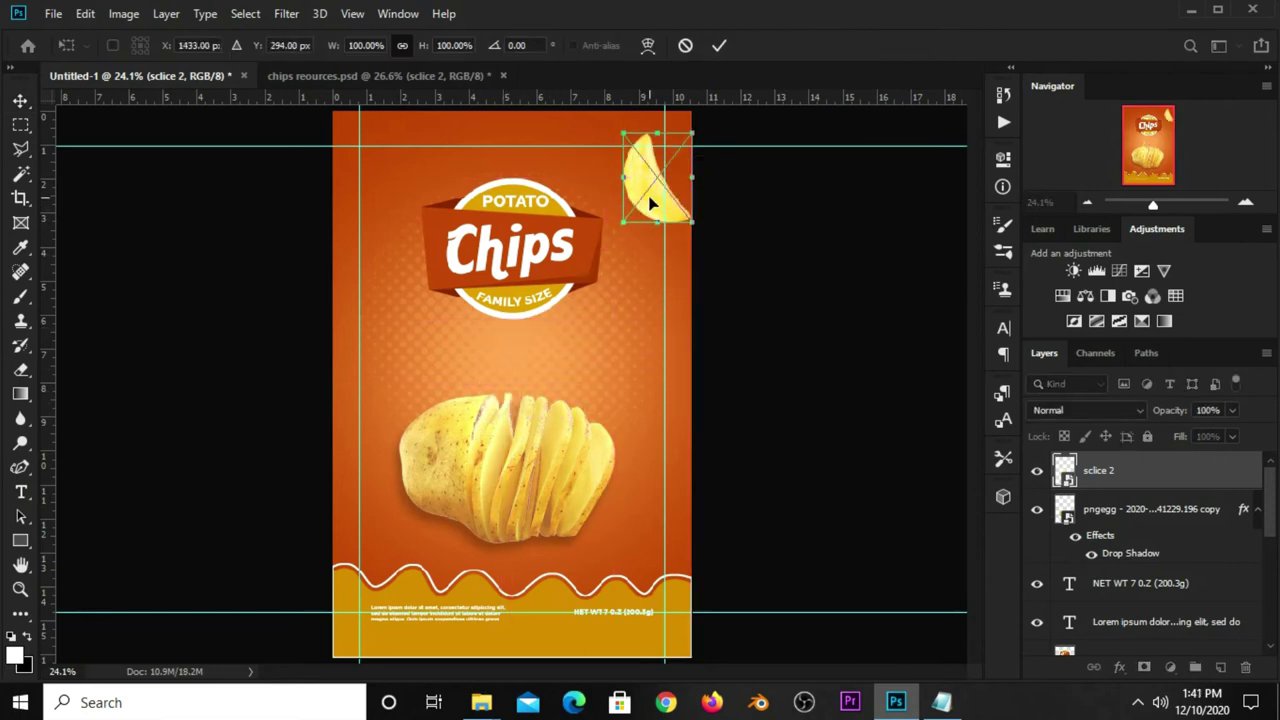
key(shift+Left)
key(shift+Left)
key(shift+Left)
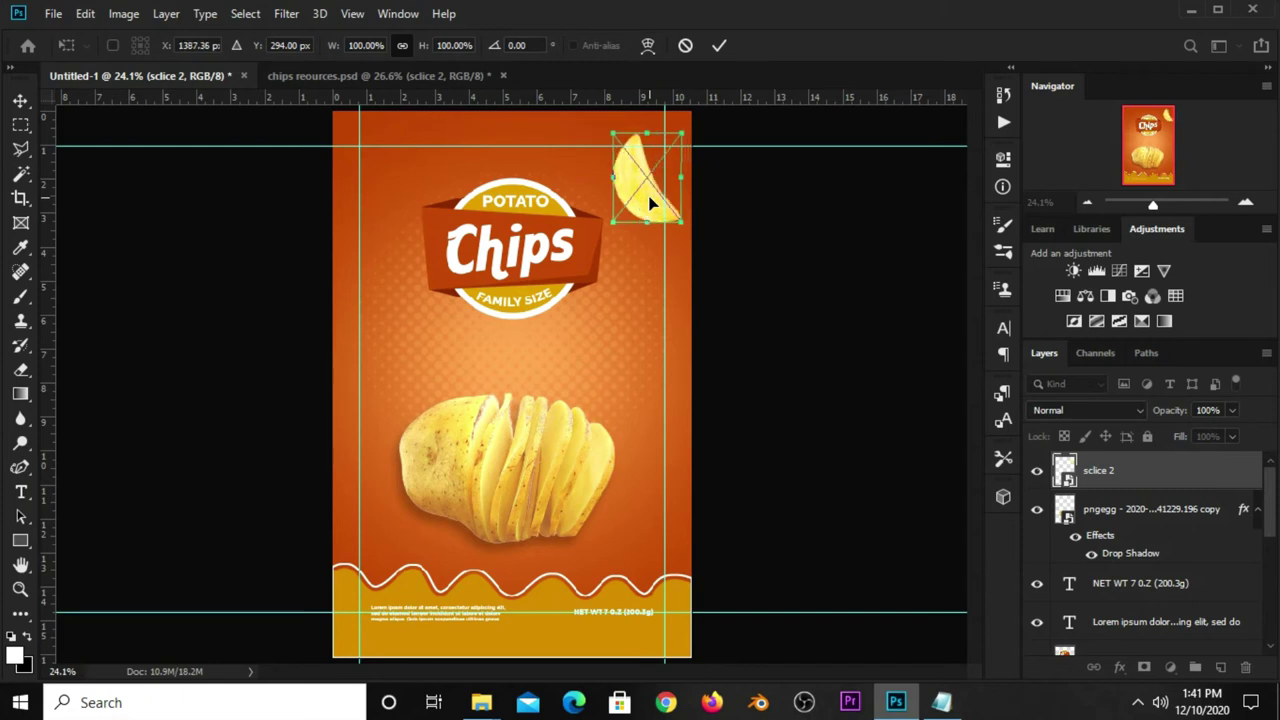
key(Return)
key(shift+Right)
key(shift+Right)
key(shift+Right)
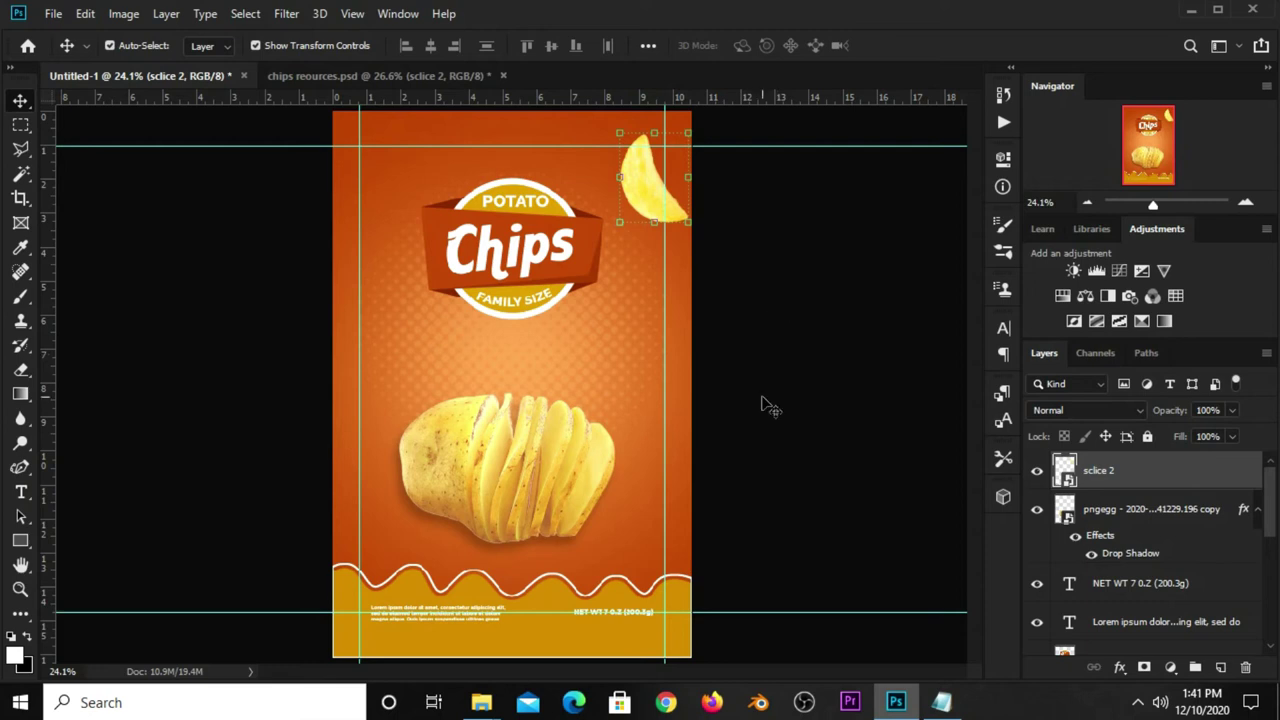
click(1036, 470)
Give the chip a drop shadow with distance 21, then return to chips resources.psd
click(1125, 668)
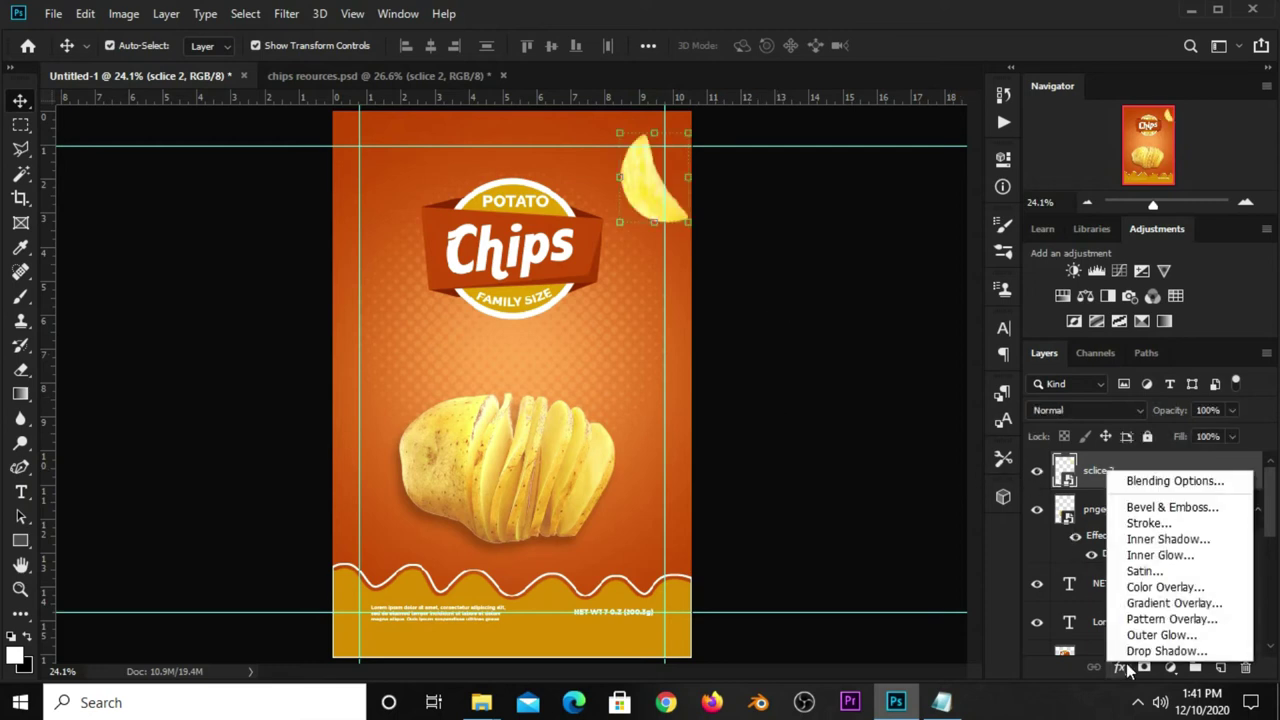
click(1165, 486)
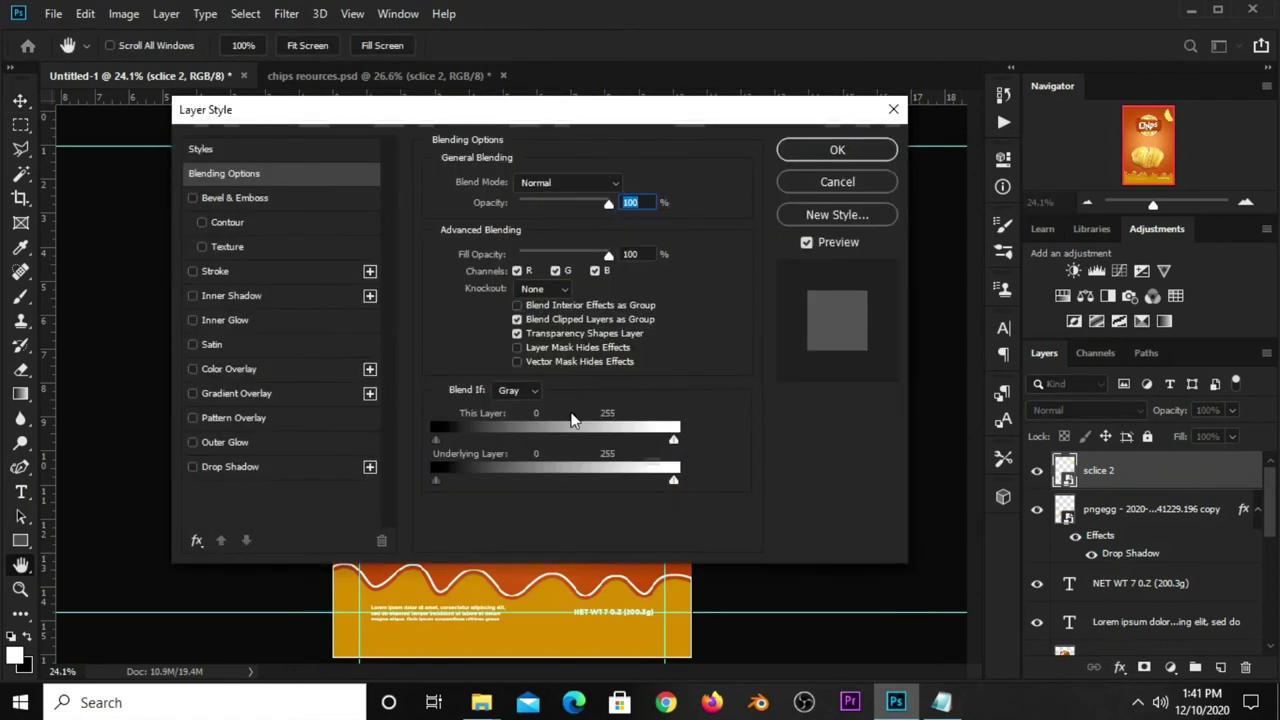
click(255, 472)
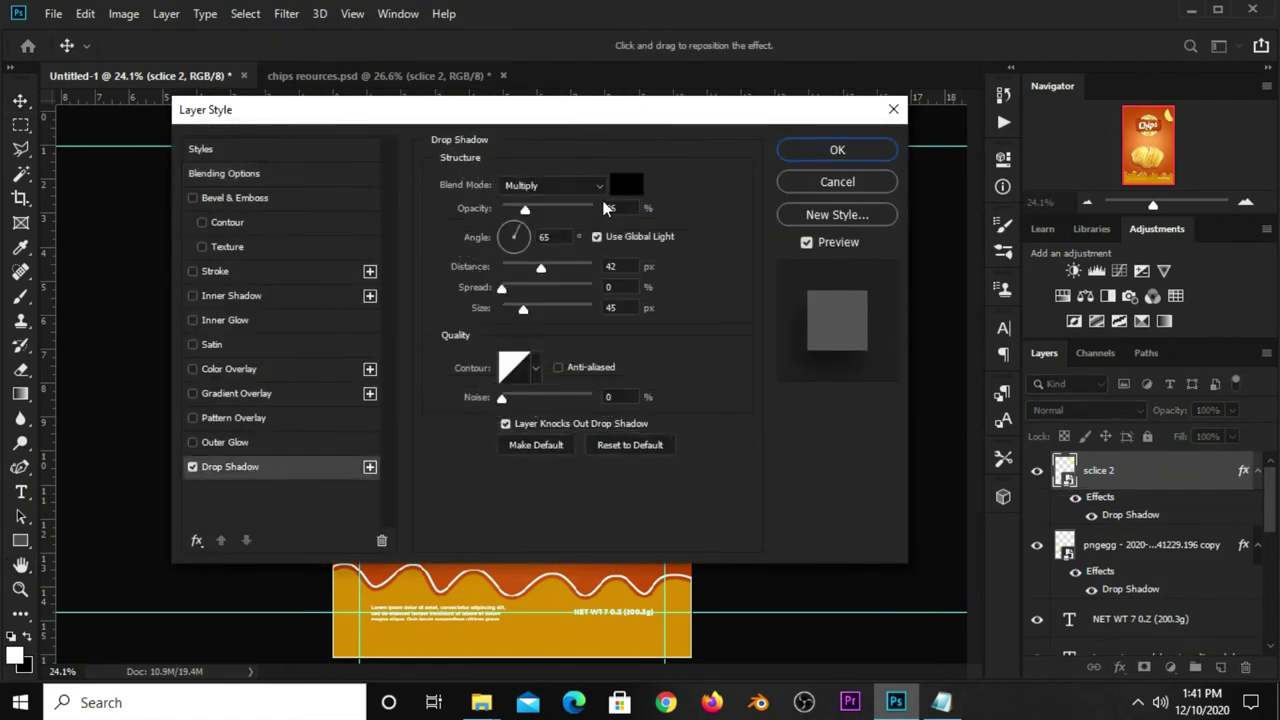
key(Tab)
key(Tab)
text(21)
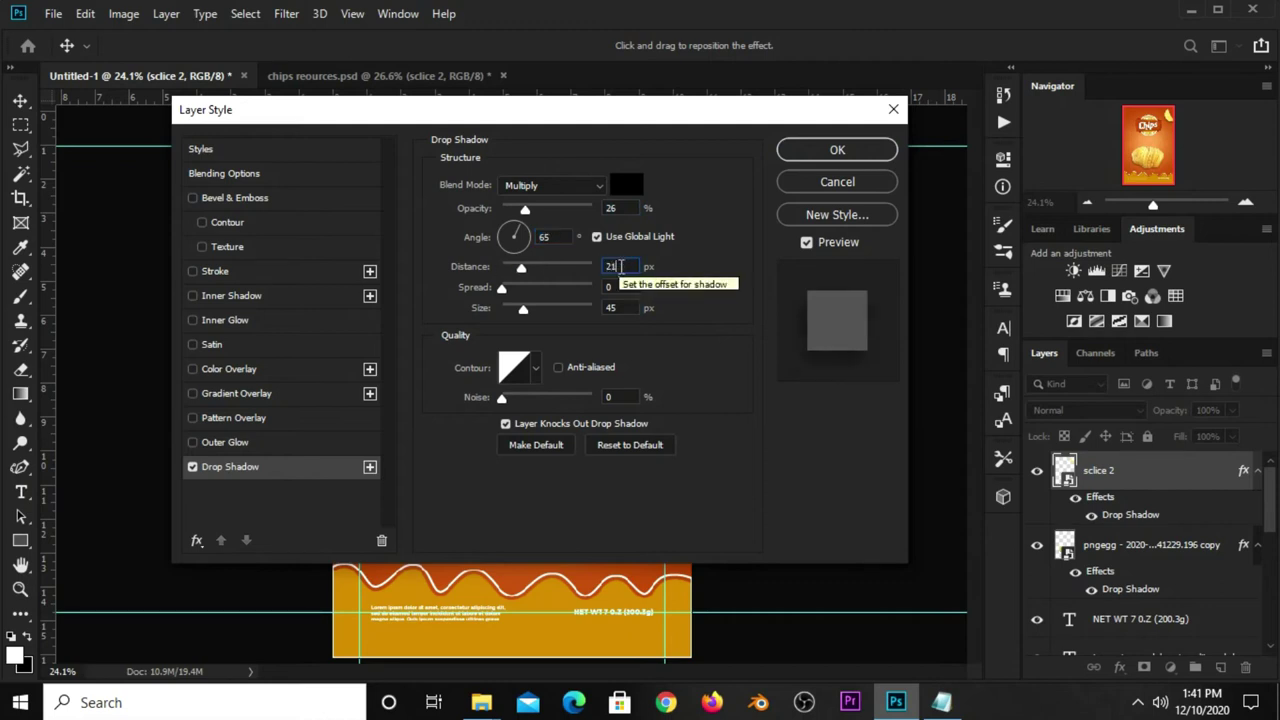
key(Tab)
key(Tab)
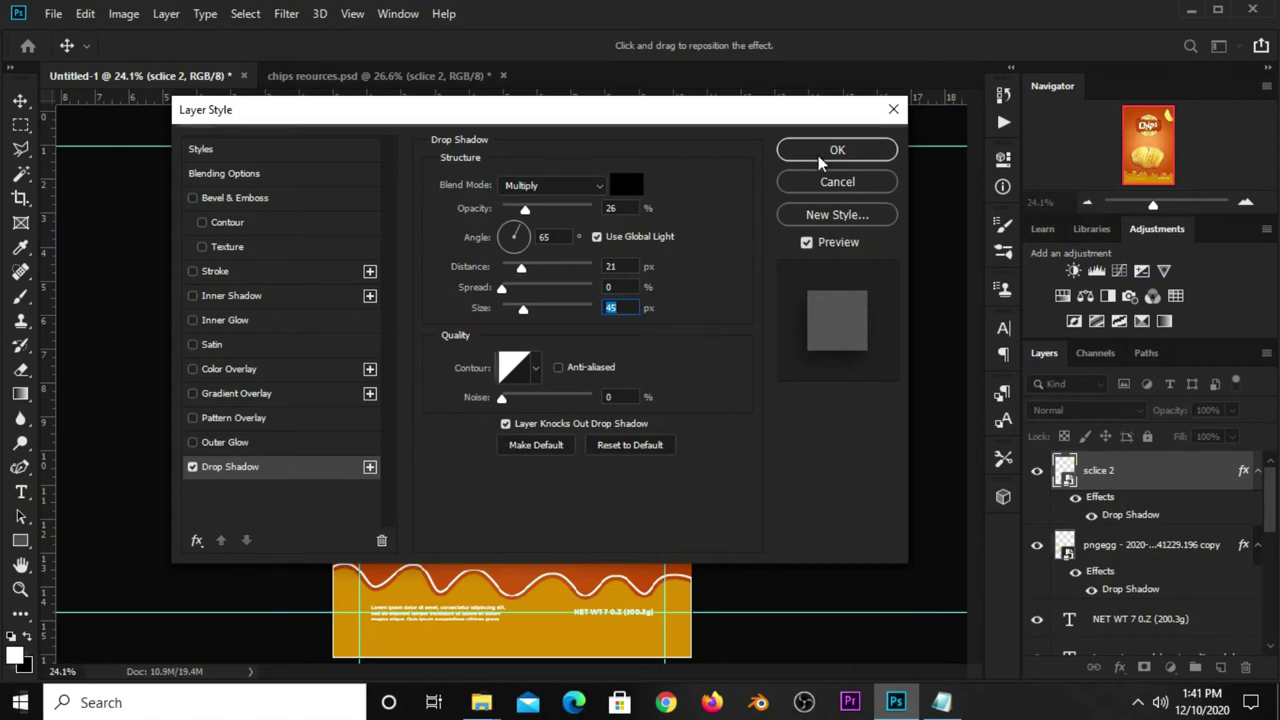
click(837, 150)
click(330, 76)
click(392, 420)
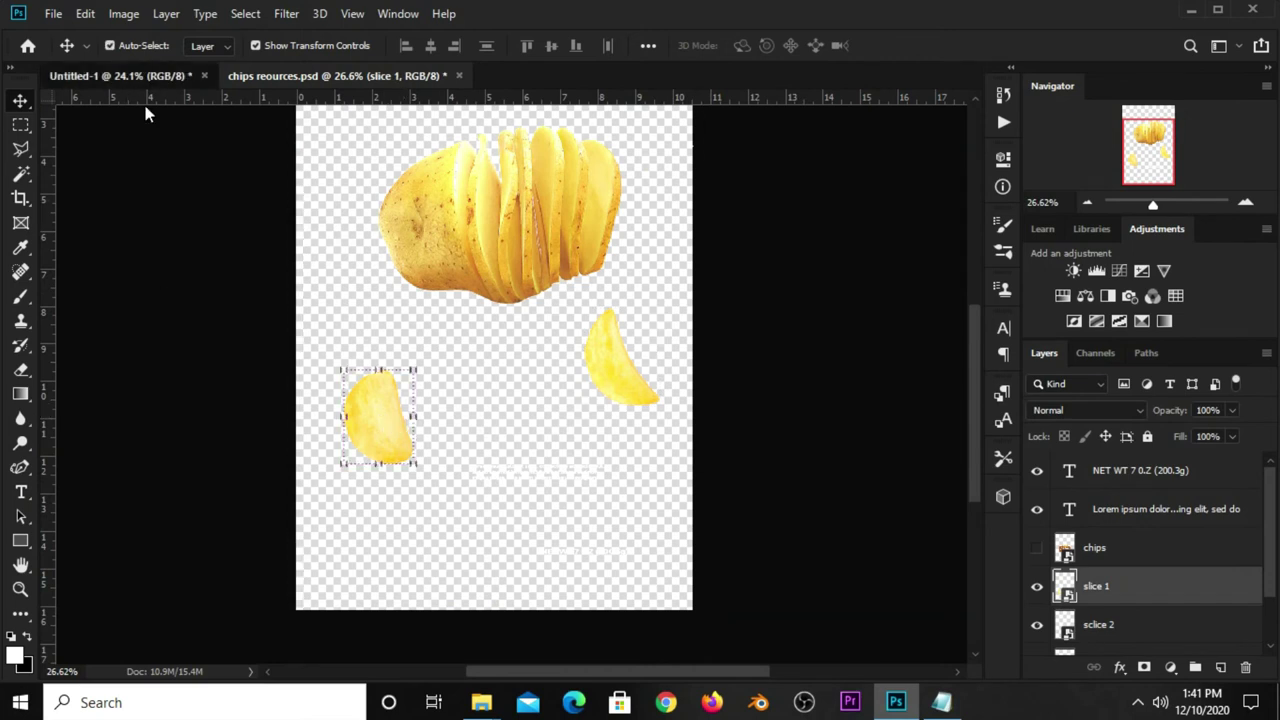
Place slice 1 at the package's left edge and paste sclice 2's drop shadow style onto it
mouse_move(145, 113)
mouse_down()
mouse_move(512, 383)
mouse_move(356, 325)
mouse_up()
key(ctrl+t)
key(Return)
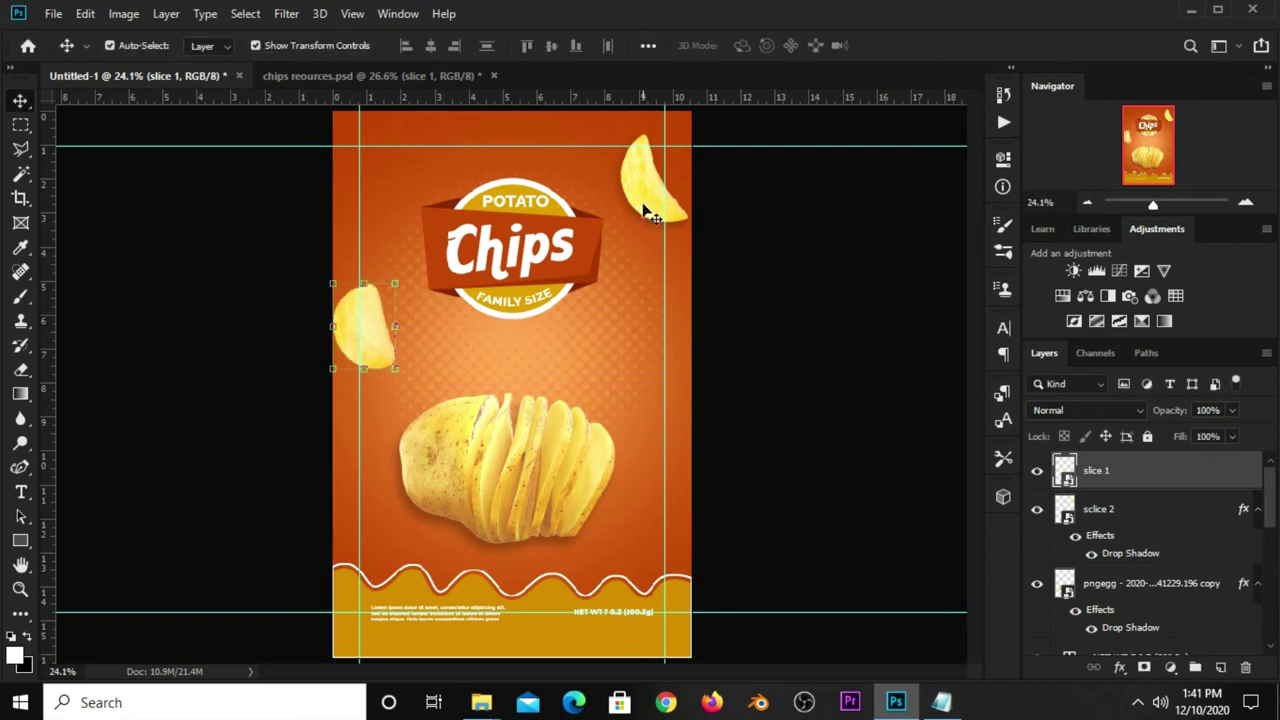
click(645, 213)
click(1037, 512)
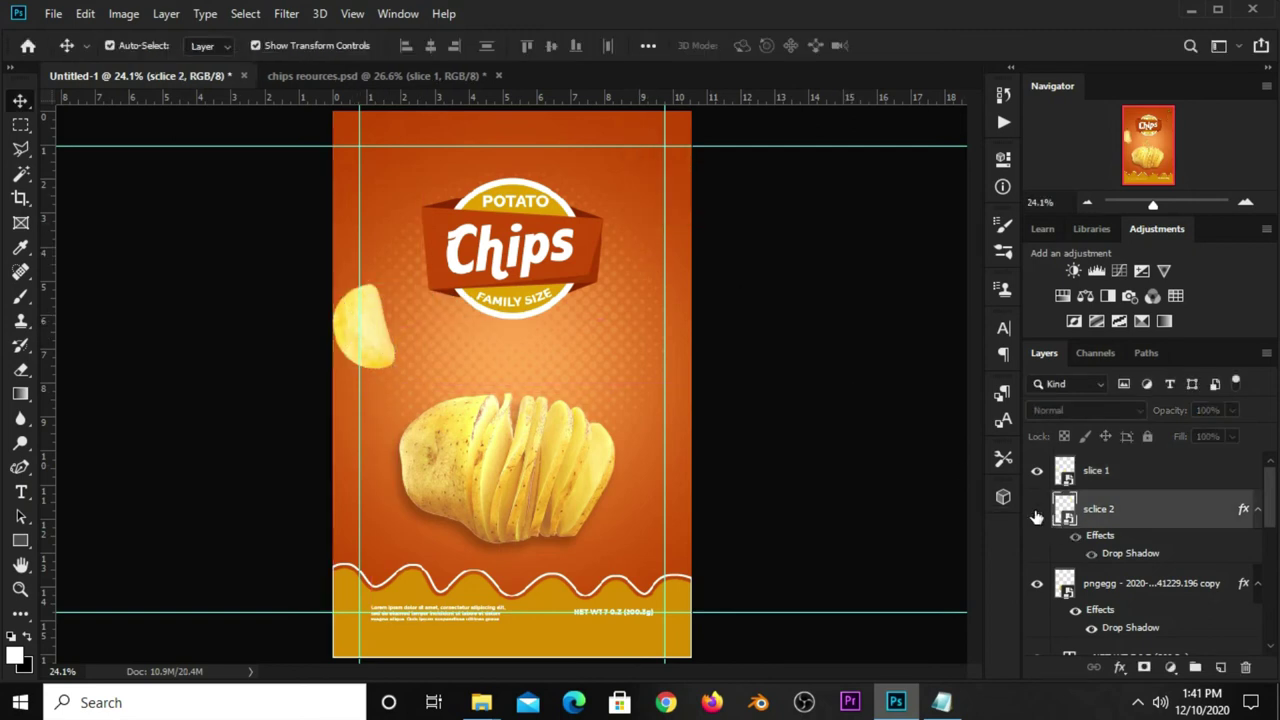
right_click(1100, 516)
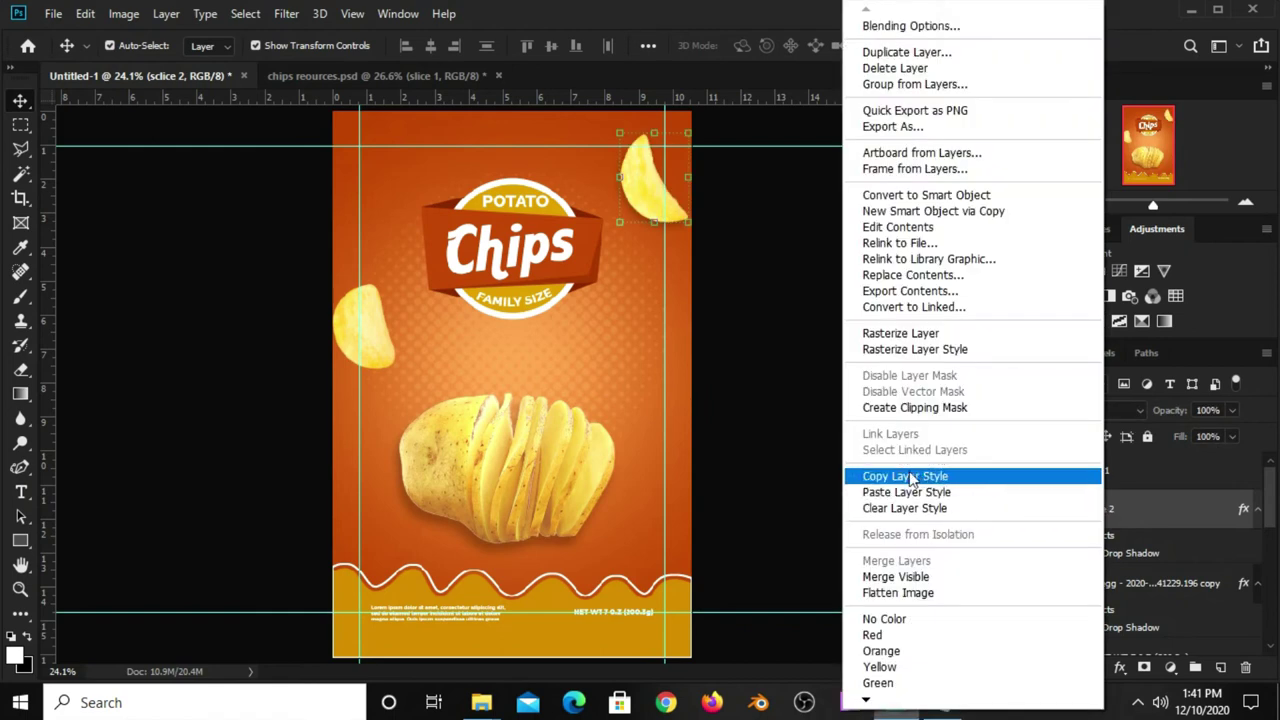
click(917, 478)
click(1143, 478)
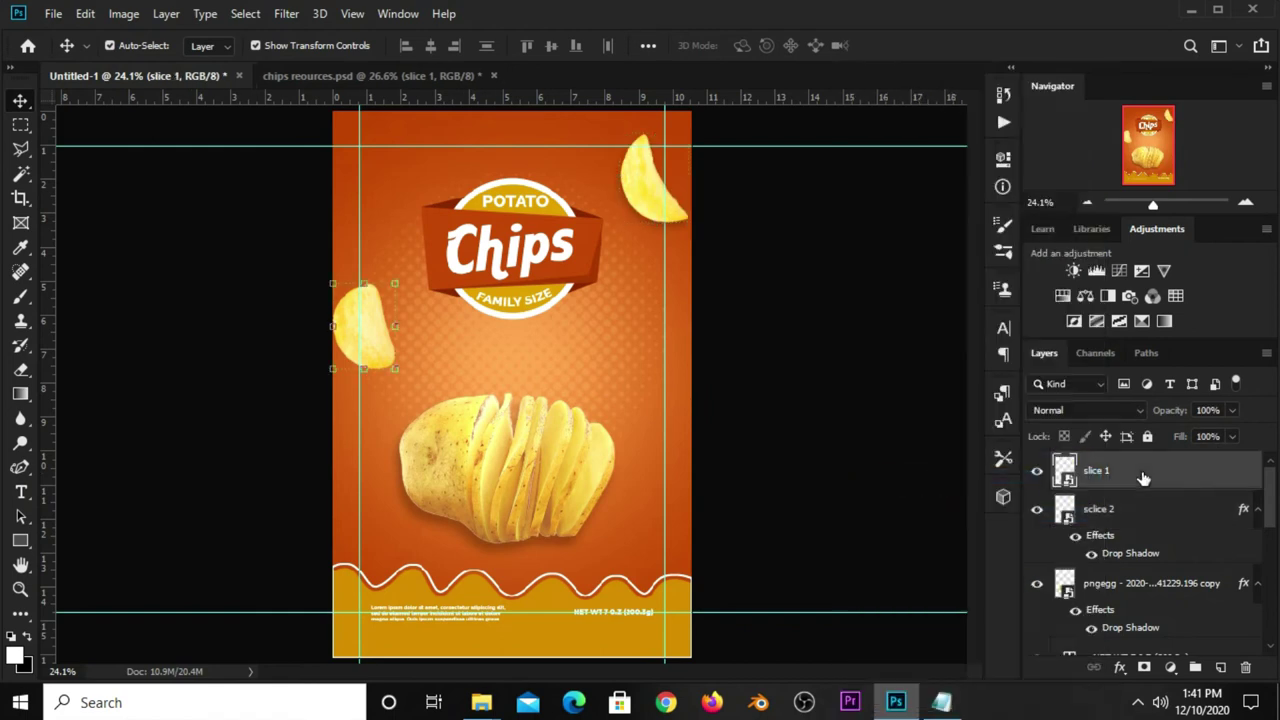
right_click(1144, 480)
click(962, 493)
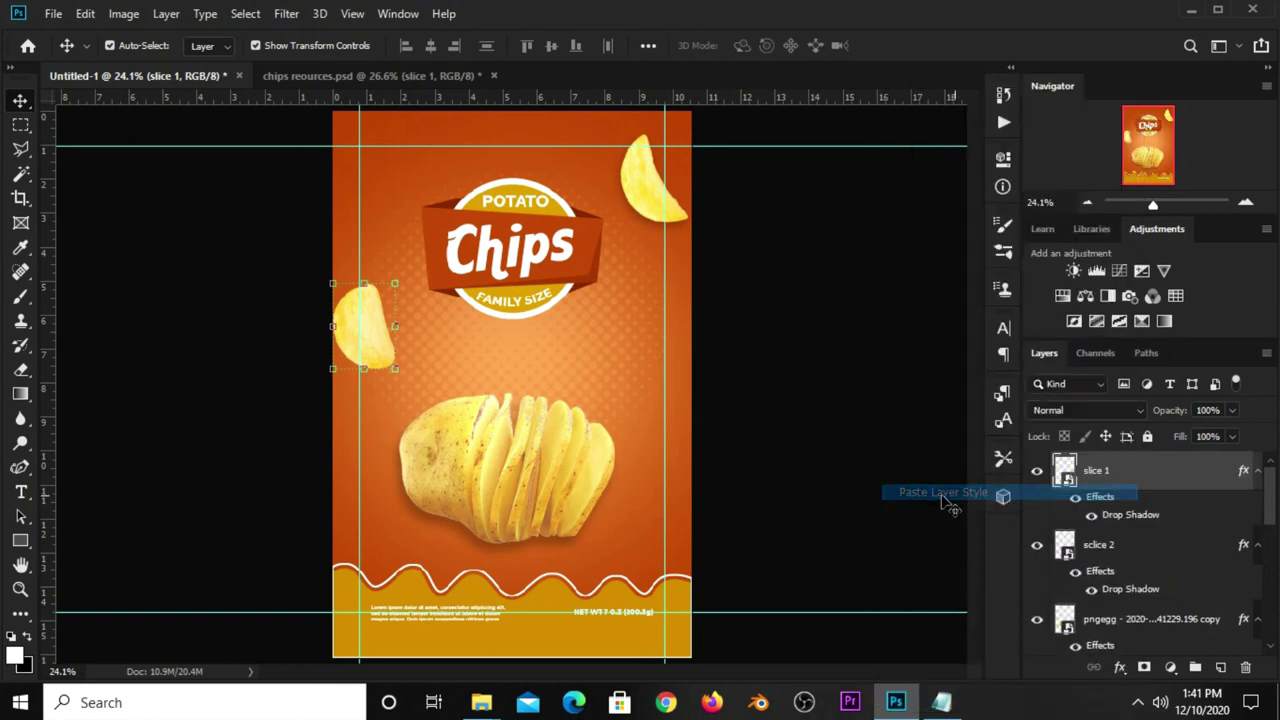
click(853, 445)
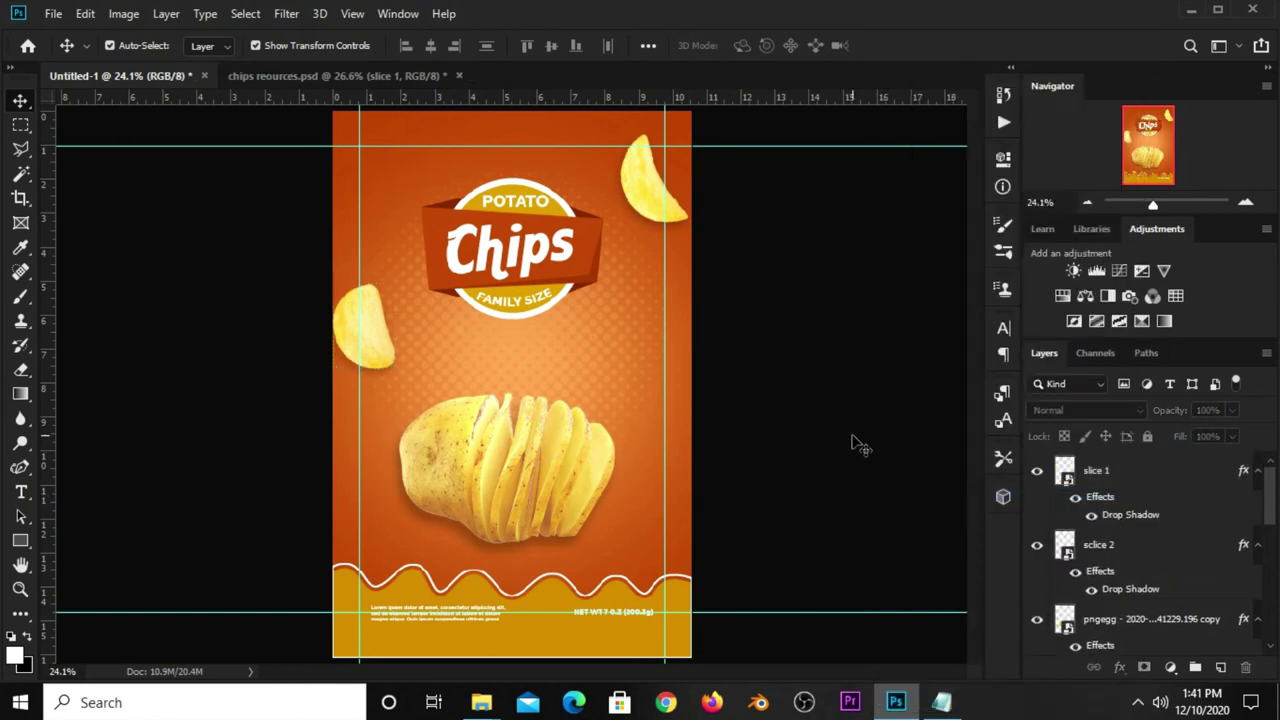
Duplicate slice 1 and rotate the copy onto the package's right side
click(377, 358)
key(ctrl+j)
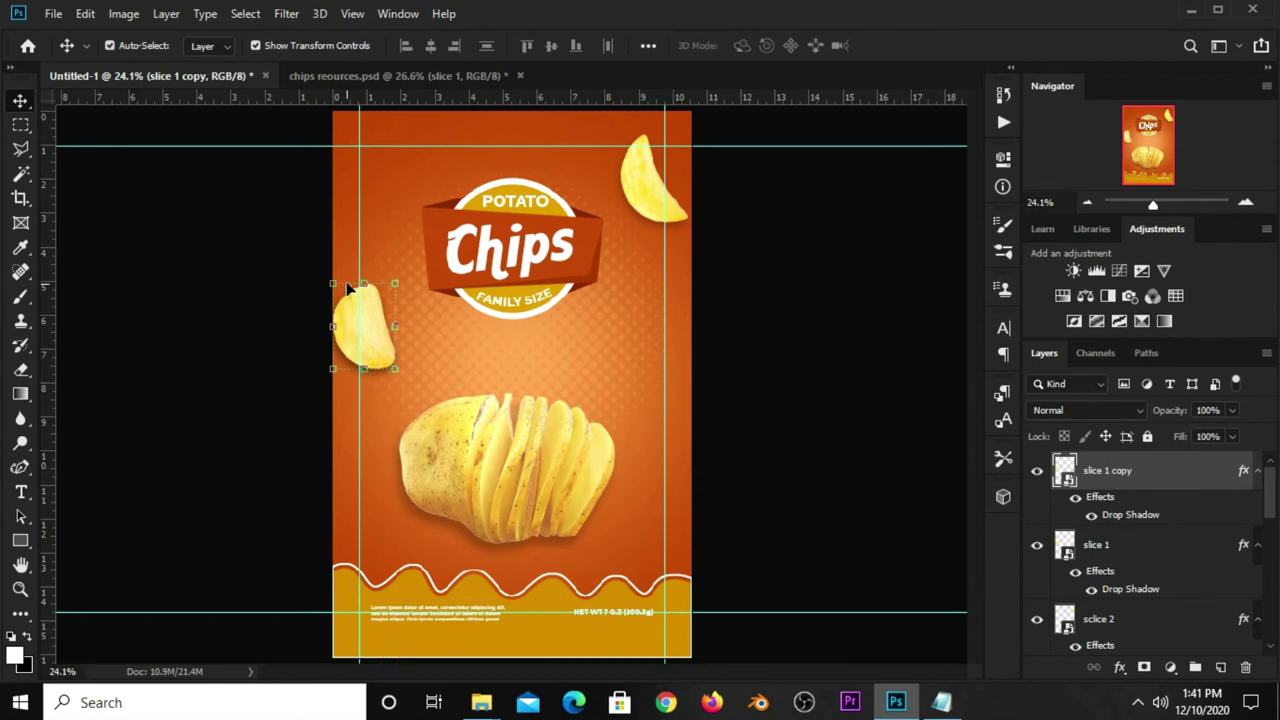
key(ctrl+t)
mouse_move(358, 329)
mouse_down()
mouse_move(645, 345)
mouse_move(612, 362)
mouse_move(648, 368)
mouse_move(652, 384)
mouse_up()
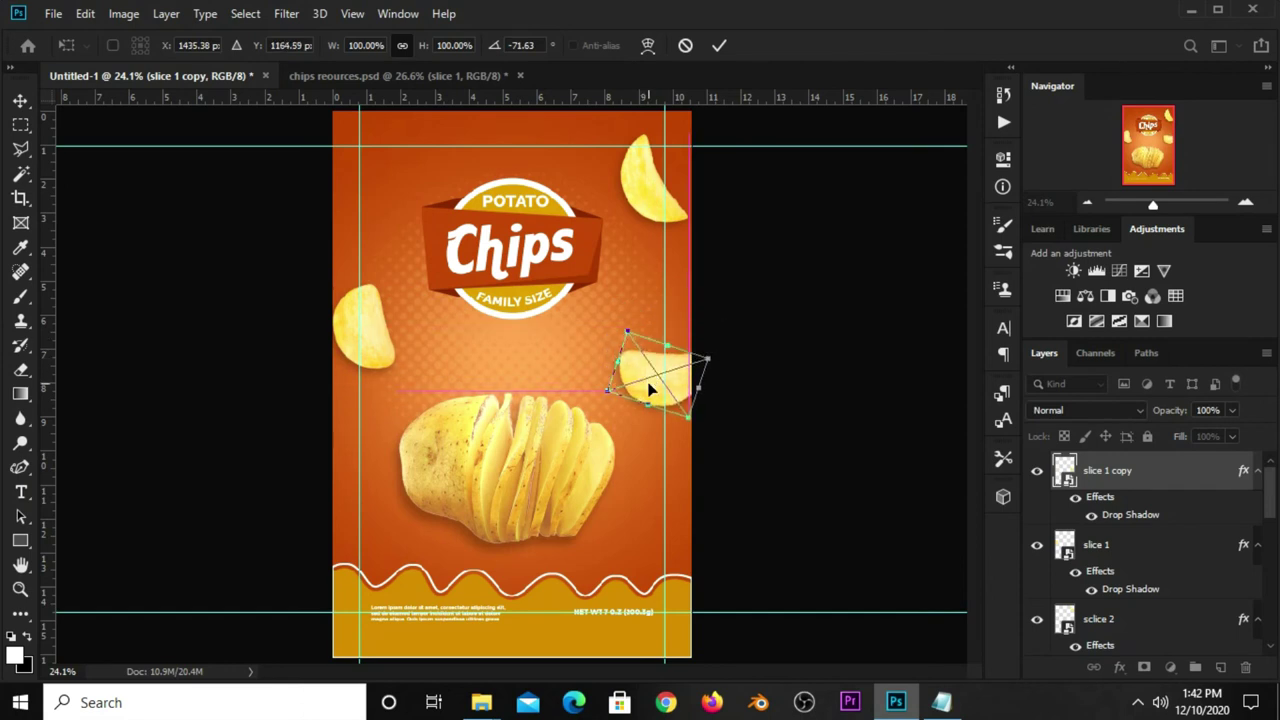
click(717, 46)
click(810, 335)
key(ctrl+minus)
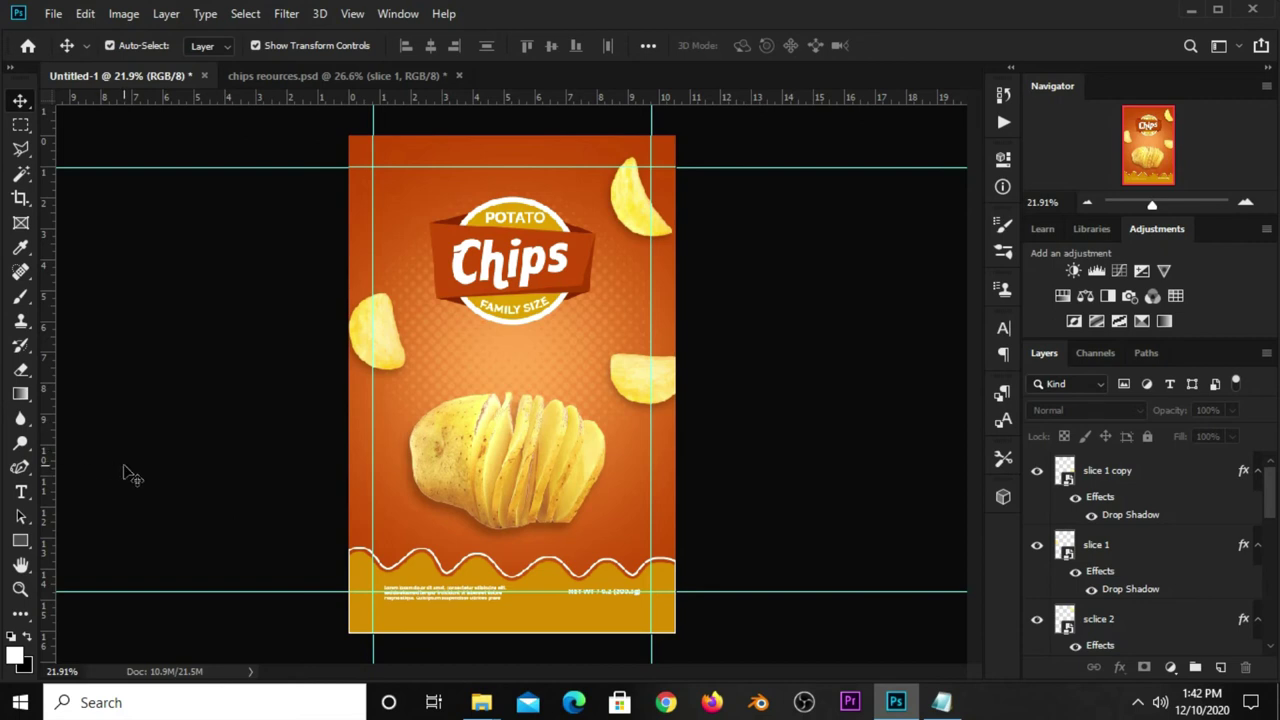
Set the Pen tool to Path mode and add an empty Layer 5
click(20, 467)
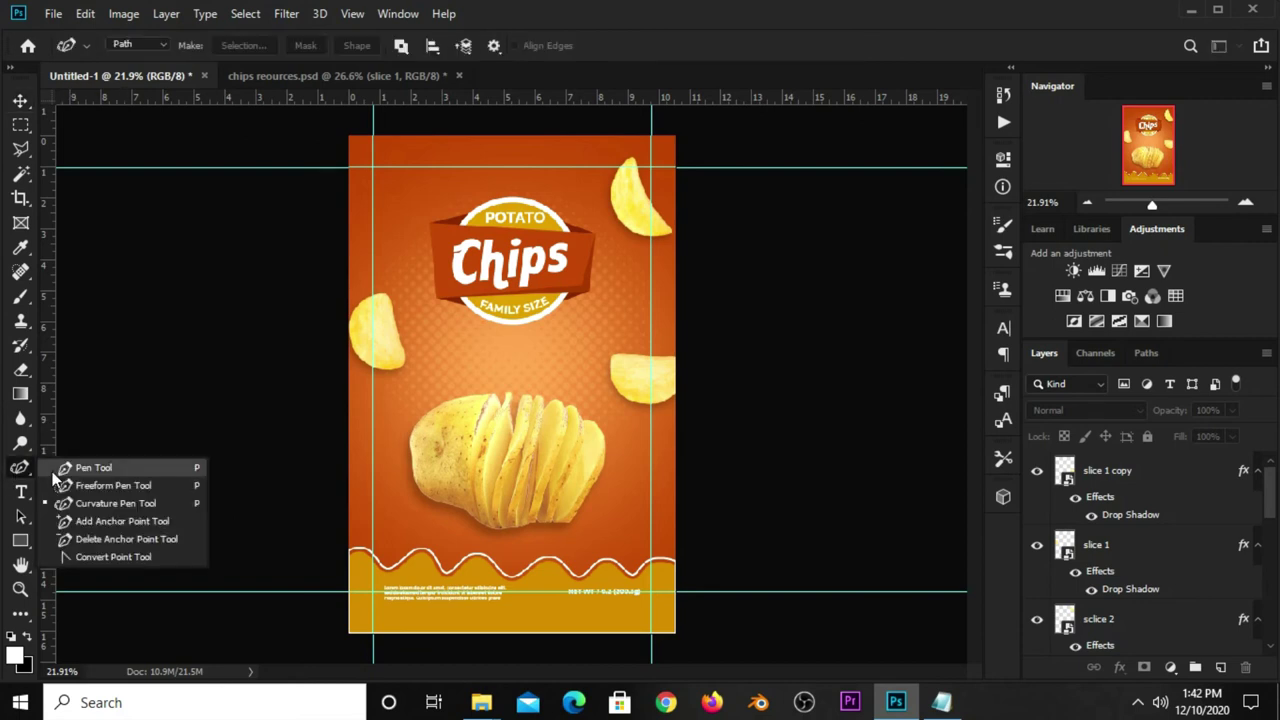
click(58, 470)
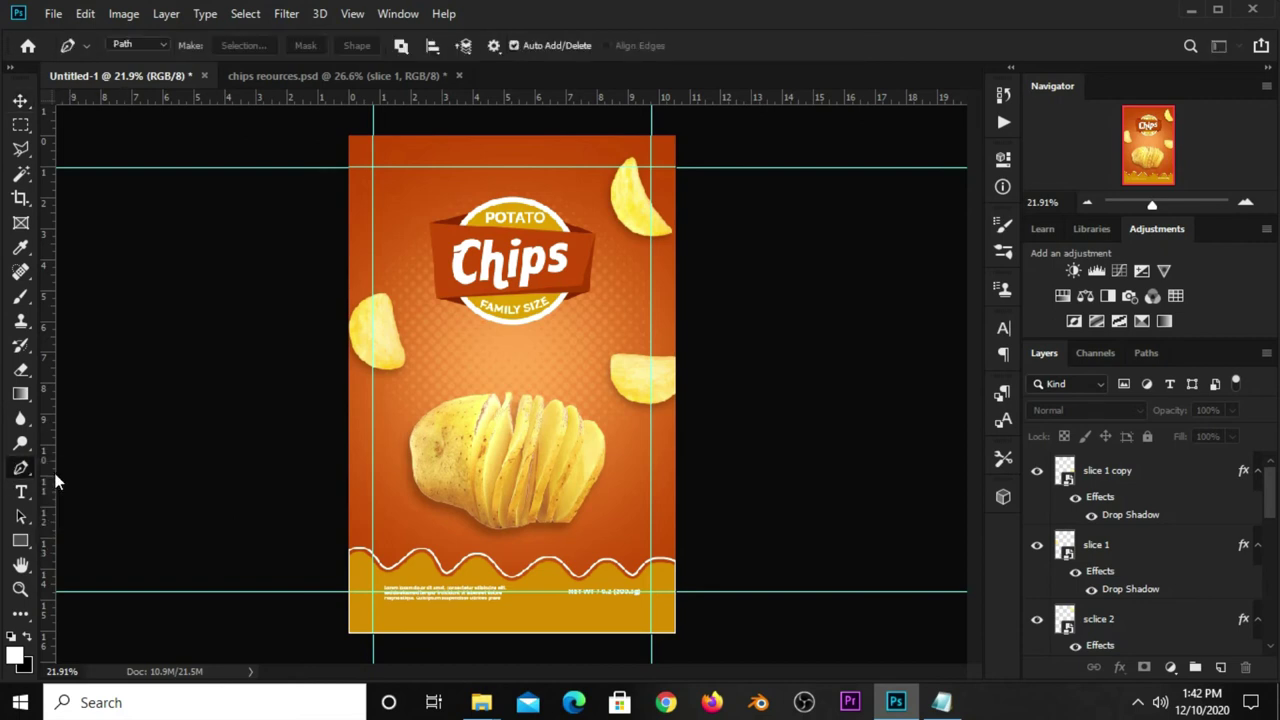
click(1220, 667)
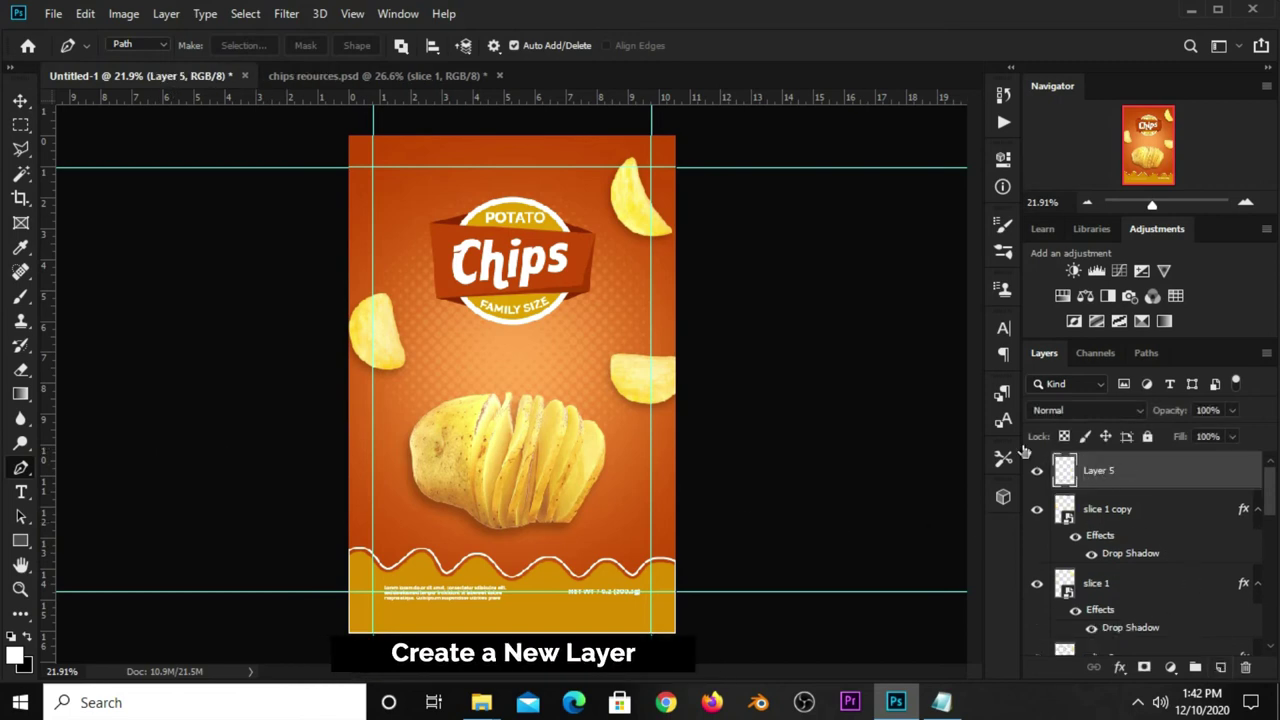
scroll(343, 104, up, 5)
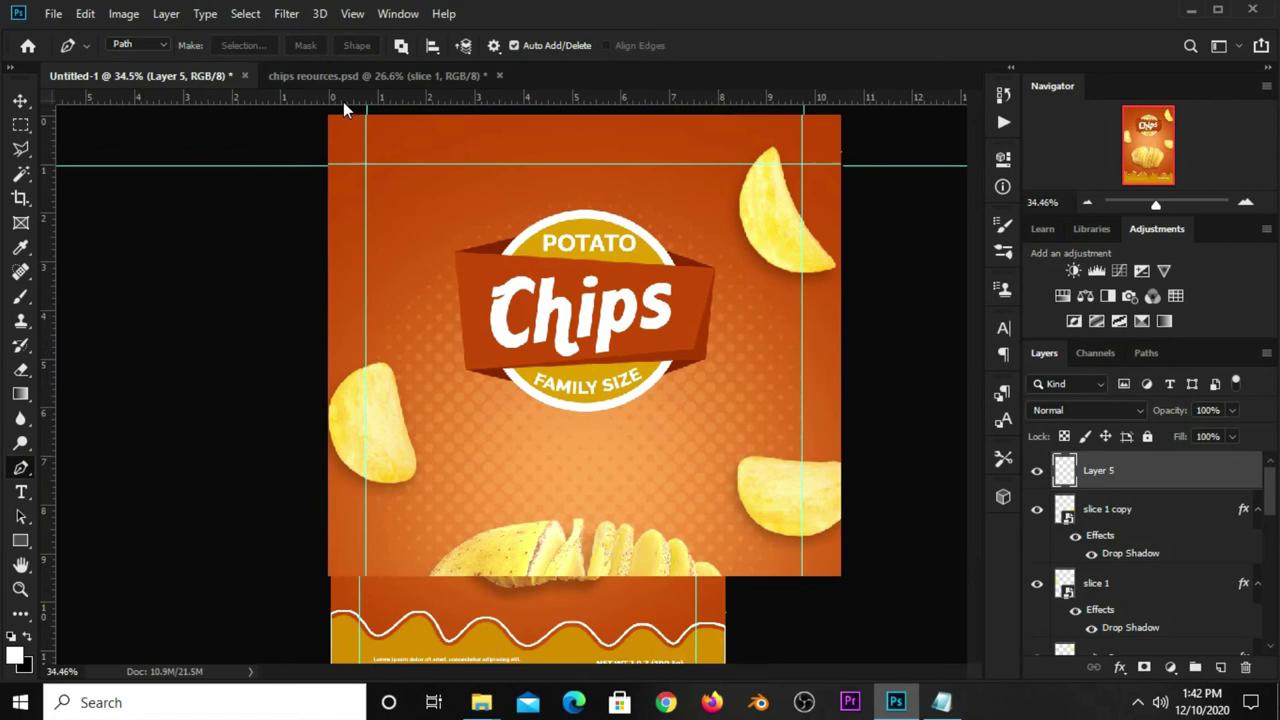
scroll(288, 348, down, 2)
Draw a closed curved path across the package's top-left corner and convert it to a selection
click(336, 323)
mouse_move(460, 231)
mouse_down()
mouse_move(505, 210)
mouse_move(515, 232)
mouse_up()
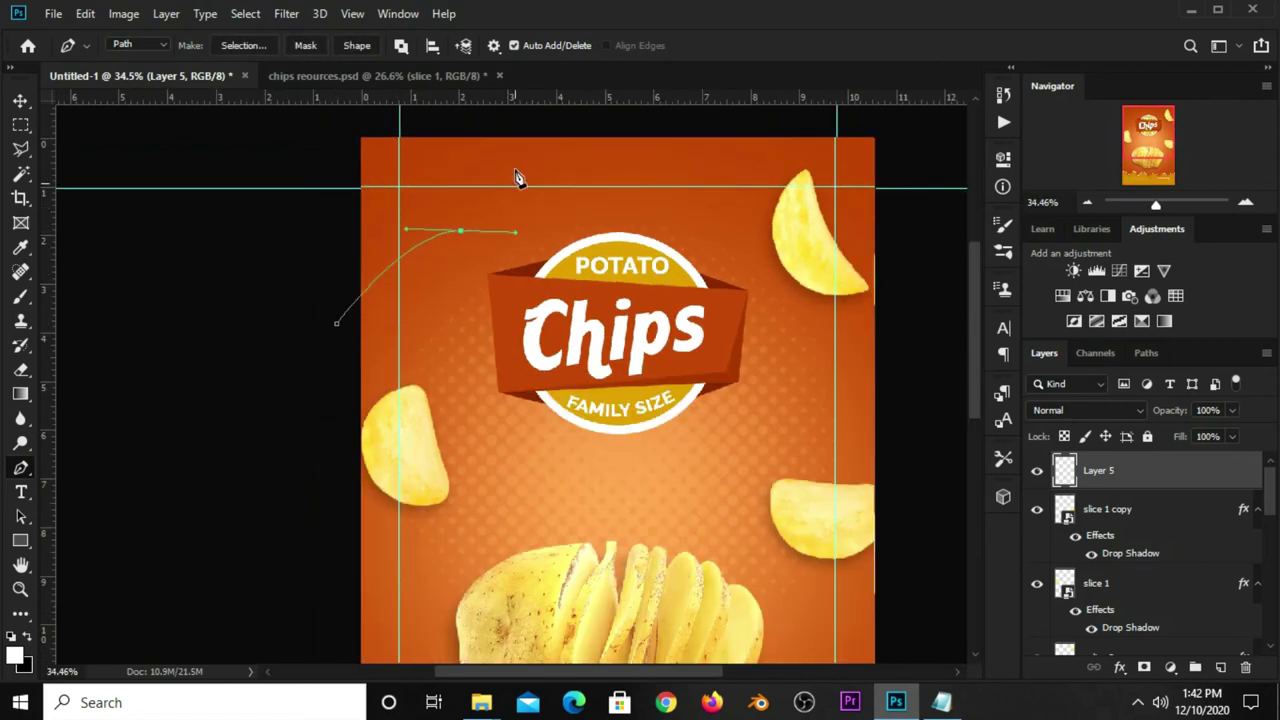
drag(517, 127, 326, 128)
click(336, 324)
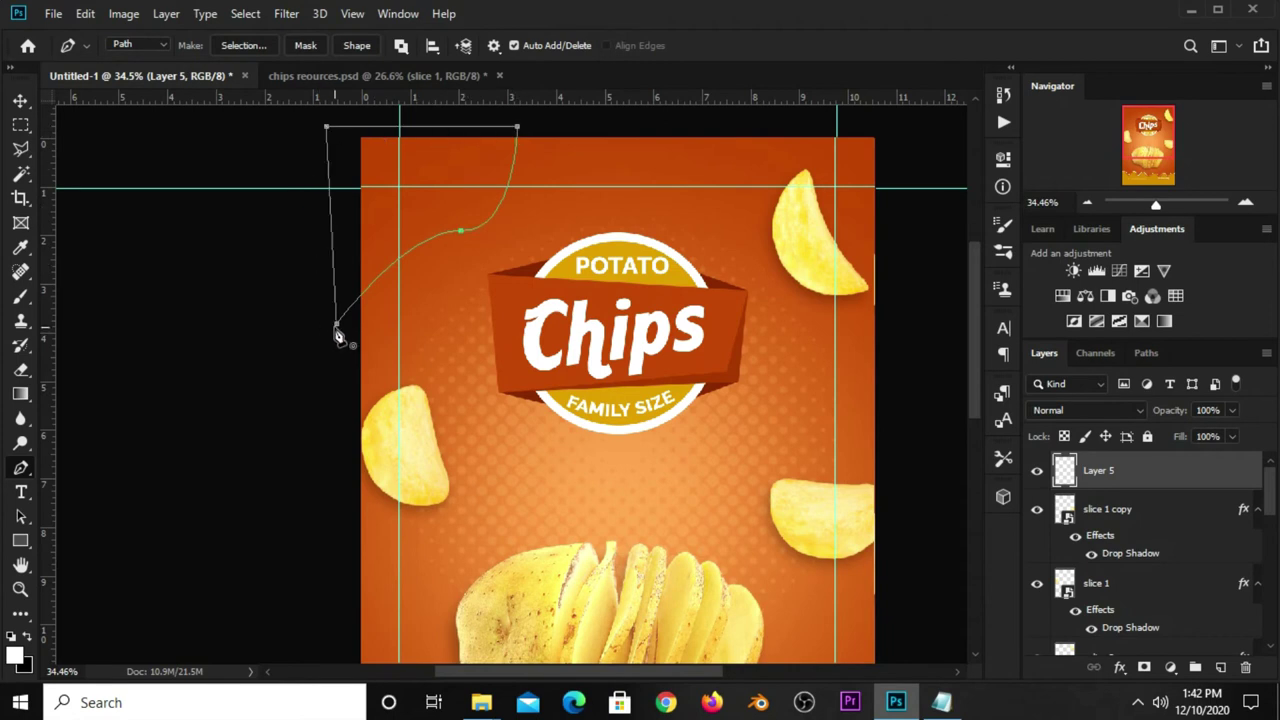
right_click(390, 197)
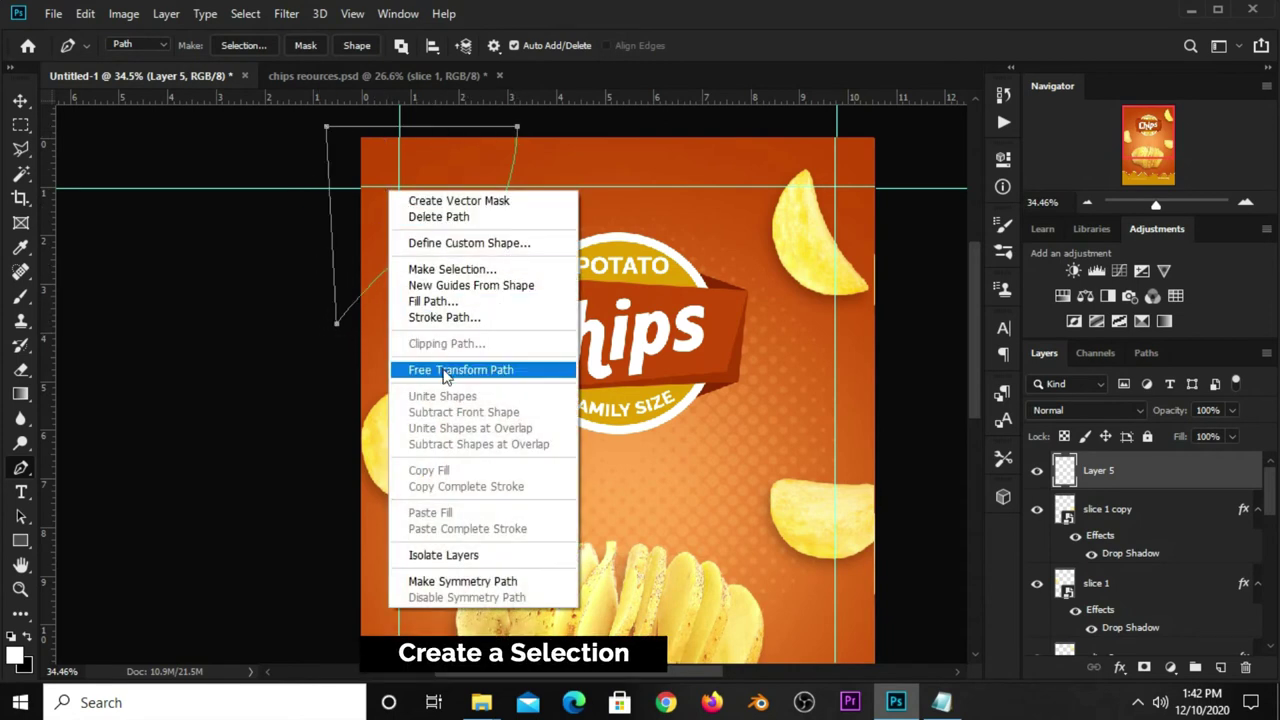
click(447, 276)
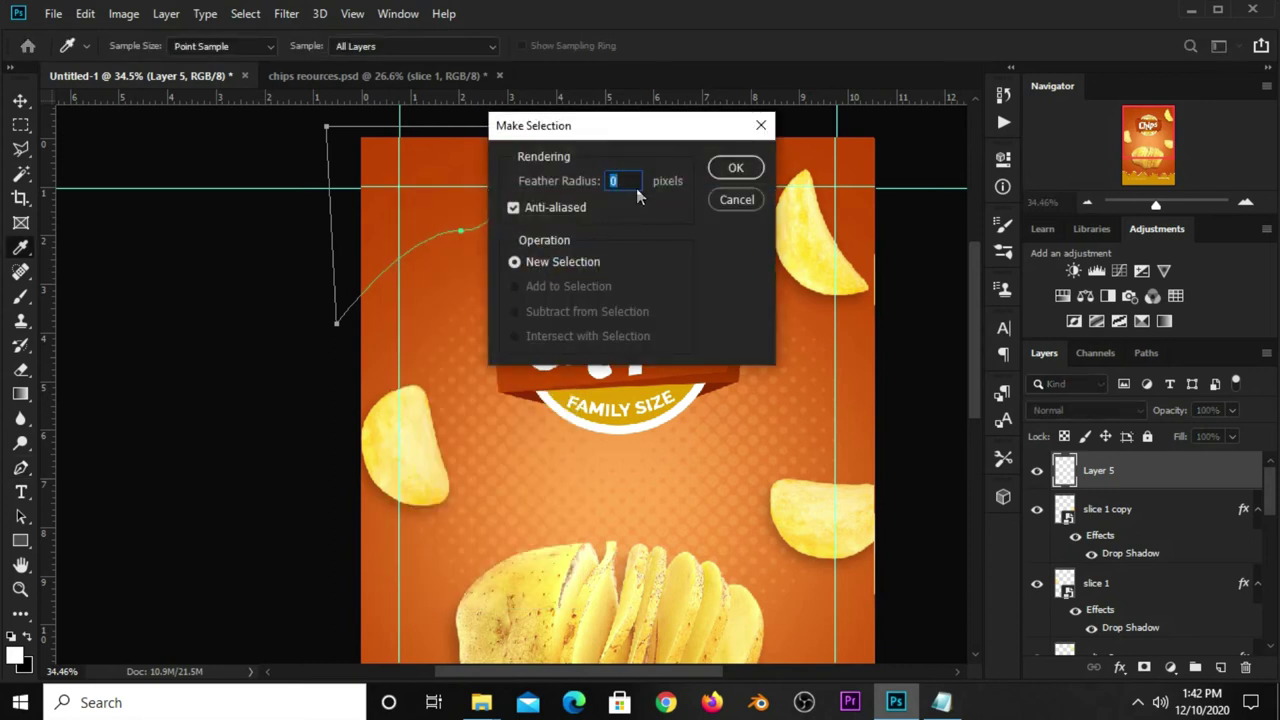
click(736, 168)
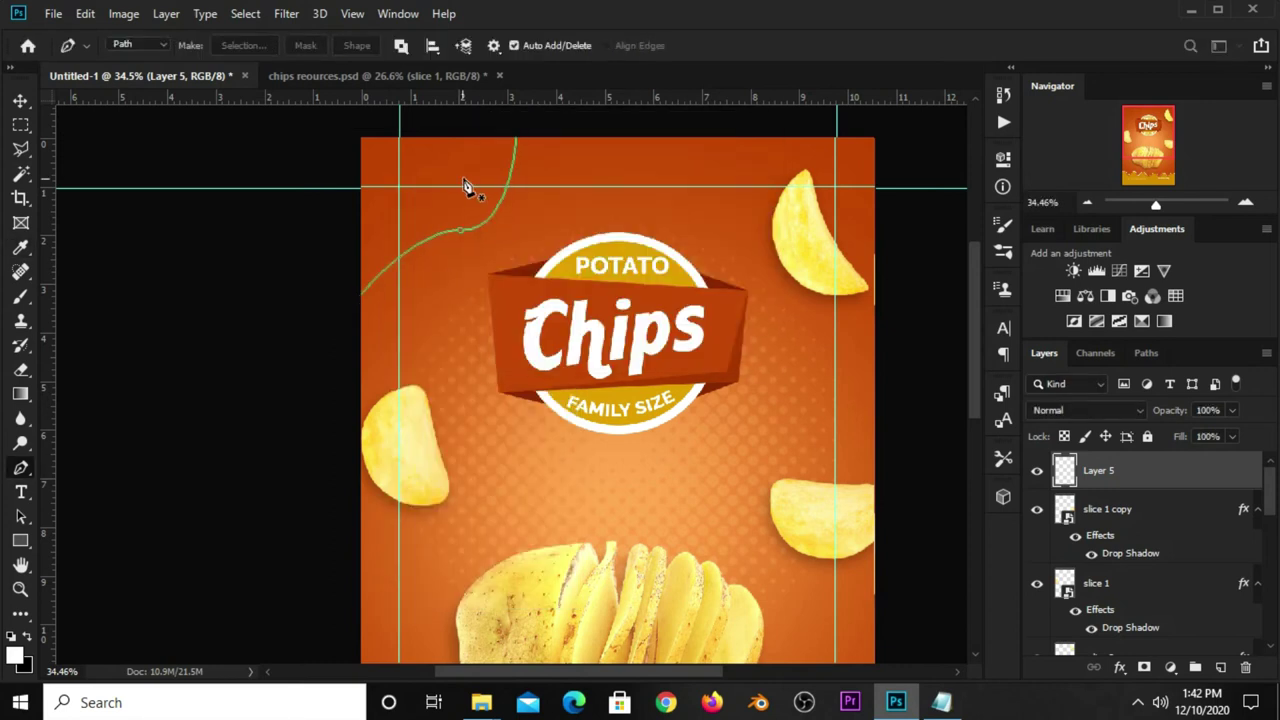
click(20, 124)
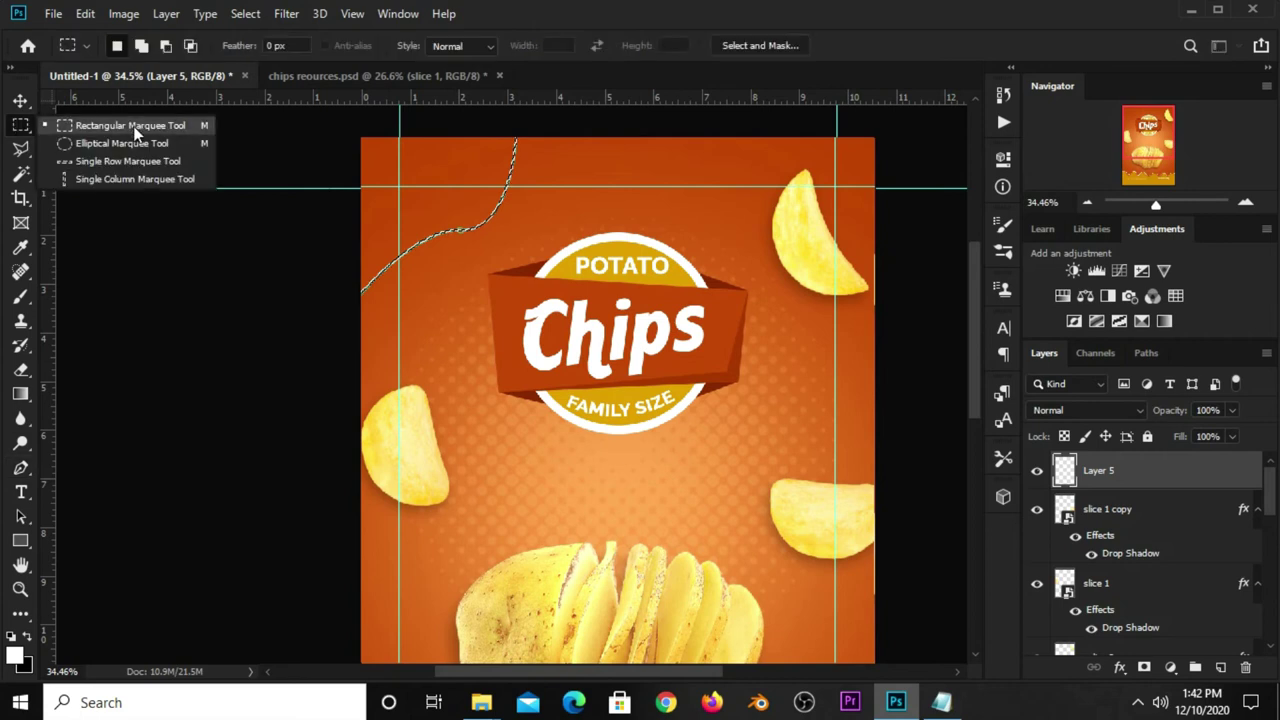
click(110, 125)
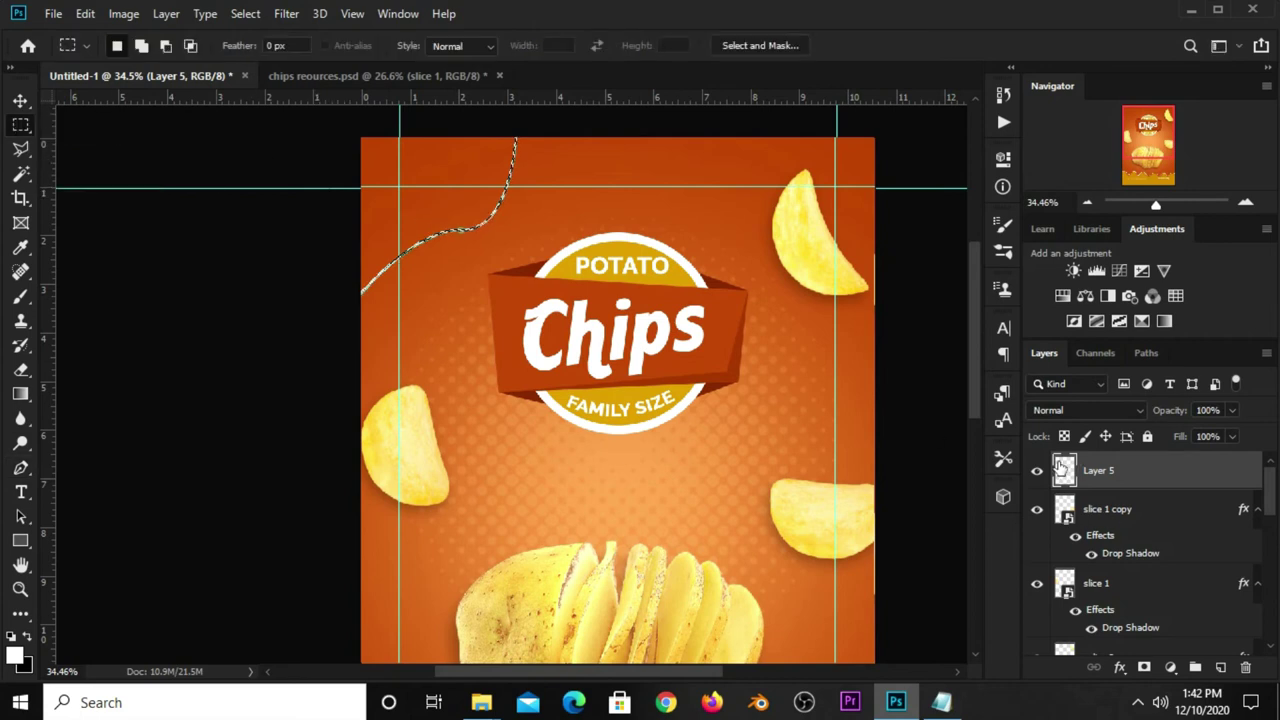
Fill the curved selection on Layer 5 with colour d3990a and clear the selection
right_click(441, 212)
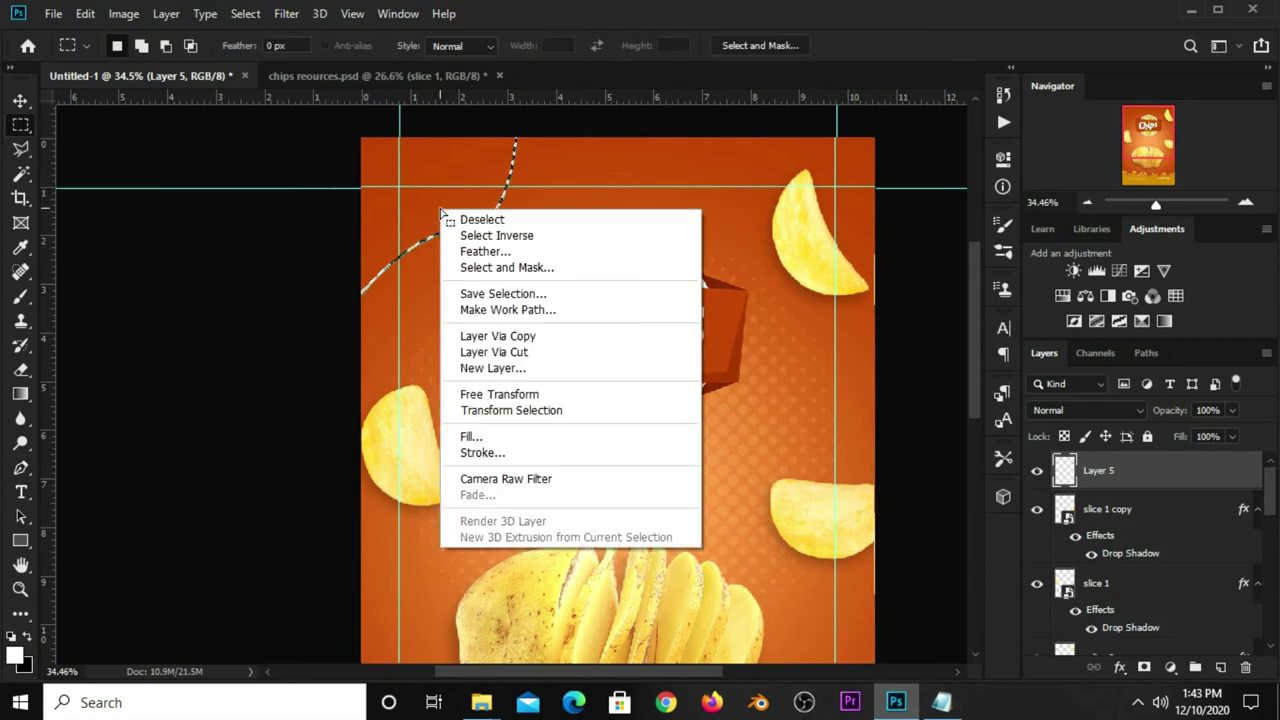
click(495, 441)
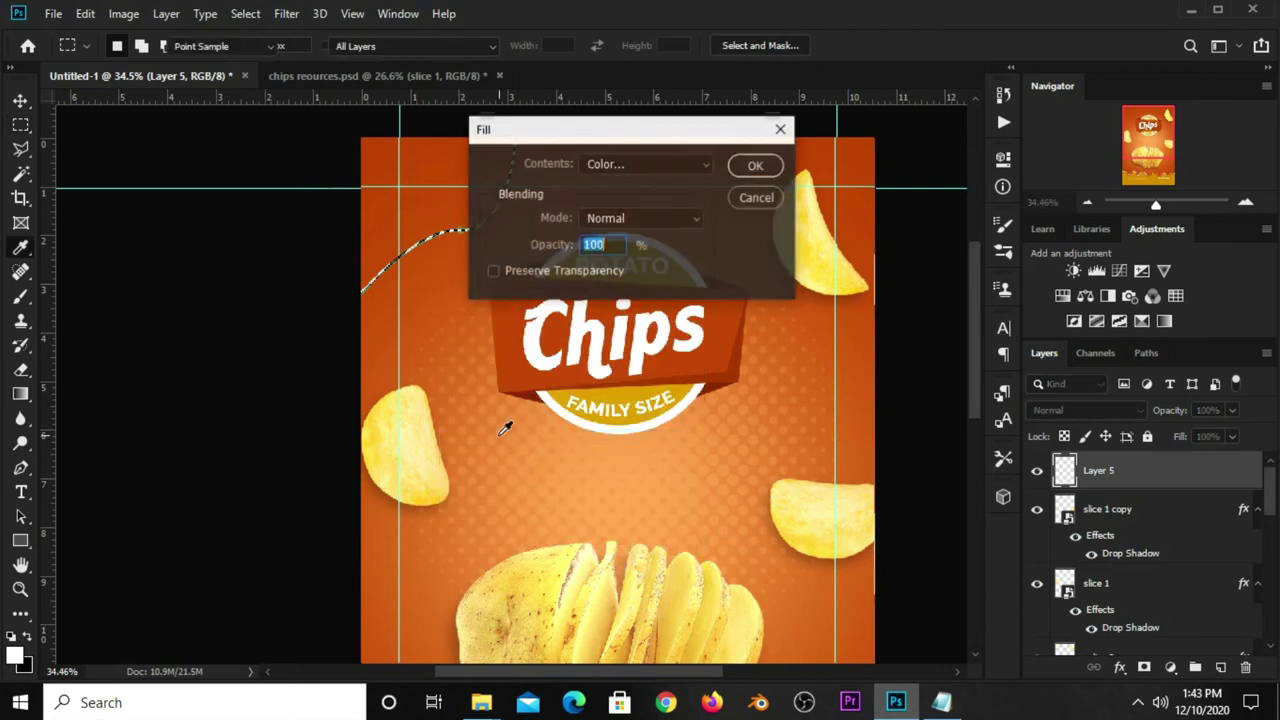
click(646, 163)
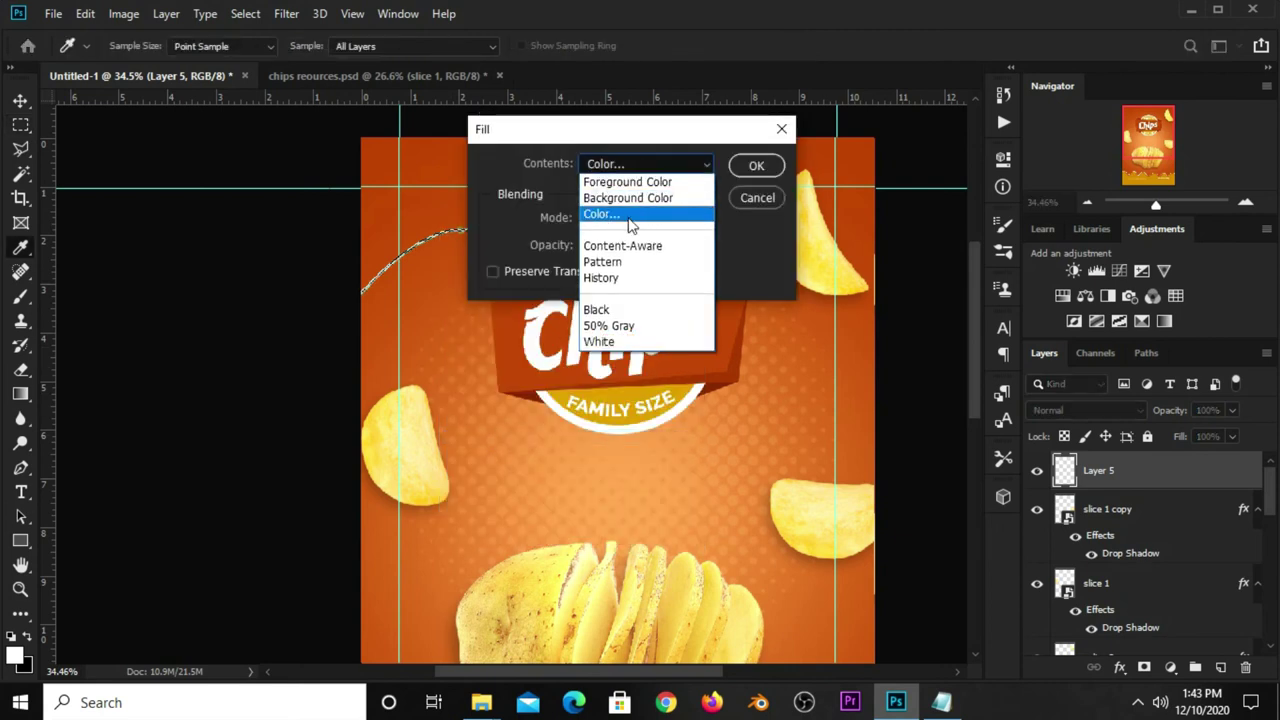
click(628, 217)
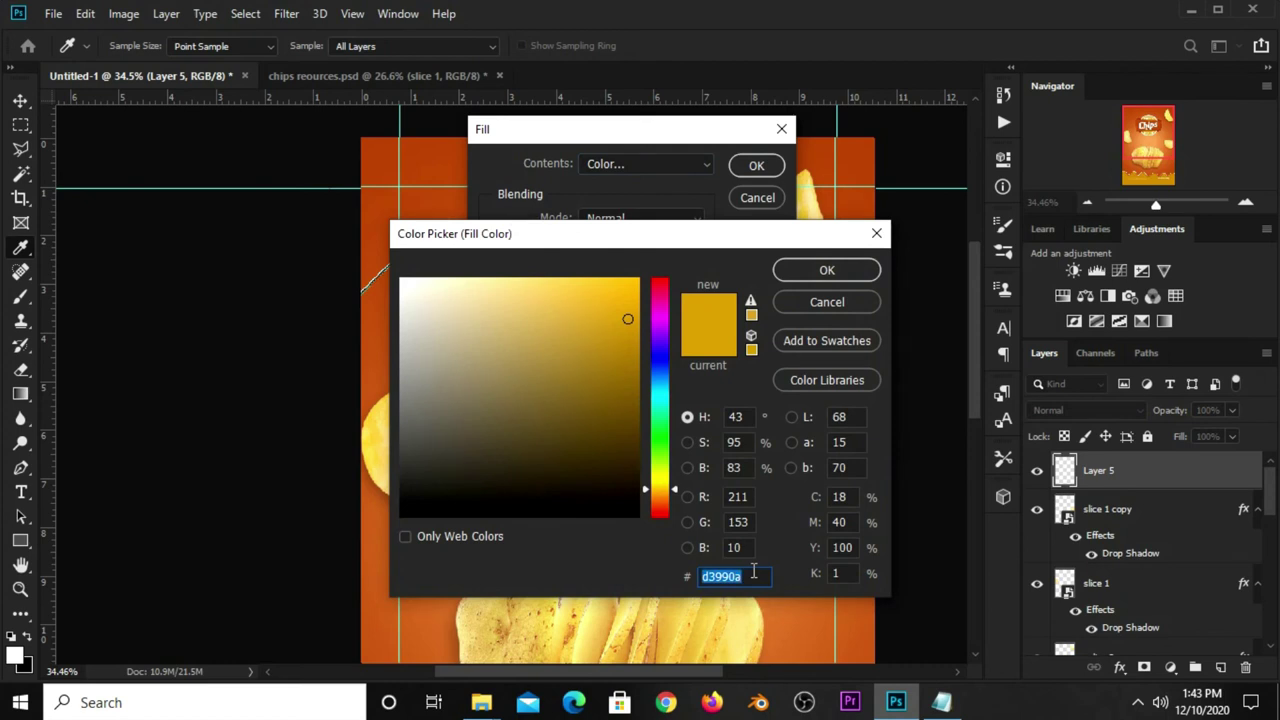
click(779, 269)
click(742, 163)
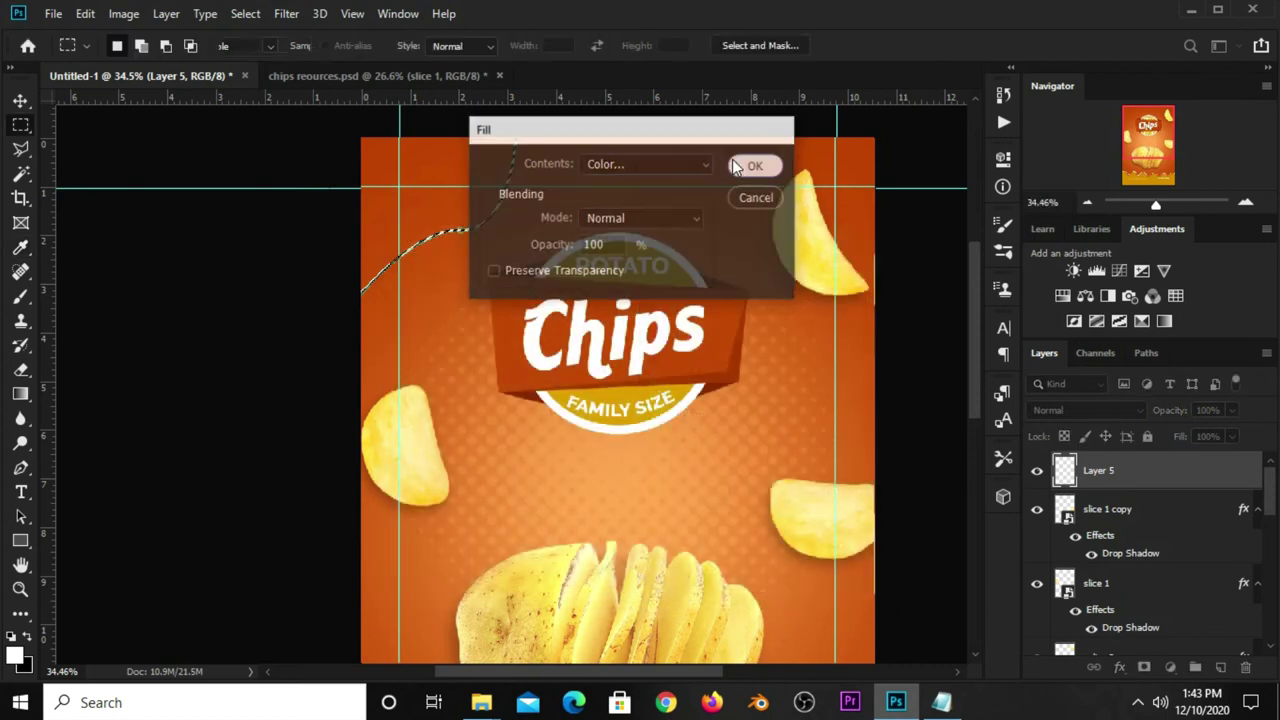
key(ctrl+d)
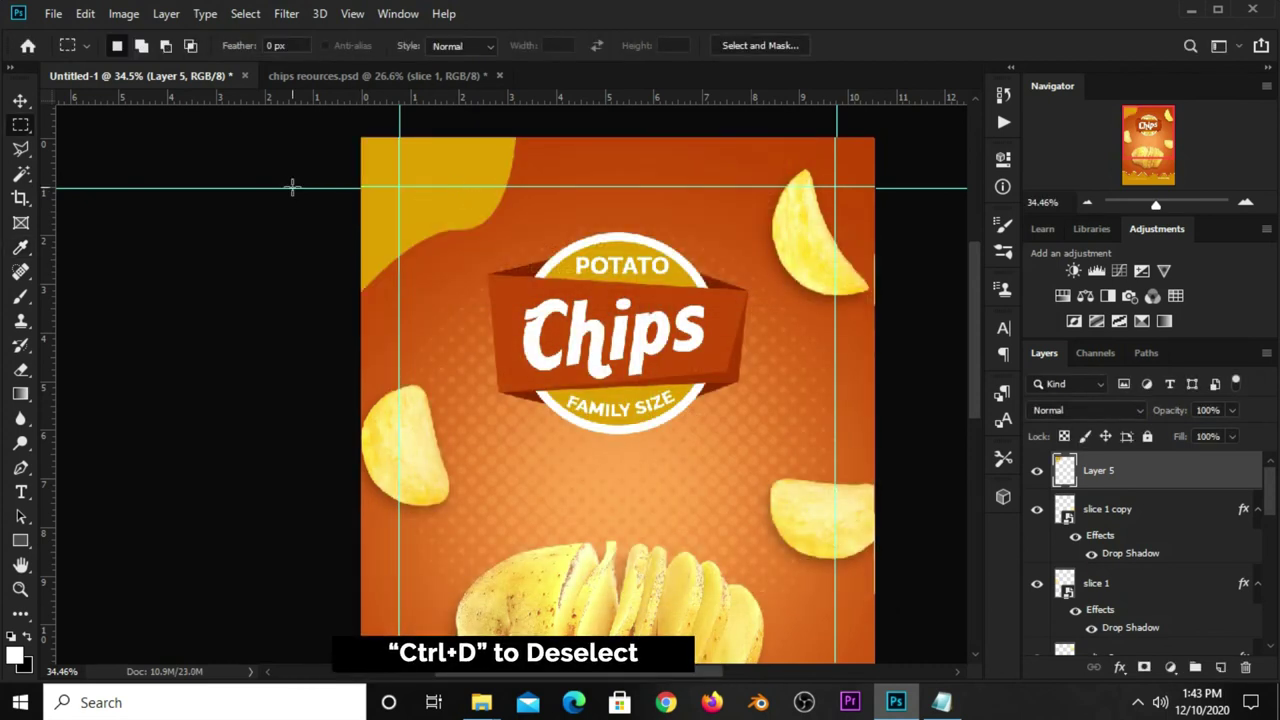
key(v)
click(282, 298)
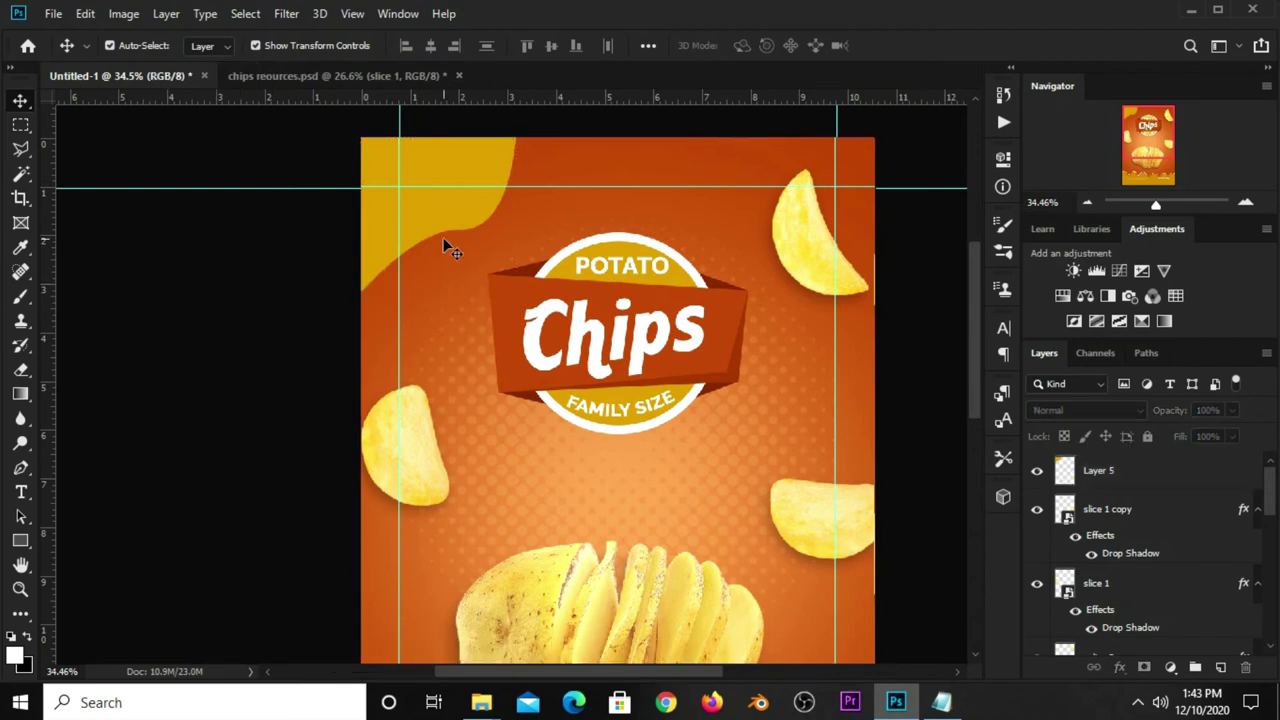
key(ctrl+minus)
key(ctrl+minus)
key(ctrl+minus)
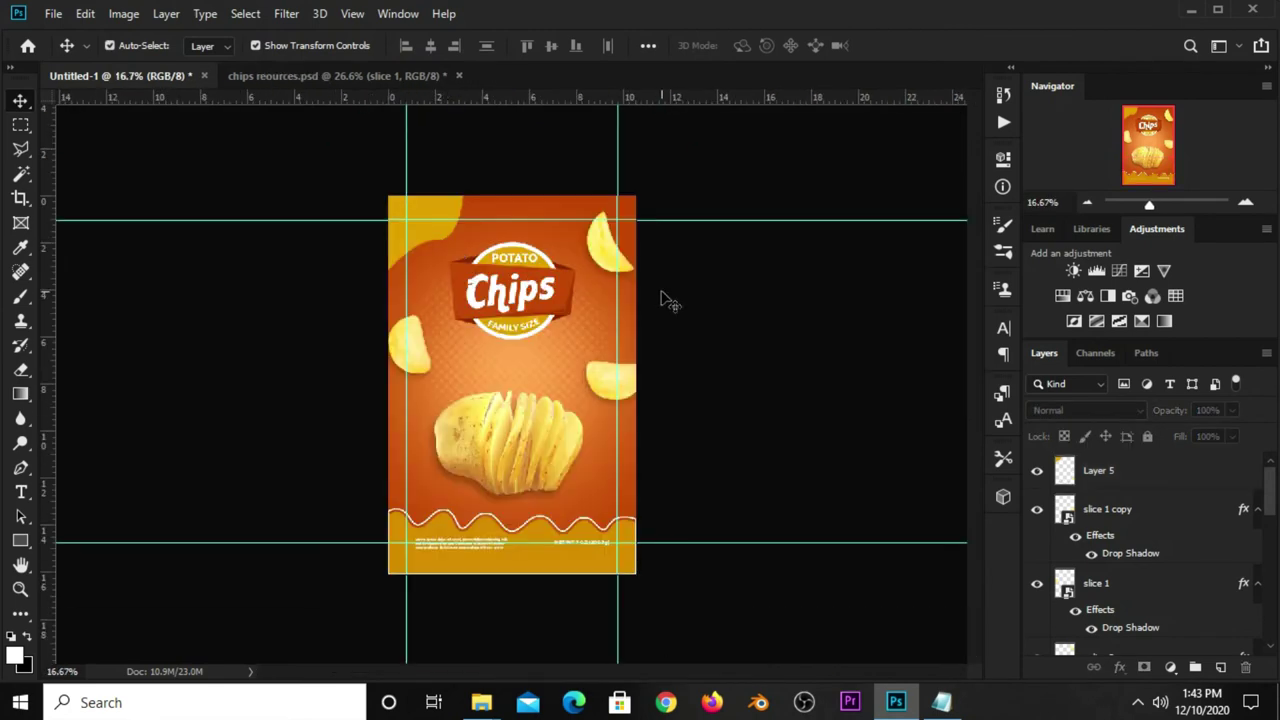
key(ctrl+plus)
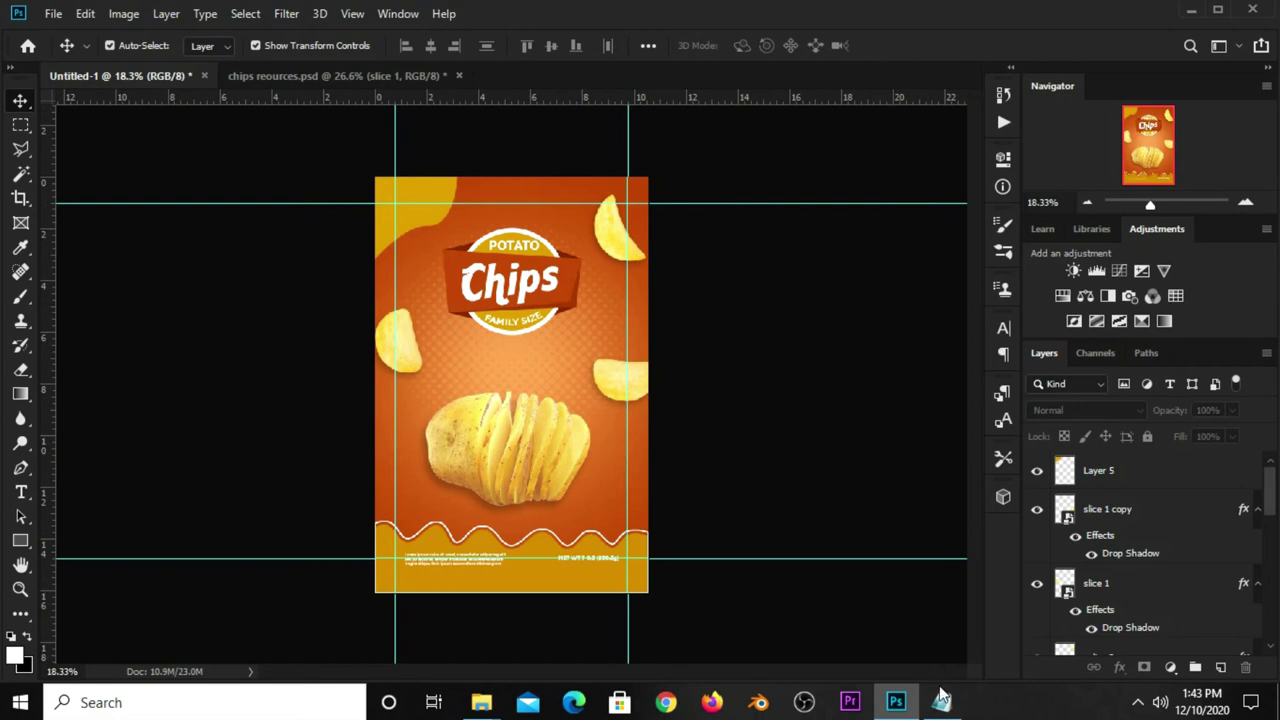
Copy 'new' from the Notepad notes and paste it as a NEW text layer
click(940, 692)
double_click(692, 398)
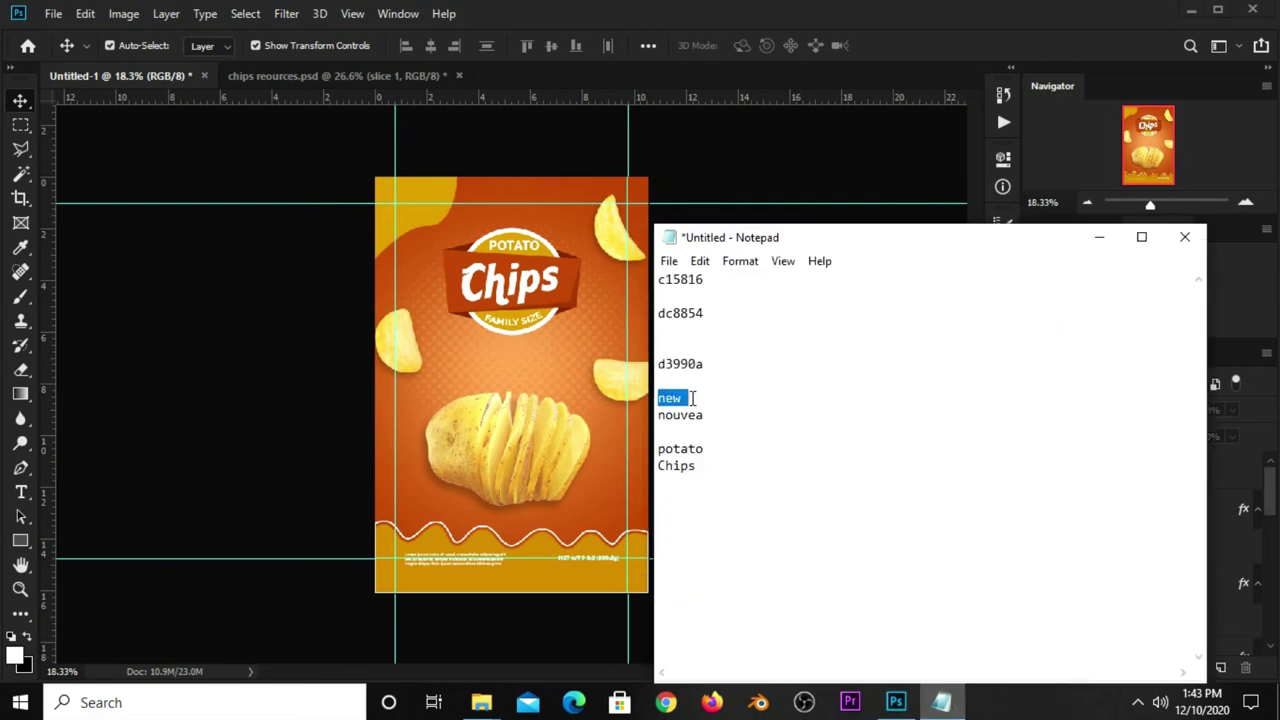
click(333, 158)
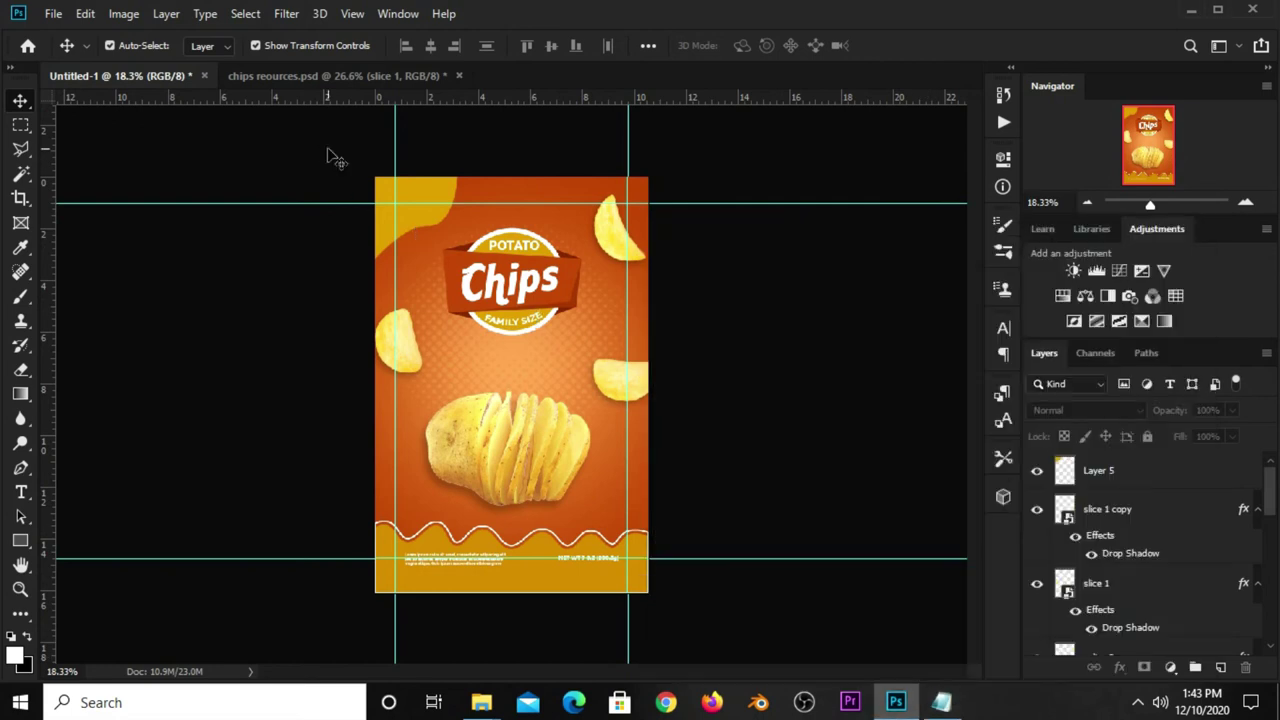
click(21, 492)
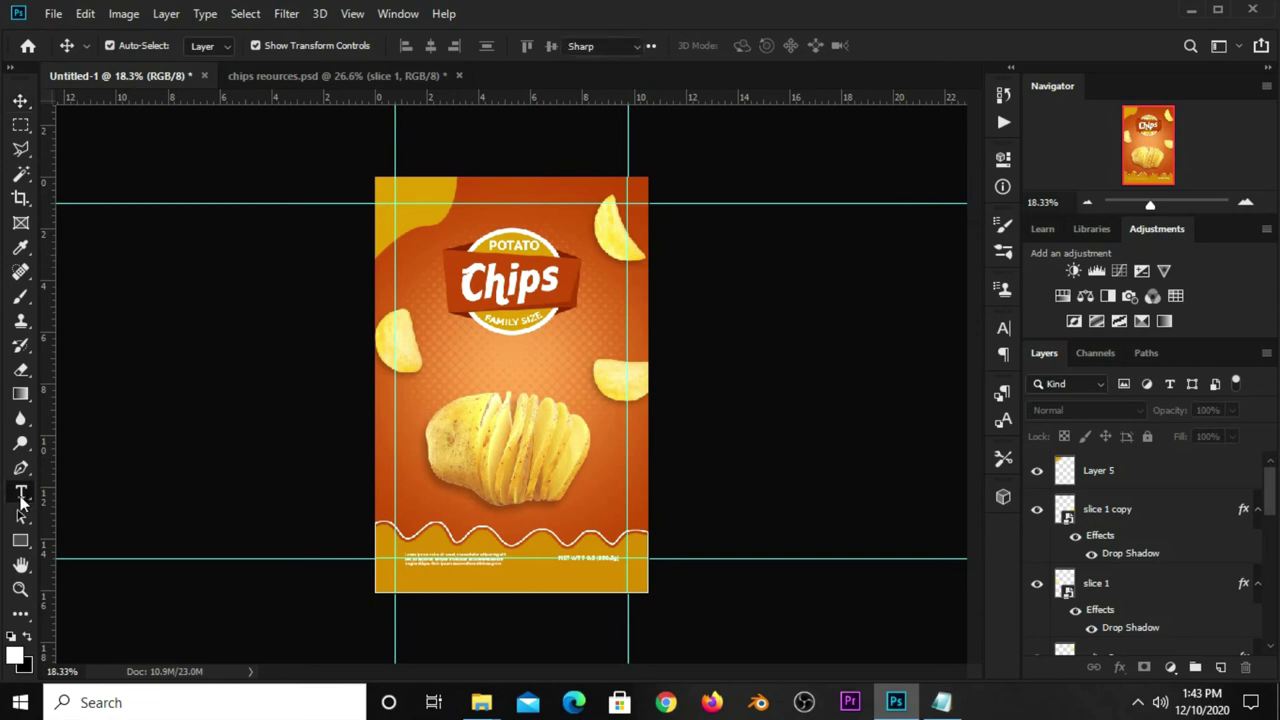
click(460, 356)
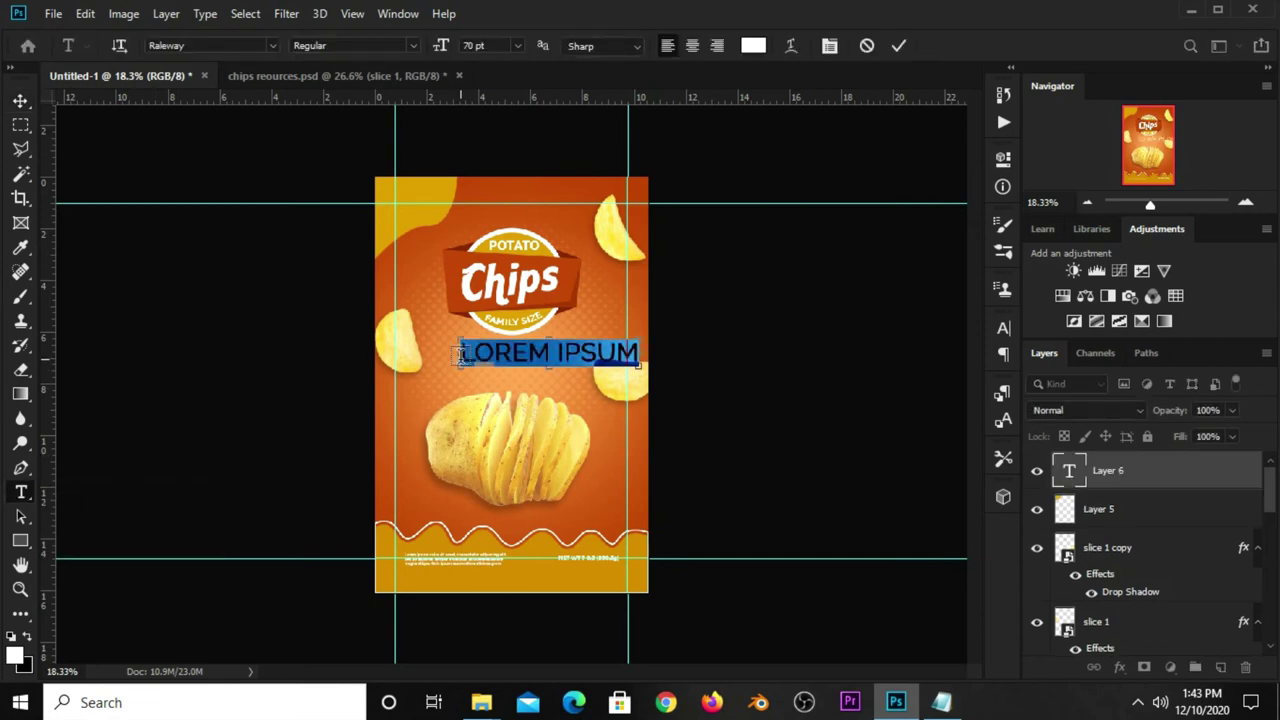
key(ctrl+v)
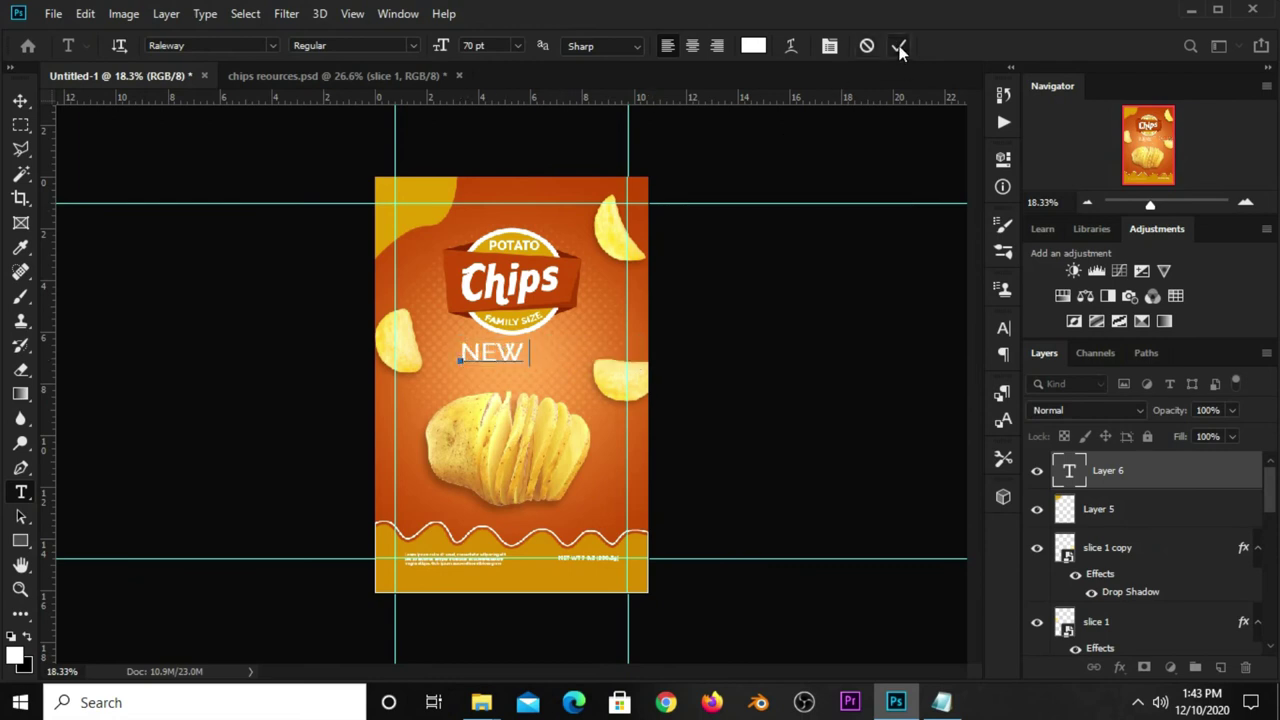
key(ctrl+Return)
Scale NEW to about 74% and place it on the yellow top-left shape
key(v)
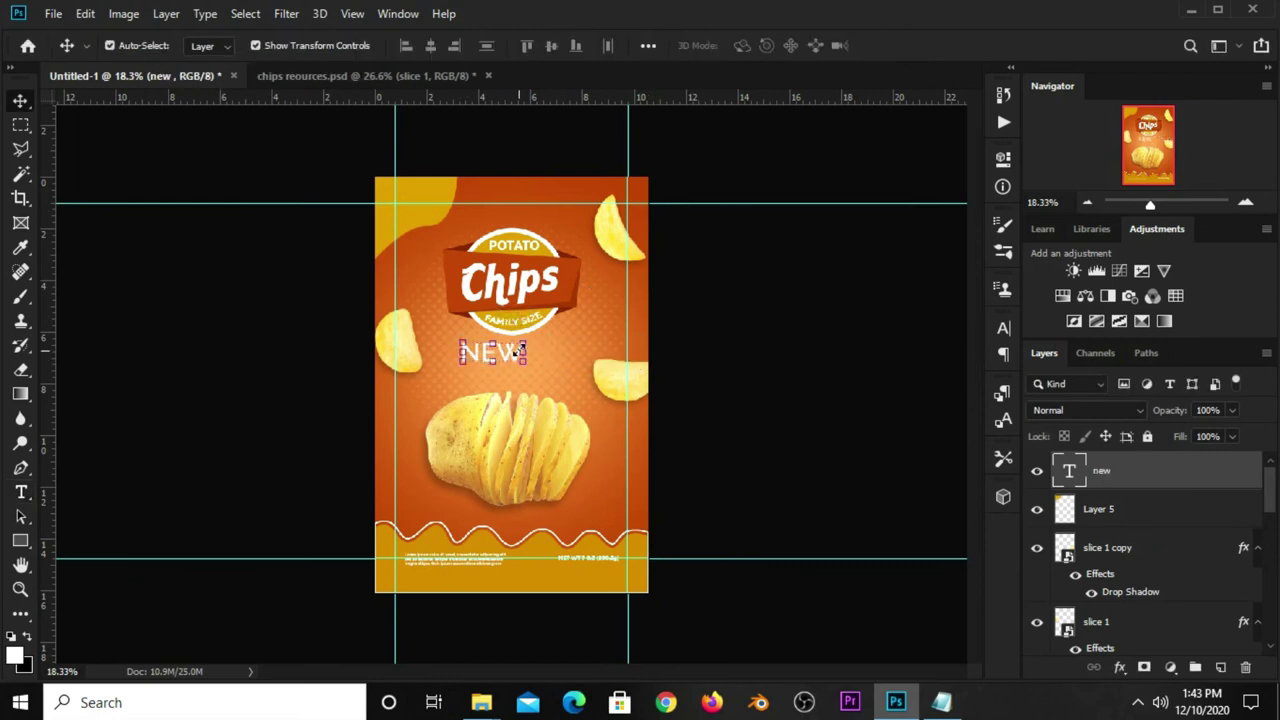
drag(526, 372, 515, 360)
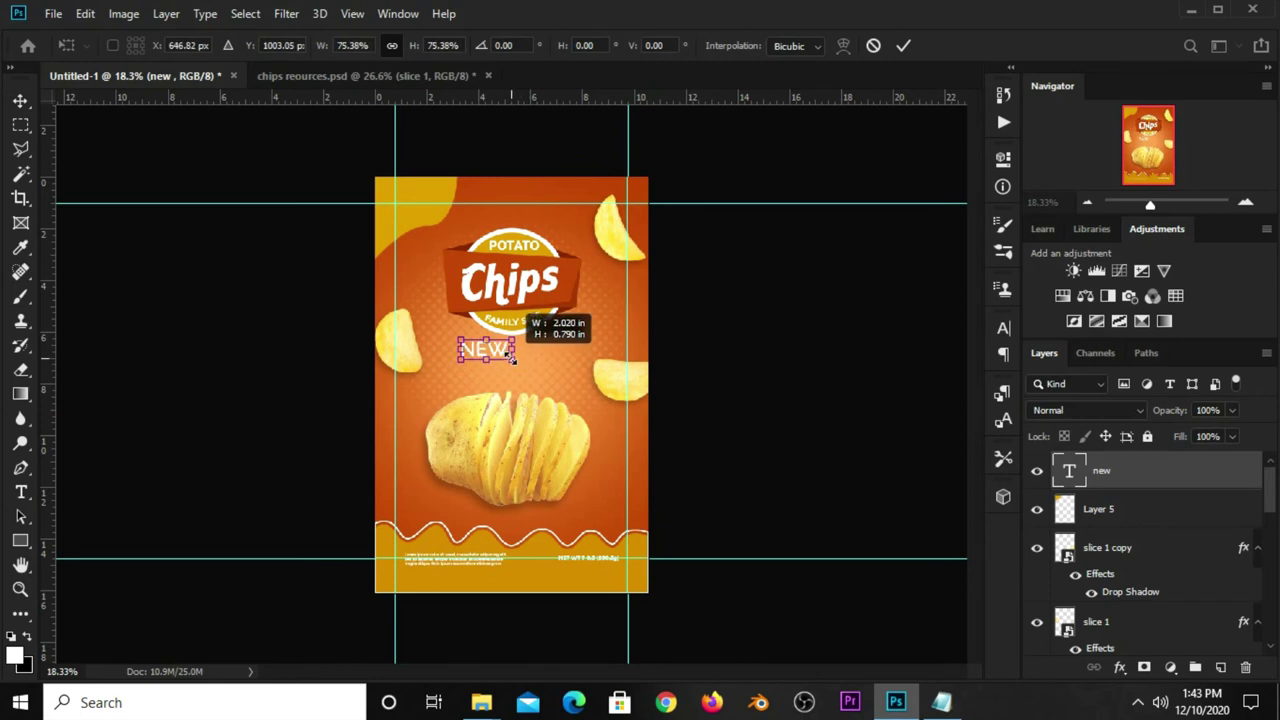
drag(493, 355, 435, 213)
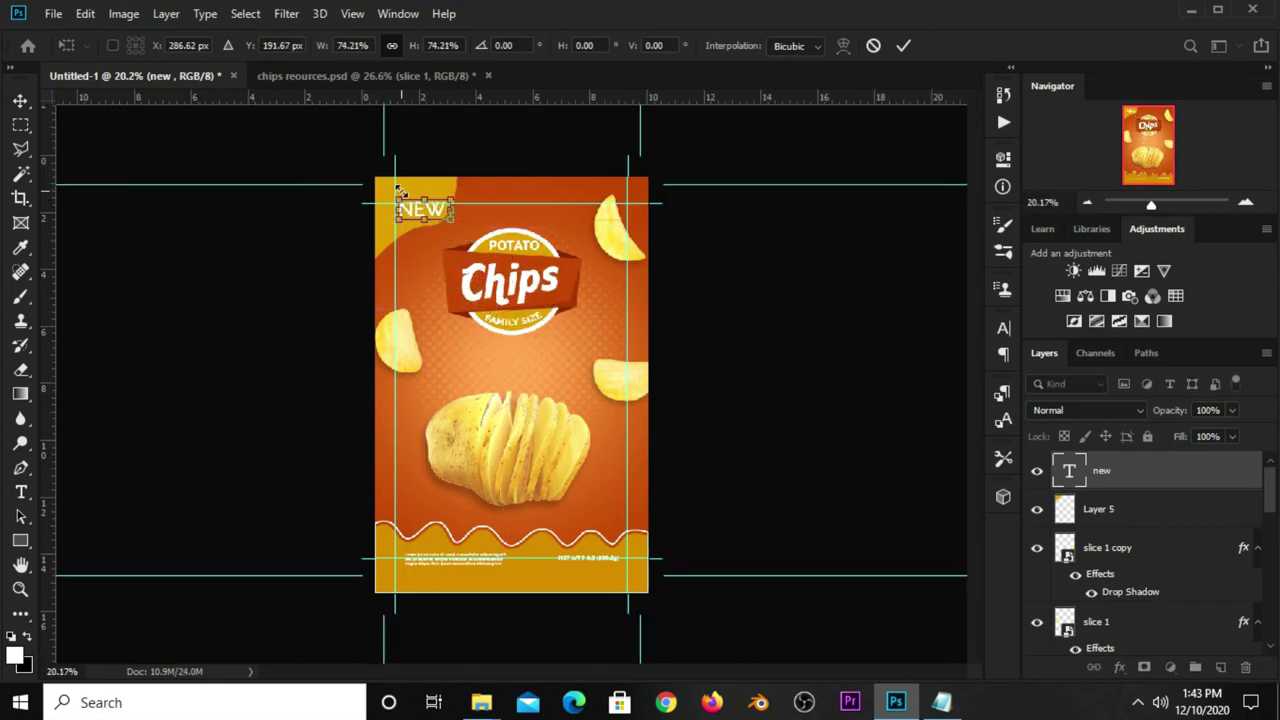
scroll(435, 213, up, 2)
scroll(435, 213, up, 2)
scroll(435, 213, up, 2)
scroll(376, 125, up, 2)
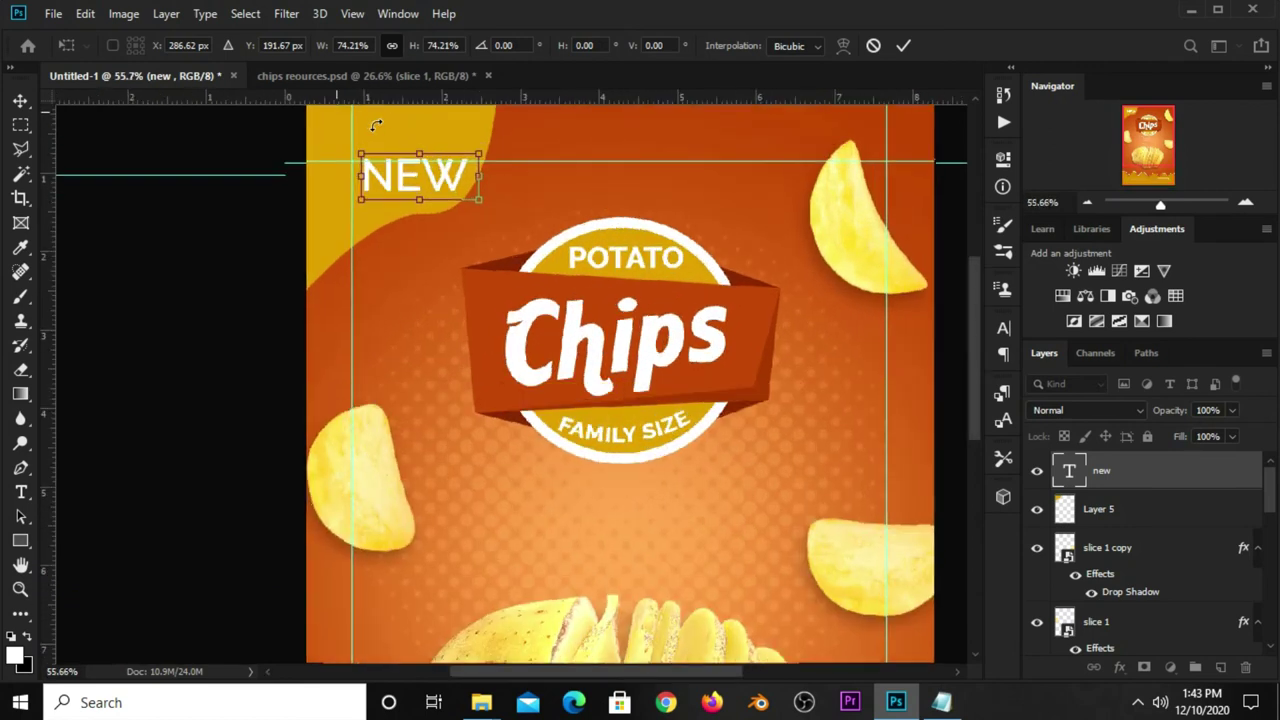
drag(510, 160, 485, 173)
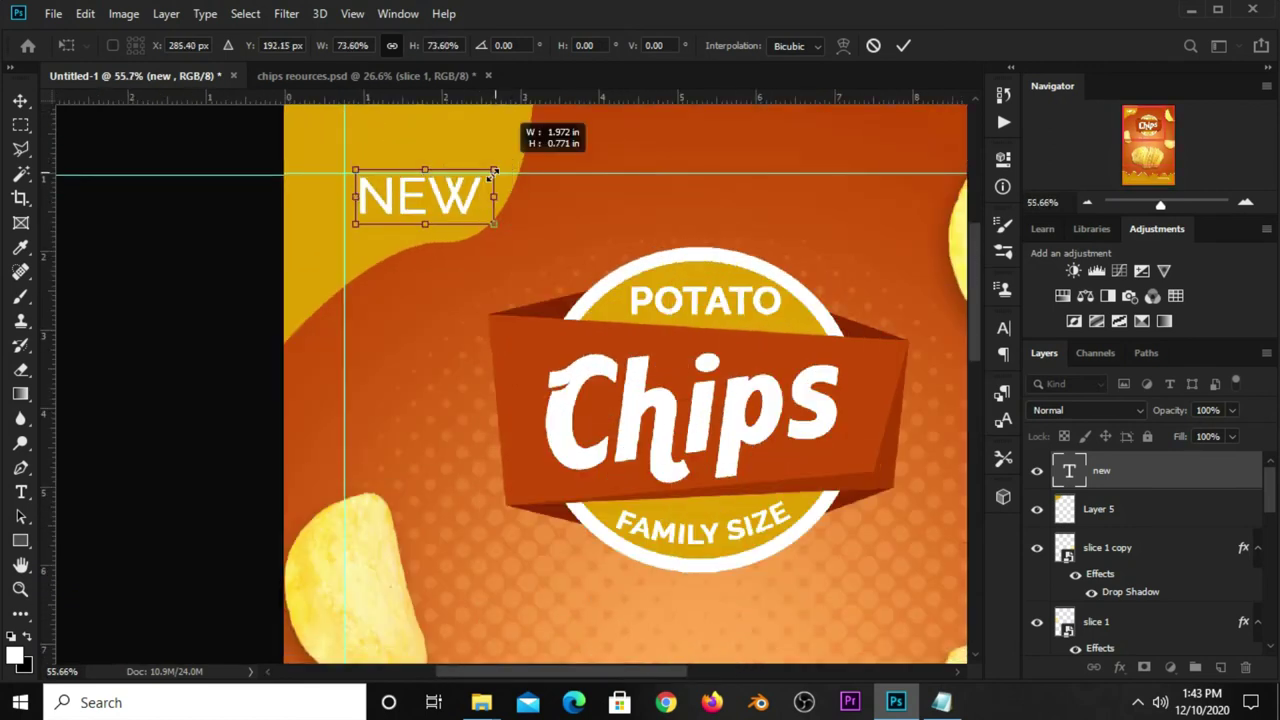
key(Return)
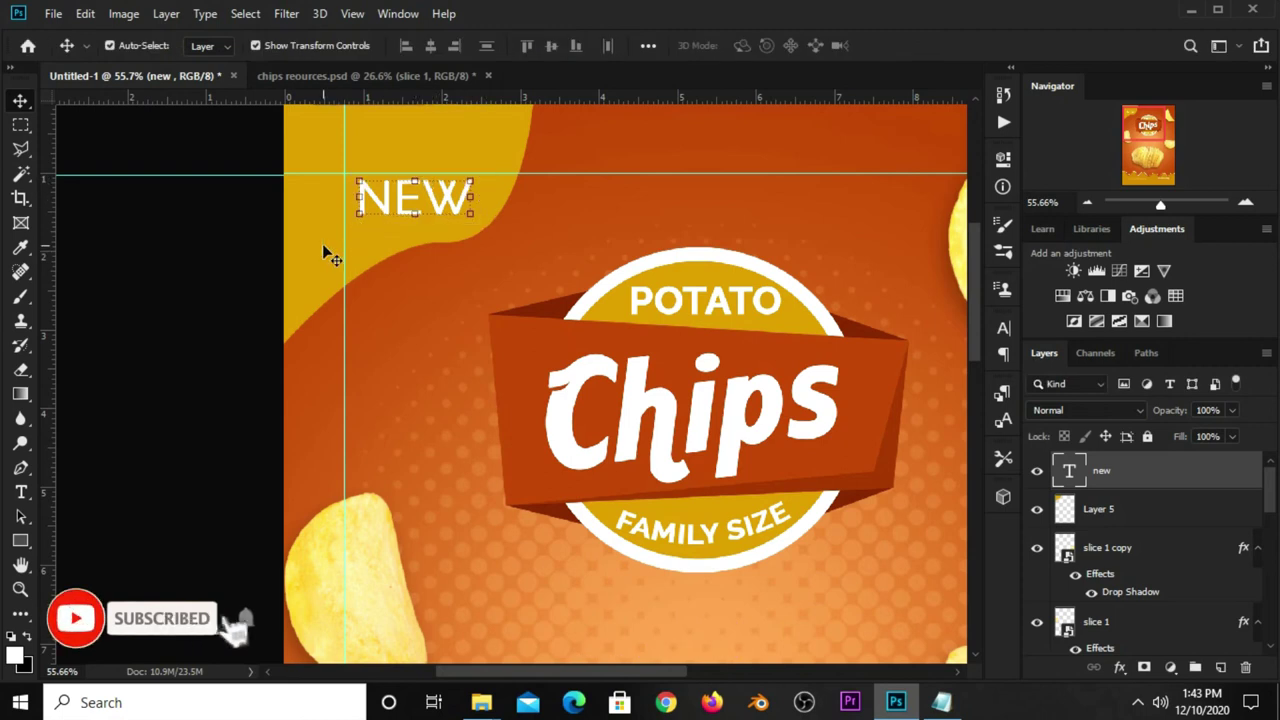
click(323, 251)
Enlarge the yellow corner shape, then move the Chips logo down and shrink it slightly
drag(531, 341, 569, 380)
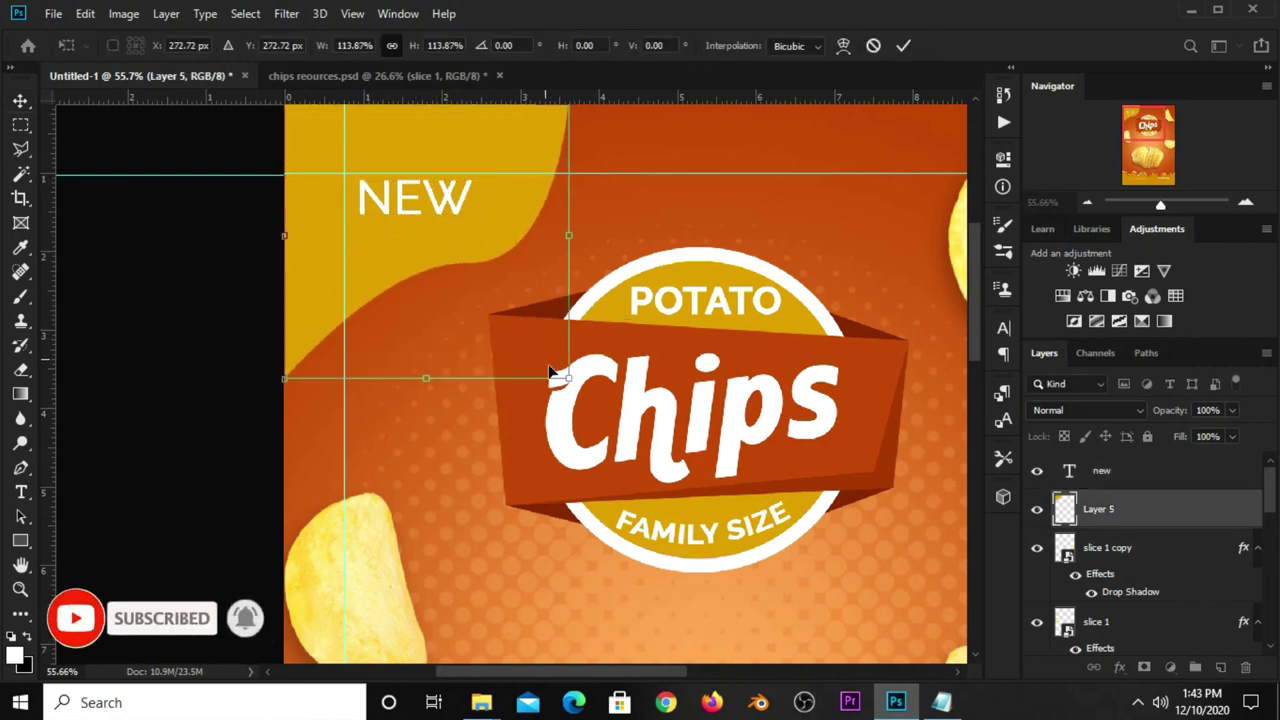
scroll(579, 260, down, 1)
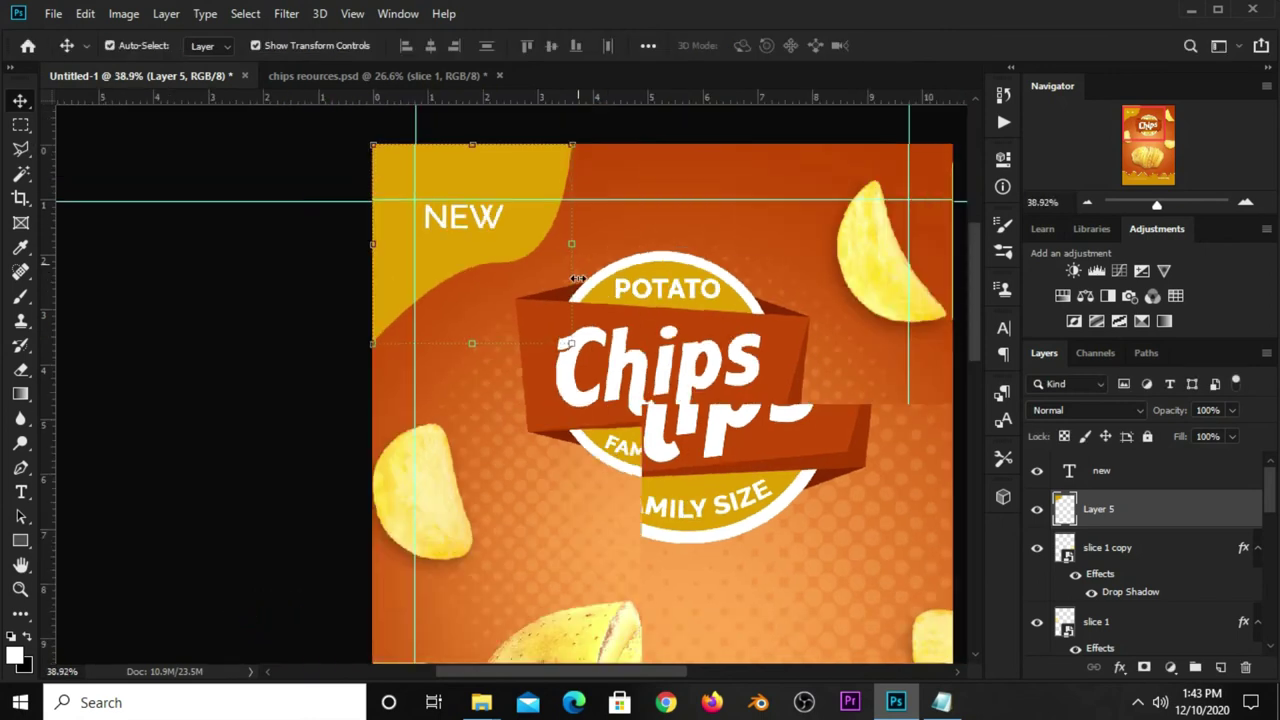
scroll(579, 260, down, 1)
click(666, 371)
drag(651, 368, 658, 400)
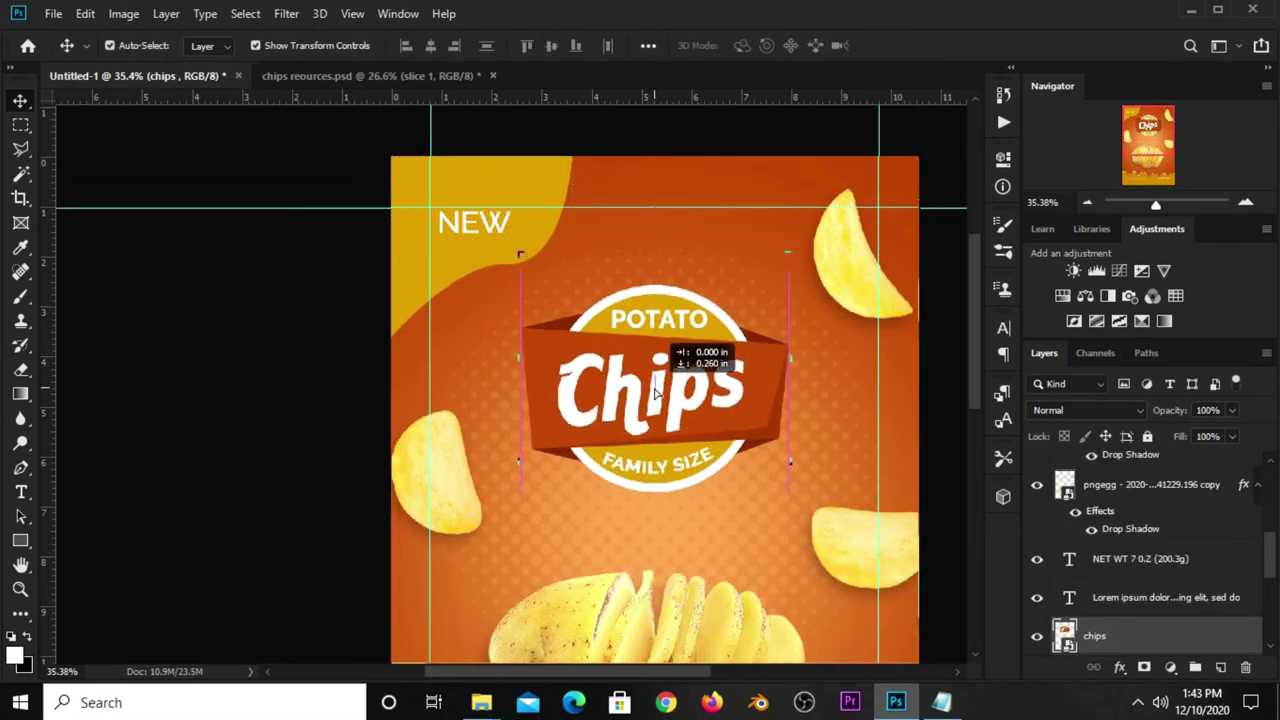
key(ctrl+t)
drag(790, 299, 784, 312)
key(Return)
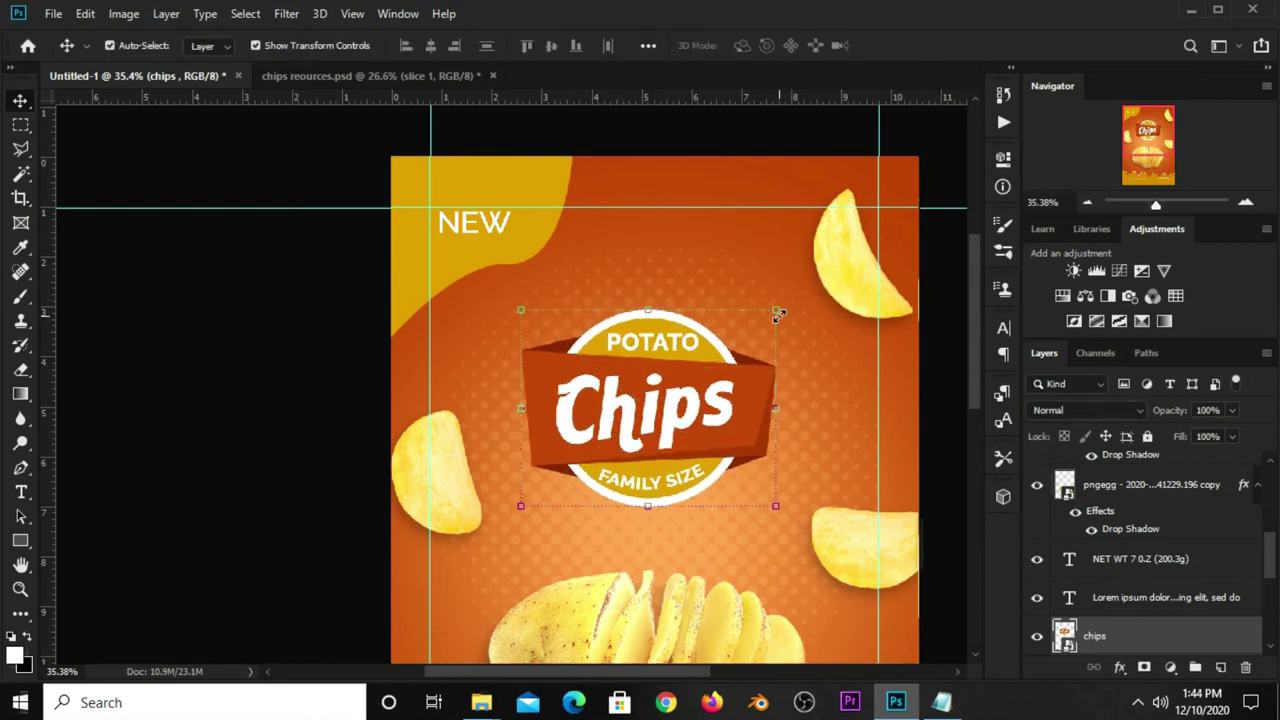
Centre the Chips logo horizontally on the canvas and clear the selection
key(ctrl+a)
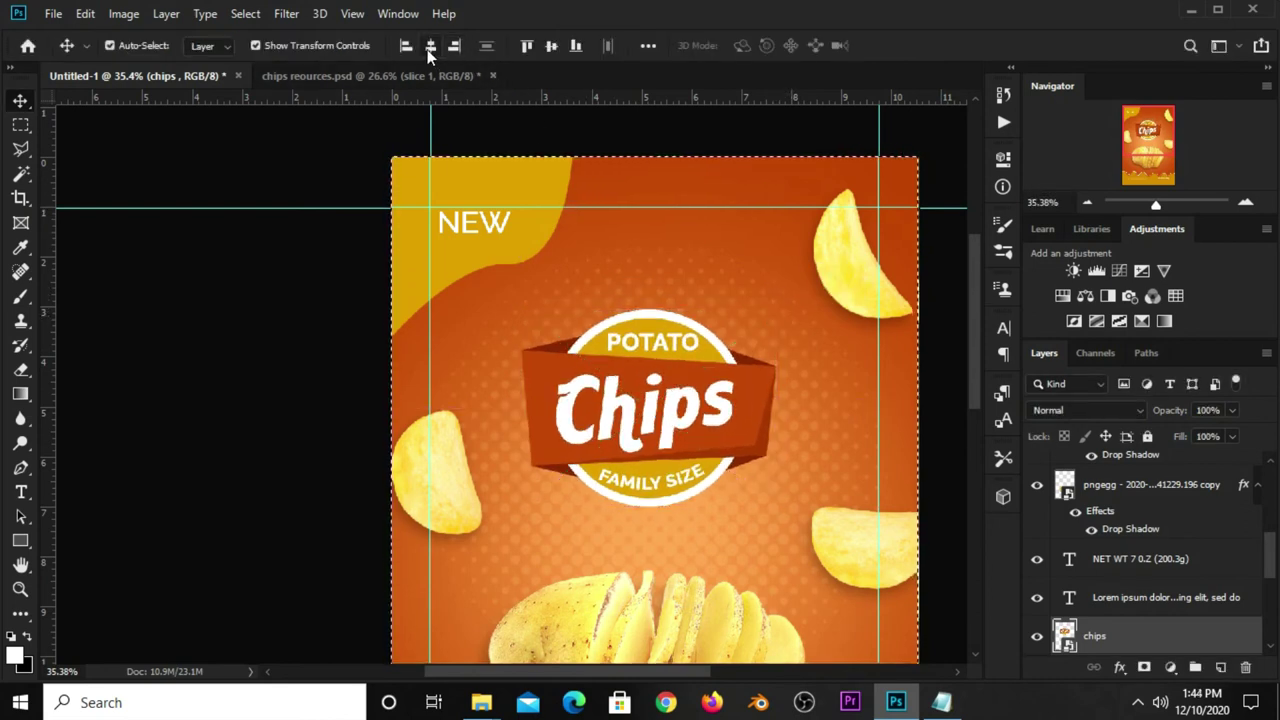
click(427, 49)
key(ctrl+d)
ctrl+click(334, 343)
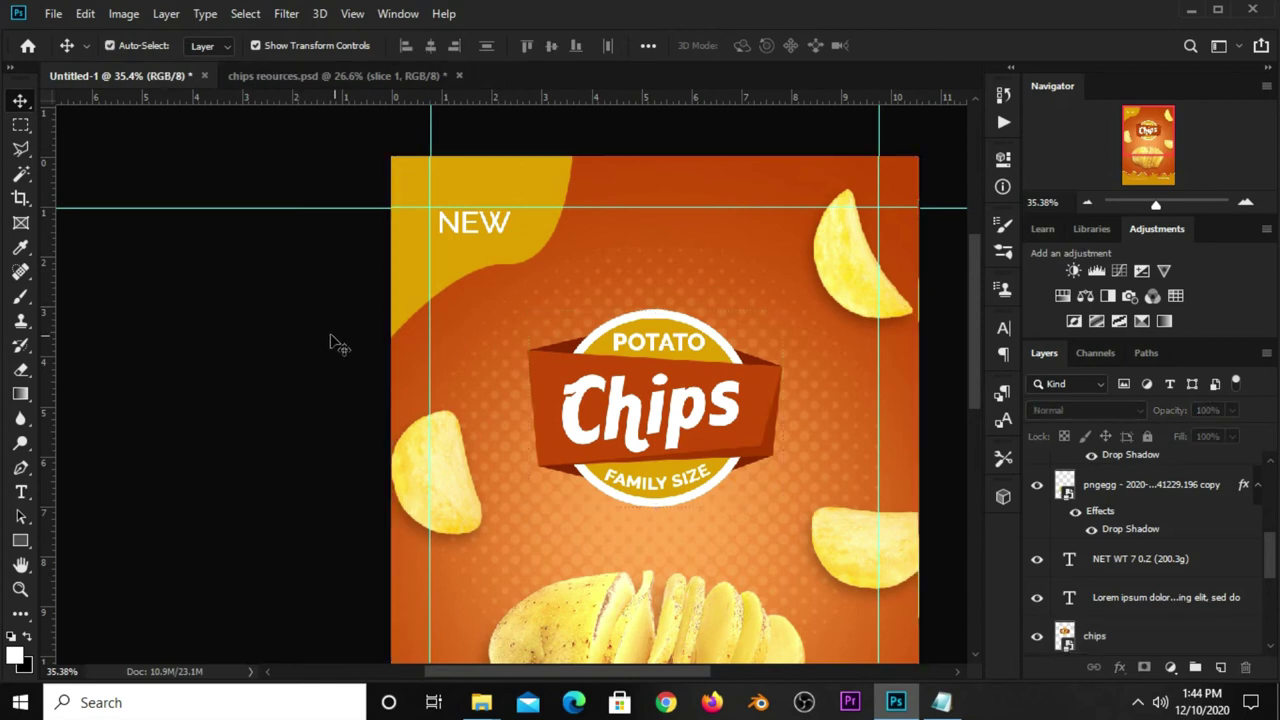
click(943, 705)
Copy the word 'nouvea' from the Notepad notes
click(711, 415)
double_click(711, 415)
right_click(686, 416)
click(745, 192)
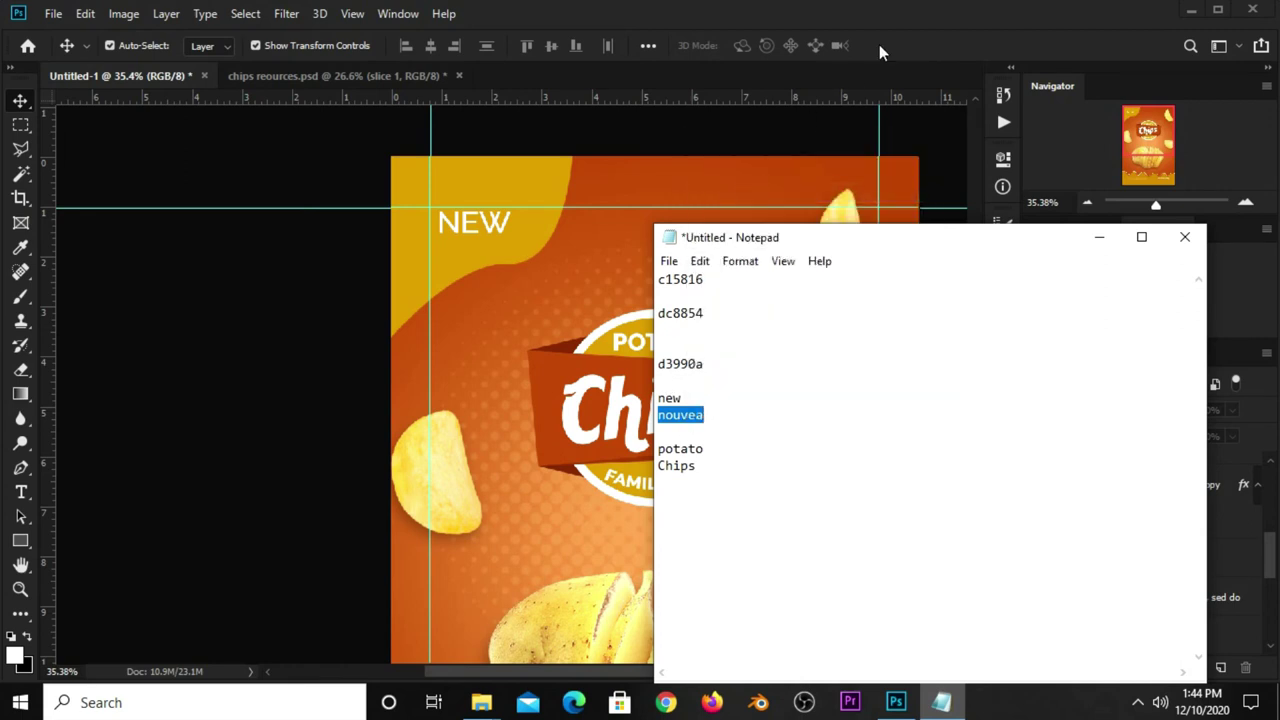
click(879, 52)
Duplicate the NEW text and place the copy just below the original
drag(21, 492, 78, 491)
click(89, 483)
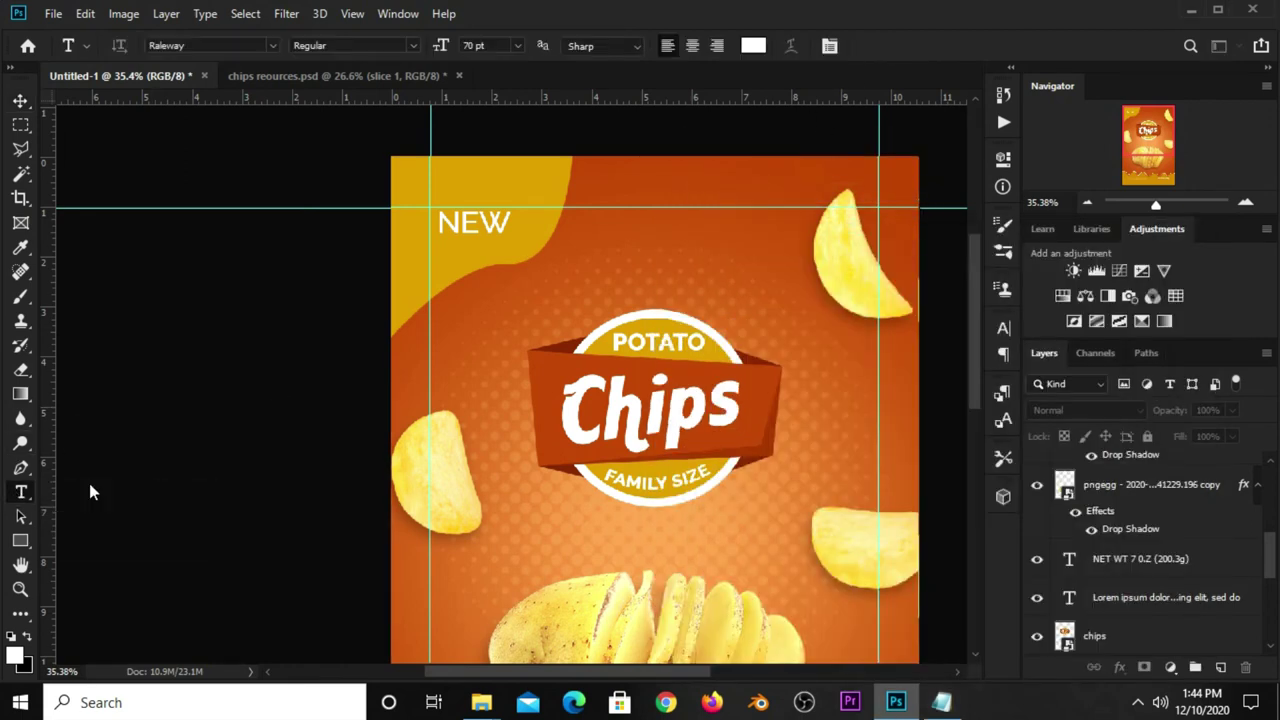
click(20, 101)
drag(467, 228, 473, 231)
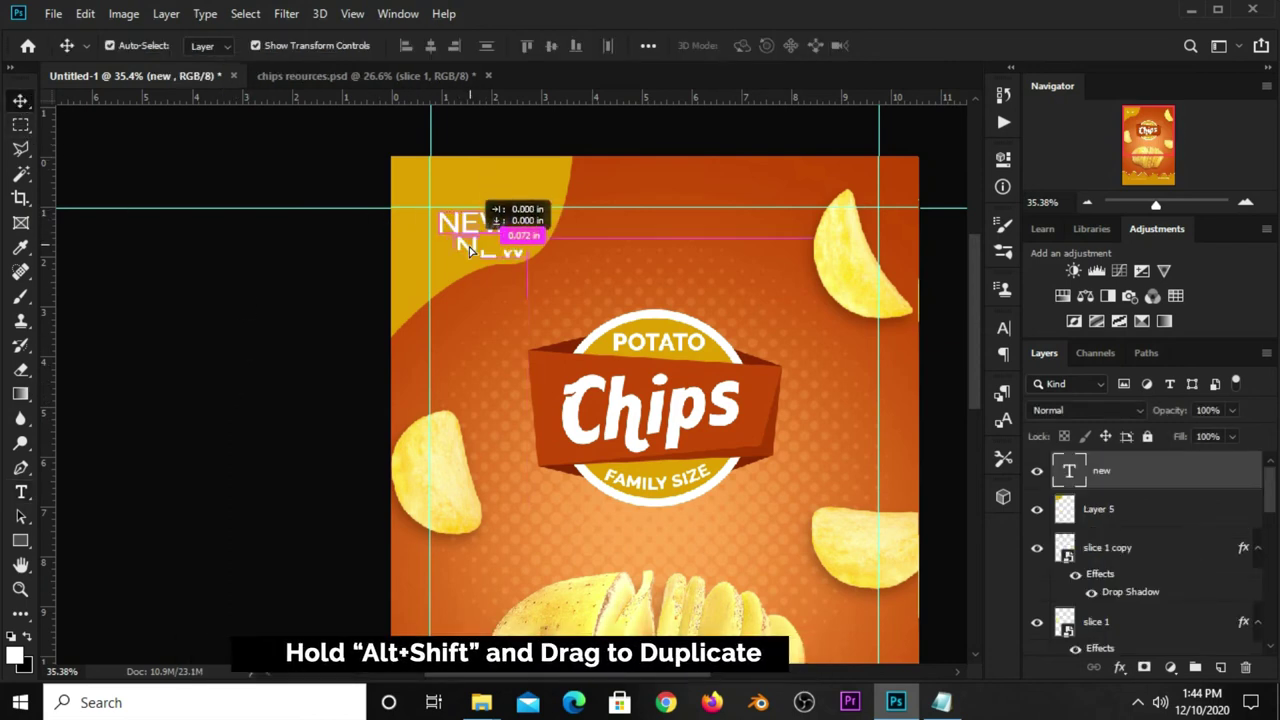
drag(471, 229, 458, 253)
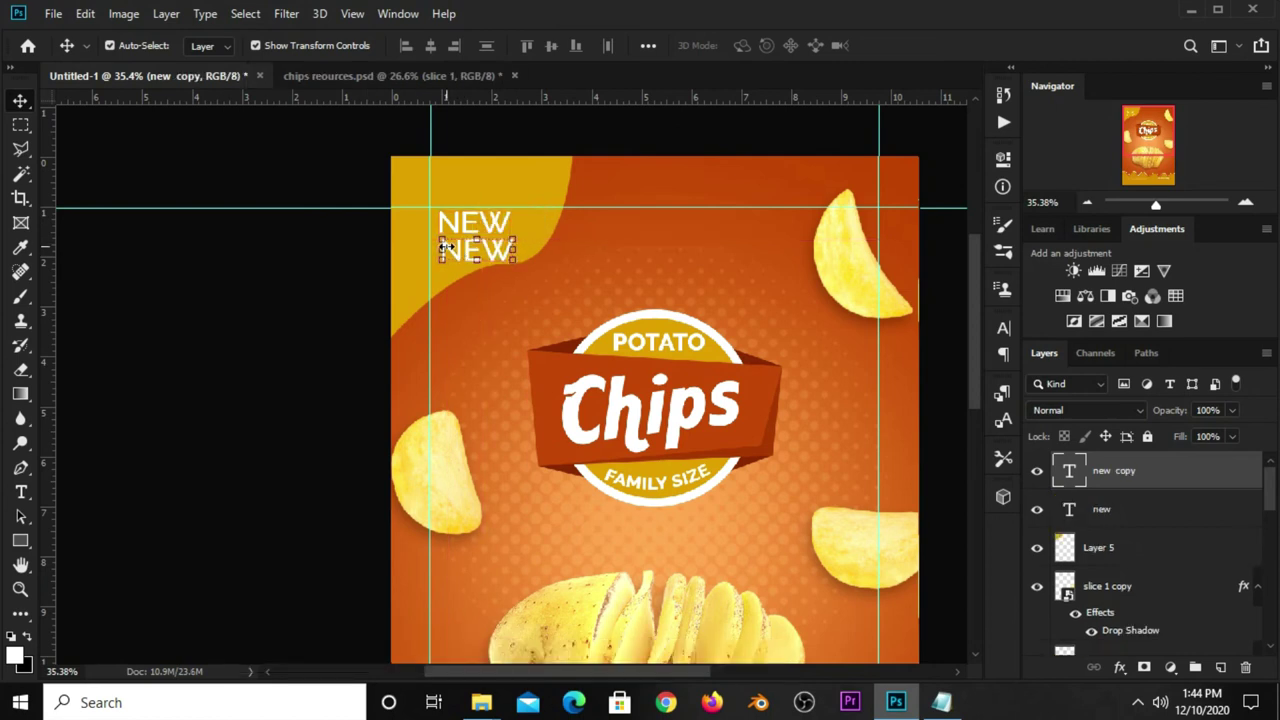
Retype the duplicated line as NOUVEA
drag(20, 492, 78, 497)
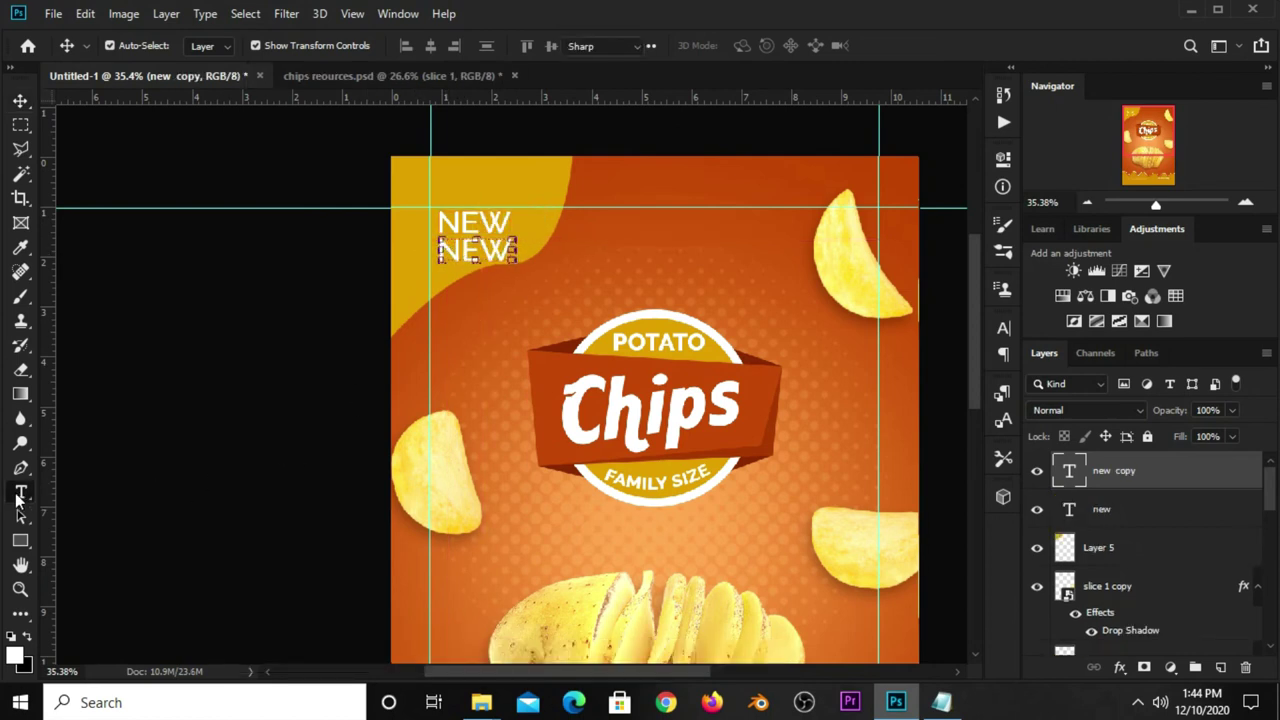
click(78, 497)
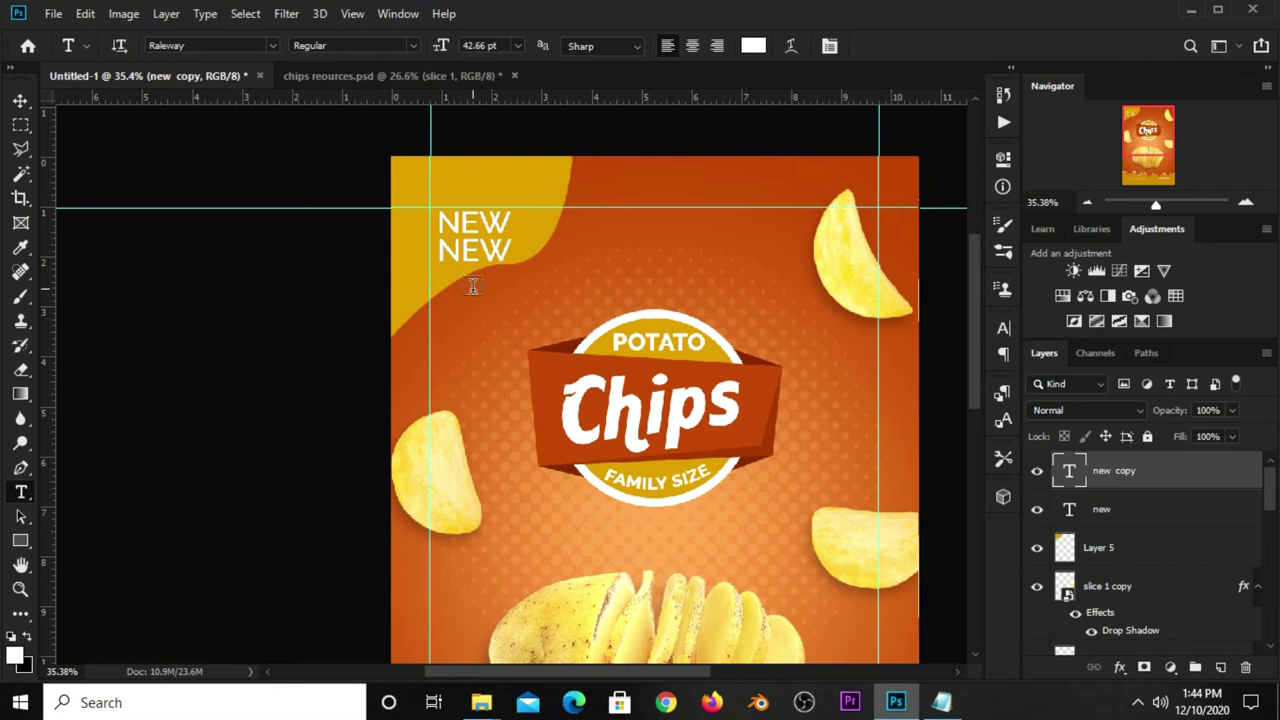
click(477, 250)
double_click(477, 250)
text(NOUVEA)
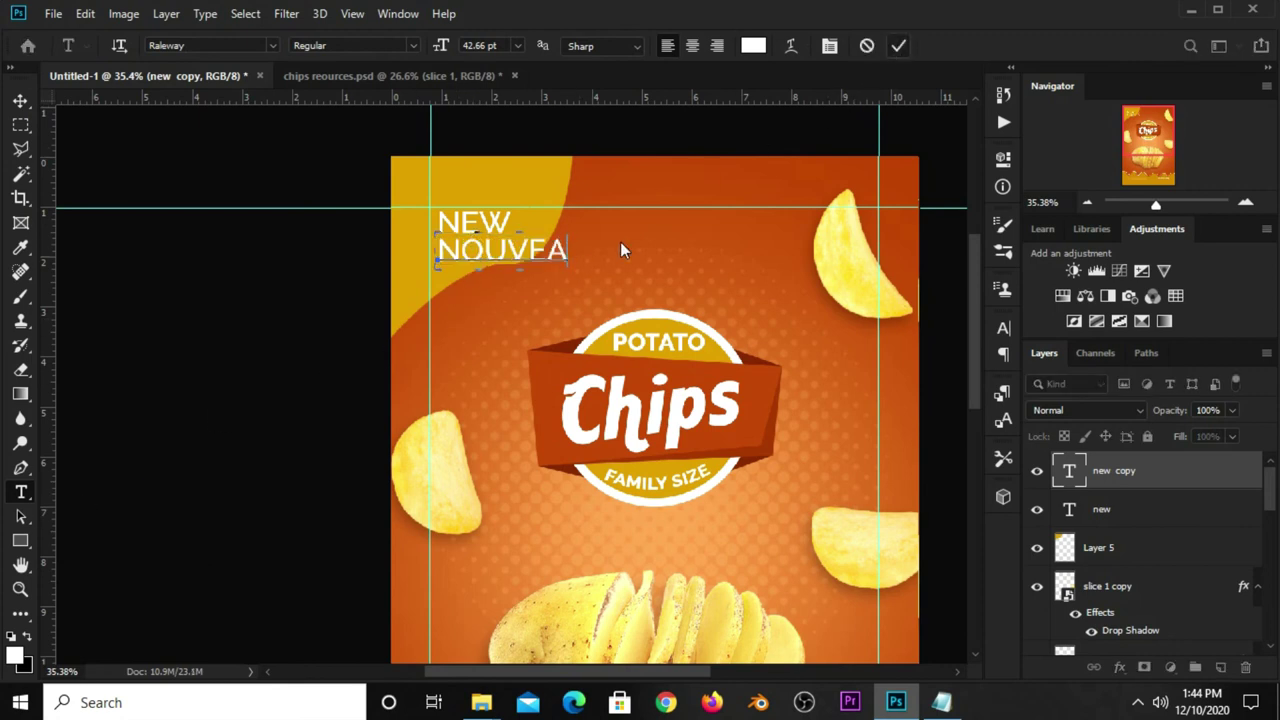
key(ctrl+Return)
Scale NOUVEA down to about half its size
key(ctrl+t)
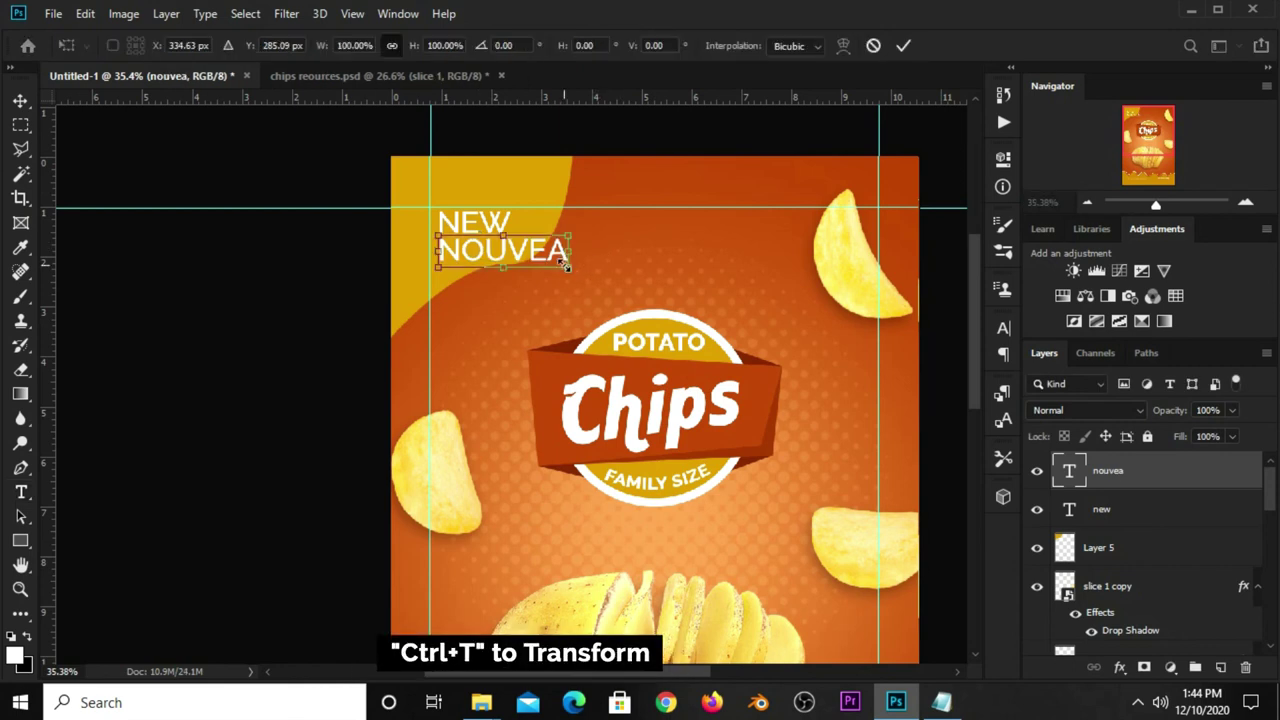
drag(558, 258, 502, 245)
key(t)
click(903, 45)
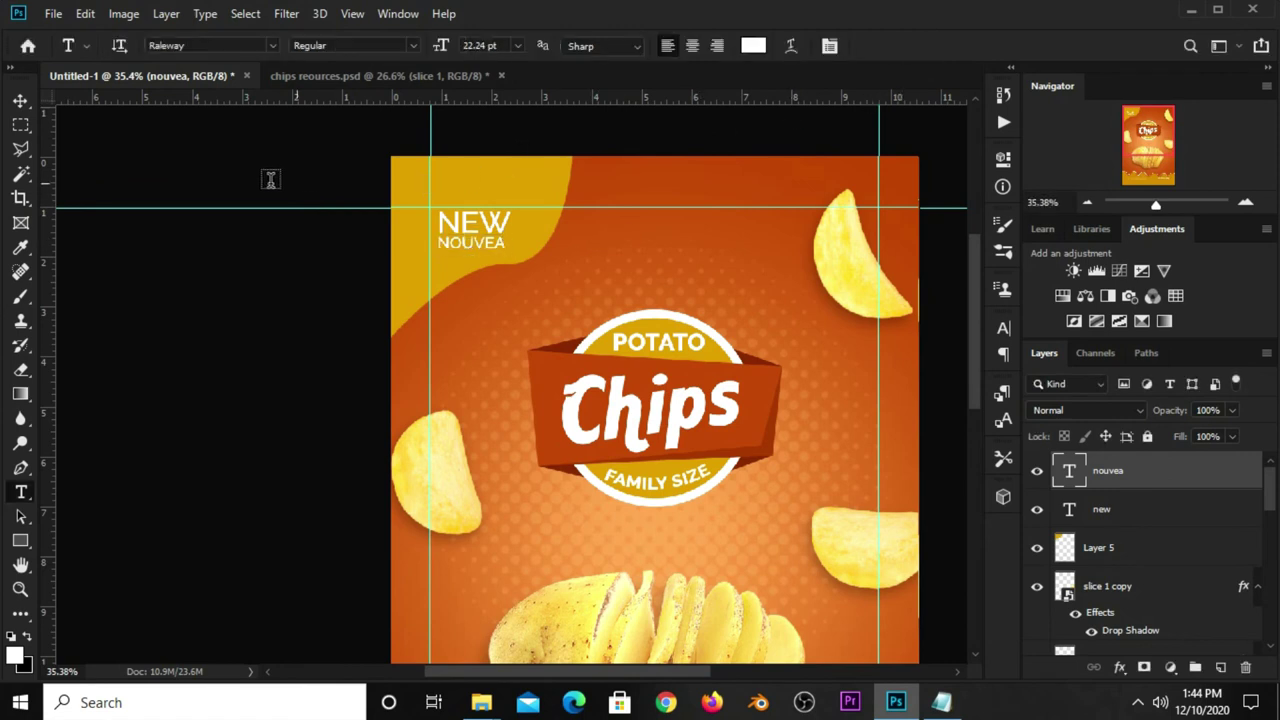
click(20, 101)
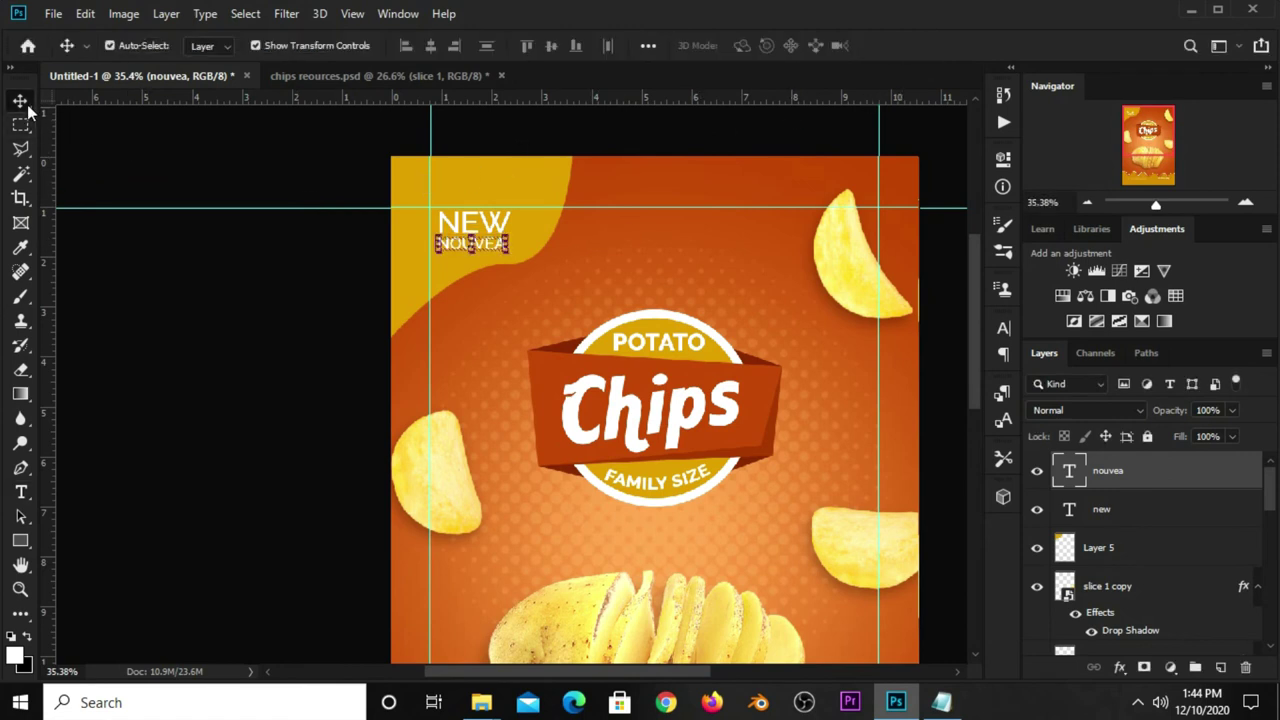
click(316, 214)
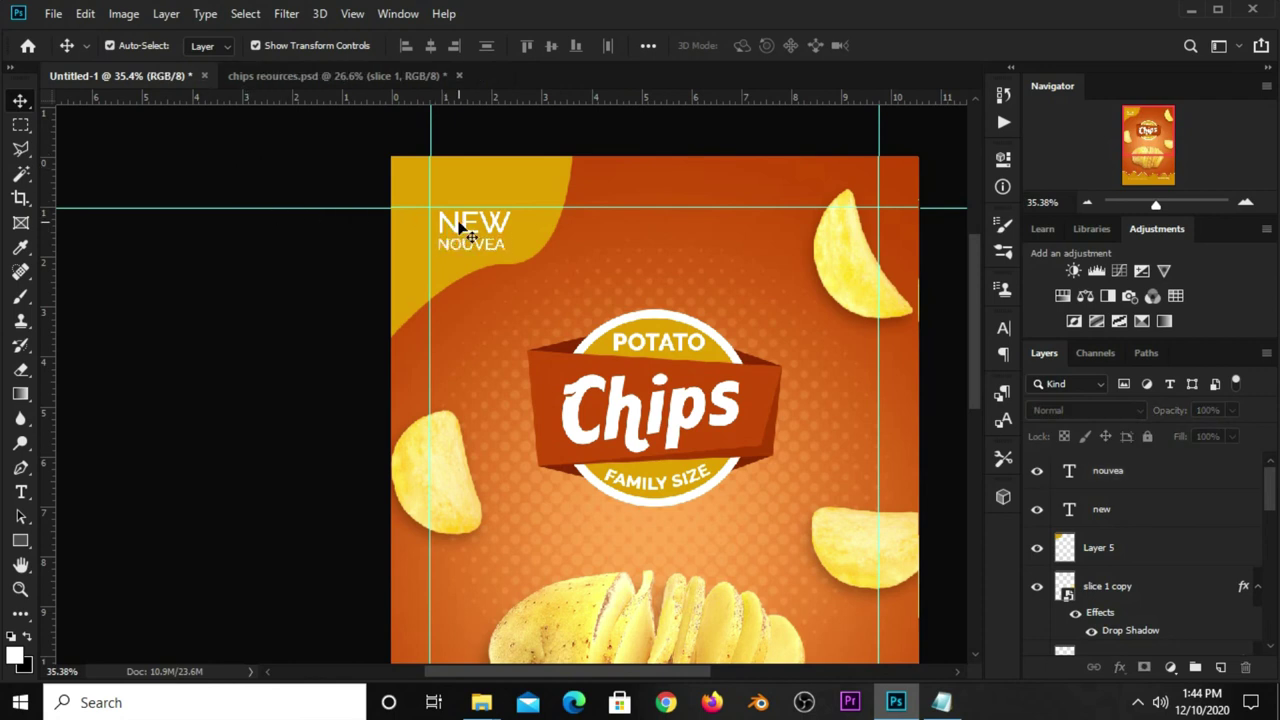
Try rotating the potato about 16 degrees, then cancel to keep it upright
click(460, 228)
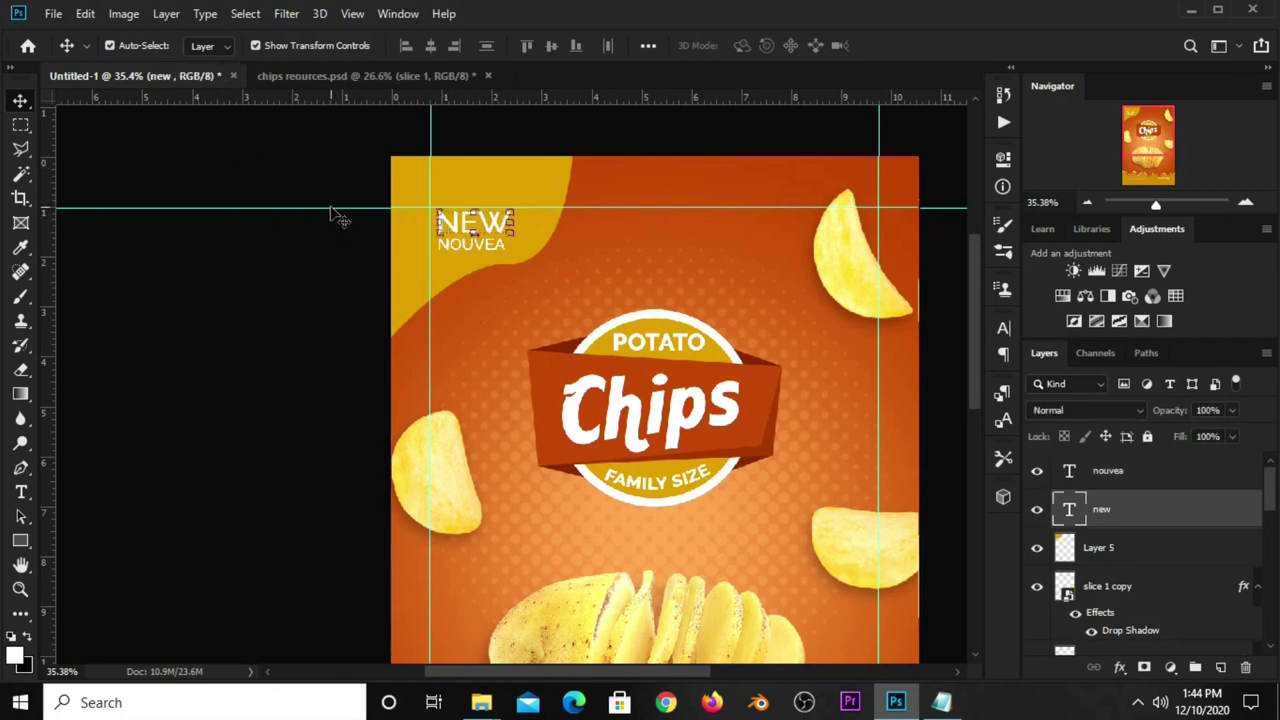
key(ctrl+minus)
key(ctrl+minus)
key(ctrl+minus)
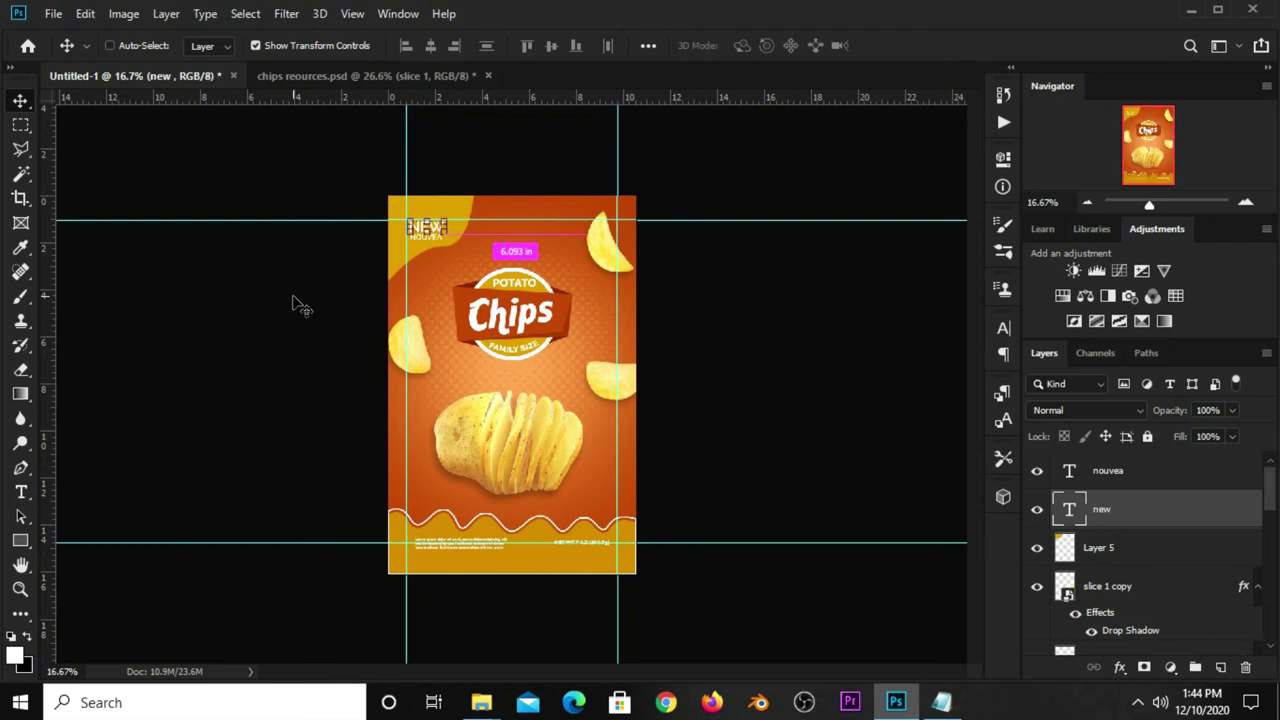
scroll(300, 305, up, 2)
click(300, 305)
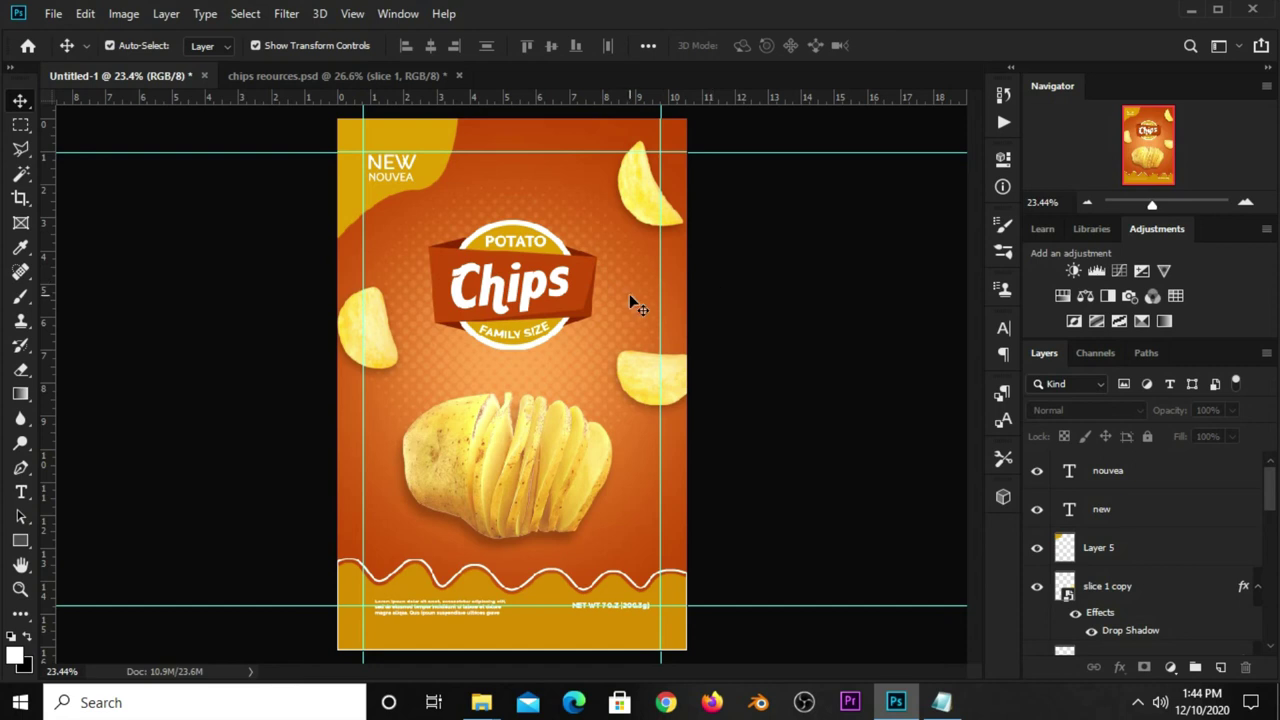
click(497, 487)
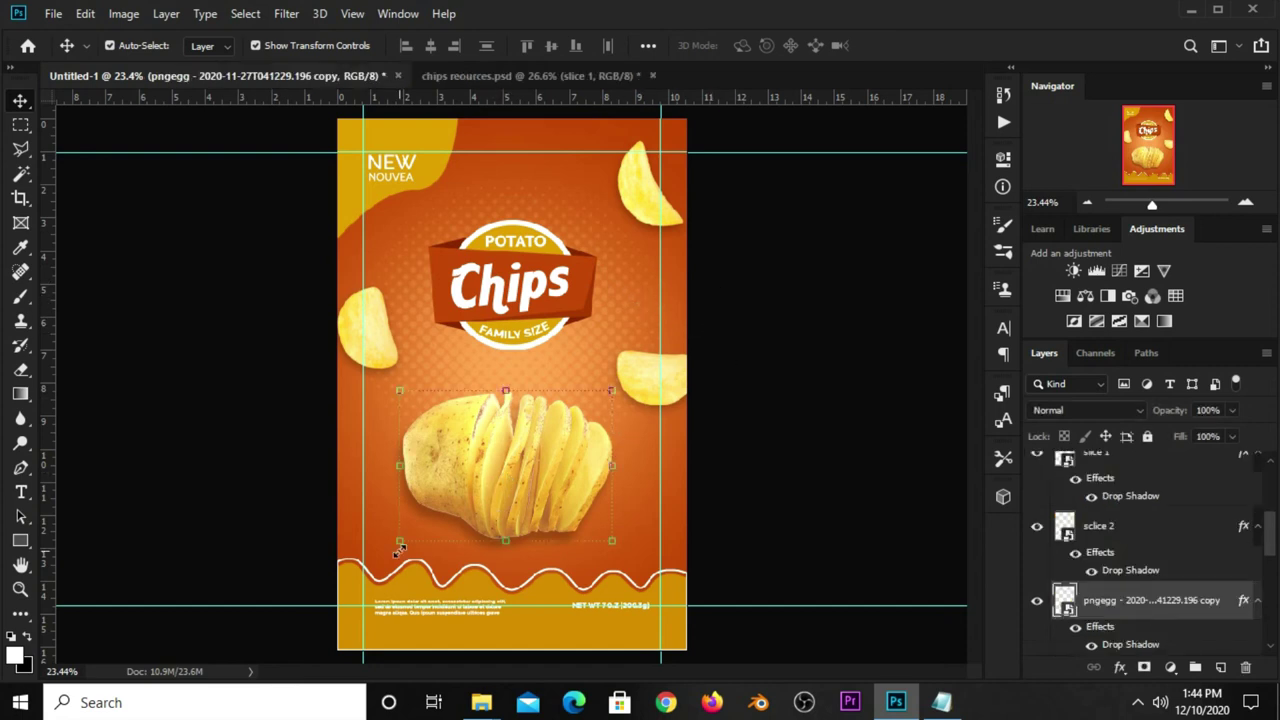
drag(399, 548, 367, 517)
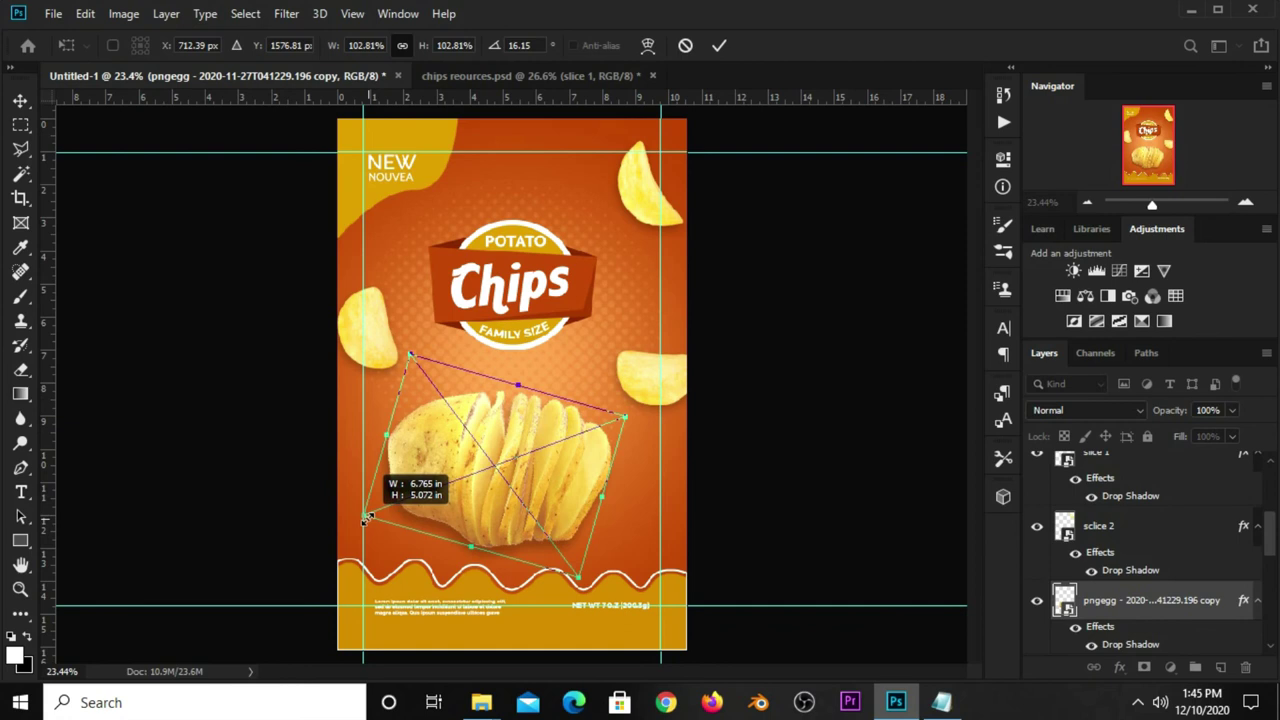
drag(474, 491, 481, 485)
key(Escape)
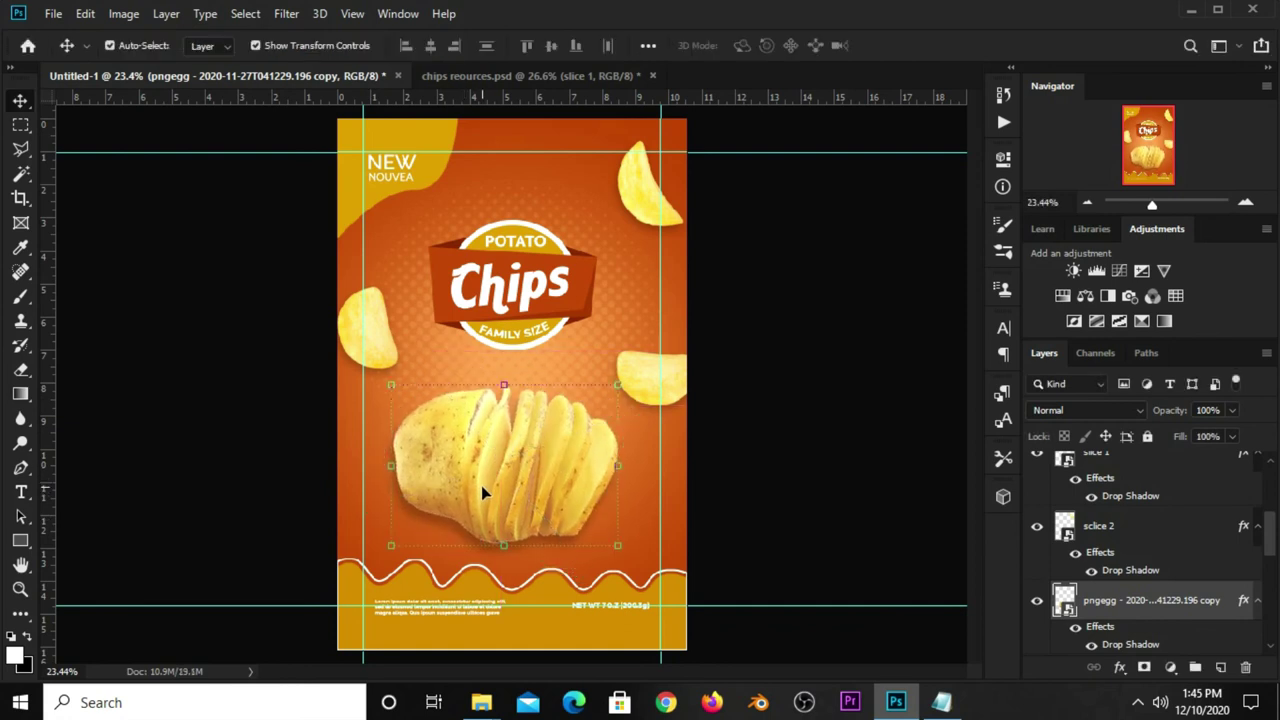
click(759, 468)
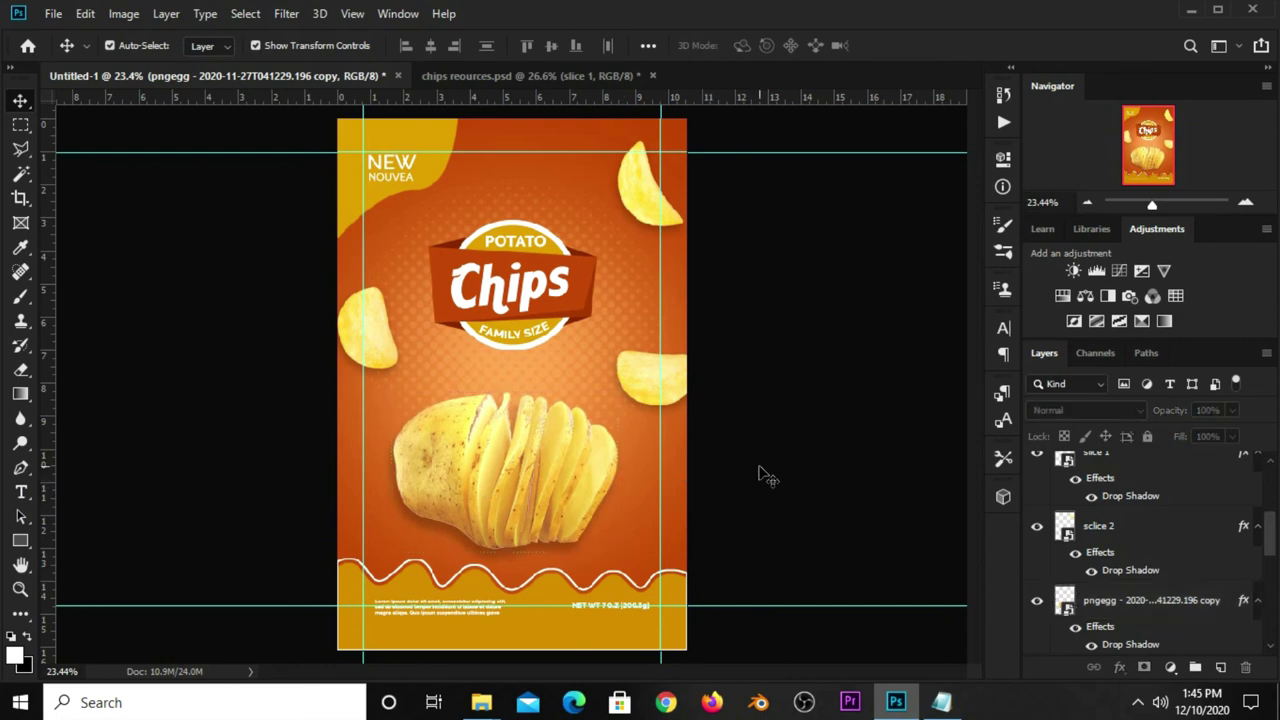
click(556, 469)
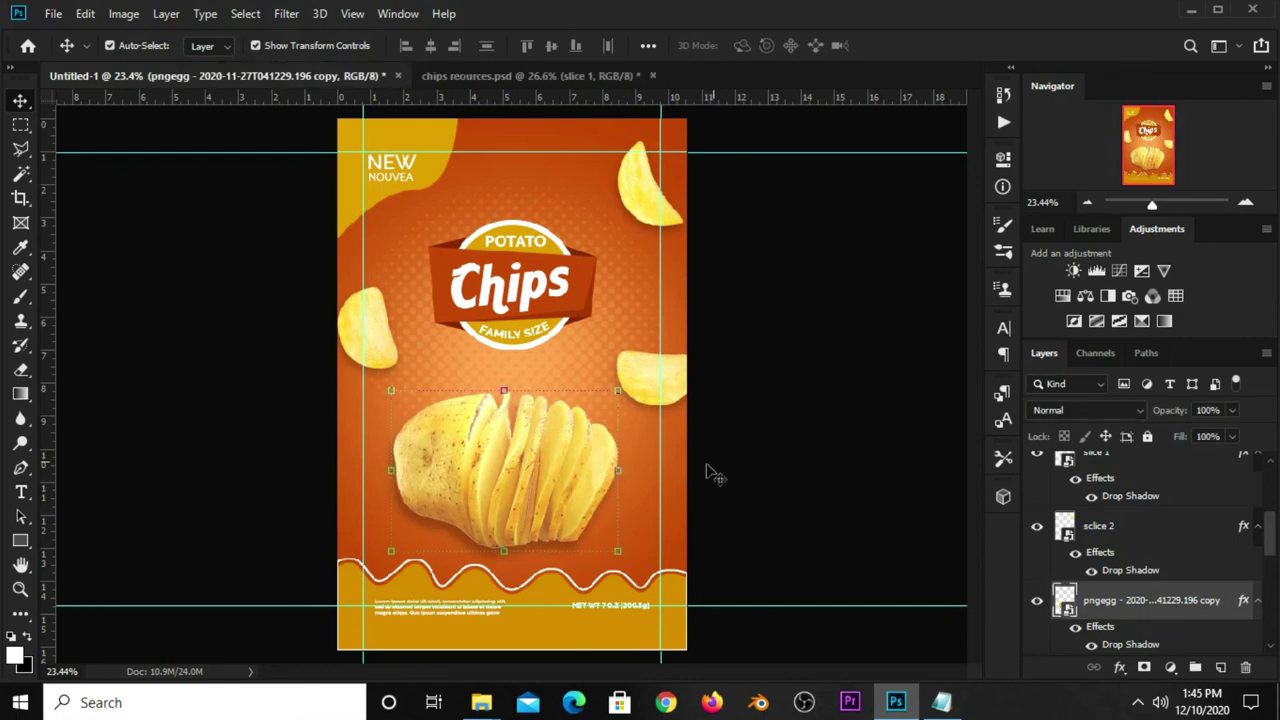
click(737, 468)
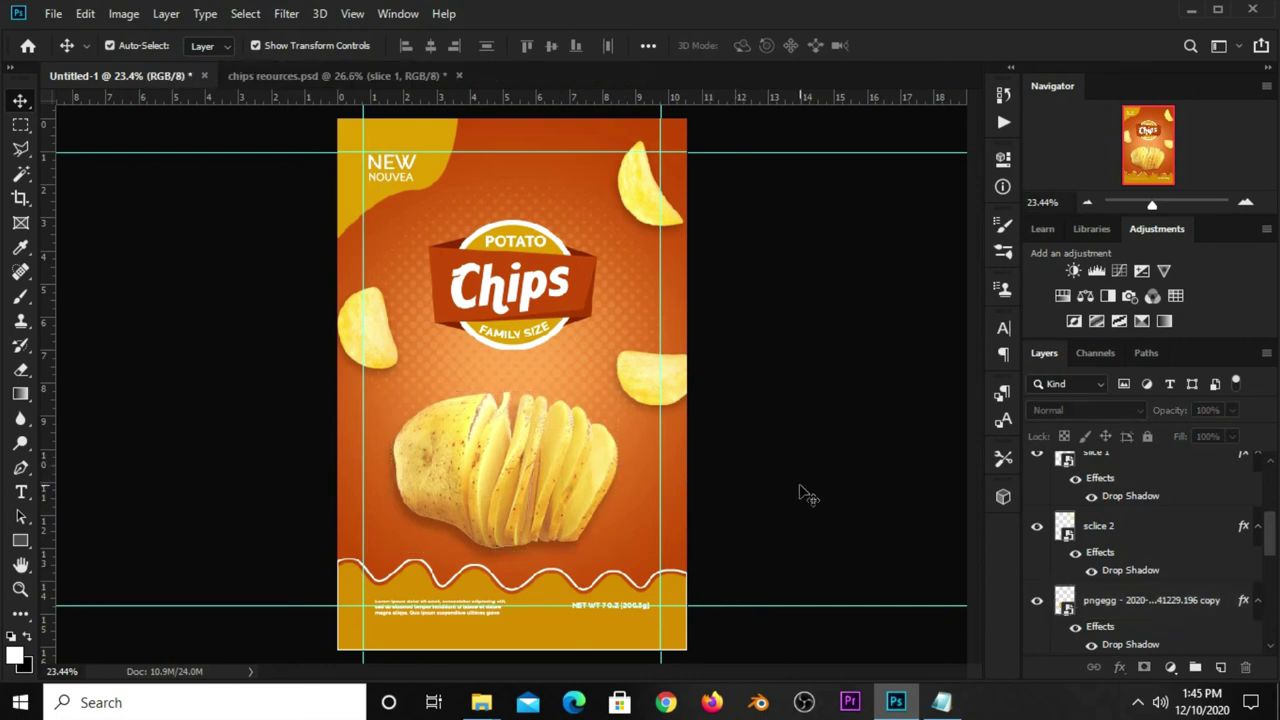
Nudge the left chip slightly left and duplicate the chip layer as slice 1 copy
click(380, 330)
drag(380, 333, 376, 333)
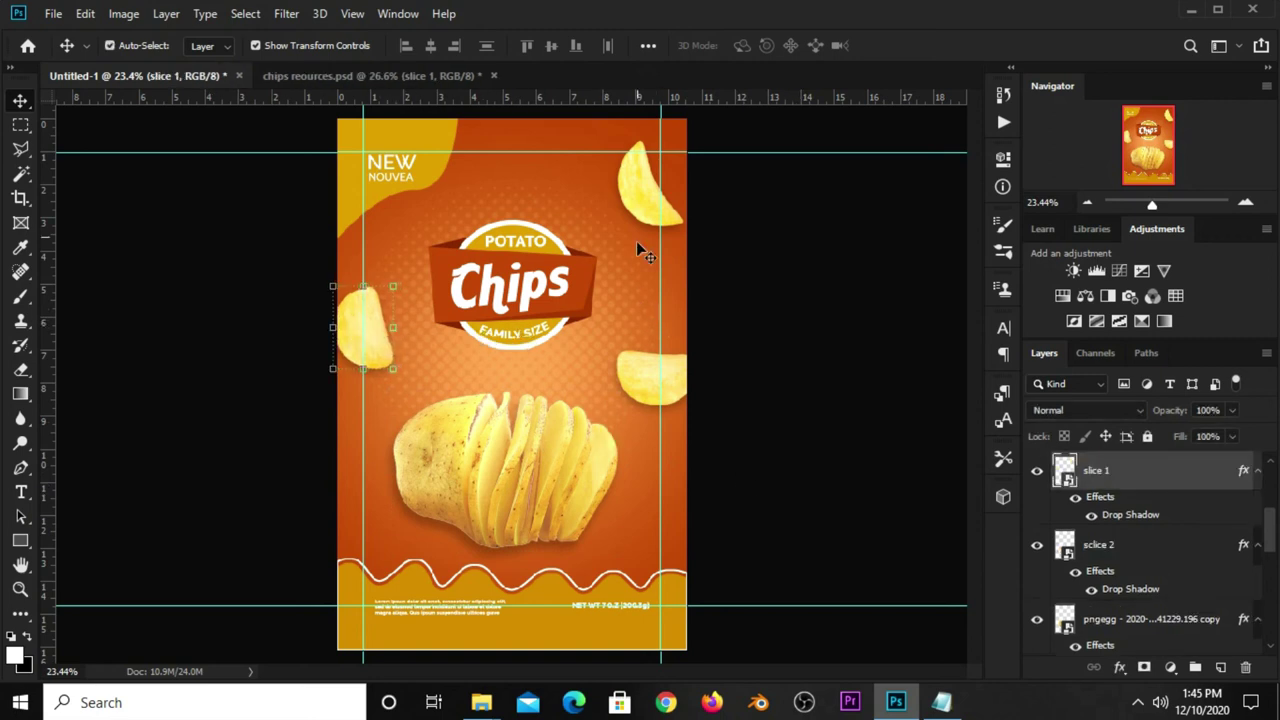
click(648, 195)
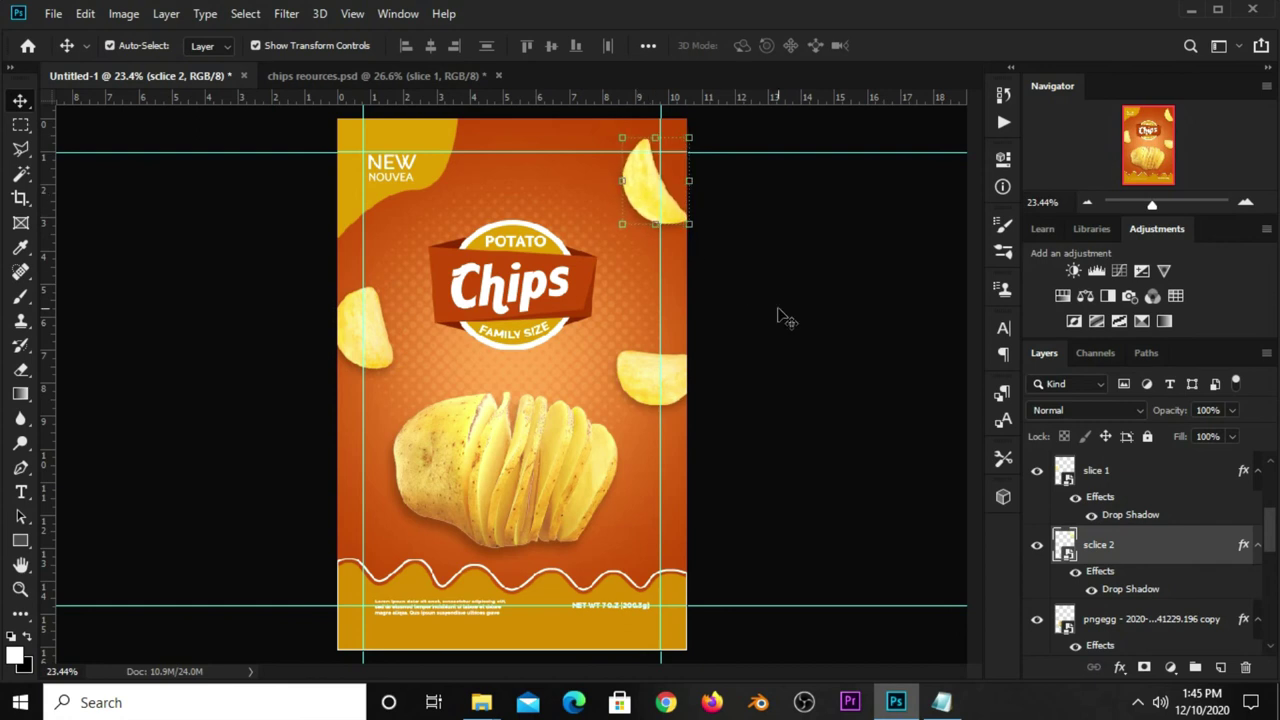
click(634, 400)
key(ctrl+j)
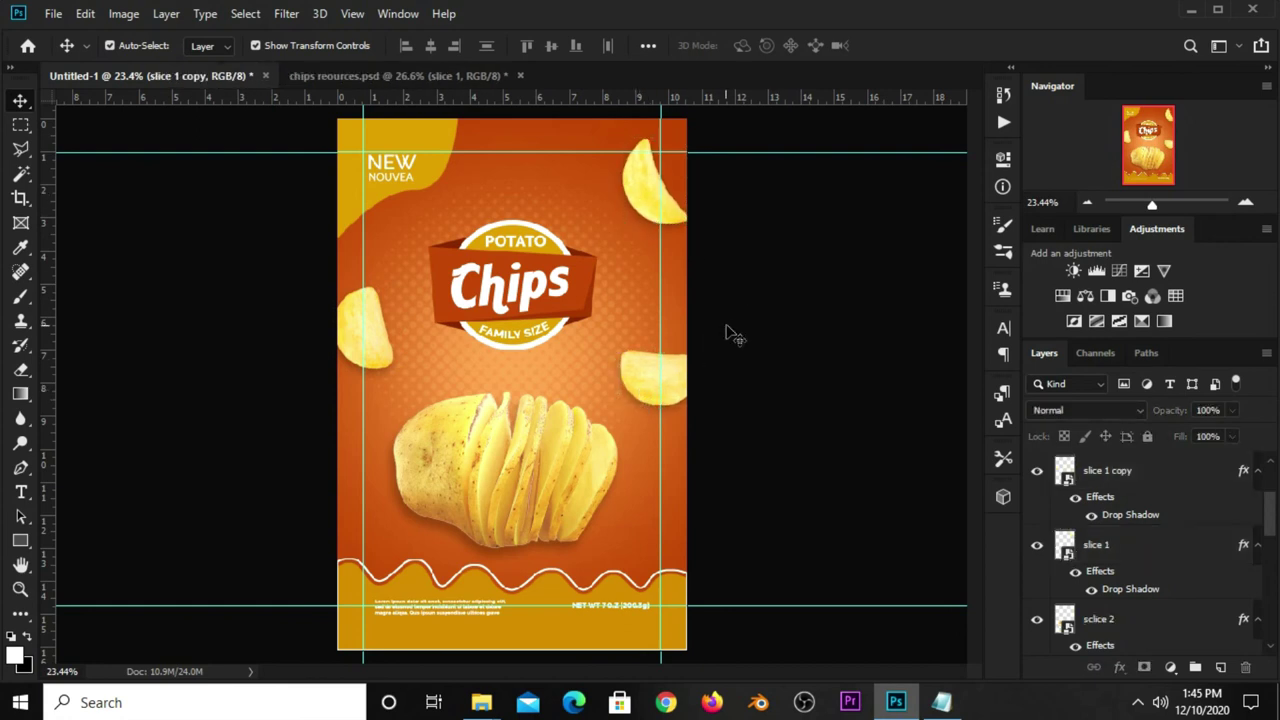
click(730, 335)
scroll(1068, 543, up, 2)
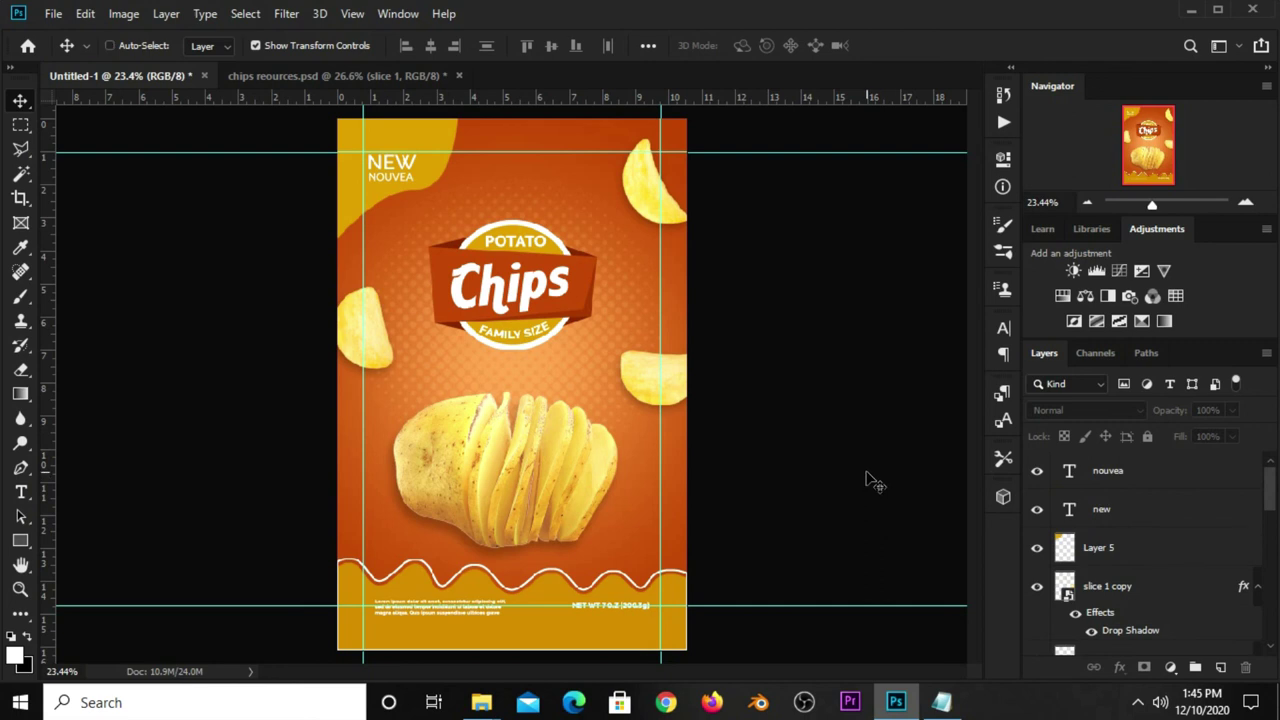
Stamp all visible layers into a merged Layer 6 and launch the Camera Raw Filter
key(ctrl+alt+shift+e)
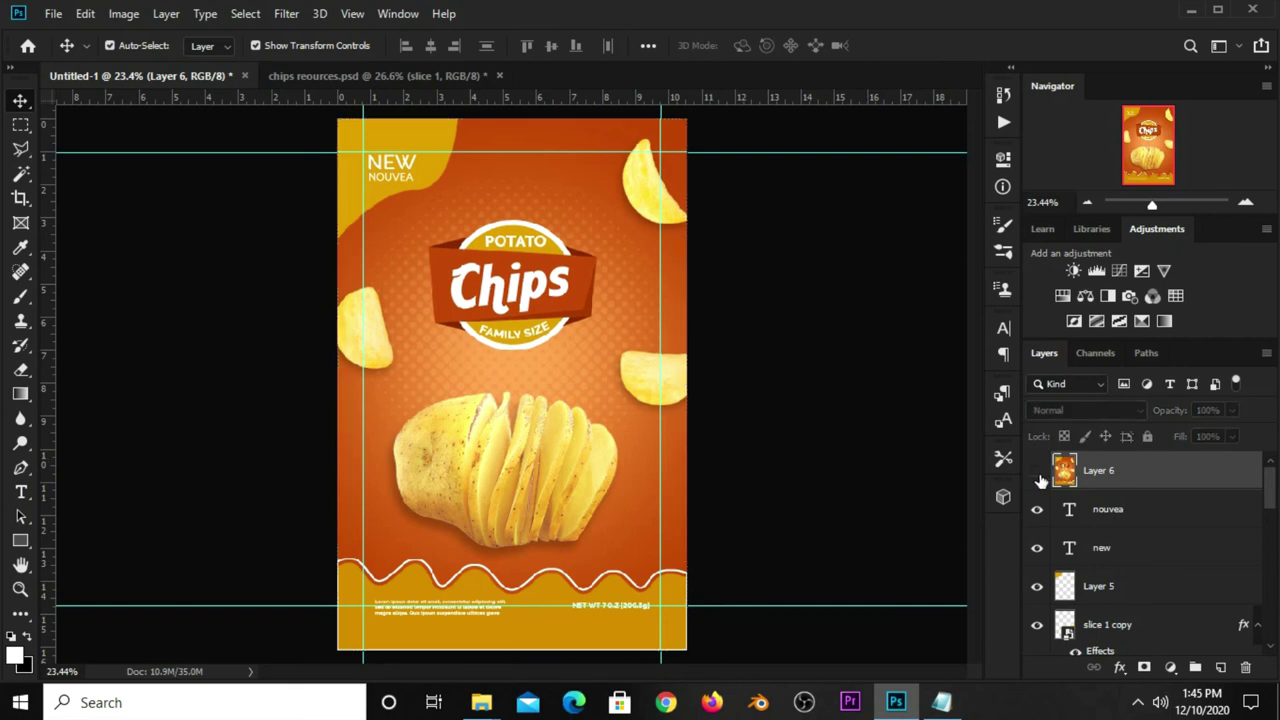
click(291, 19)
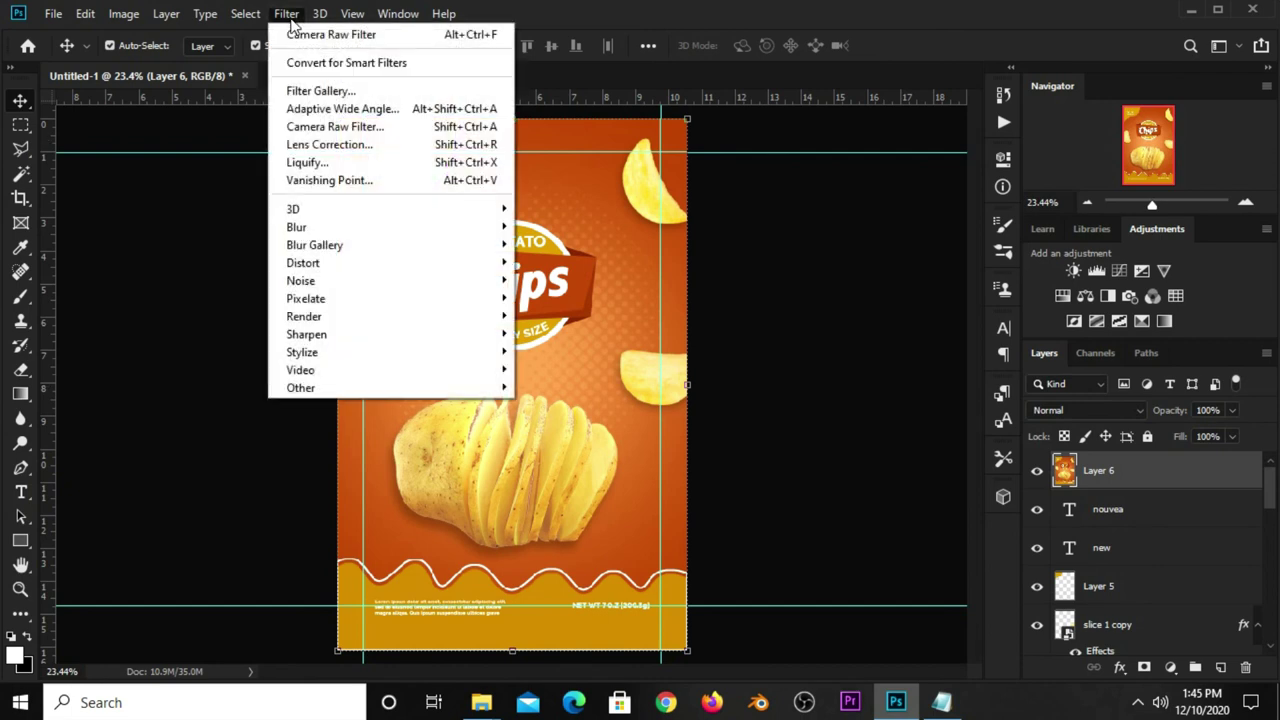
click(338, 128)
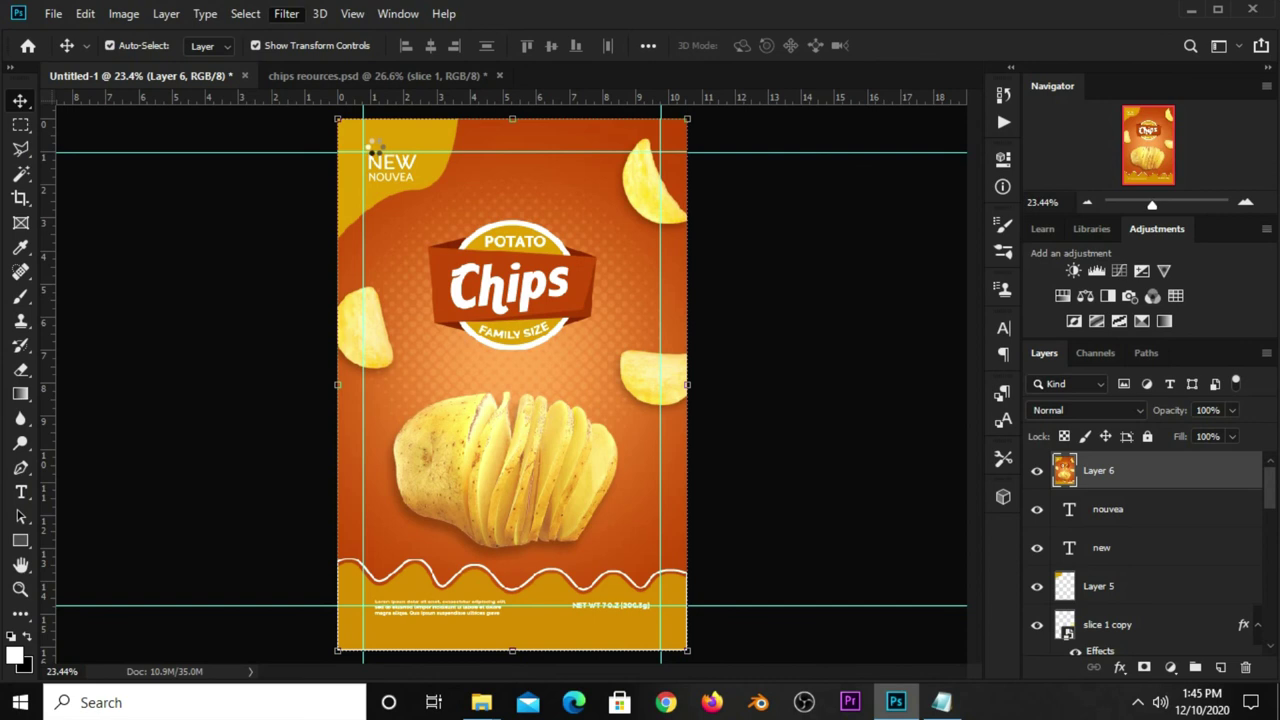
Set Camera Raw Exposure +0.40, Contrast +9, Highlights -55, Shadows -23, Whites -9, Blacks -10
drag(1091, 450, 1094, 455)
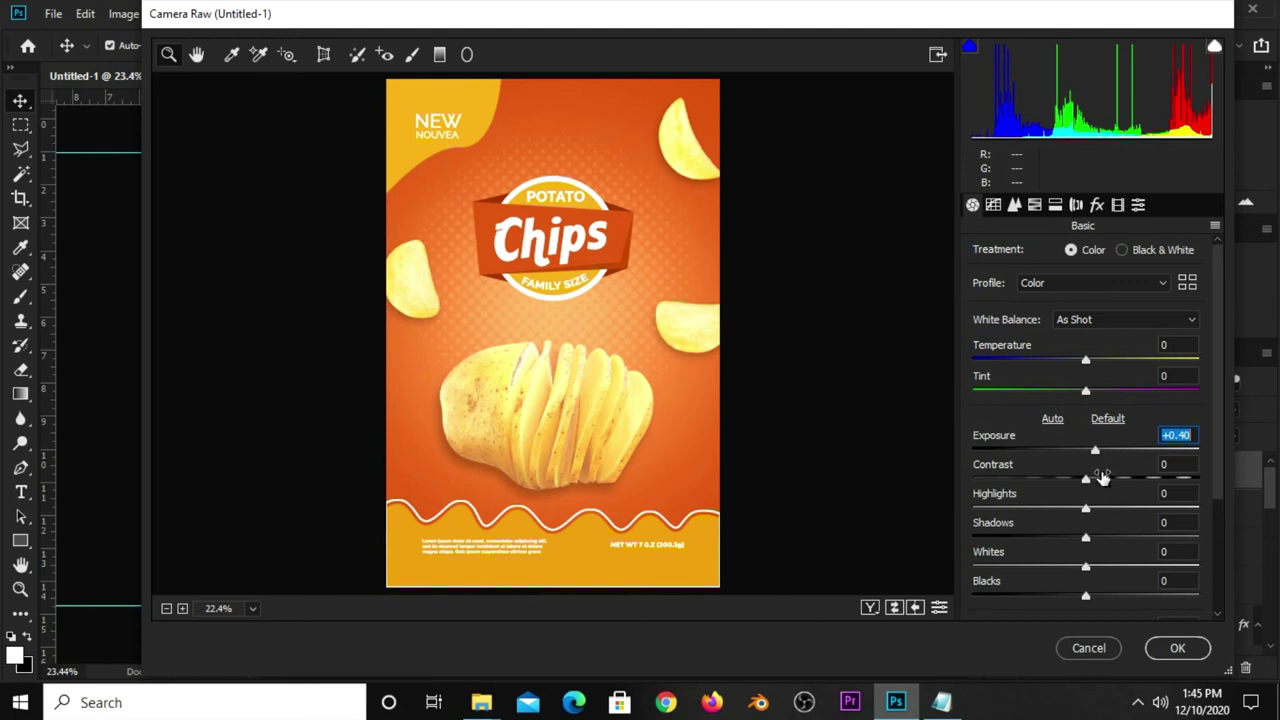
mouse_move(1086, 480)
mouse_down()
mouse_move(1101, 483)
mouse_move(1066, 514)
mouse_up()
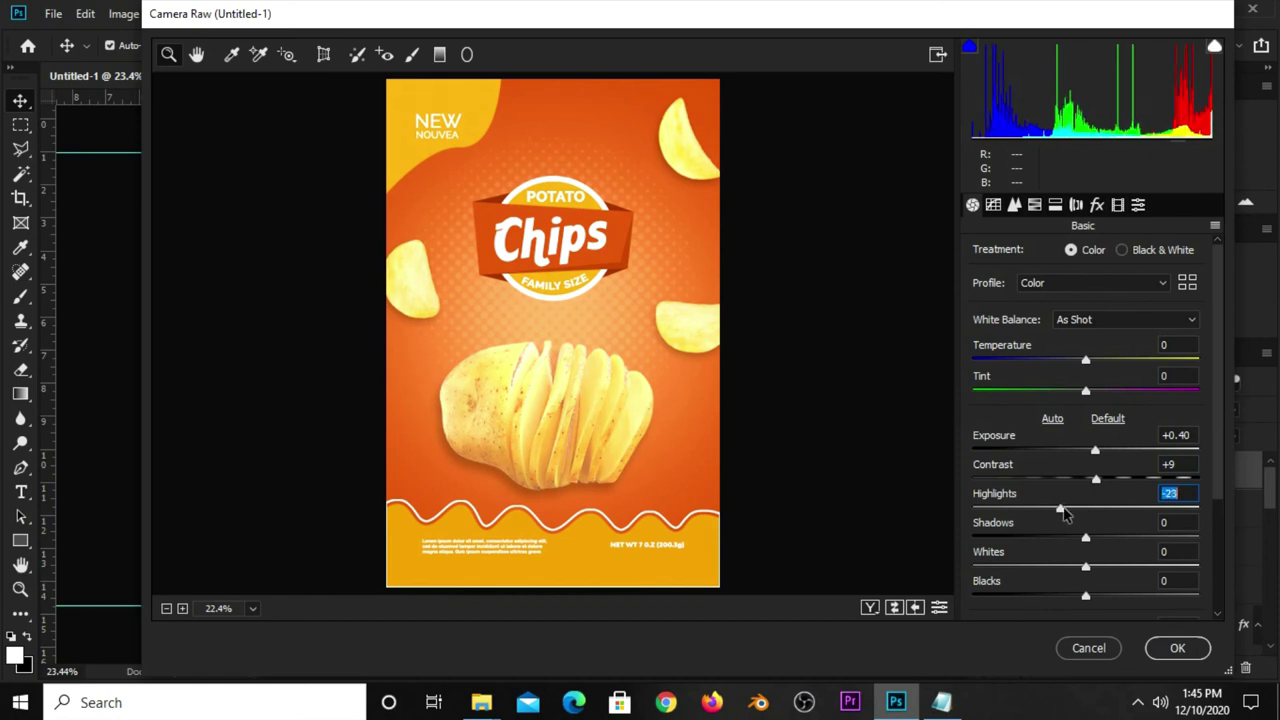
drag(1055, 512, 1024, 512)
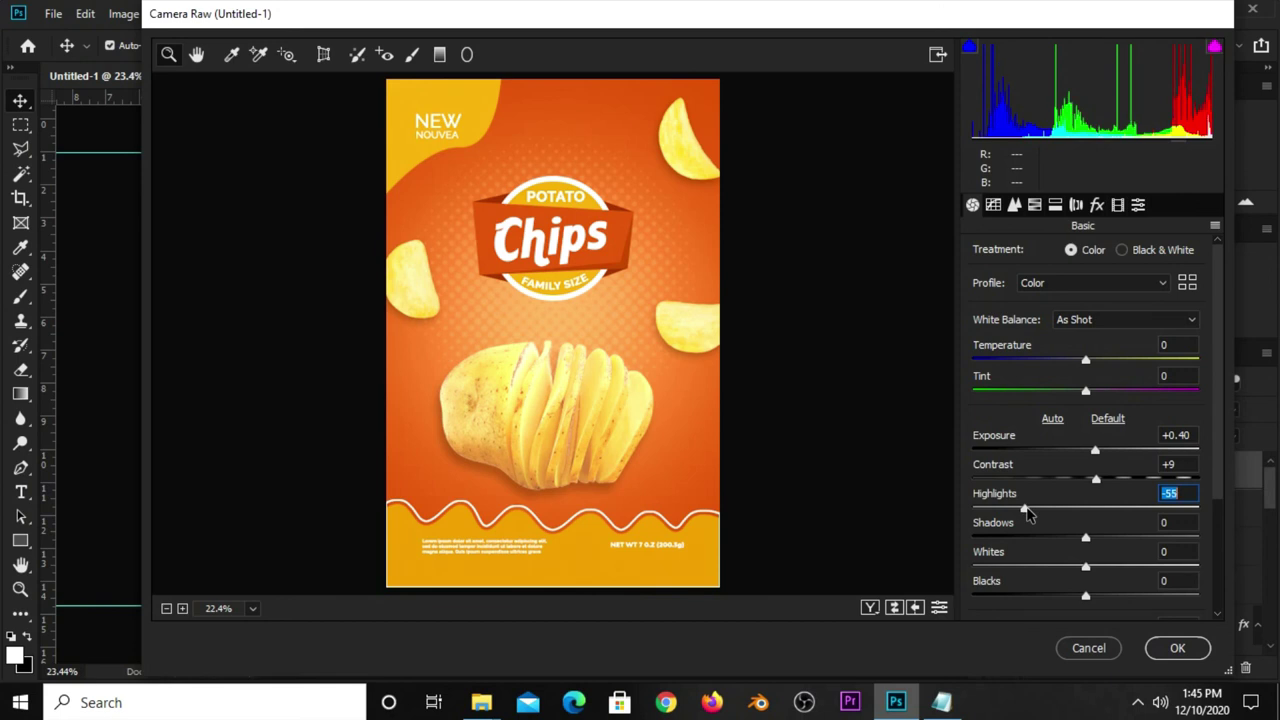
drag(1086, 543, 1059, 543)
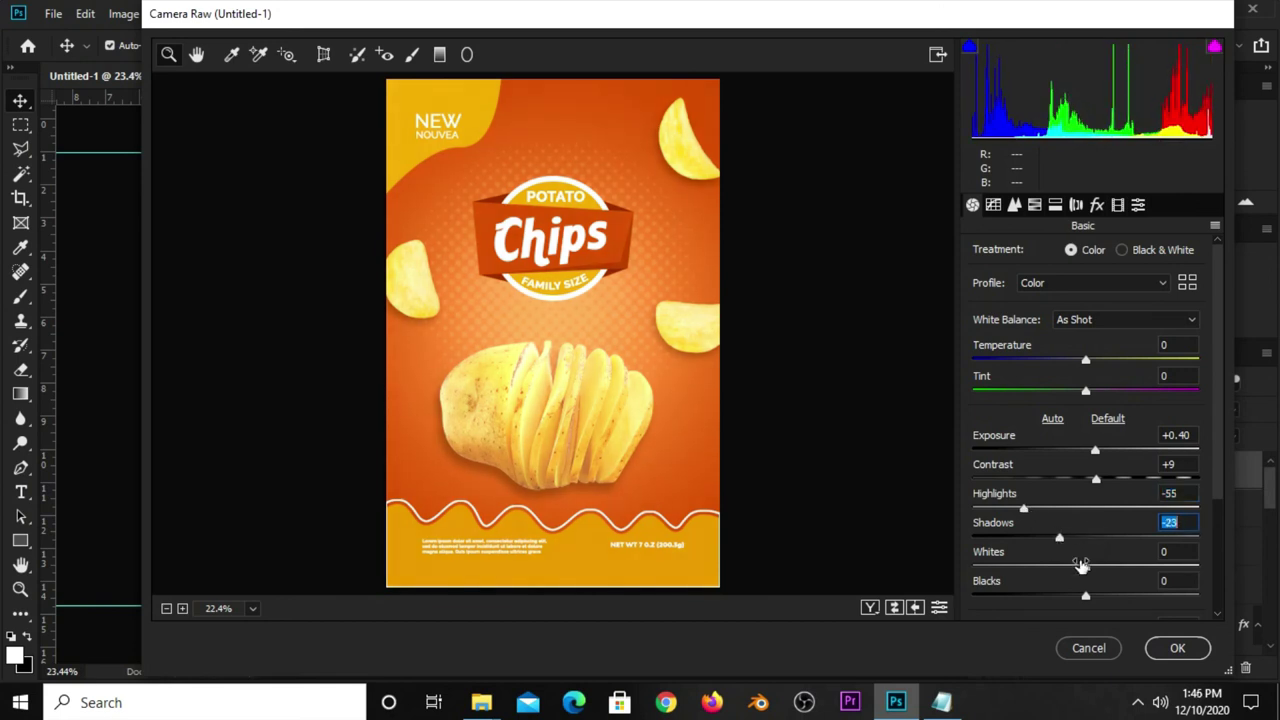
drag(1087, 567, 1075, 567)
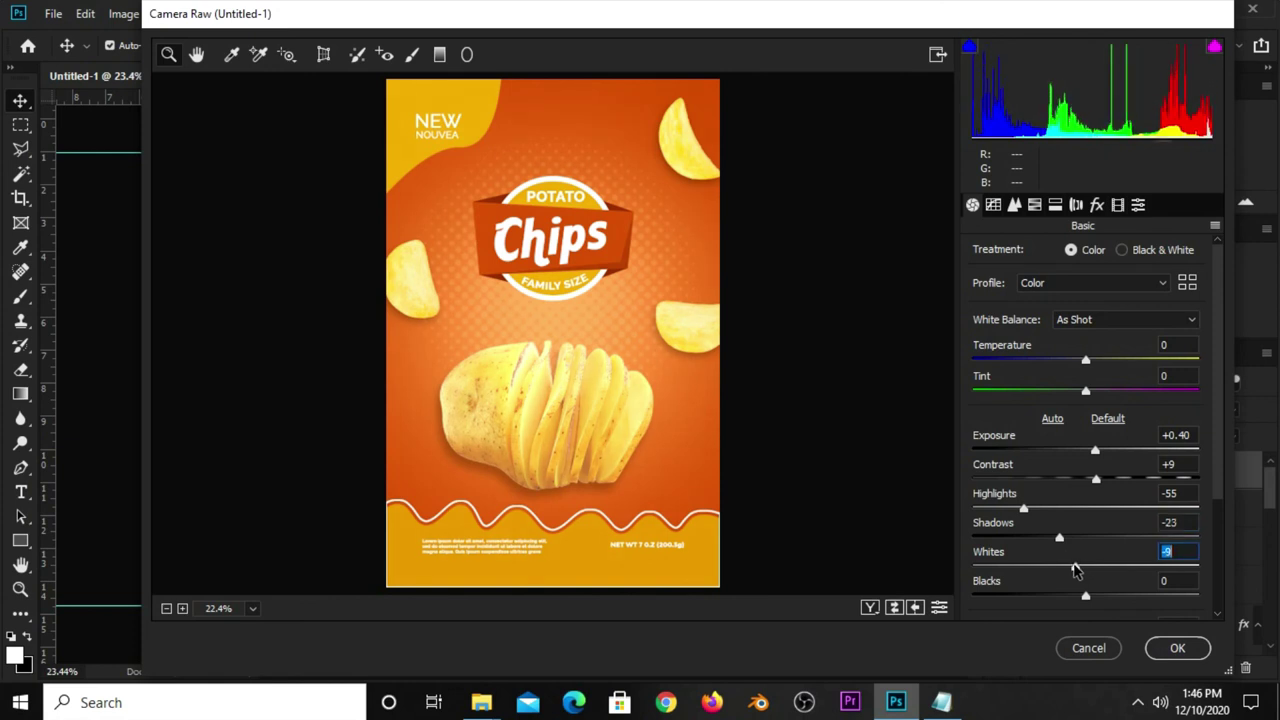
drag(1080, 596, 1075, 598)
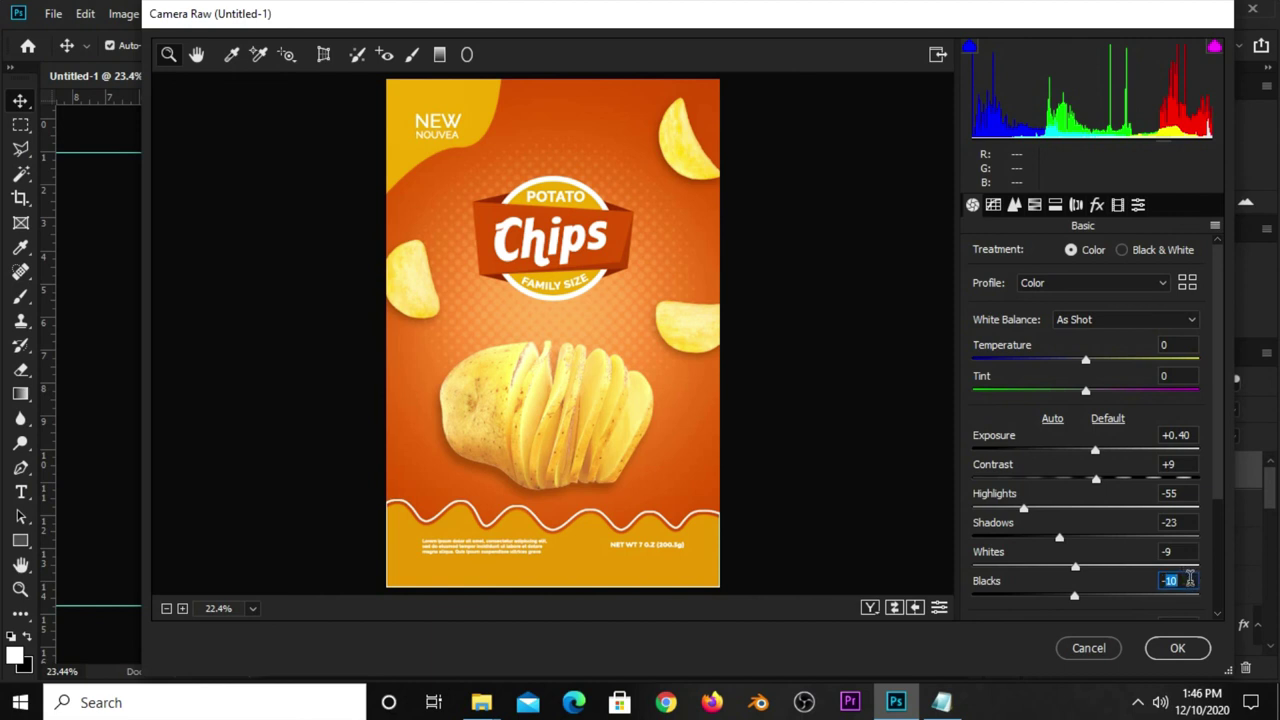
Review the Whites, Contrast and Exposure values and apply the Camera Raw adjustments
click(1190, 548)
click(1187, 464)
click(1192, 434)
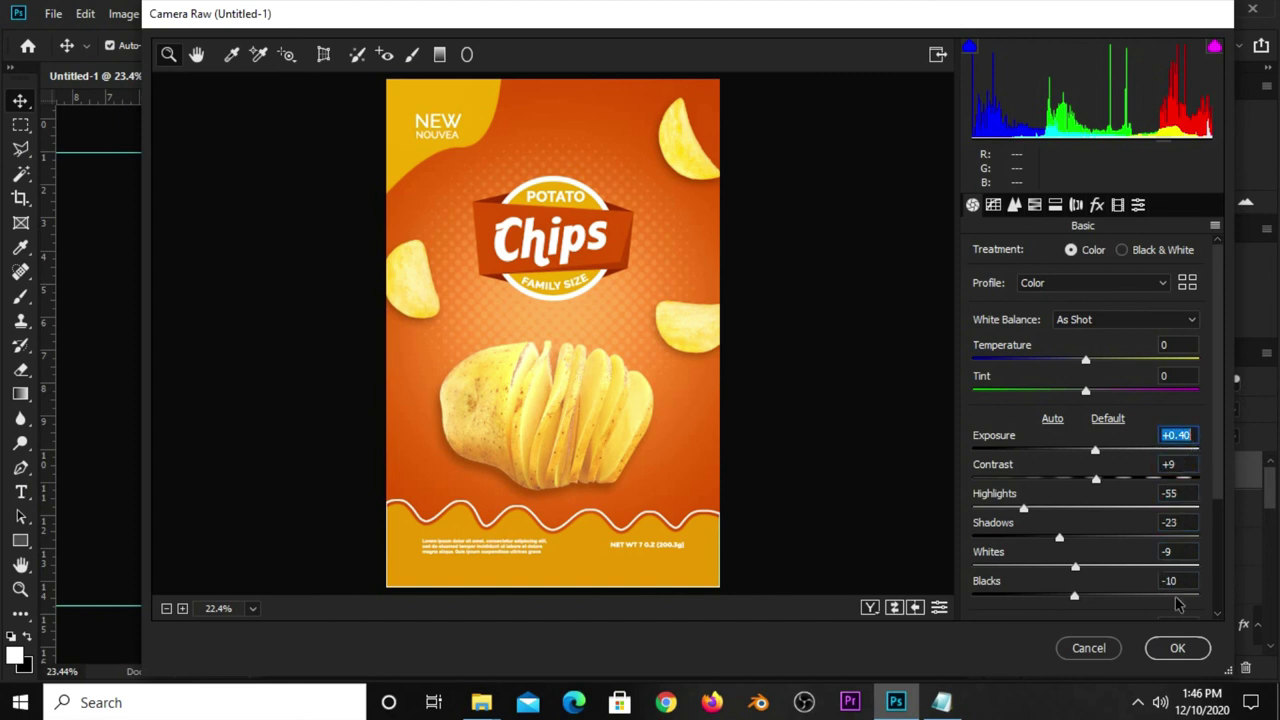
click(1176, 648)
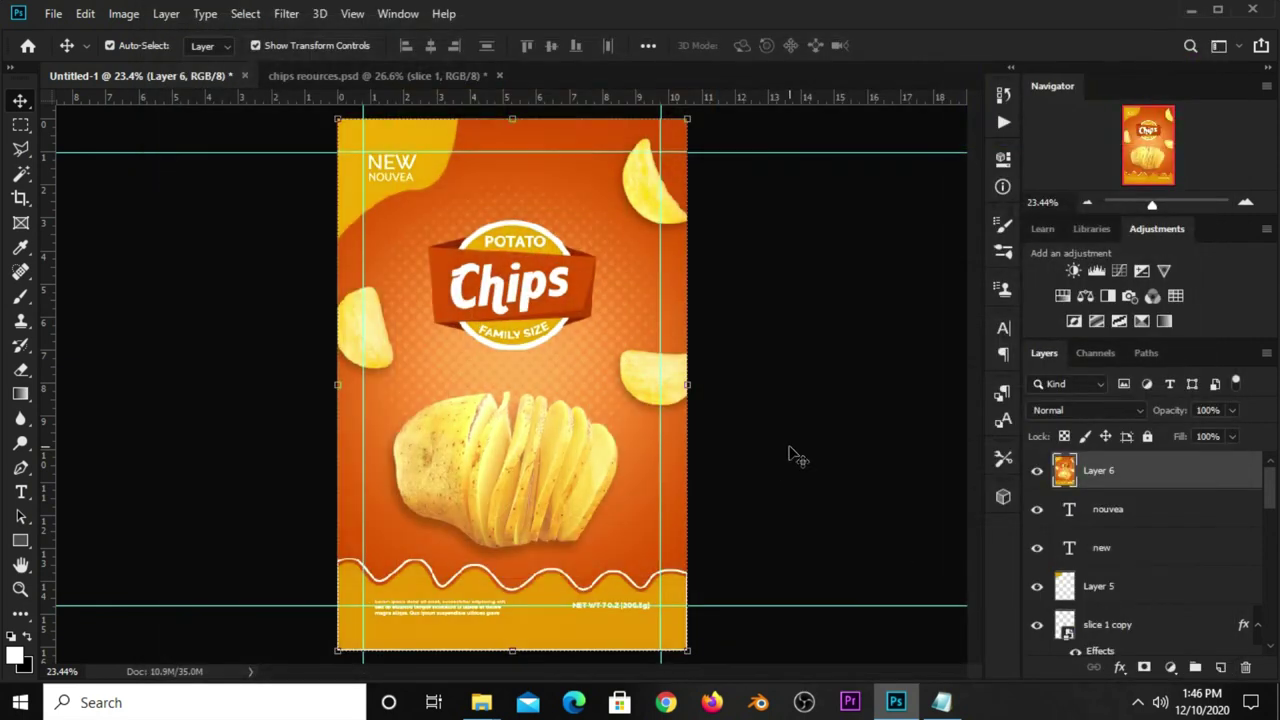
Compare Layer 6 before/after, then open CHIPS_BAG_MOCKUP_BY_SMOKINS.psd from recent files, zoomed out
click(1037, 470)
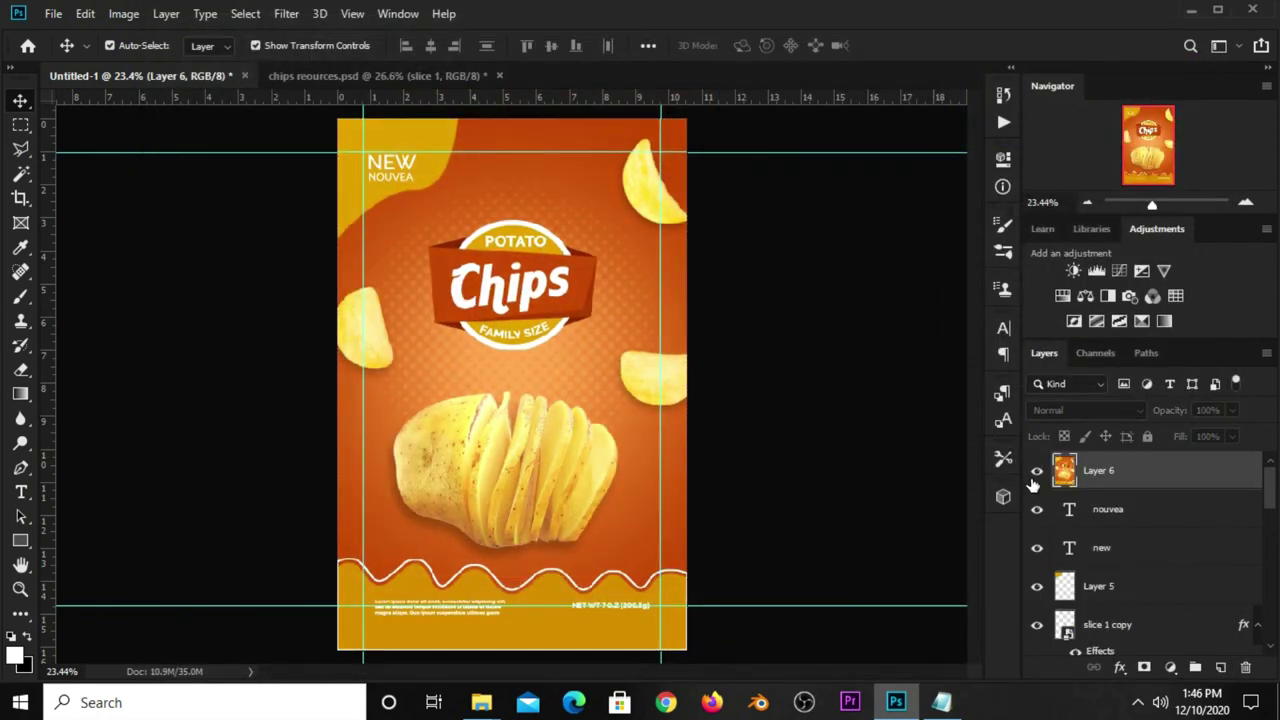
click(853, 395)
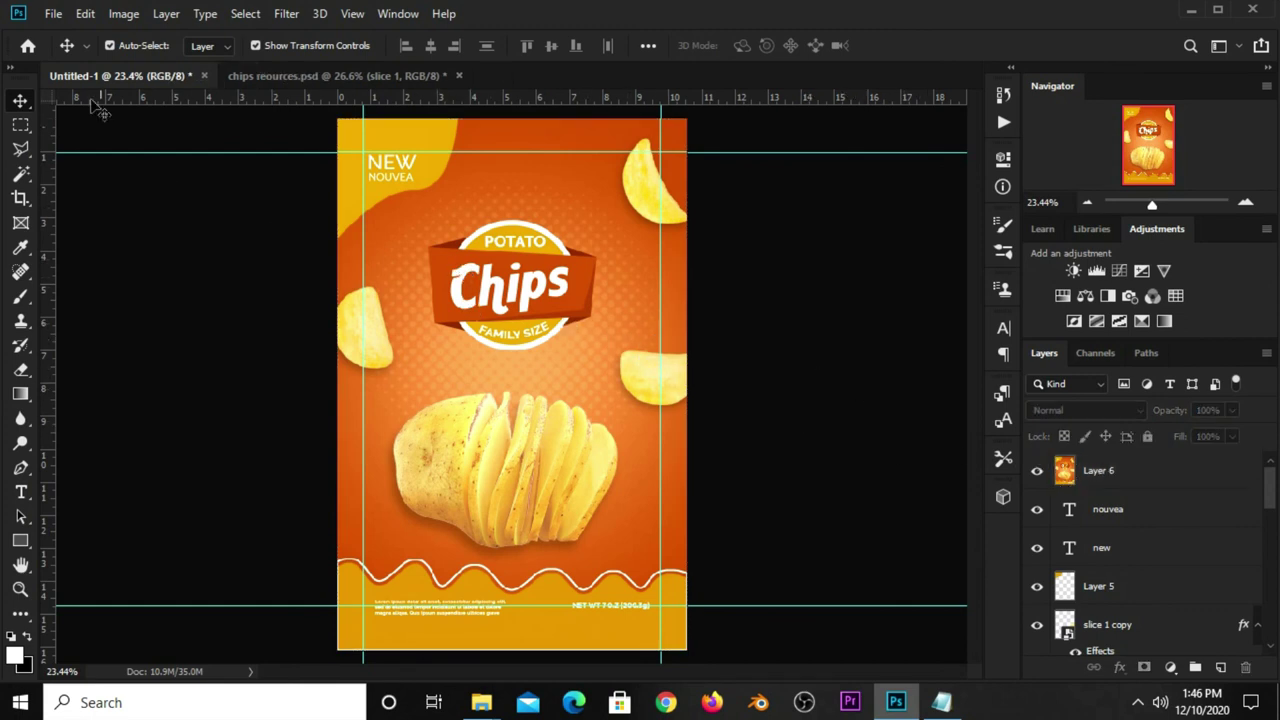
click(53, 14)
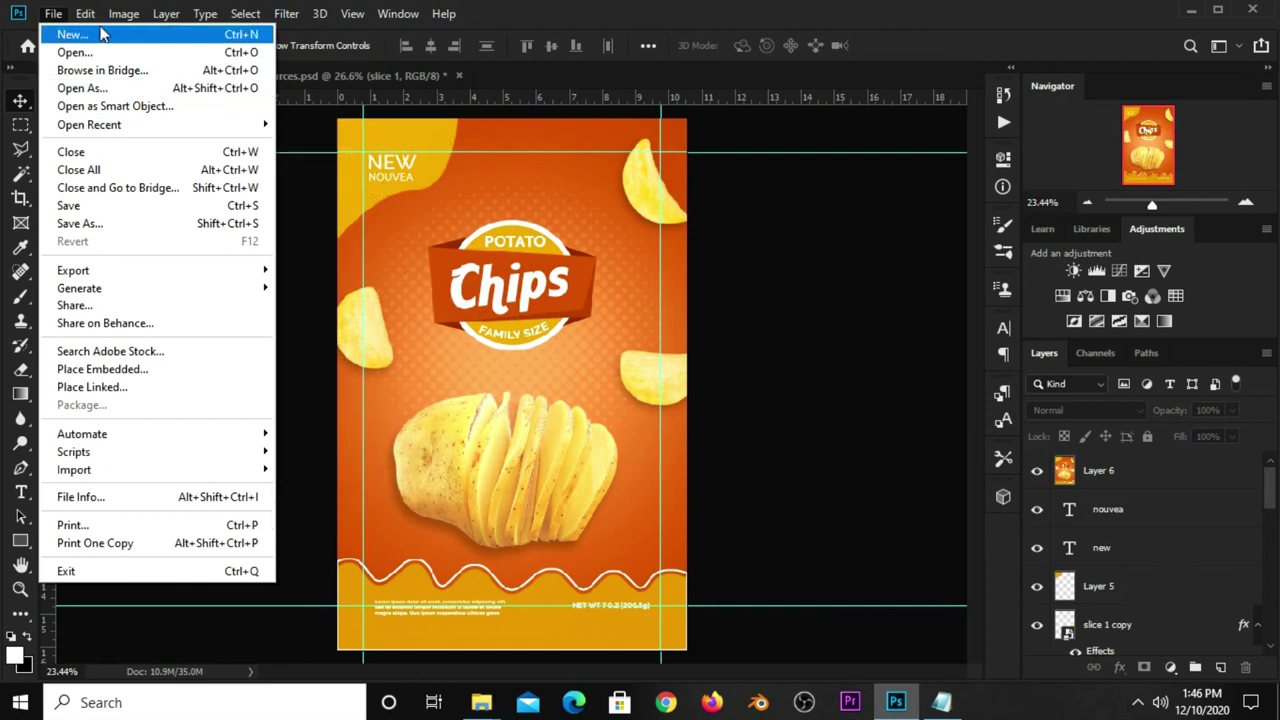
mouse_move(89, 124)
click(357, 143)
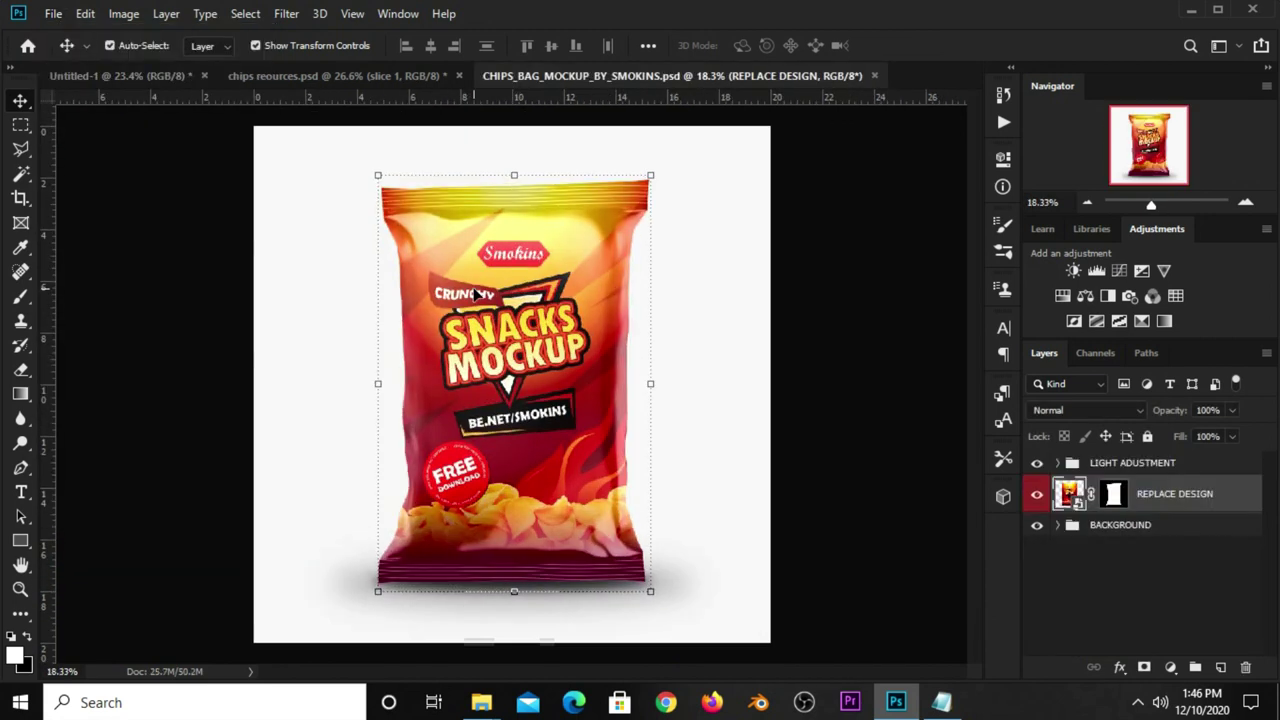
key(ctrl+minus)
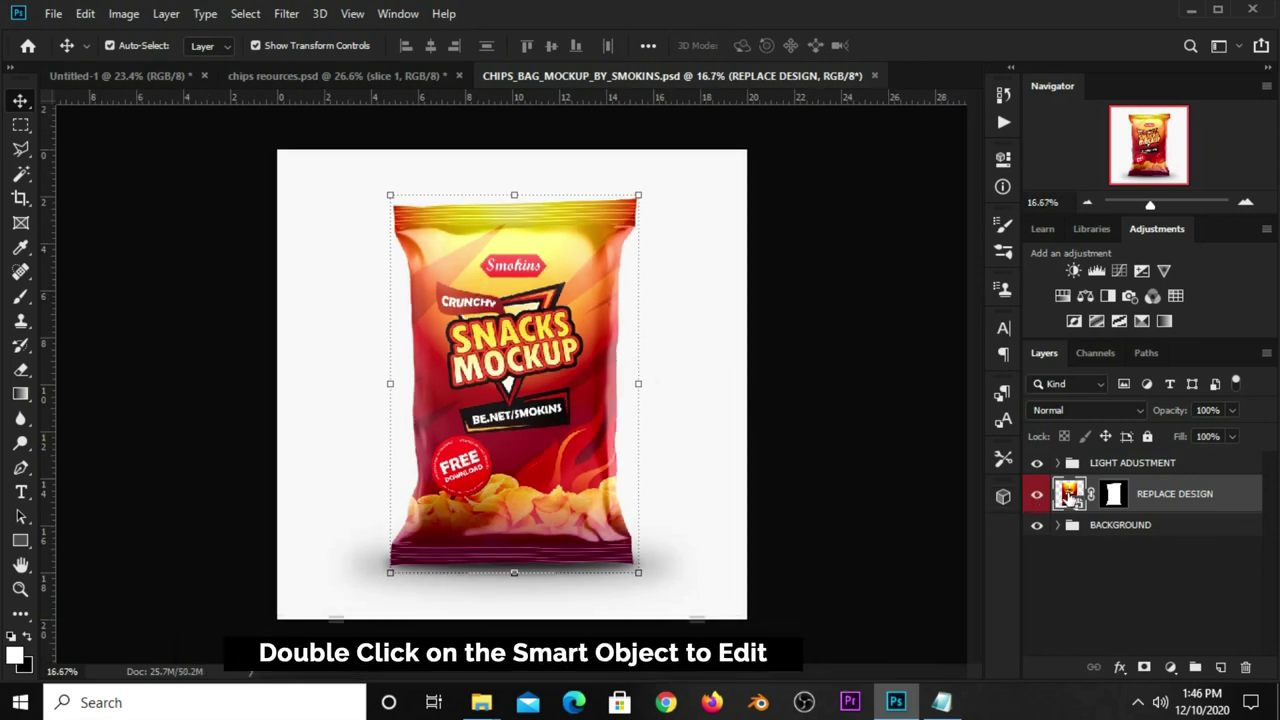
Open the REPLACE DESIGN smart object and copy Layer 6 from Untitled-1
double_click(1068, 492)
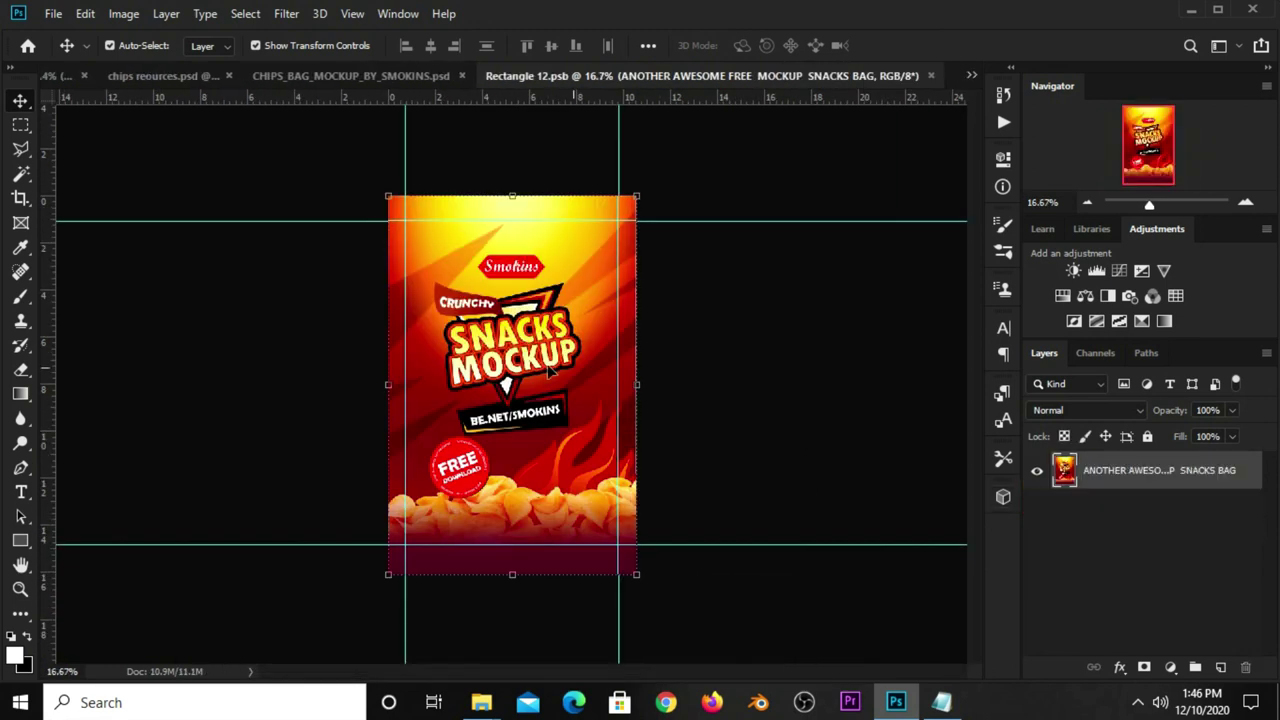
click(167, 75)
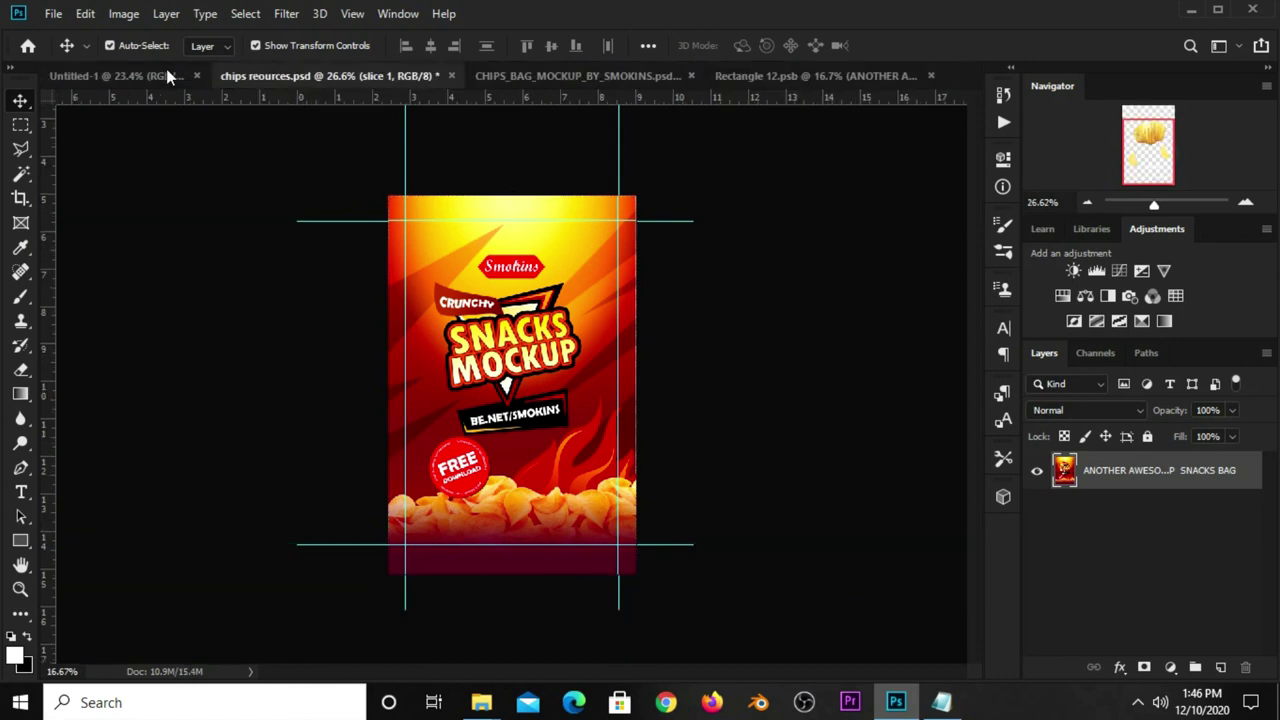
click(108, 75)
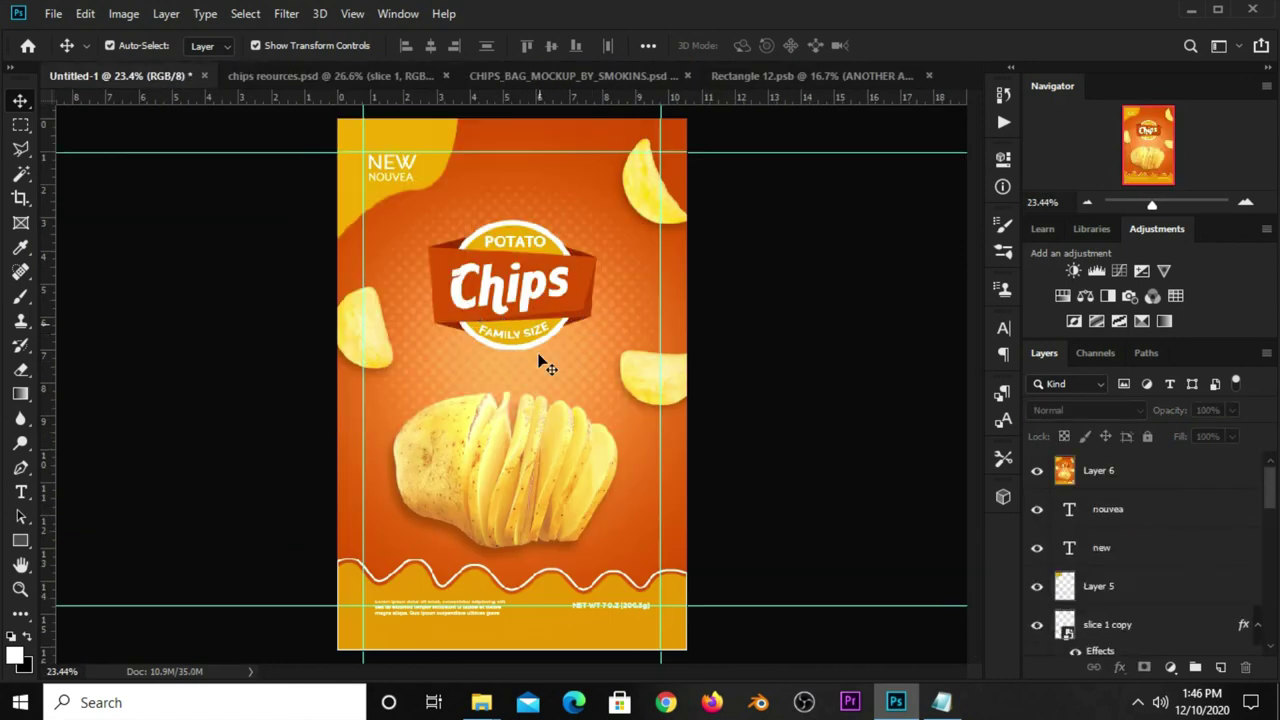
click(1125, 478)
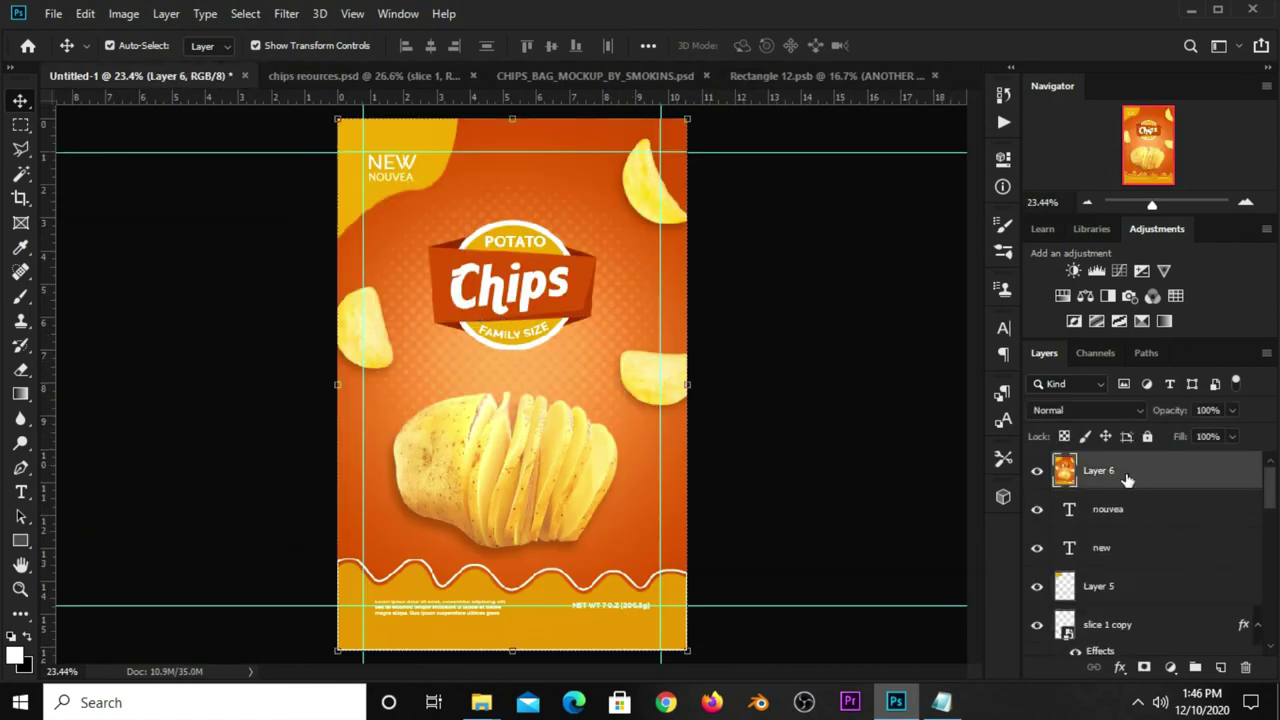
key(ctrl+c)
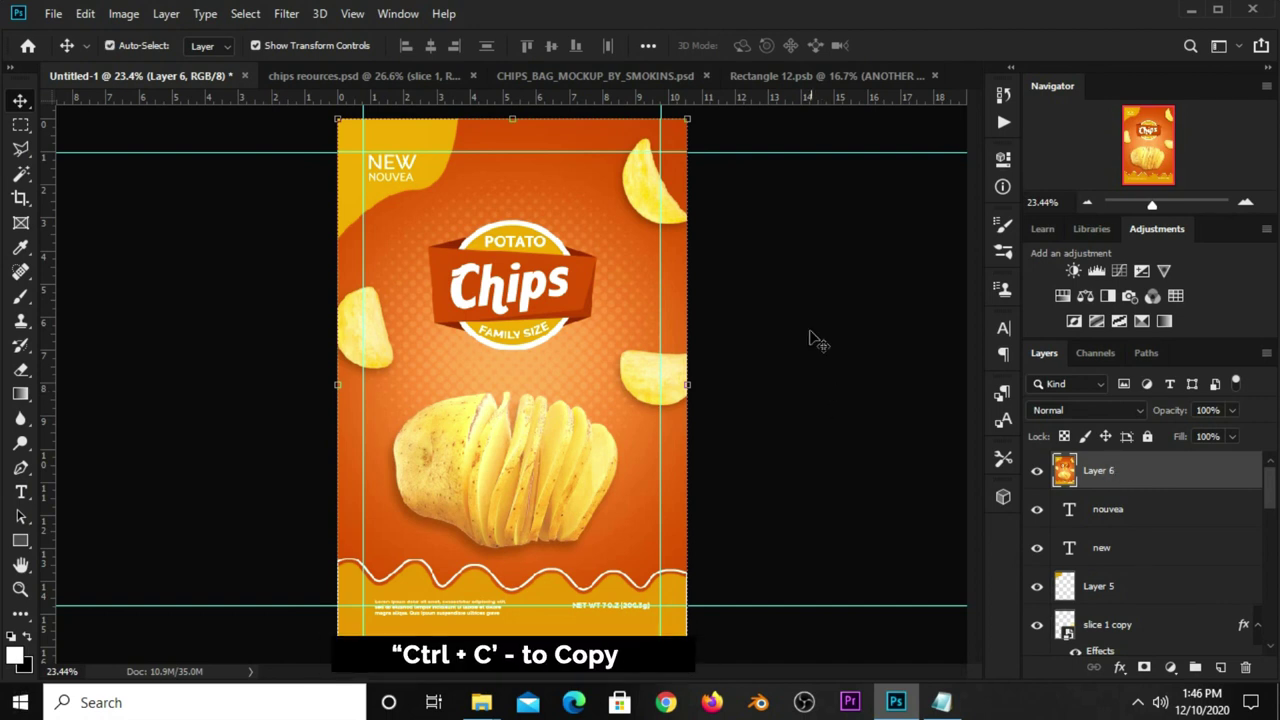
Paste the design into Rectangle 12.psb with converted colours and hide the old bag artwork
click(852, 80)
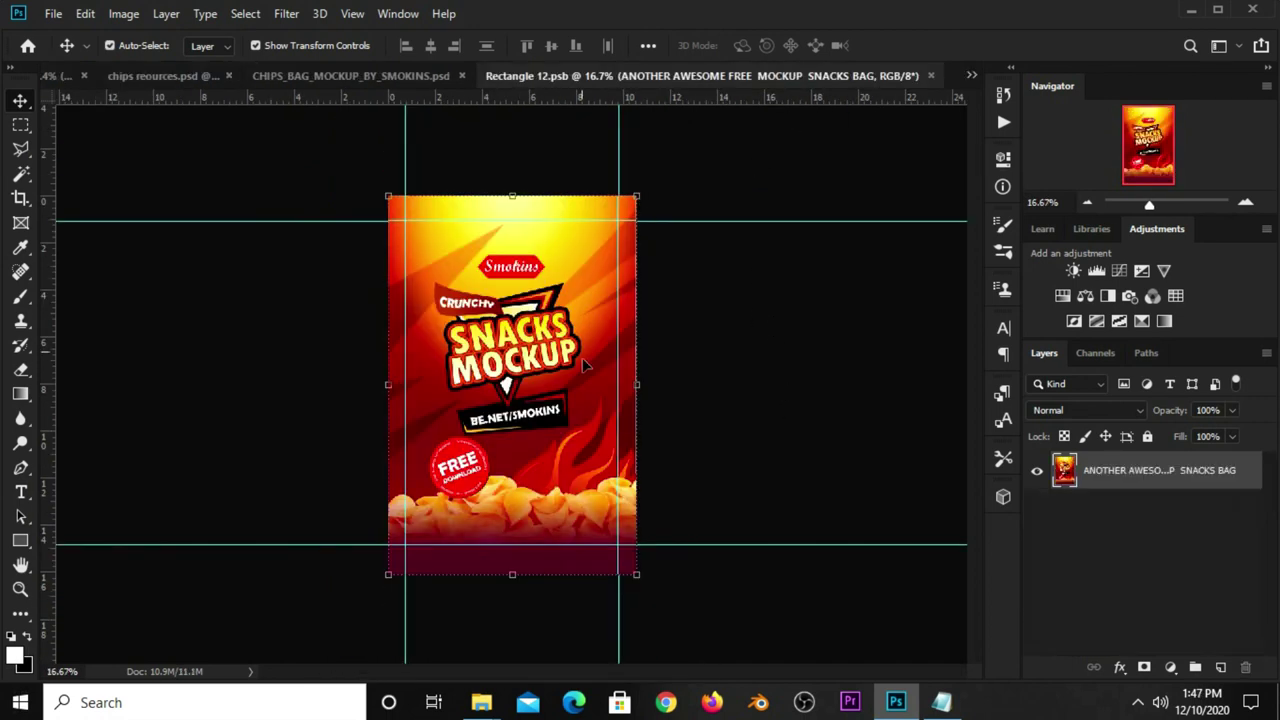
key(ctrl+v)
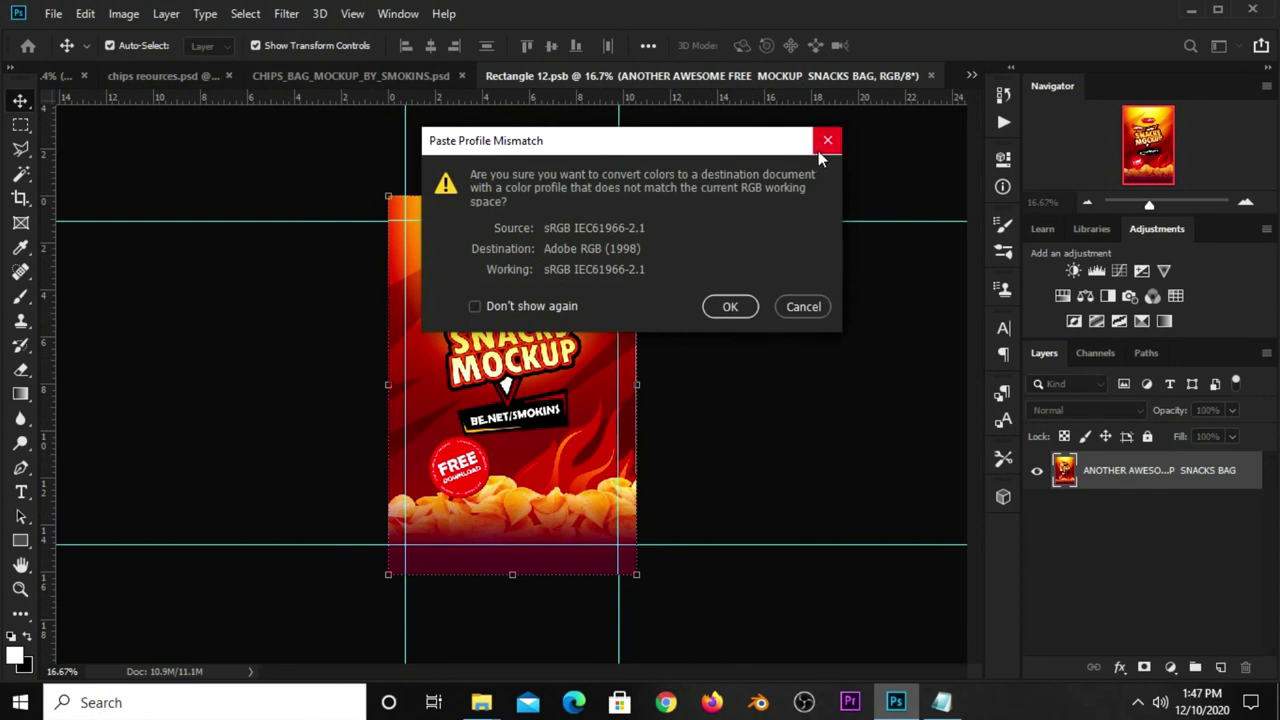
click(825, 142)
click(1036, 471)
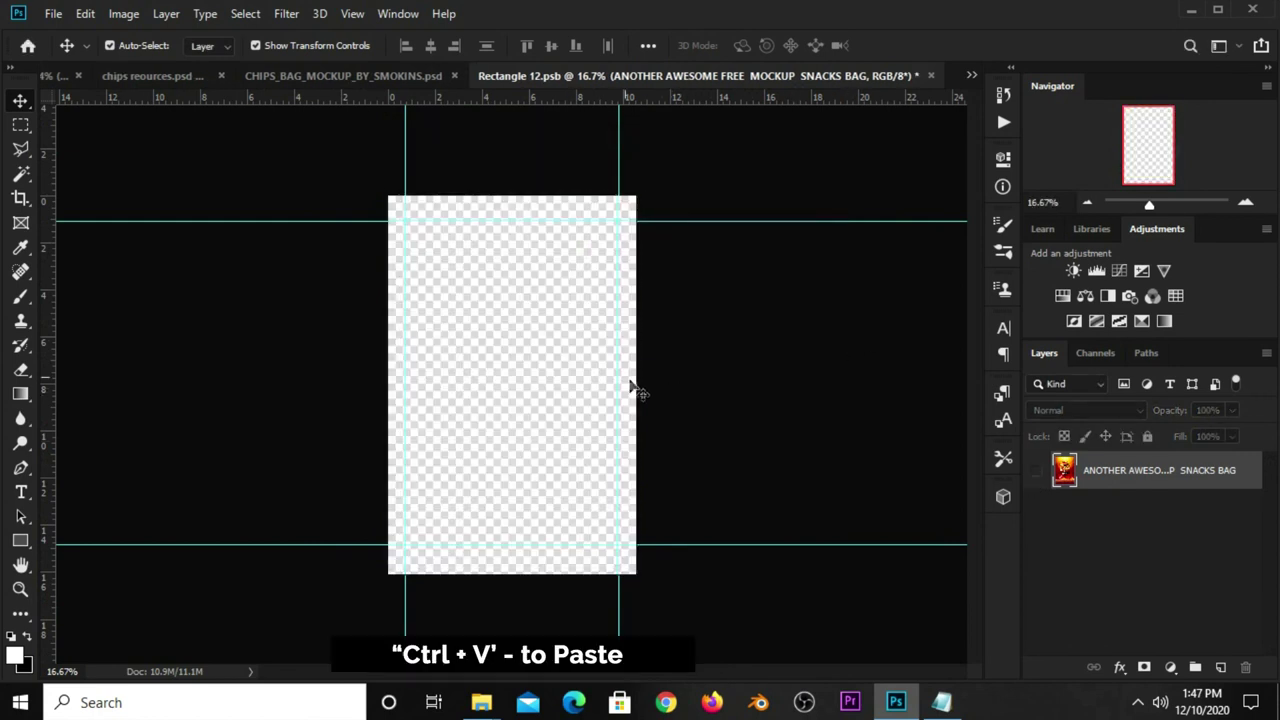
key(ctrl+v)
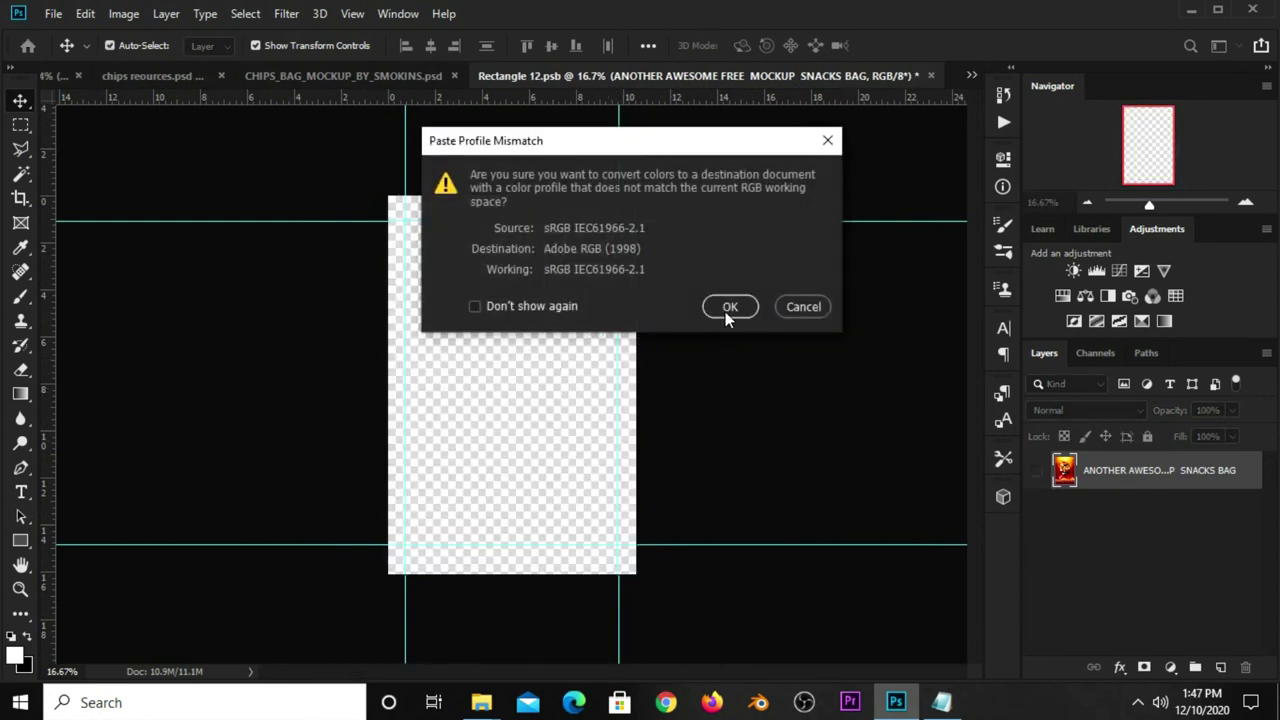
click(729, 307)
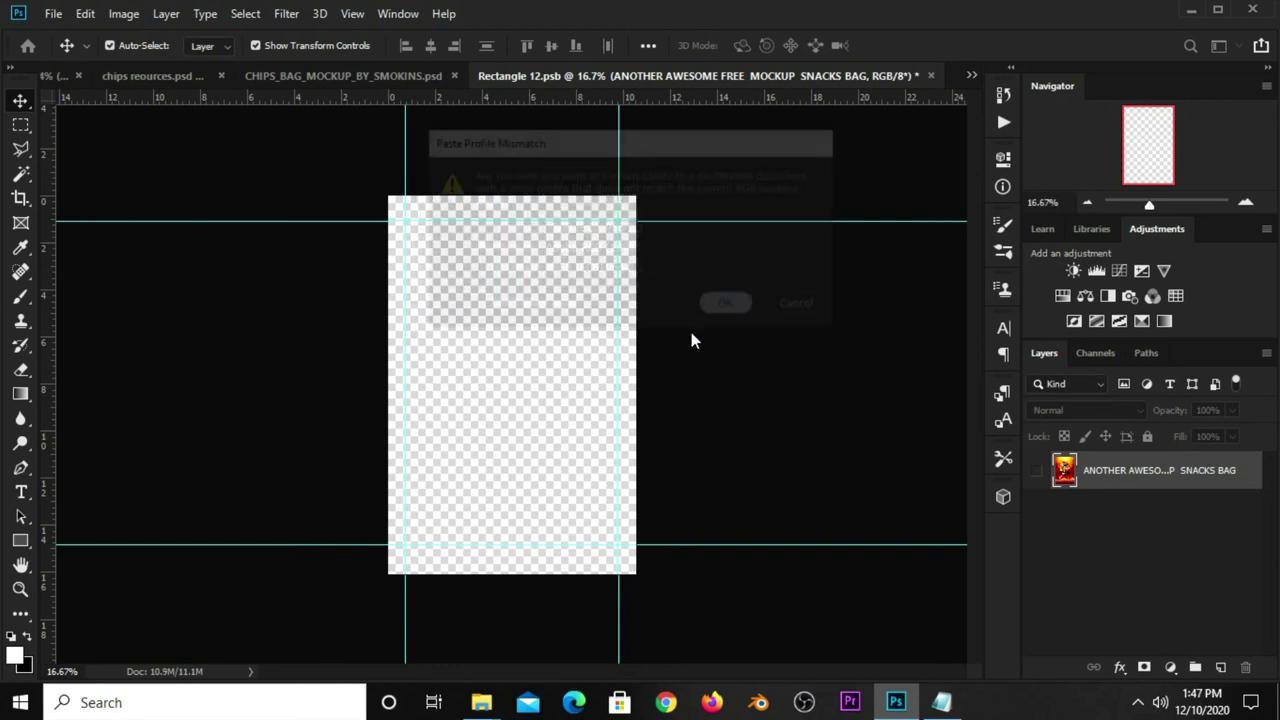
scroll(519, 379, up, 1)
scroll(519, 379, down, 1)
scroll(519, 379, up, 1)
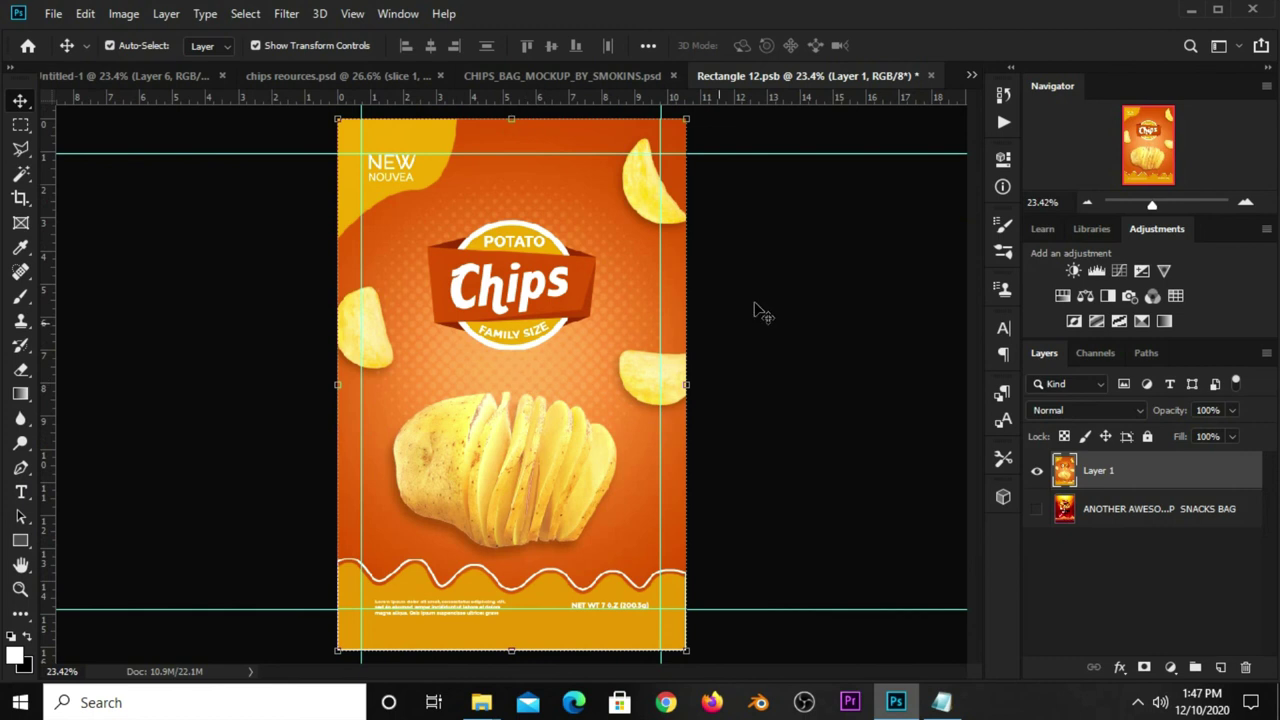
Save and close Rectangle 12.psb, then zoom in and out on the updated bag mockup
click(929, 76)
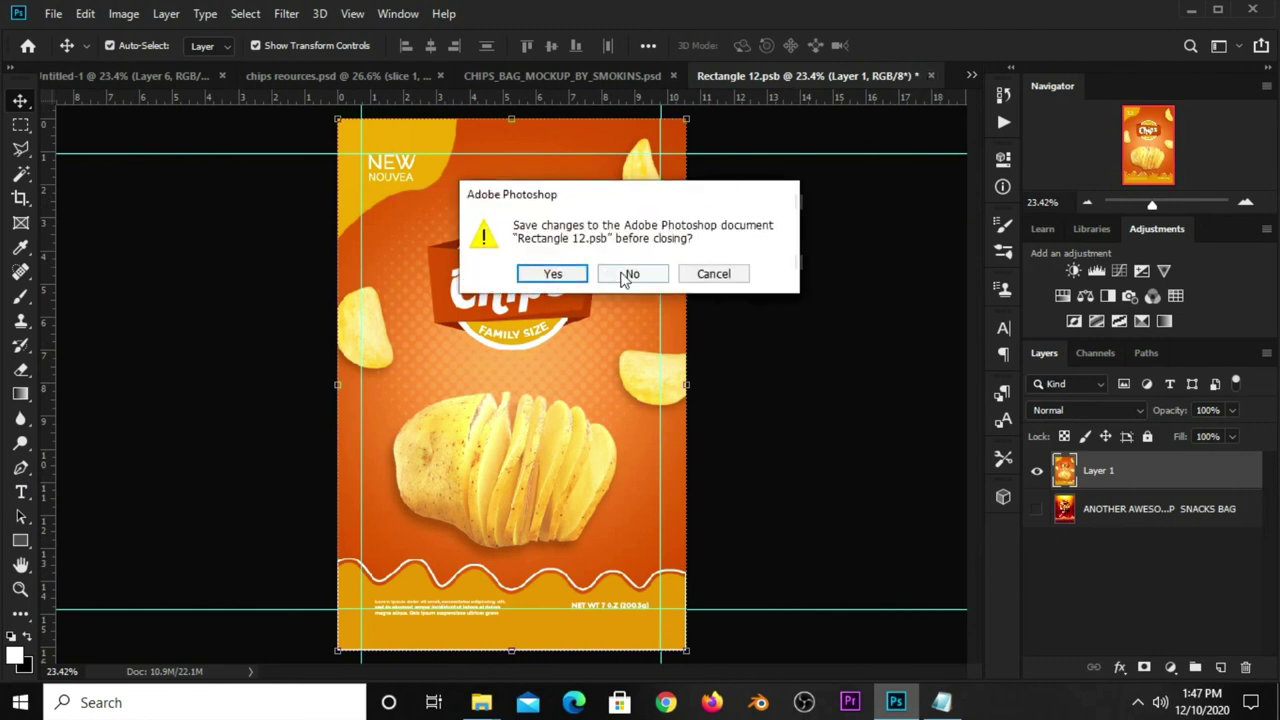
click(553, 274)
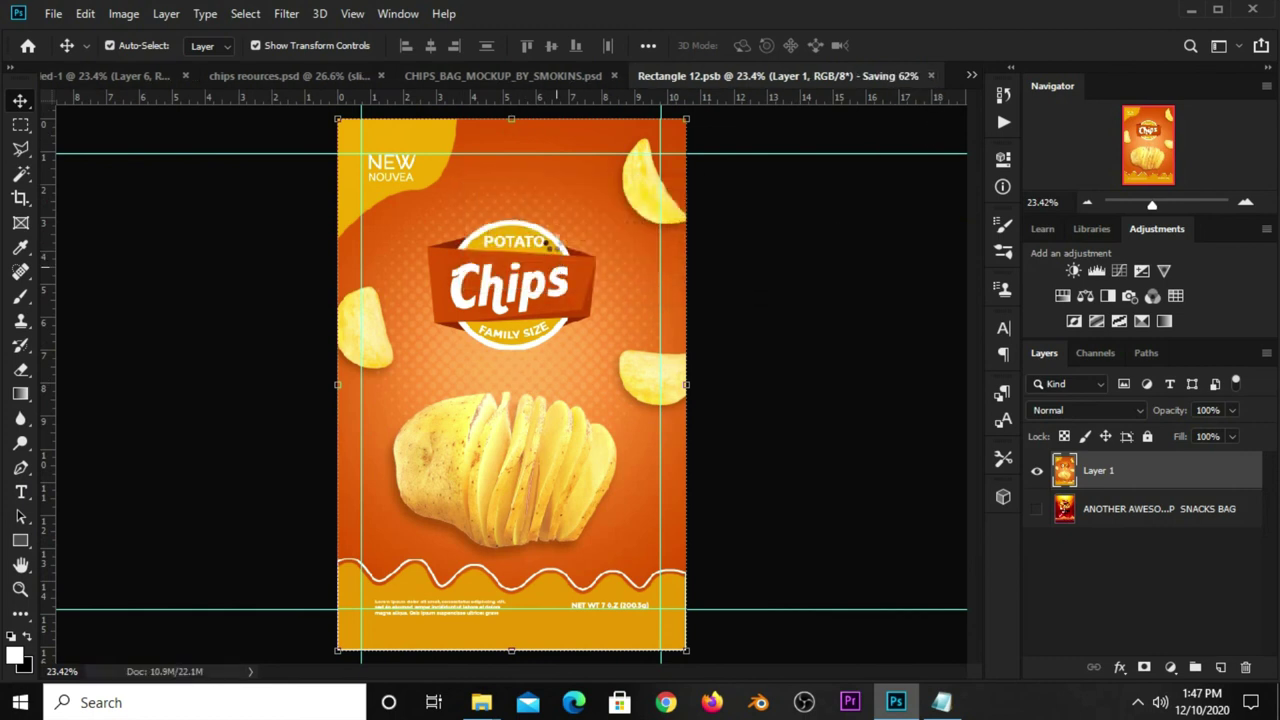
click(552, 77)
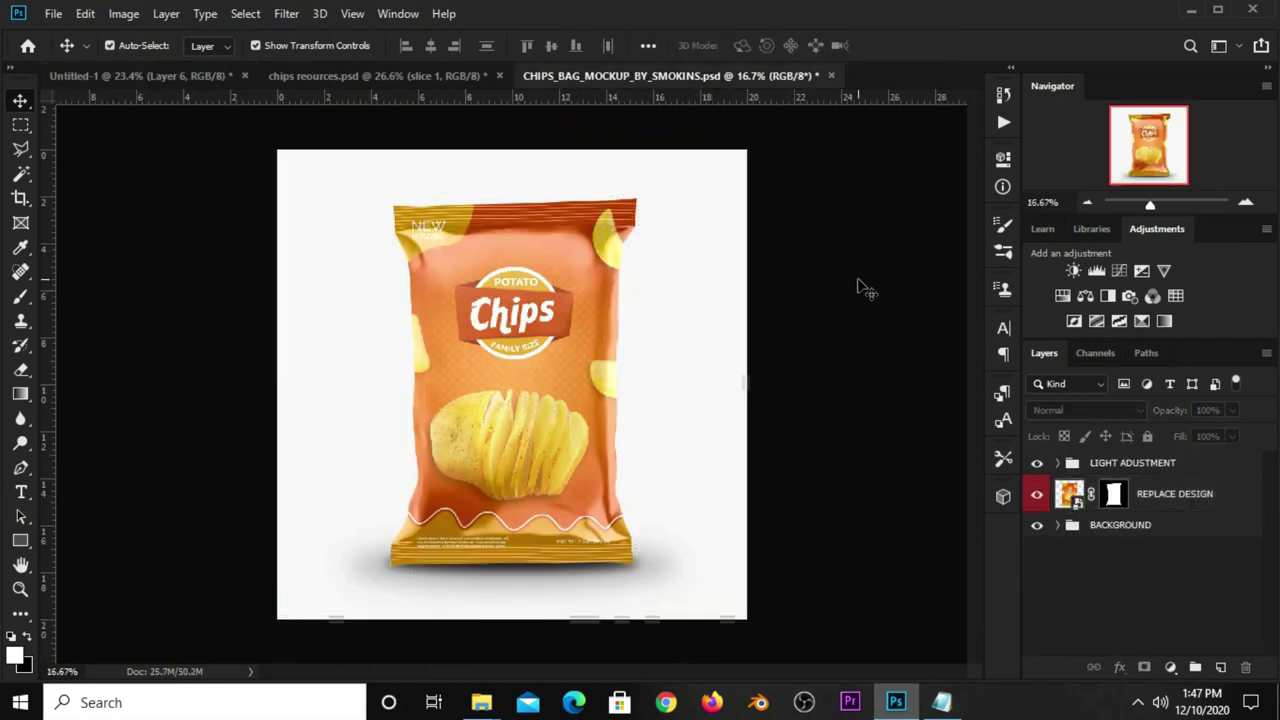
key(ctrl+plus)
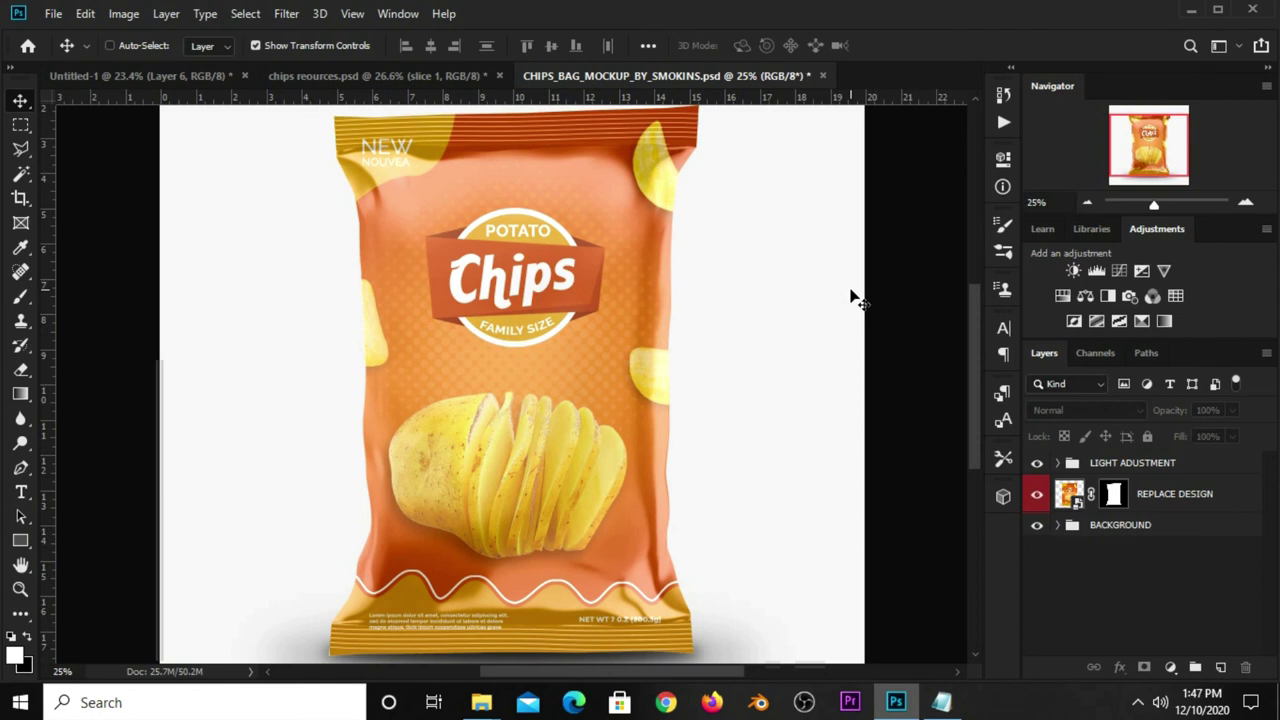
key(ctrl+0)
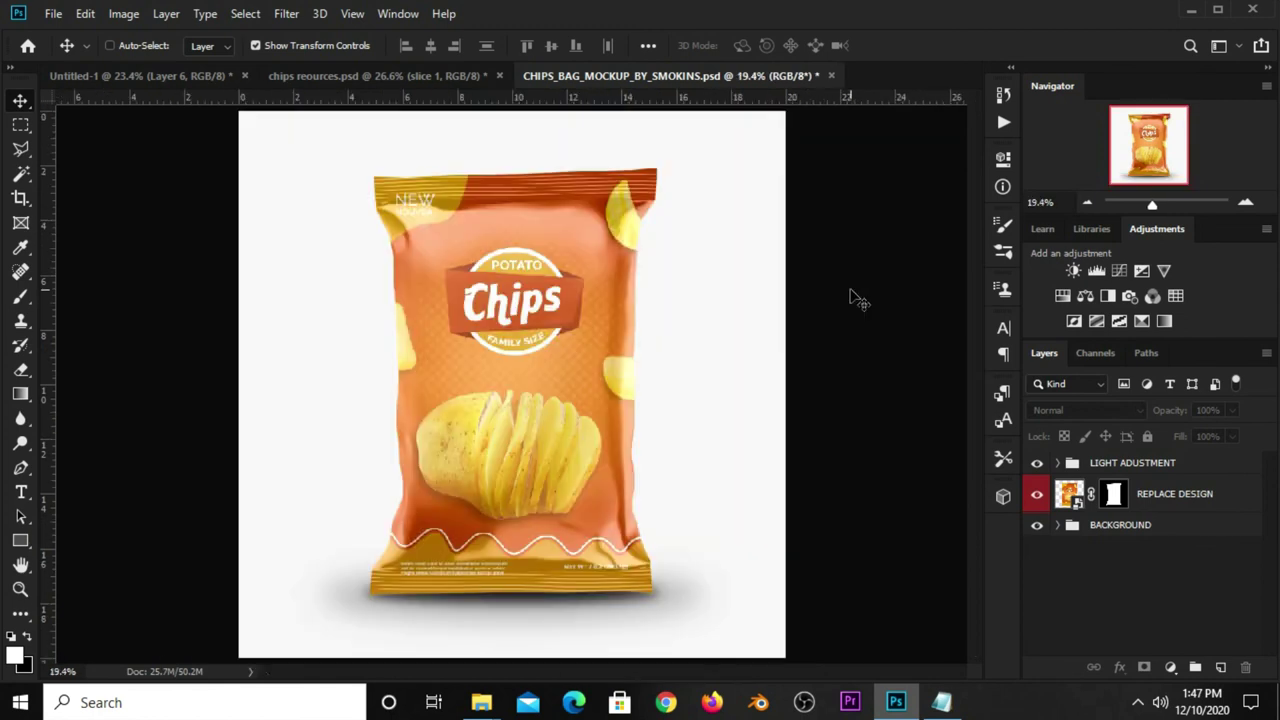
key(ctrl+plus)
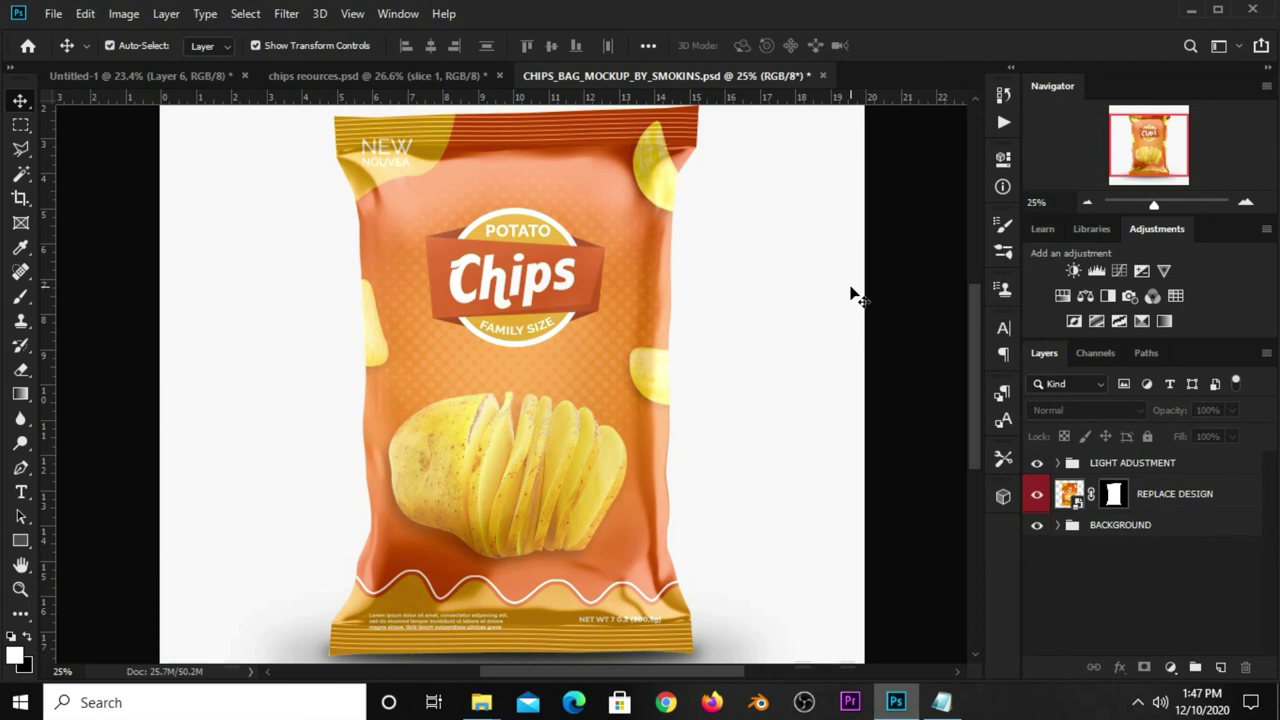
key(ctrl+0)
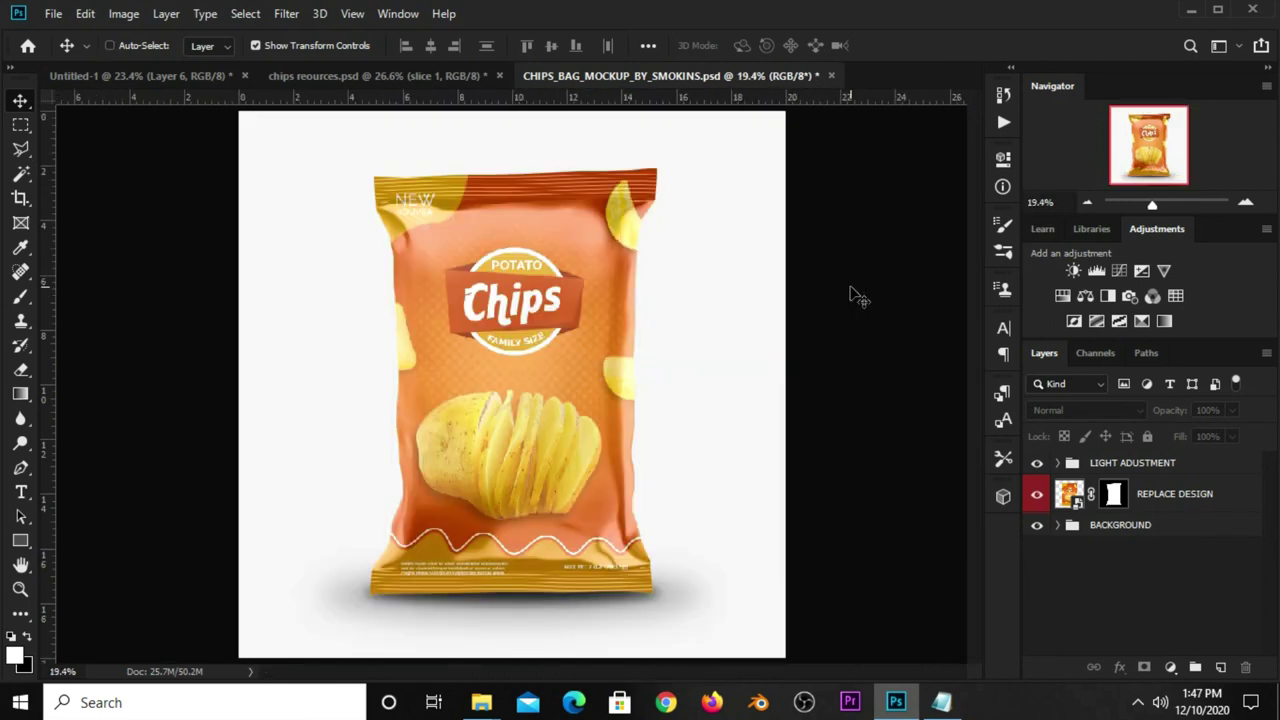